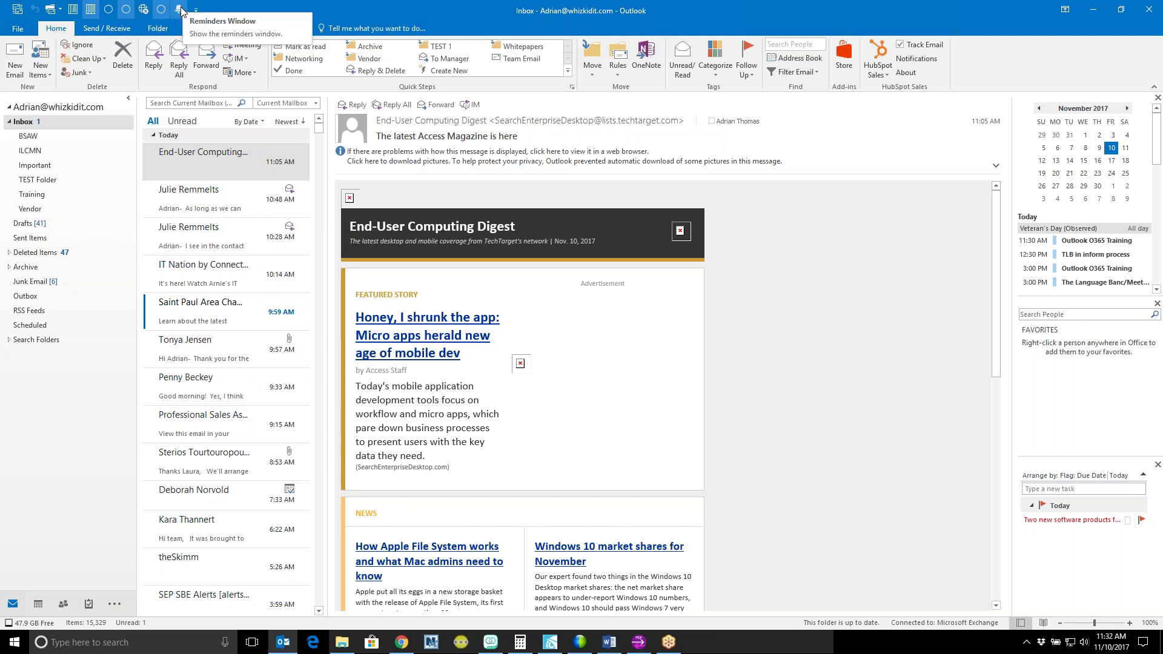
Step: Open and dismiss the ribbon customization menu, then preview RE: IT Contract Update and return to the Digest
{"action": "right_click", "coordinate": [180, 54]}
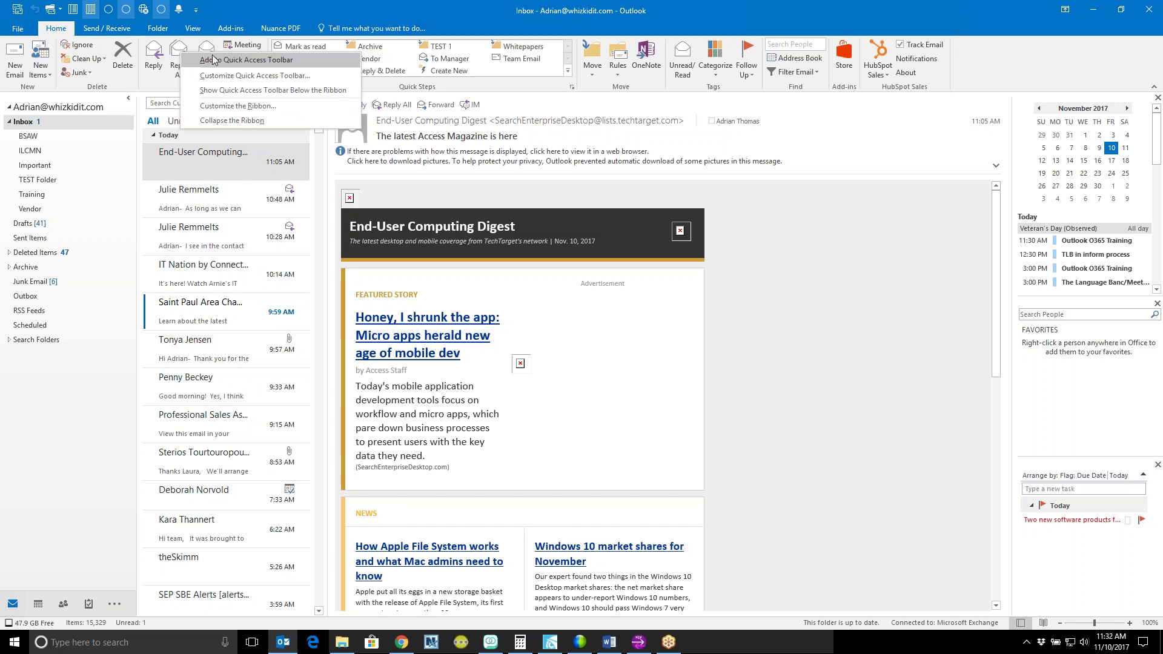
{"action": "left_click", "coordinate": [236, 14]}
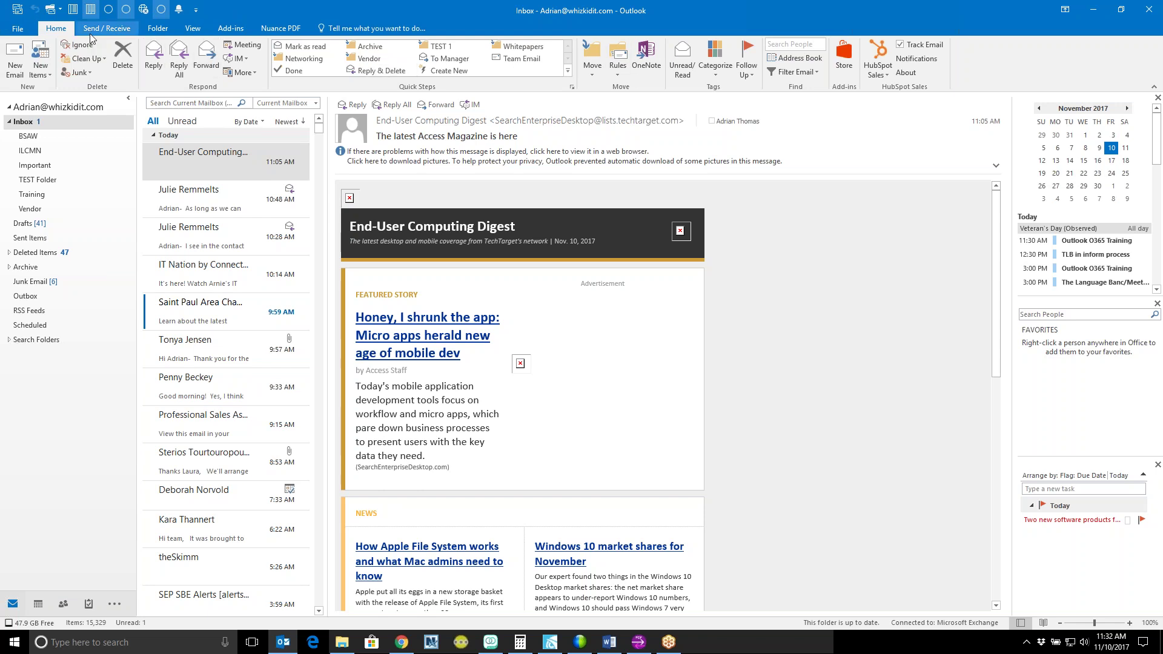
{"action": "scroll", "coordinate": [99, 34], "scroll_direction": "down", "scroll_amount": 3}
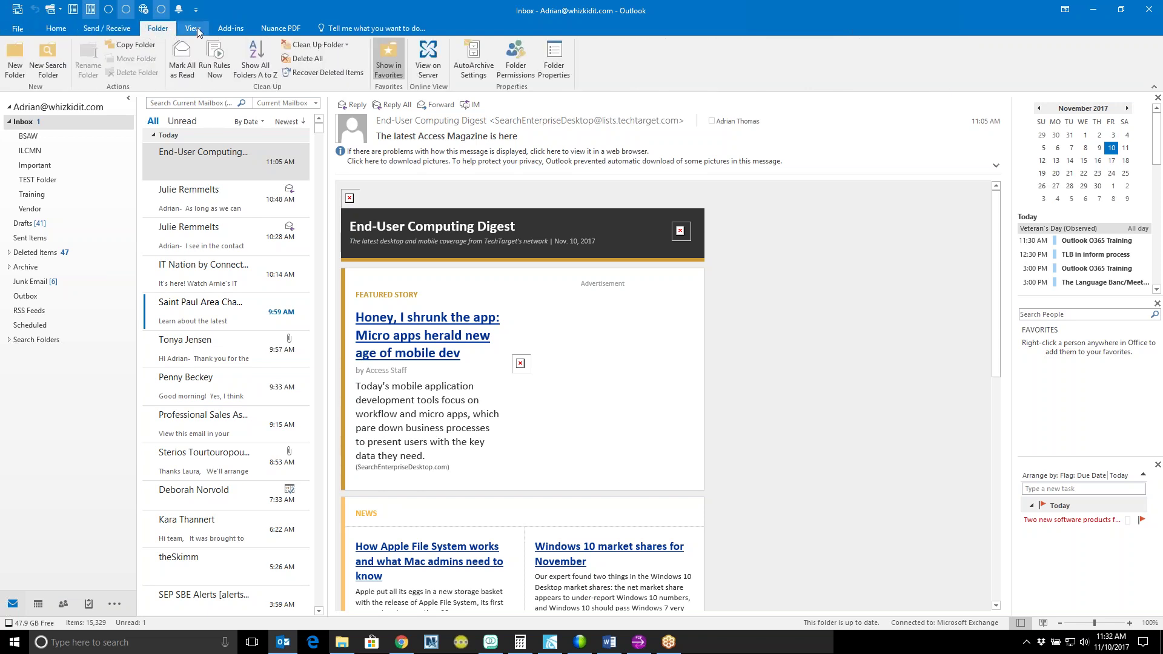
{"action": "scroll", "coordinate": [121, 33], "scroll_direction": "up", "scroll_amount": 2}
{"action": "left_click", "coordinate": [61, 31]}
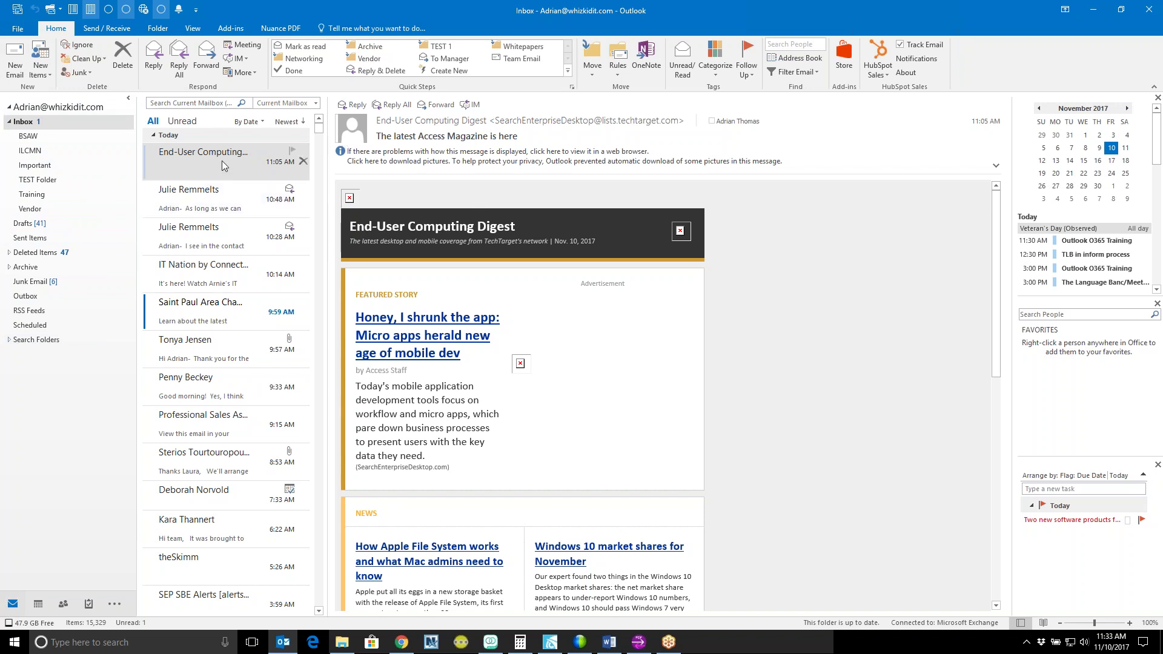
{"action": "left_click", "coordinate": [223, 209]}
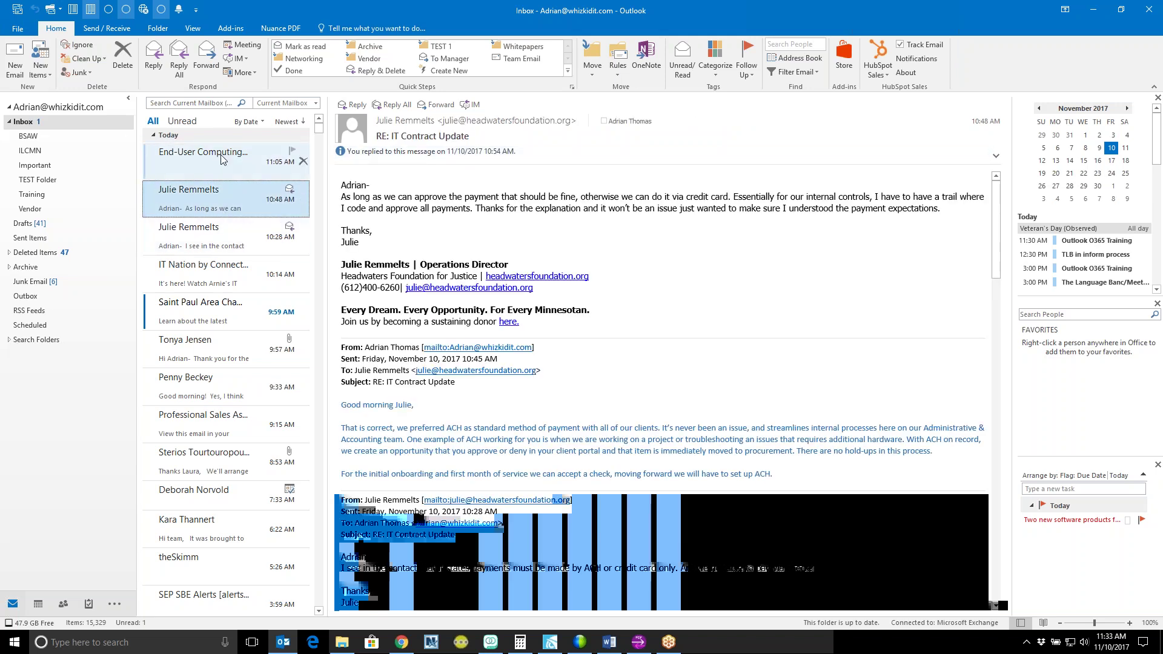
{"action": "left_click", "coordinate": [249, 164]}
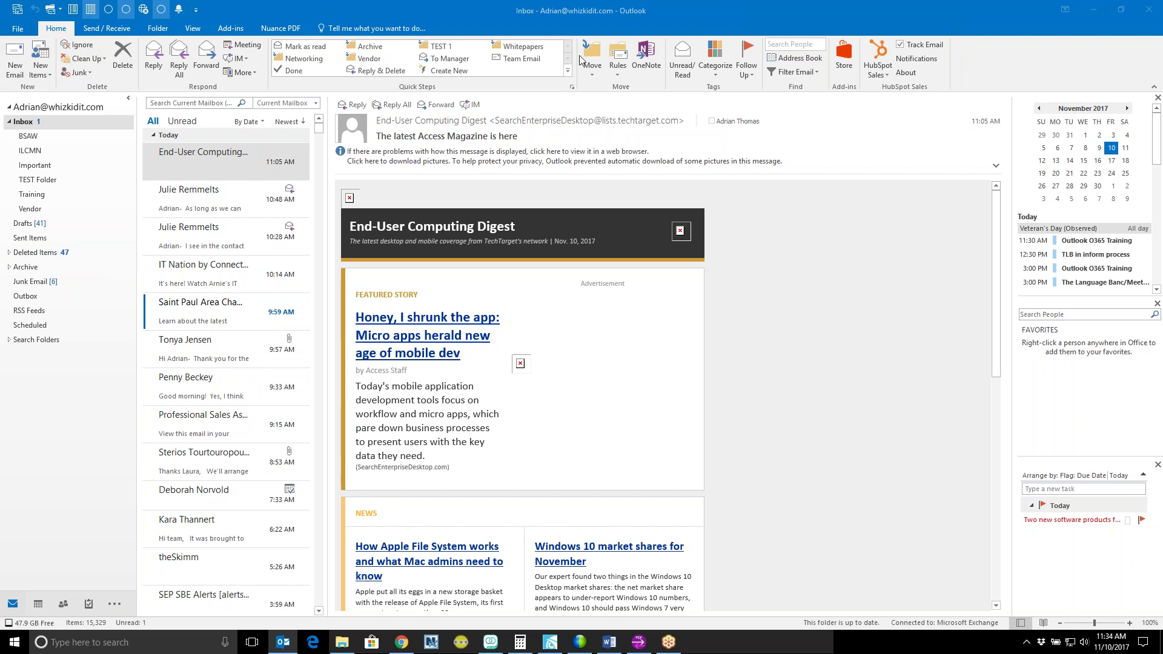
Step: Browse the Folder and View tabs, go back to Home, then settle on the View tab
{"action": "left_click", "coordinate": [155, 30]}
{"action": "left_click", "coordinate": [192, 29]}
{"action": "left_click", "coordinate": [64, 30]}
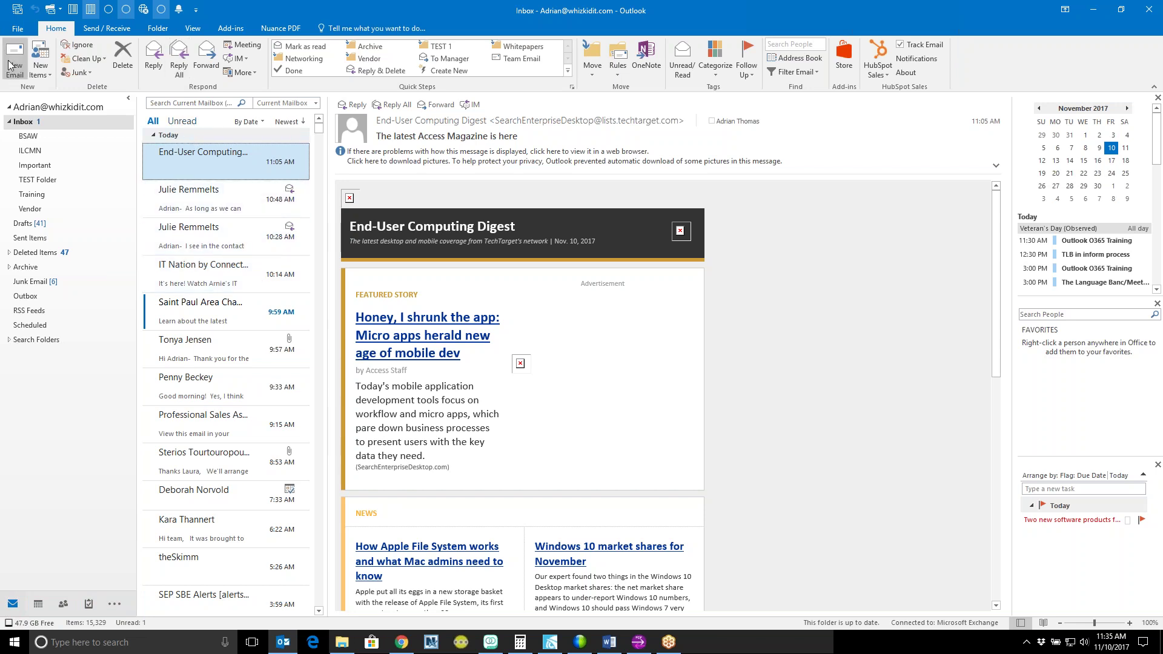
{"action": "left_click", "coordinate": [193, 29]}
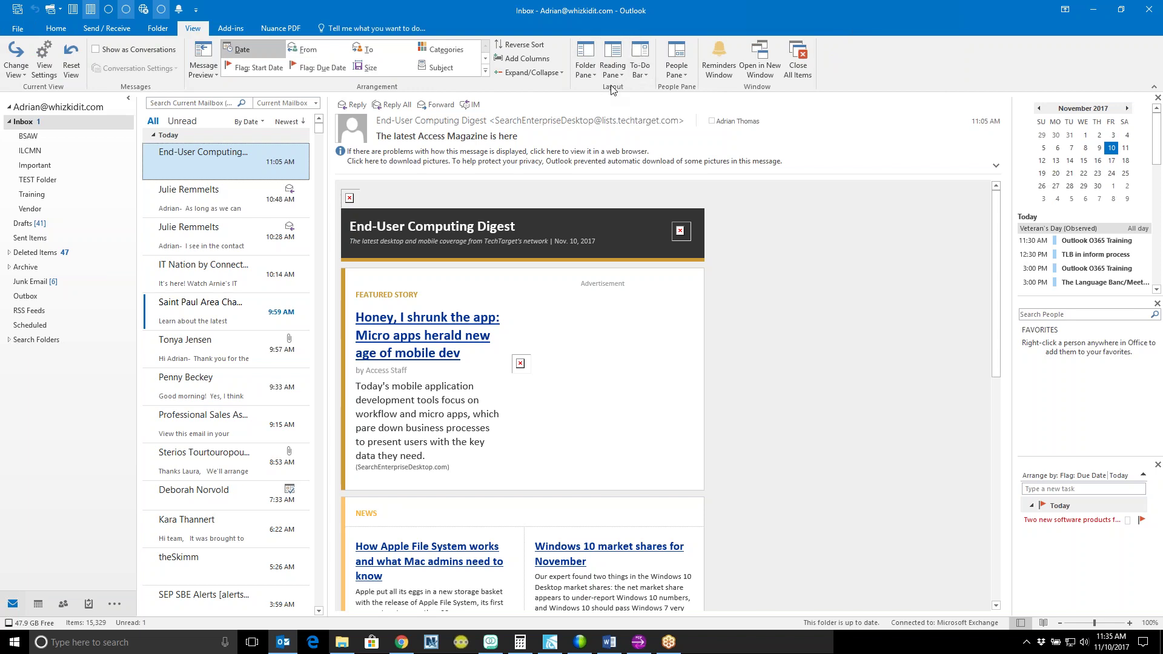
{"action": "left_click", "coordinate": [587, 58]}
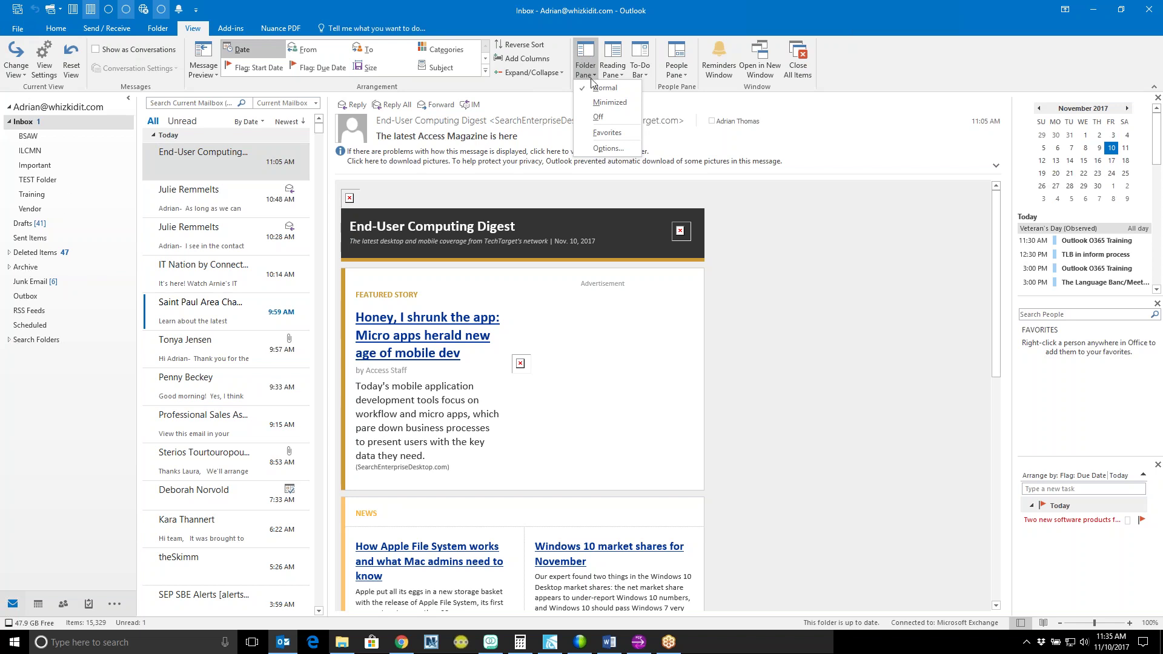
{"action": "left_click", "coordinate": [621, 105]}
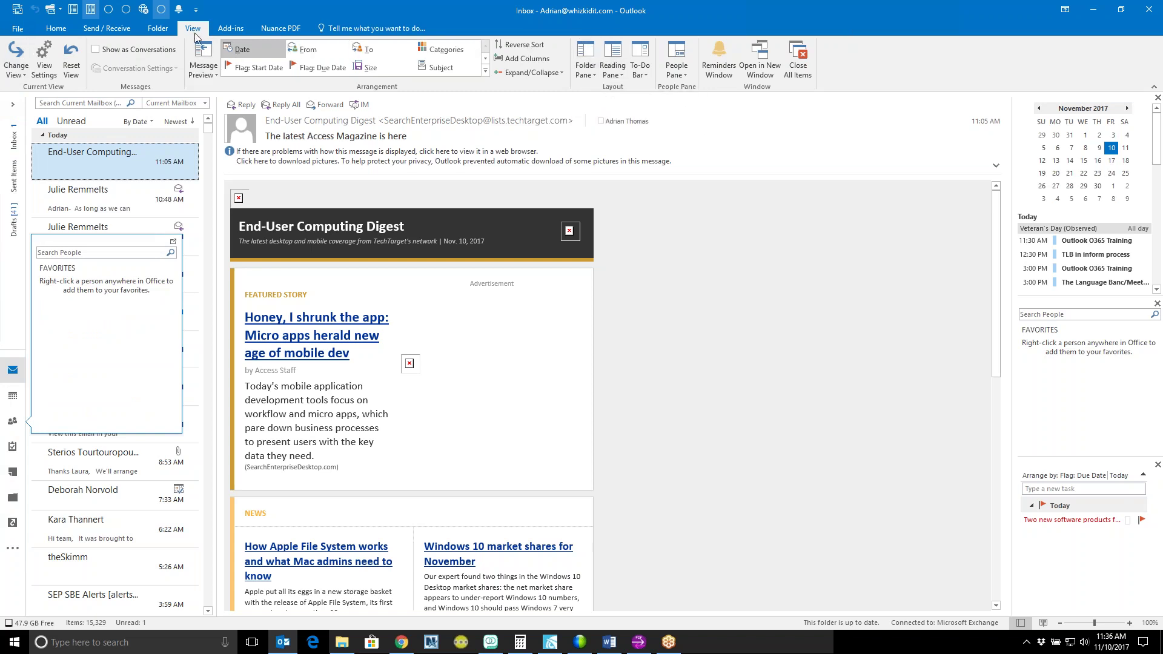
{"action": "left_click", "coordinate": [589, 68]}
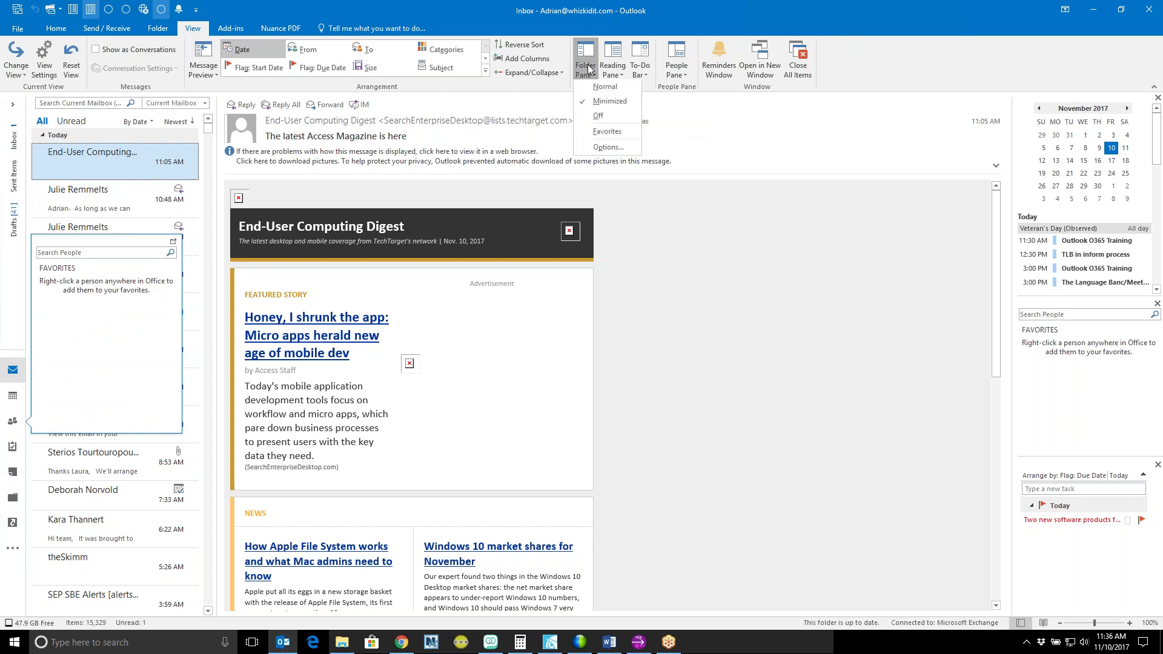
{"action": "left_click", "coordinate": [608, 115]}
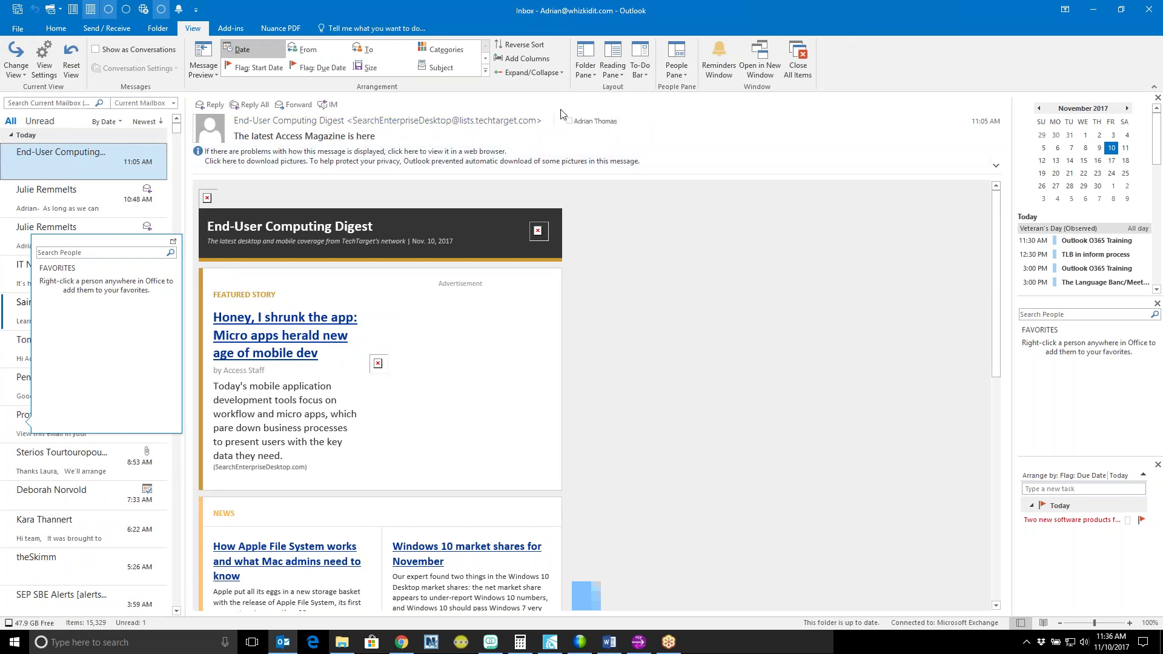
{"action": "left_click", "coordinate": [586, 72]}
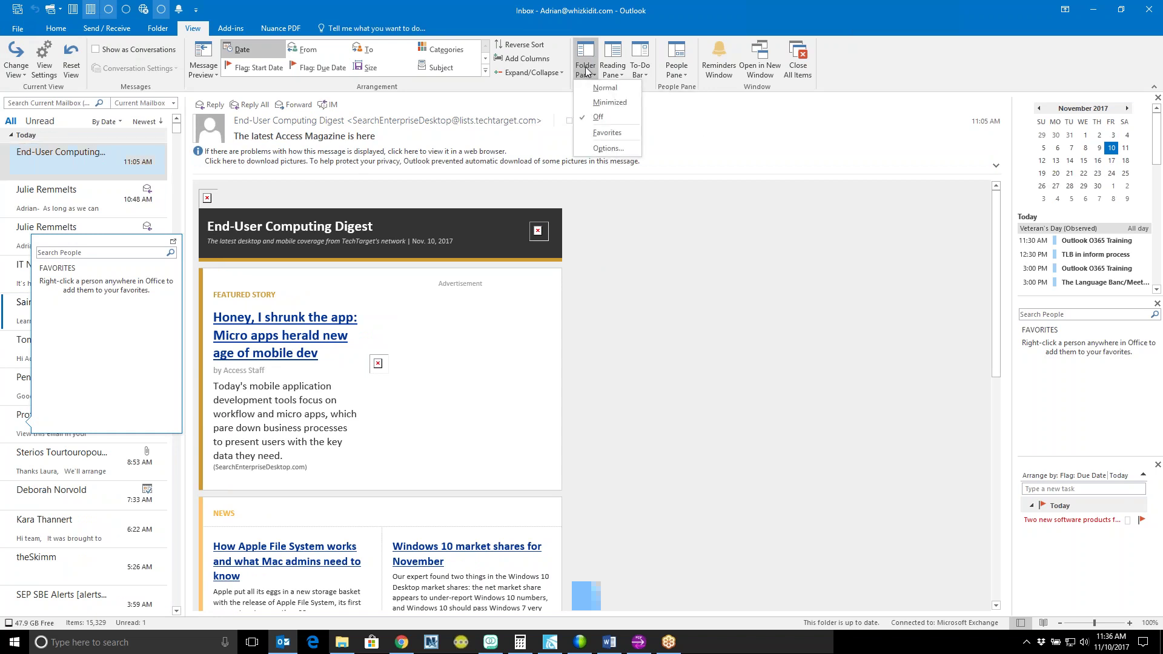
{"action": "left_click", "coordinate": [605, 88]}
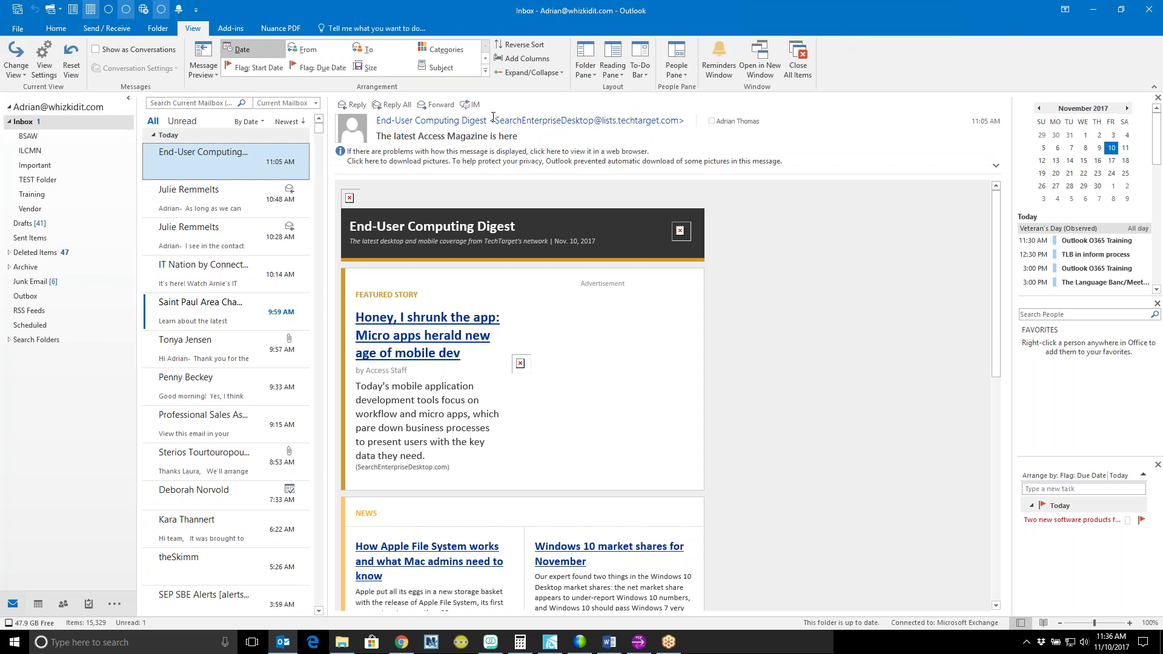
Step: Set the Reading Pane position to Bottom, below the Inbox message list
{"action": "mouse_move", "coordinate": [493, 117]}
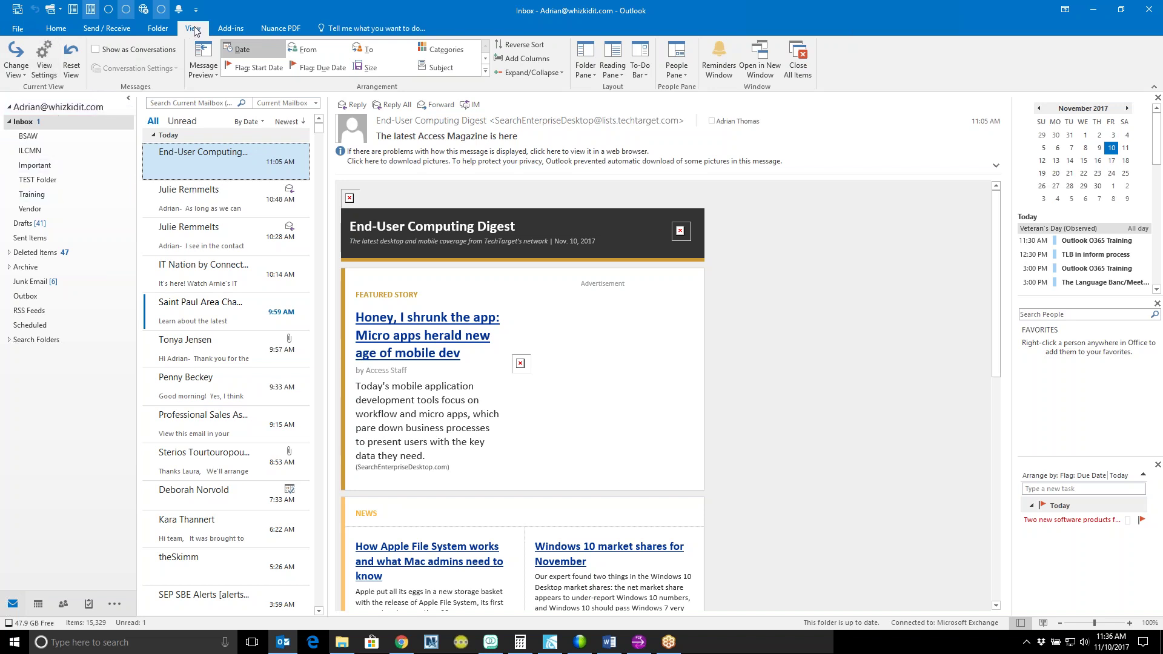
{"action": "left_click", "coordinate": [615, 61]}
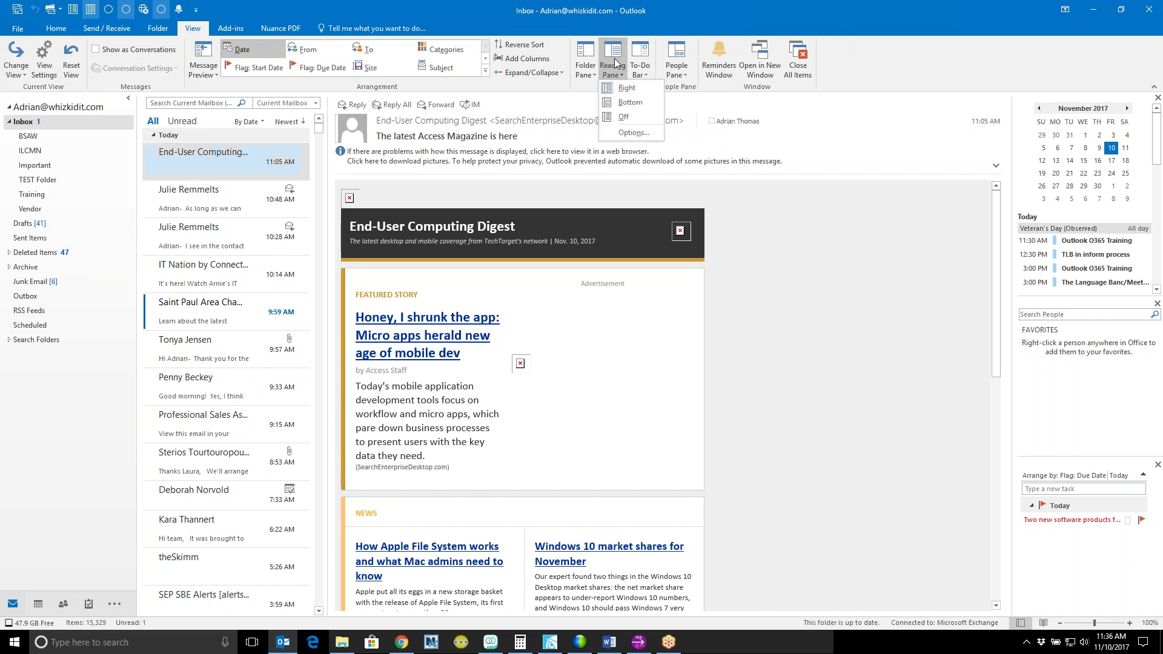
{"action": "left_click", "coordinate": [636, 103]}
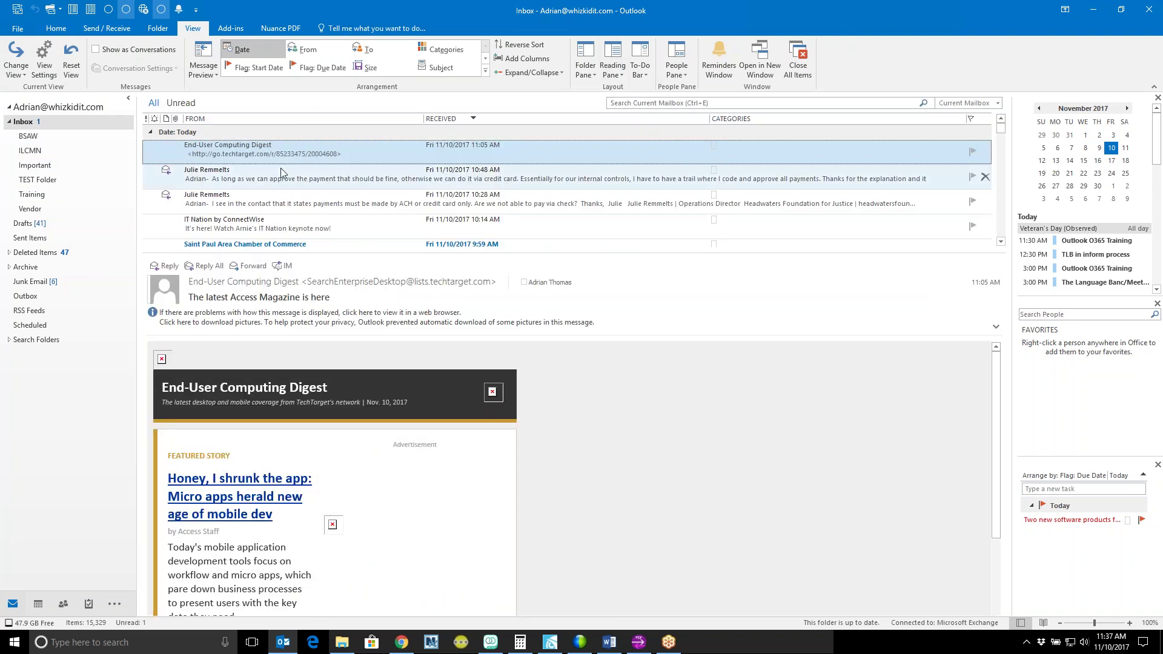
{"action": "scroll", "coordinate": [281, 168], "scroll_direction": "down", "scroll_amount": 5}
{"action": "scroll", "coordinate": [333, 164], "scroll_direction": "up", "scroll_amount": 5}
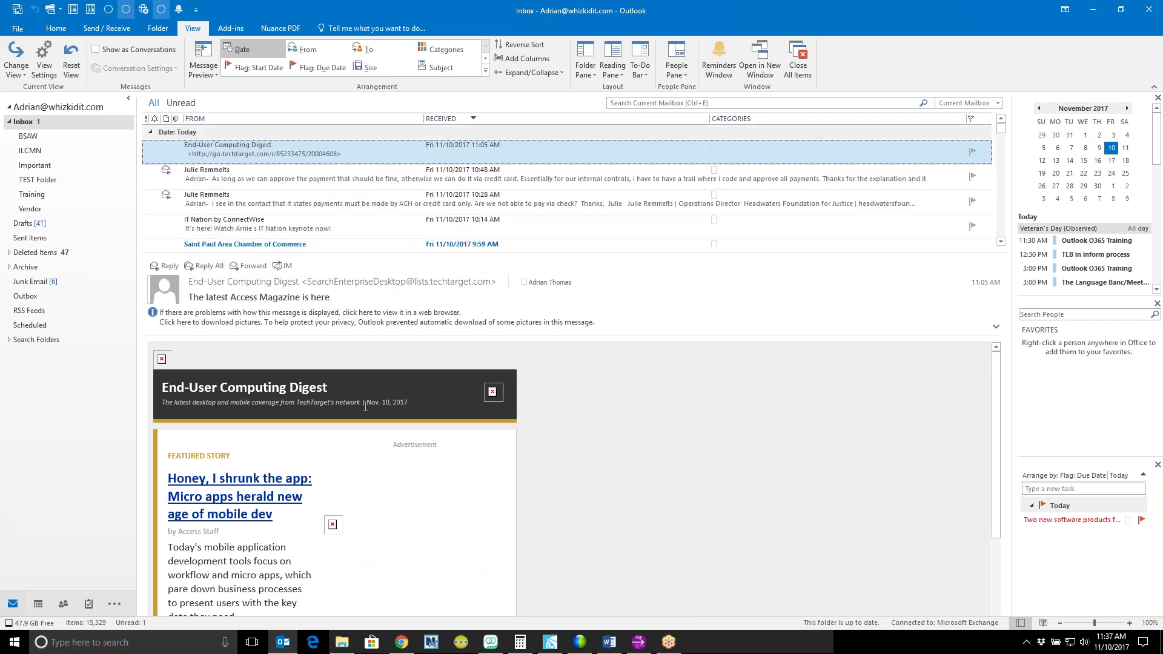
{"action": "scroll", "coordinate": [366, 406], "scroll_direction": "down", "scroll_amount": 2}
{"action": "scroll", "coordinate": [366, 399], "scroll_direction": "up", "scroll_amount": 1}
{"action": "scroll", "coordinate": [365, 399], "scroll_direction": "up", "scroll_amount": 1}
{"action": "scroll", "coordinate": [447, 409], "scroll_direction": "down", "scroll_amount": 1}
{"action": "scroll", "coordinate": [443, 414], "scroll_direction": "up", "scroll_amount": 1}
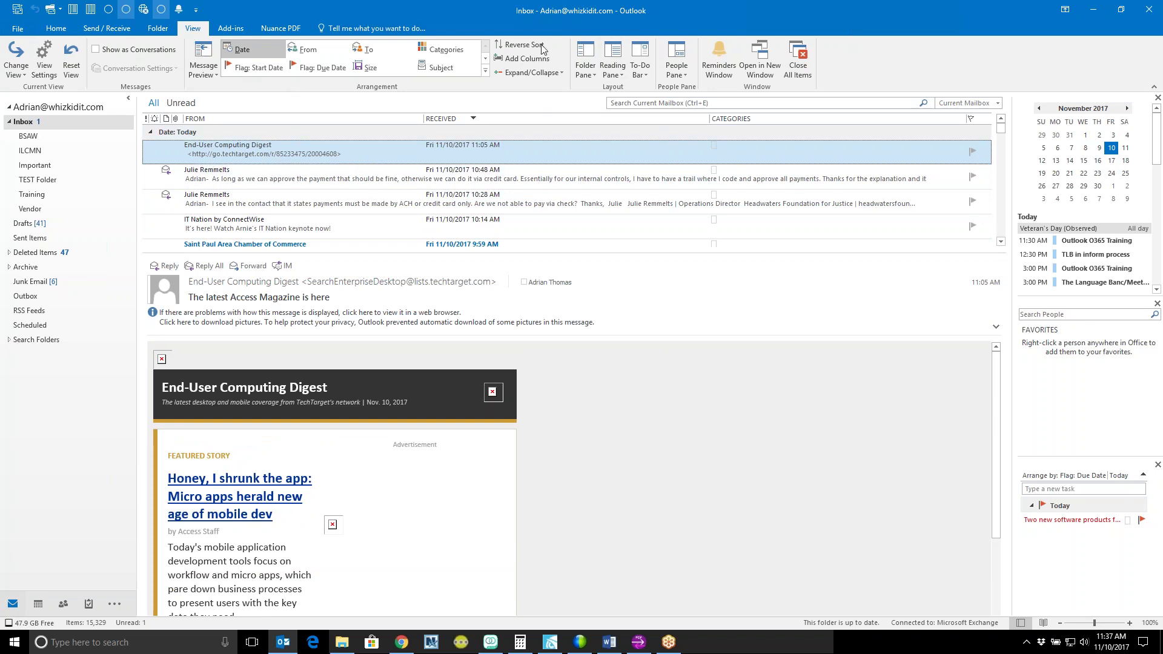
Step: Set the Reading Pane to Off, then select the 10:48 AM message and the End-User Computing Digest
{"action": "left_click", "coordinate": [612, 68]}
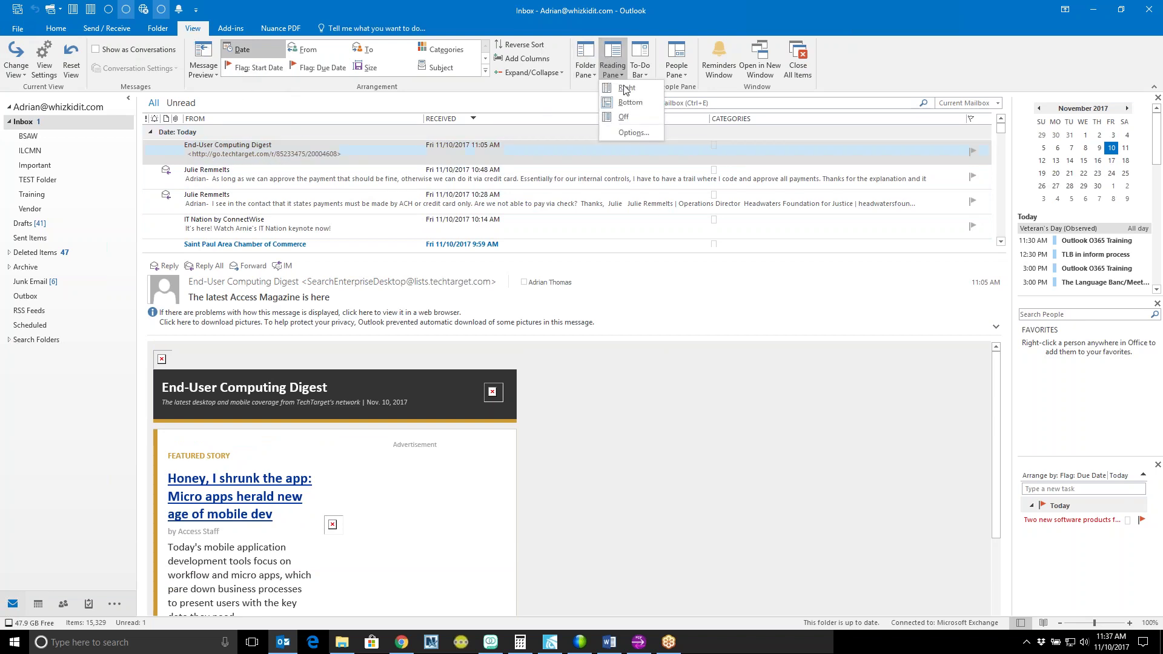
{"action": "left_click", "coordinate": [629, 116]}
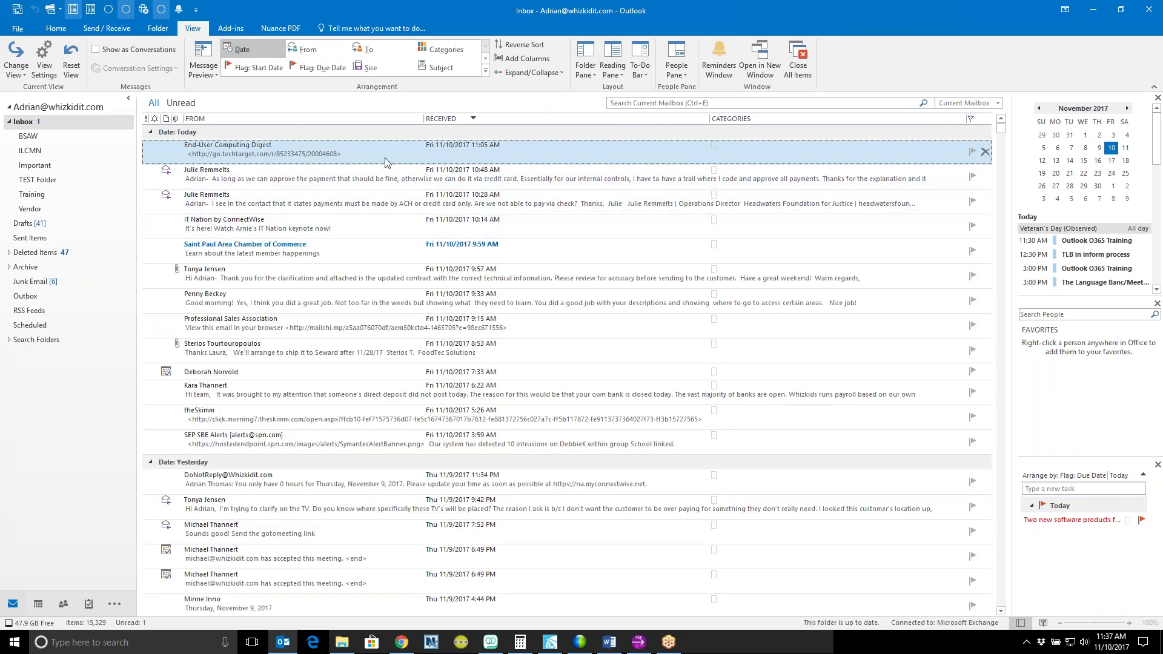
{"action": "left_click", "coordinate": [386, 177]}
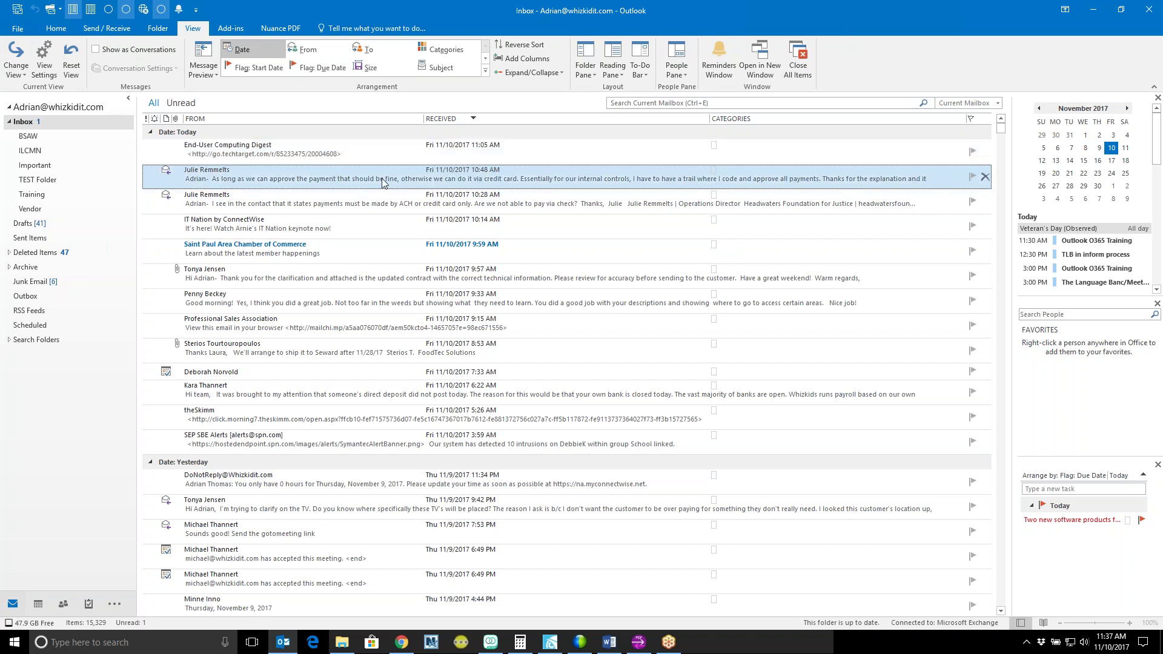
{"action": "left_click", "coordinate": [333, 152]}
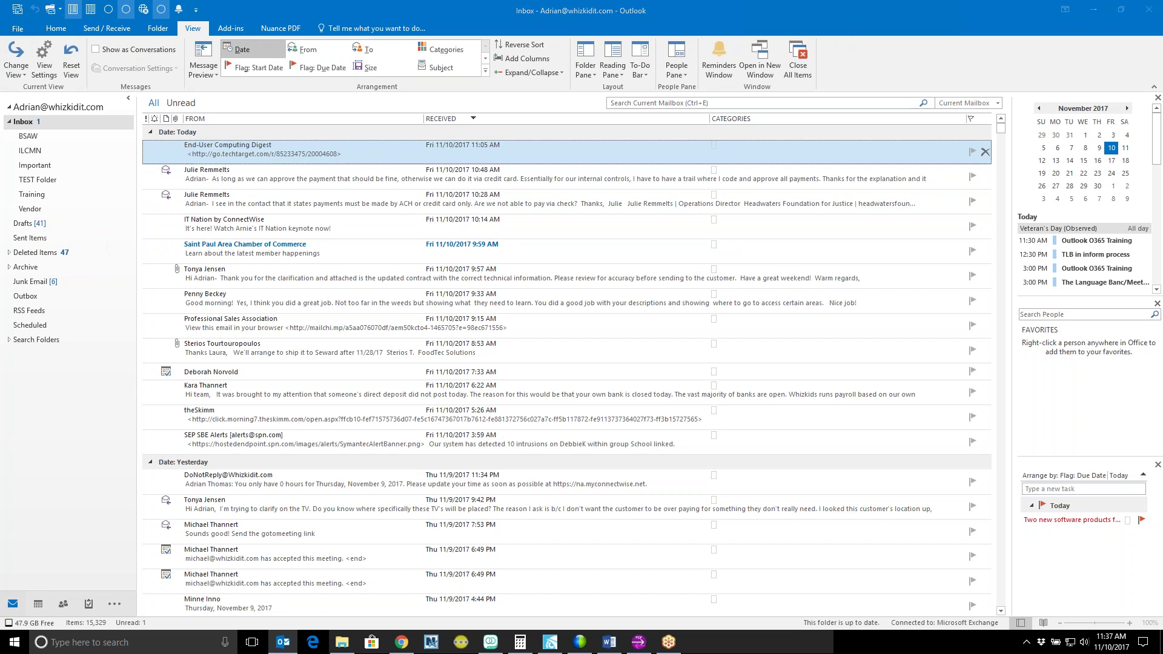
{"action": "double_click", "coordinate": [269, 159]}
{"action": "left_click_drag", "start_coordinate": [330, 111], "coordinate": [306, 73]}
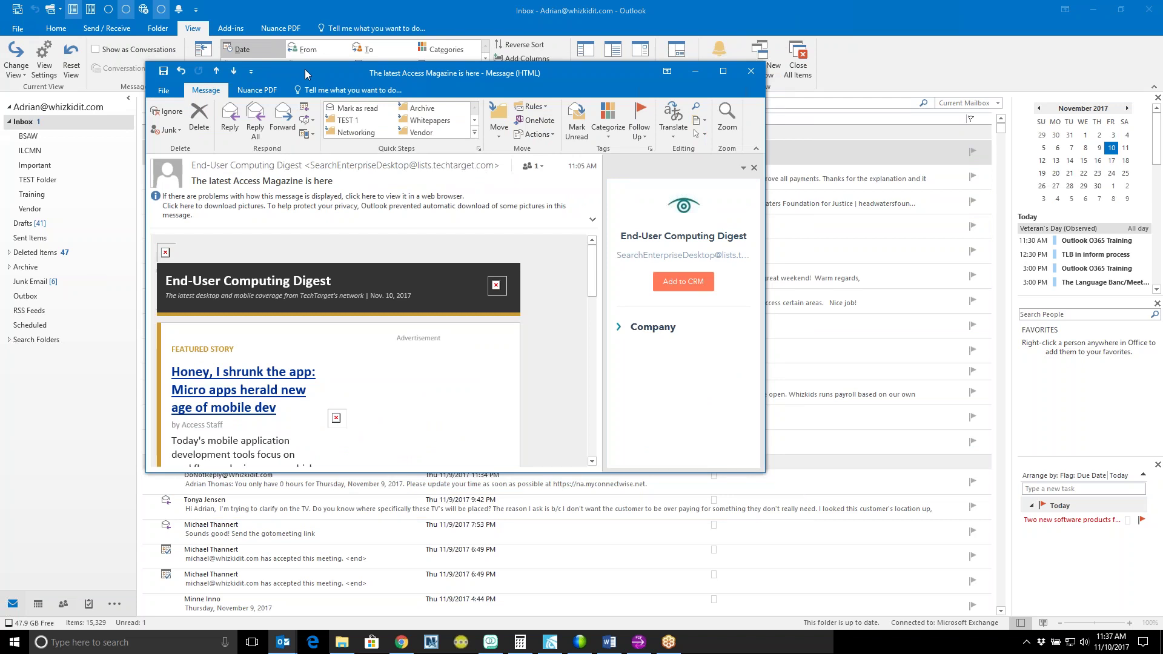
{"action": "left_click_drag", "start_coordinate": [309, 73], "coordinate": [403, 115]}
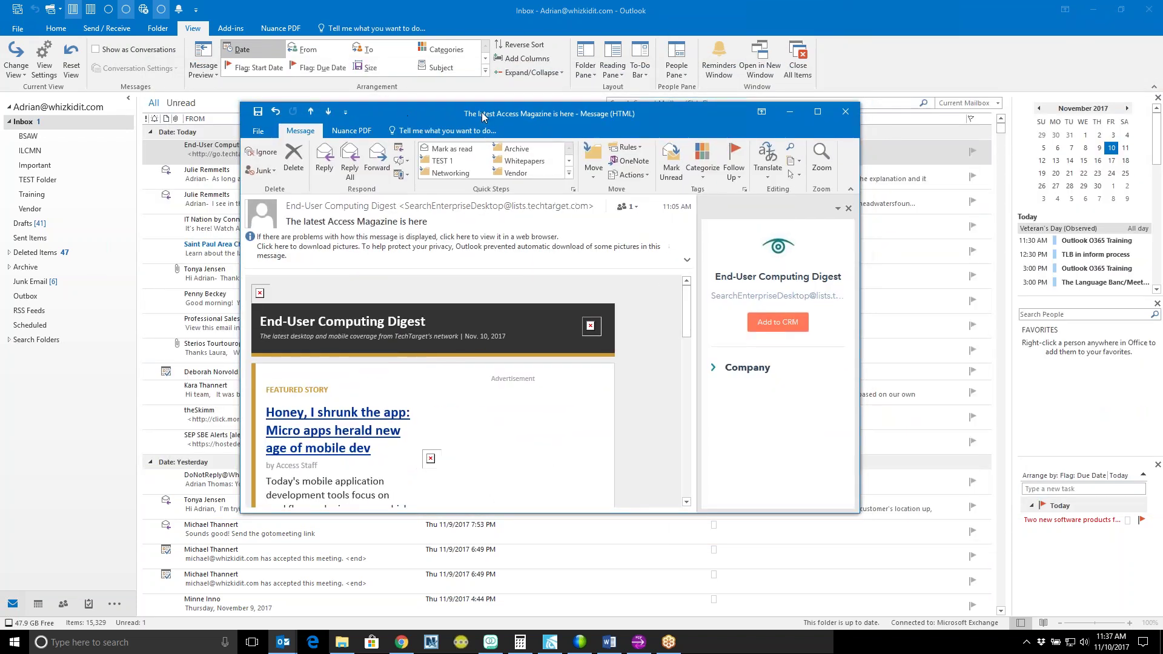
{"action": "left_click_drag", "start_coordinate": [637, 115], "coordinate": [548, 122]}
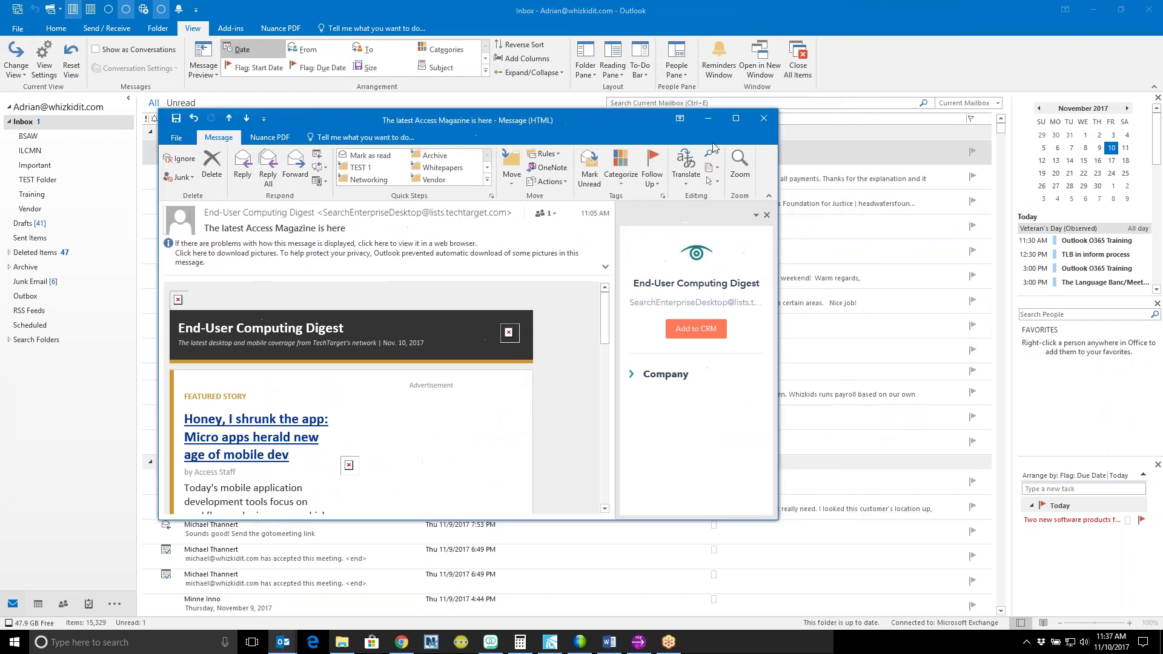
{"action": "left_click", "coordinate": [763, 119]}
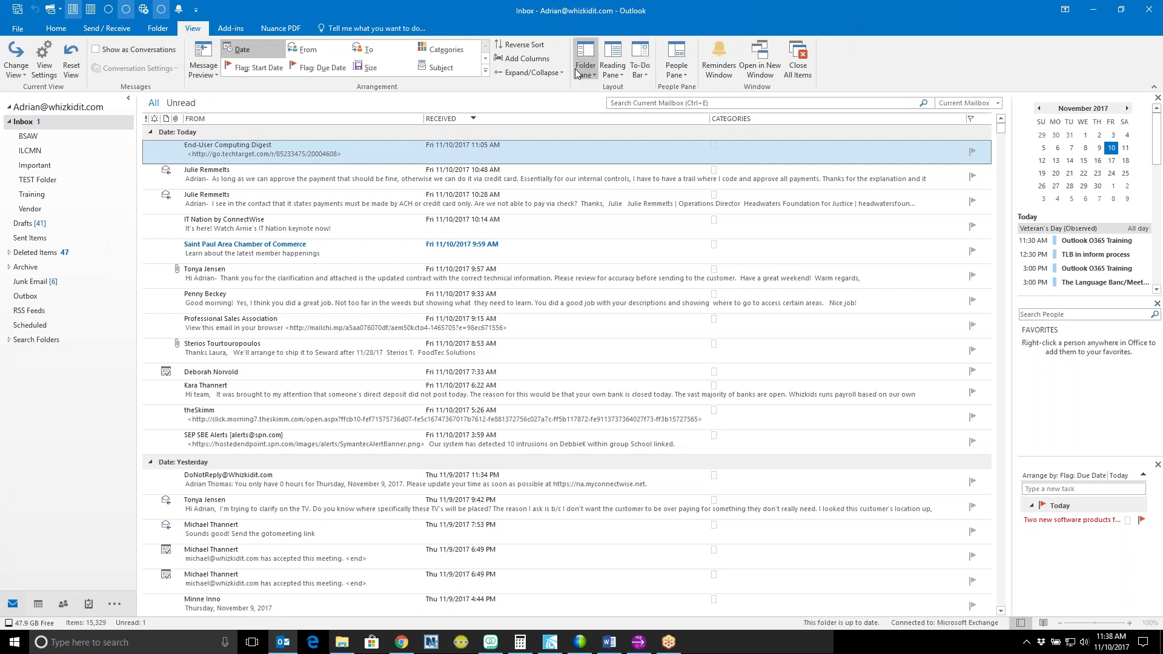
{"action": "left_click", "coordinate": [619, 71]}
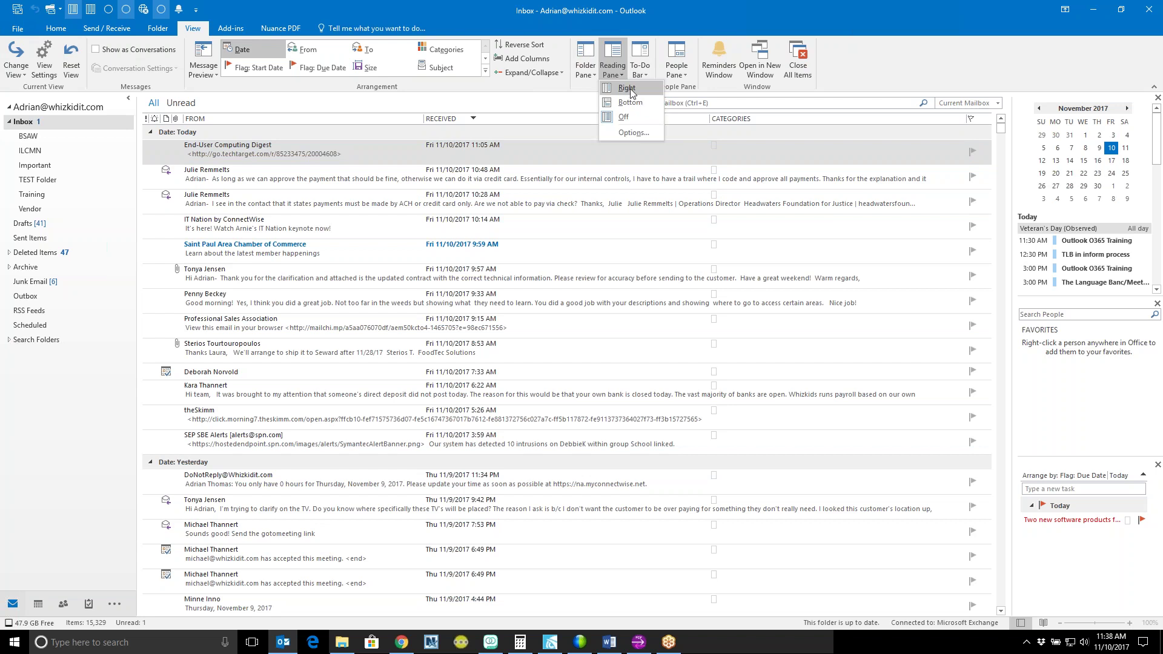
{"action": "left_click", "coordinate": [628, 88]}
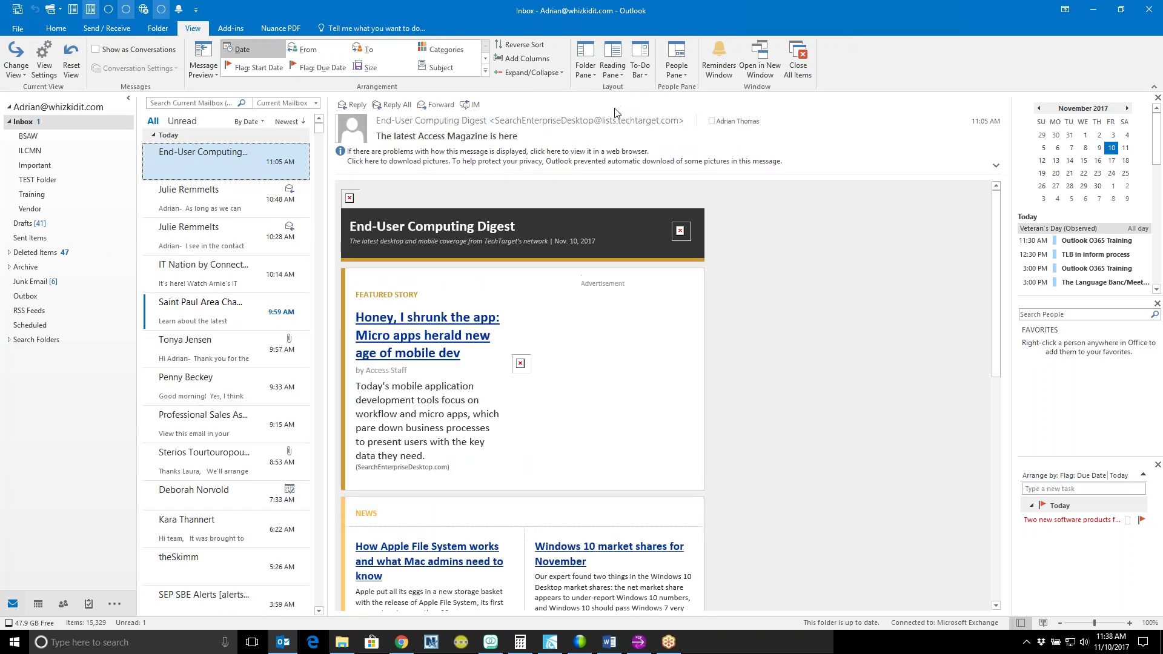
{"action": "scroll", "coordinate": [199, 212], "scroll_direction": "down", "scroll_amount": 5}
{"action": "scroll", "coordinate": [218, 228], "scroll_direction": "up", "scroll_amount": 5}
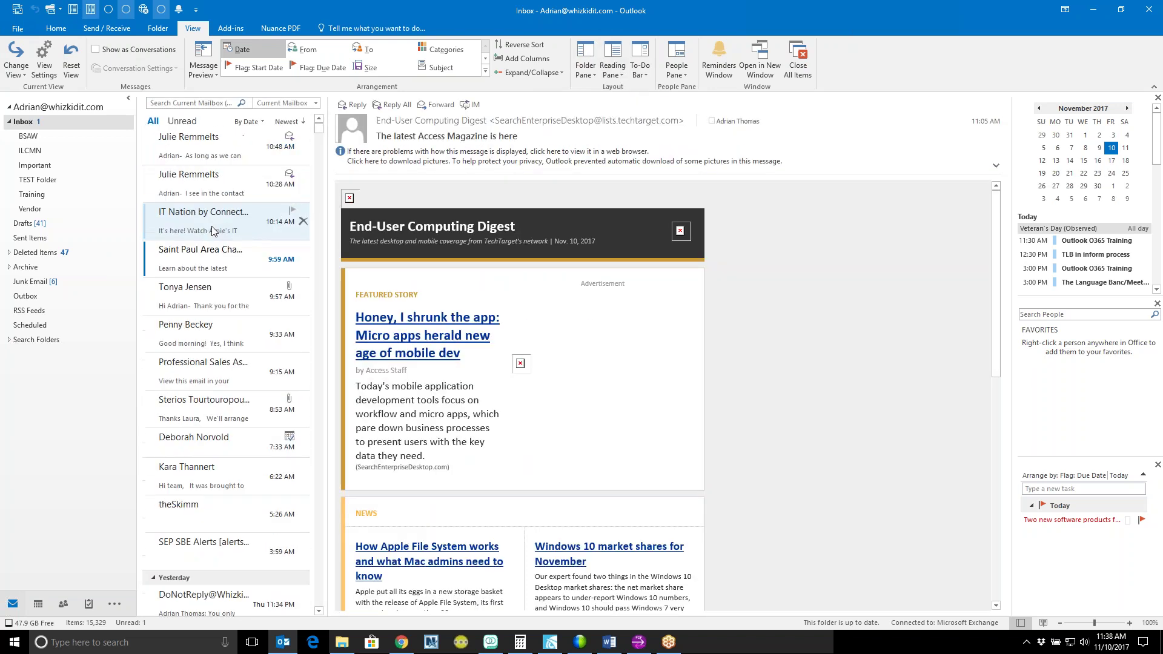
{"action": "scroll", "coordinate": [213, 231], "scroll_direction": "down", "scroll_amount": 5}
{"action": "scroll", "coordinate": [209, 227], "scroll_direction": "up", "scroll_amount": 5}
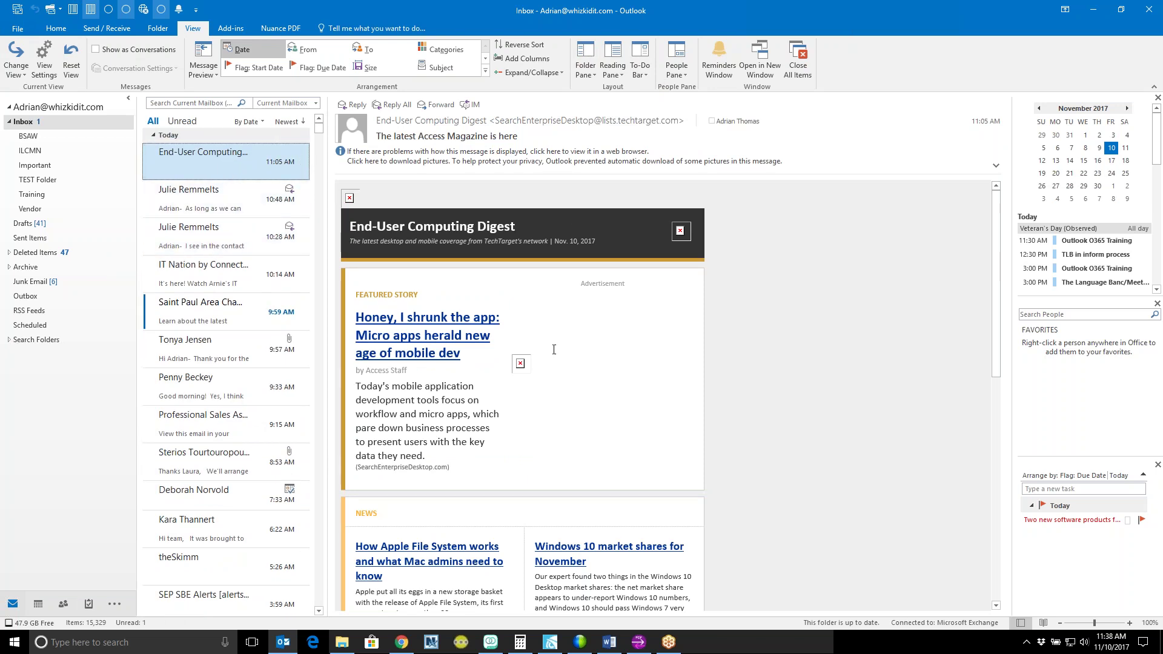
{"action": "scroll", "coordinate": [647, 375], "scroll_direction": "down", "scroll_amount": 3}
{"action": "scroll", "coordinate": [649, 351], "scroll_direction": "up", "scroll_amount": 3}
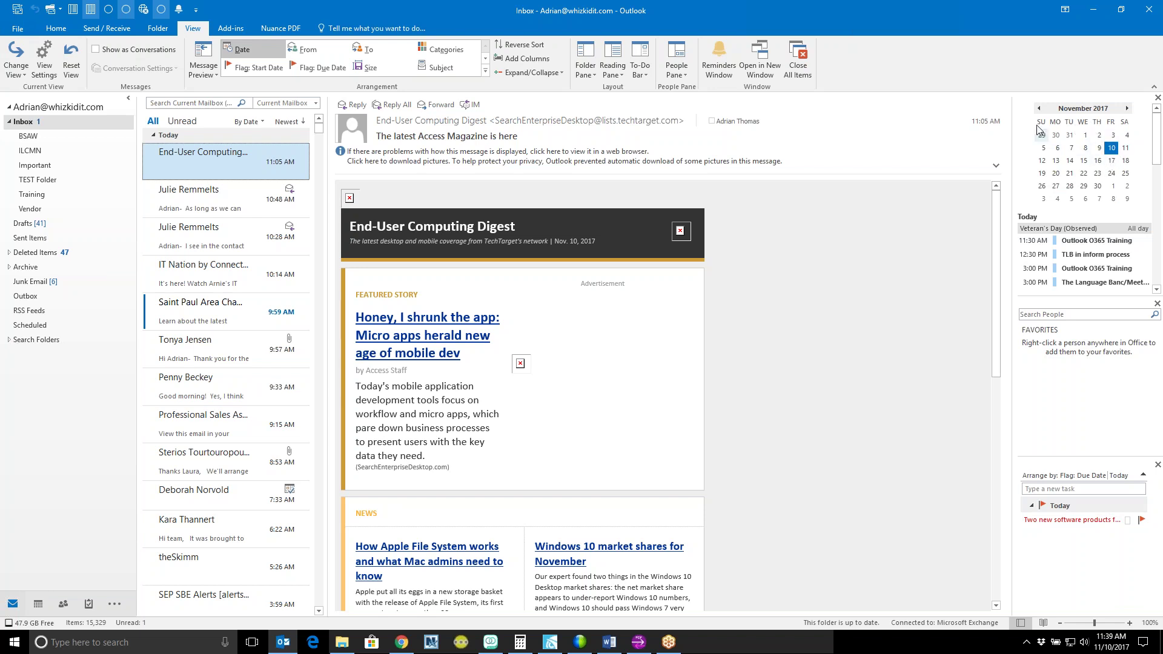
Step: Preview the appointments for November 13, 14, 15, 16 and 17 in the To-Do Bar calendar
{"action": "left_click", "coordinate": [1057, 163]}
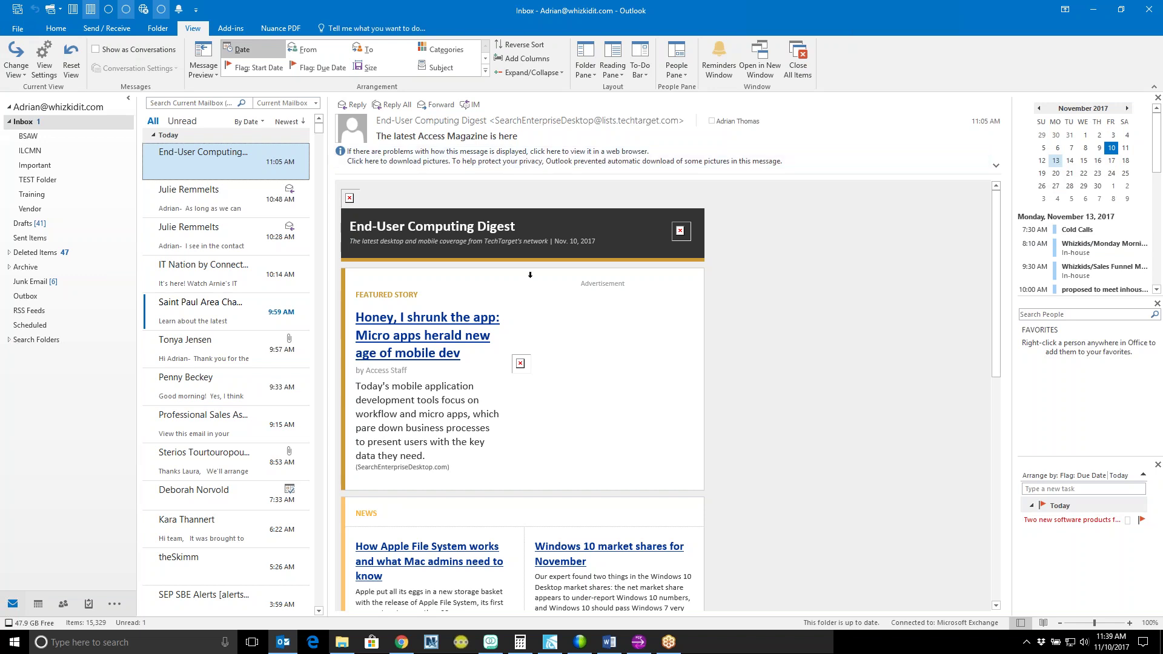
{"action": "left_click", "coordinate": [1070, 162]}
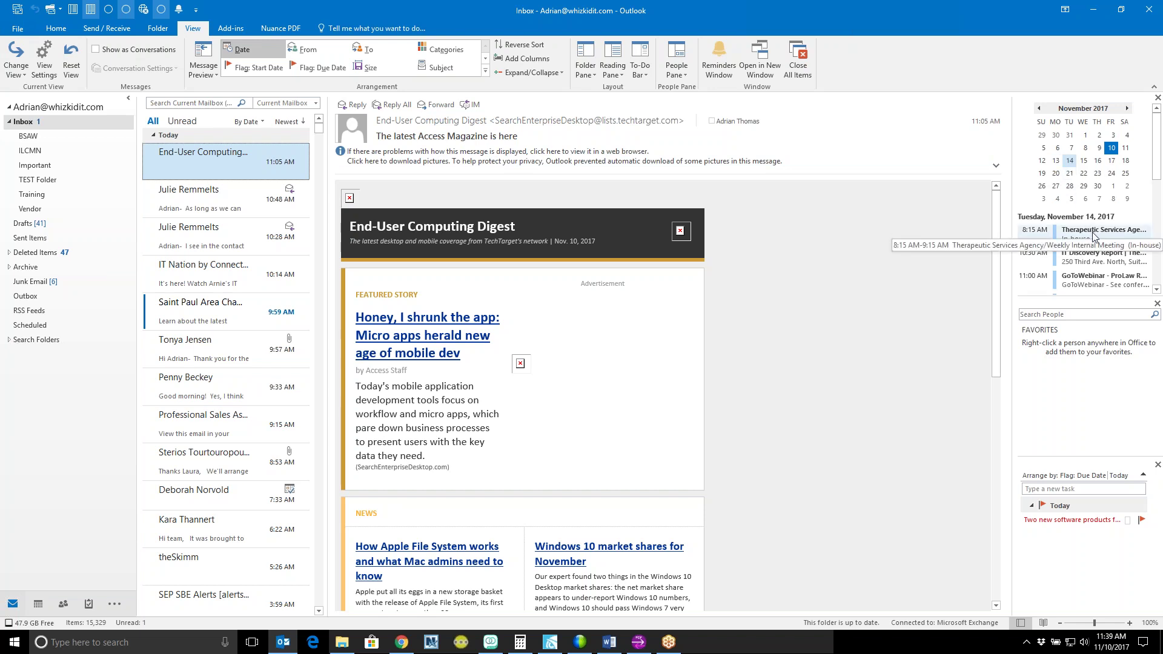
{"action": "scroll", "coordinate": [1099, 239], "scroll_direction": "down", "scroll_amount": 1}
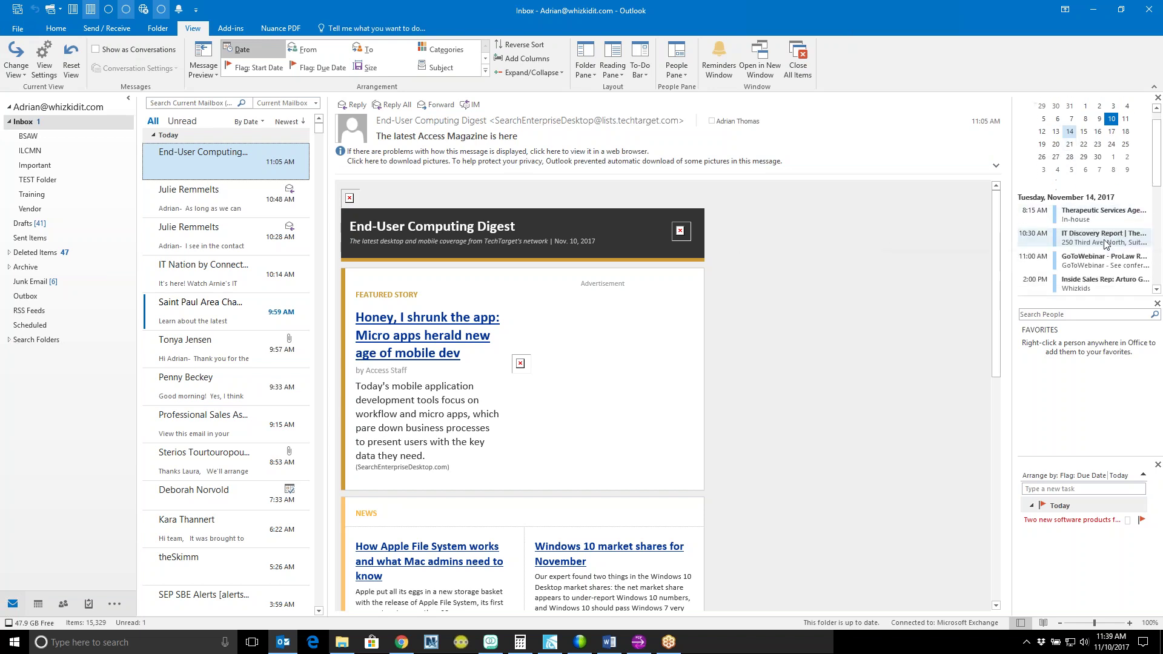
{"action": "scroll", "coordinate": [1102, 236], "scroll_direction": "down", "scroll_amount": 3}
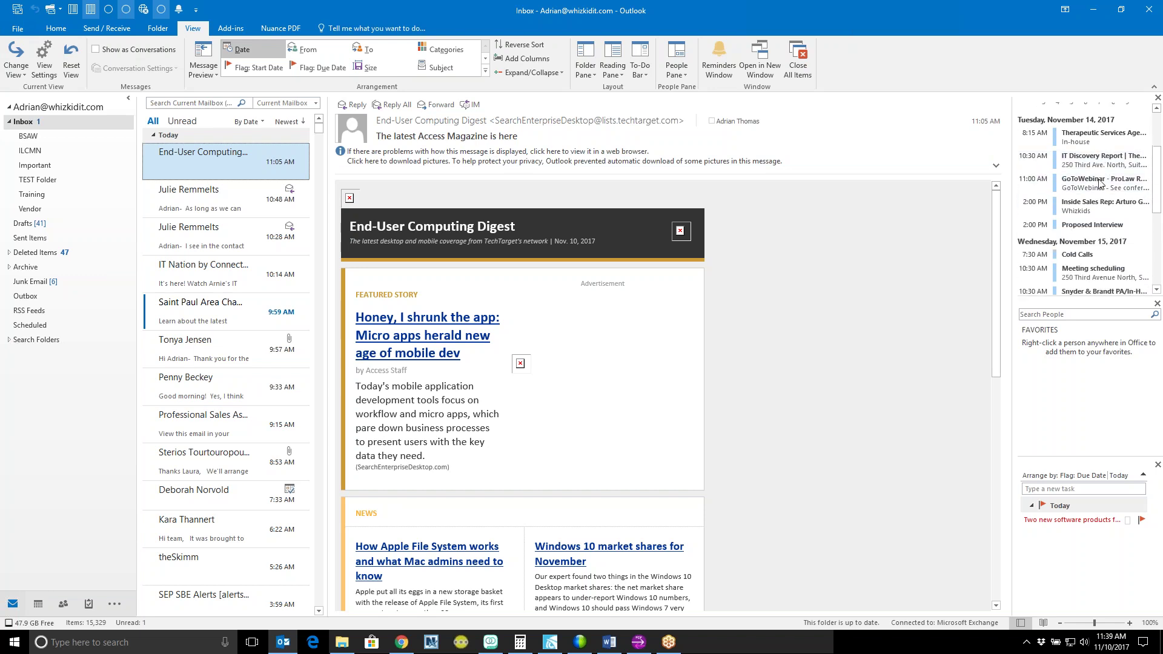
{"action": "scroll", "coordinate": [1108, 212], "scroll_direction": "down", "scroll_amount": 3}
{"action": "scroll", "coordinate": [1113, 228], "scroll_direction": "up", "scroll_amount": 5}
{"action": "scroll", "coordinate": [1110, 216], "scroll_direction": "up", "scroll_amount": 1}
{"action": "left_click", "coordinate": [1084, 161]}
{"action": "left_click", "coordinate": [1098, 161]}
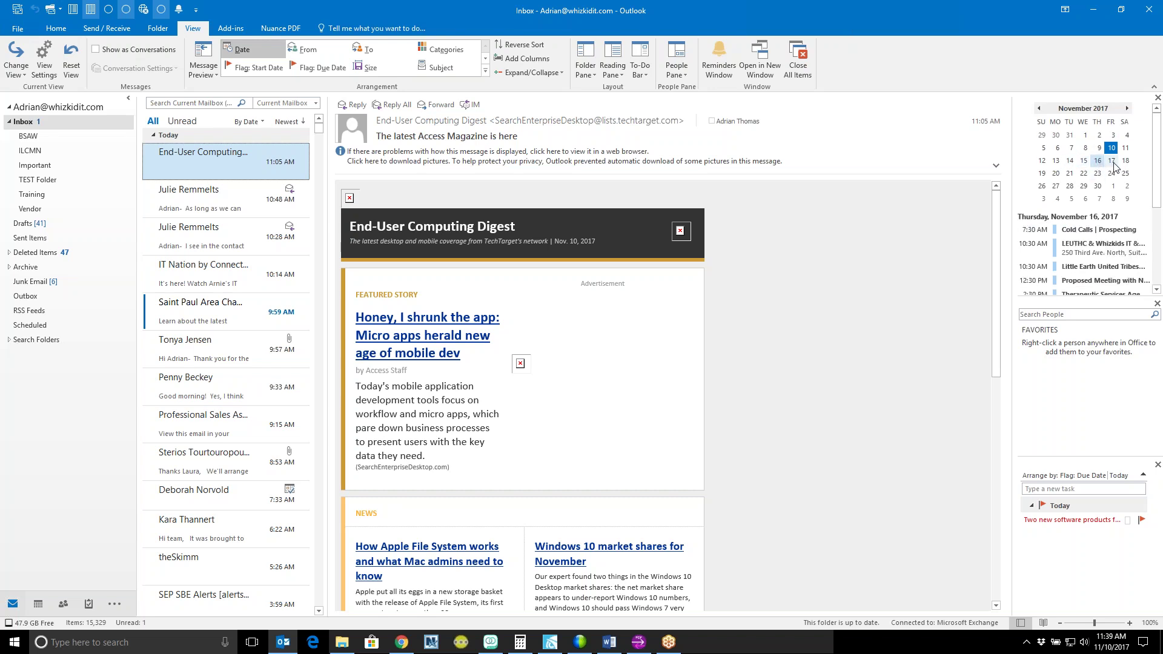
{"action": "left_click", "coordinate": [1112, 162]}
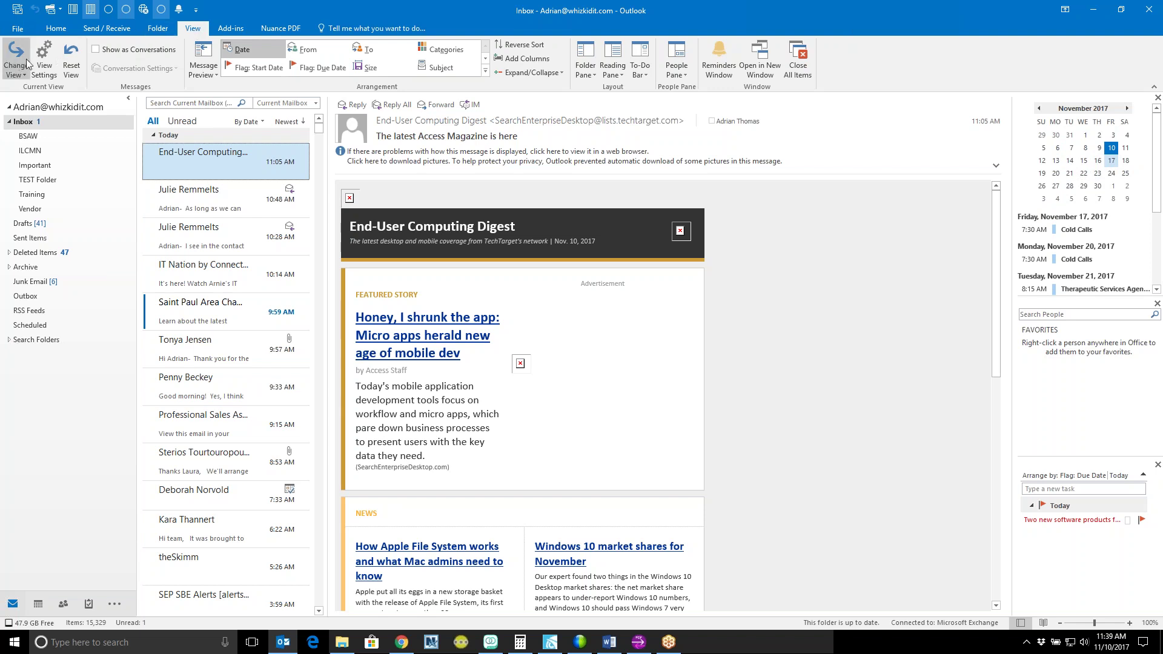
Step: Set the To-Do Bar to Off, hiding the calendar, people and tasks panel
{"action": "left_click", "coordinate": [644, 69]}
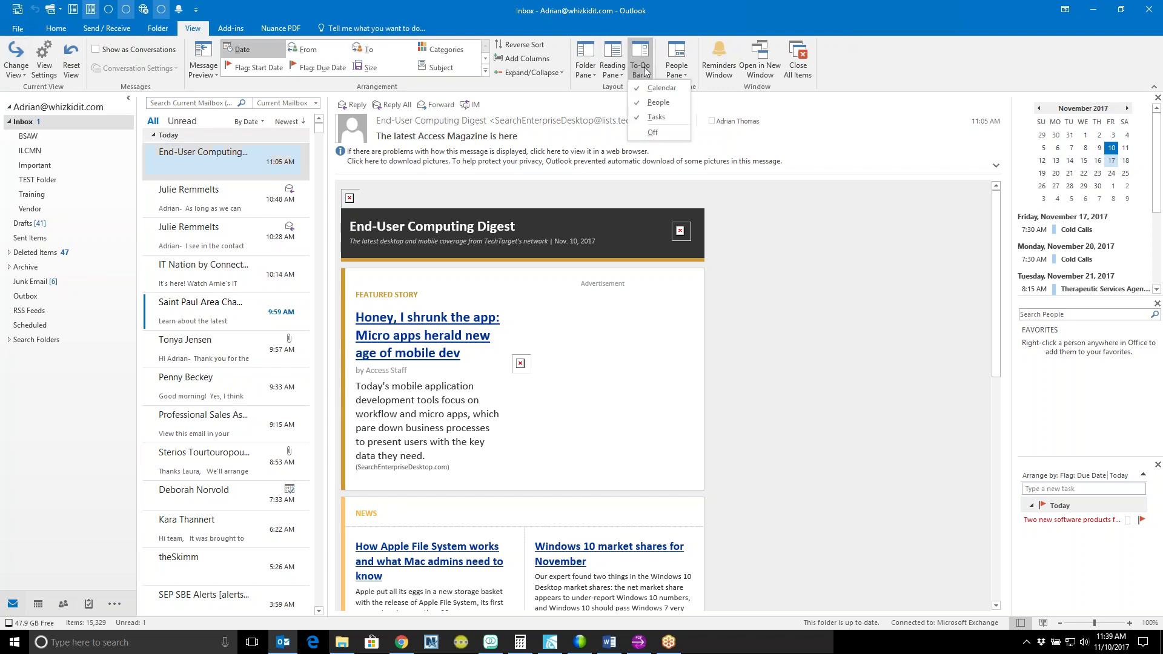
{"action": "left_click", "coordinate": [660, 132]}
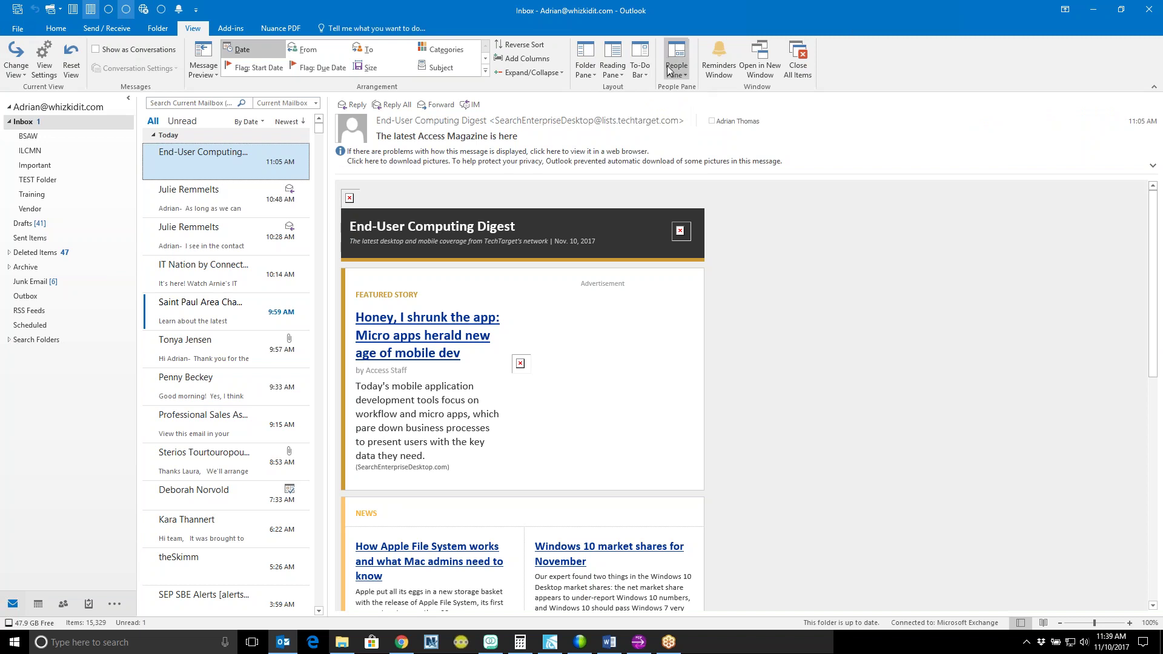
Step: Turn the To-Do Bar back on with the Calendar showing
{"action": "left_click", "coordinate": [642, 60]}
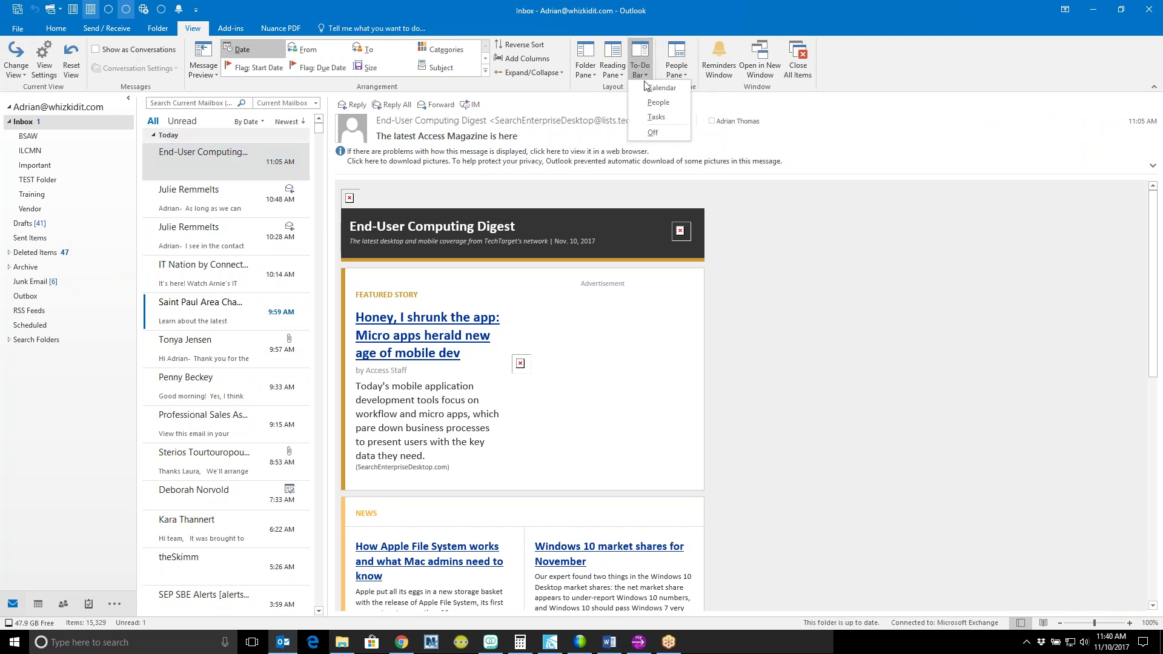
{"action": "left_click", "coordinate": [648, 92]}
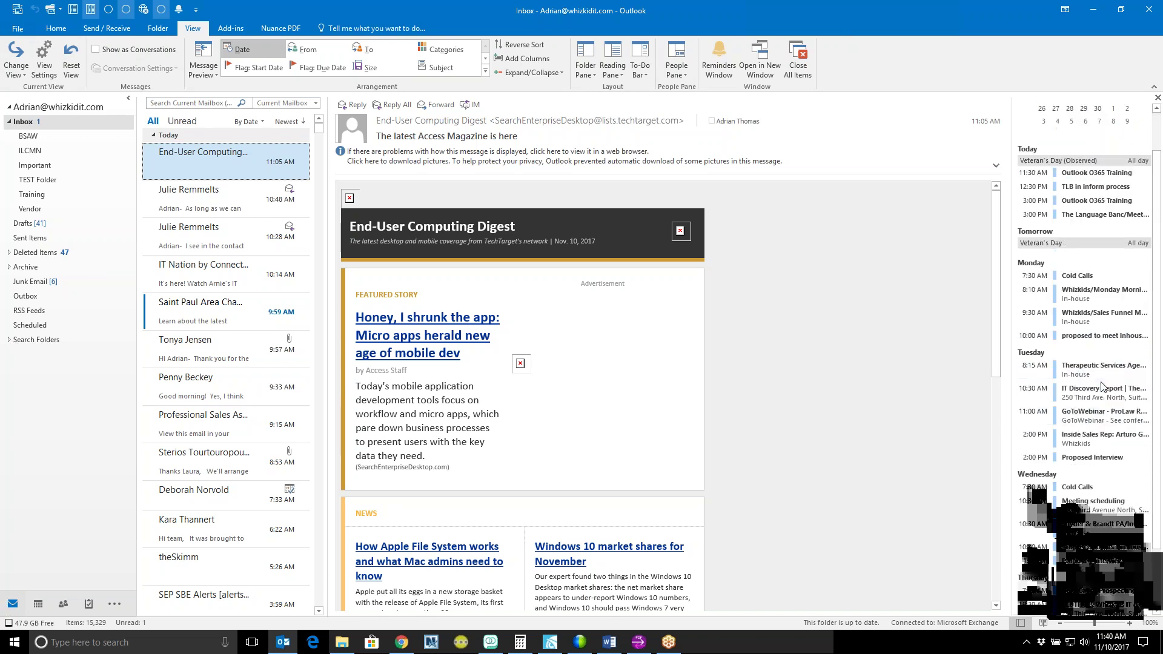
{"action": "scroll", "coordinate": [1091, 382], "scroll_direction": "down", "scroll_amount": 3}
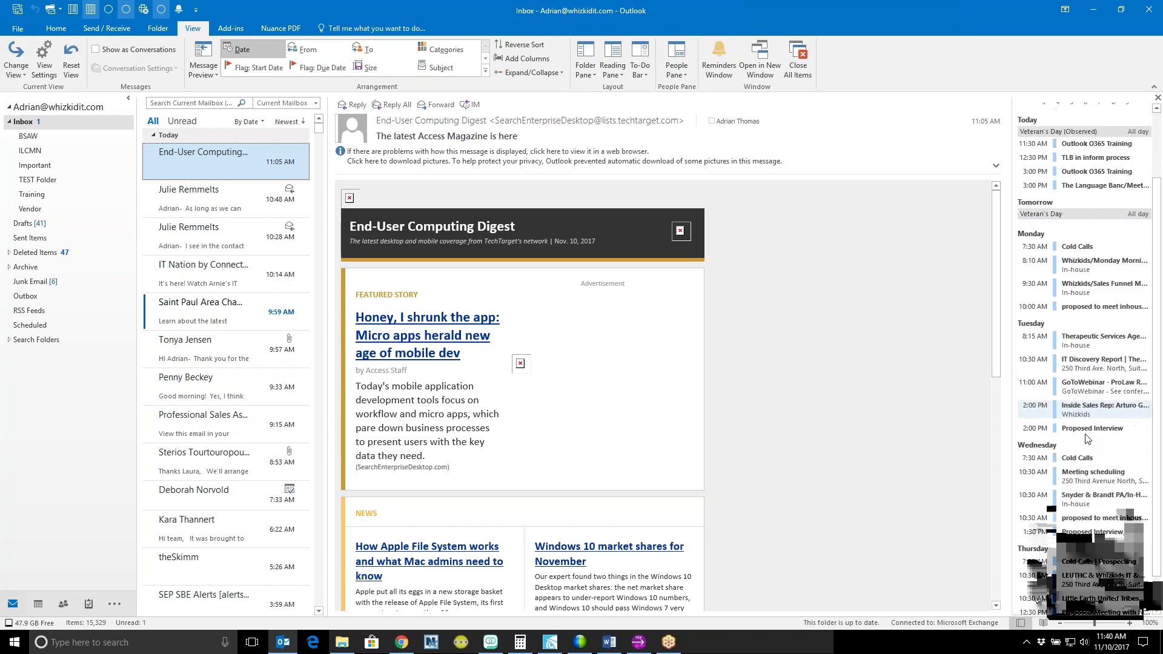
{"action": "scroll", "coordinate": [1090, 381], "scroll_direction": "up", "scroll_amount": 3}
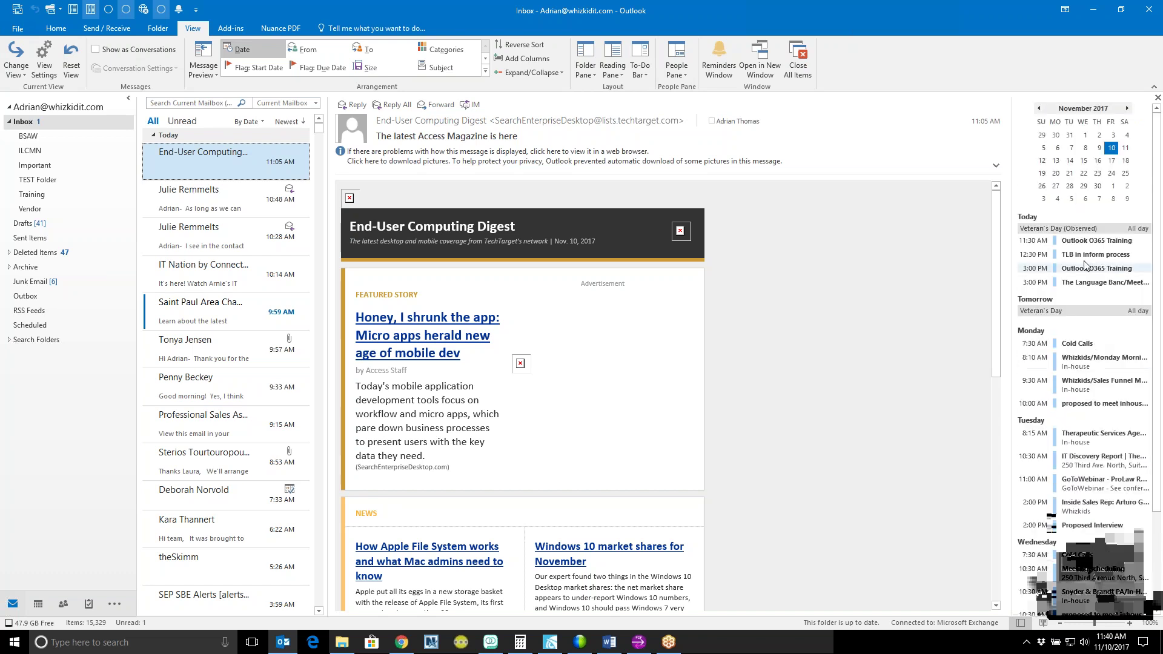
Step: Add People to the To-Do Bar, search for a contact's name, then clear the search box
{"action": "left_click", "coordinate": [644, 69]}
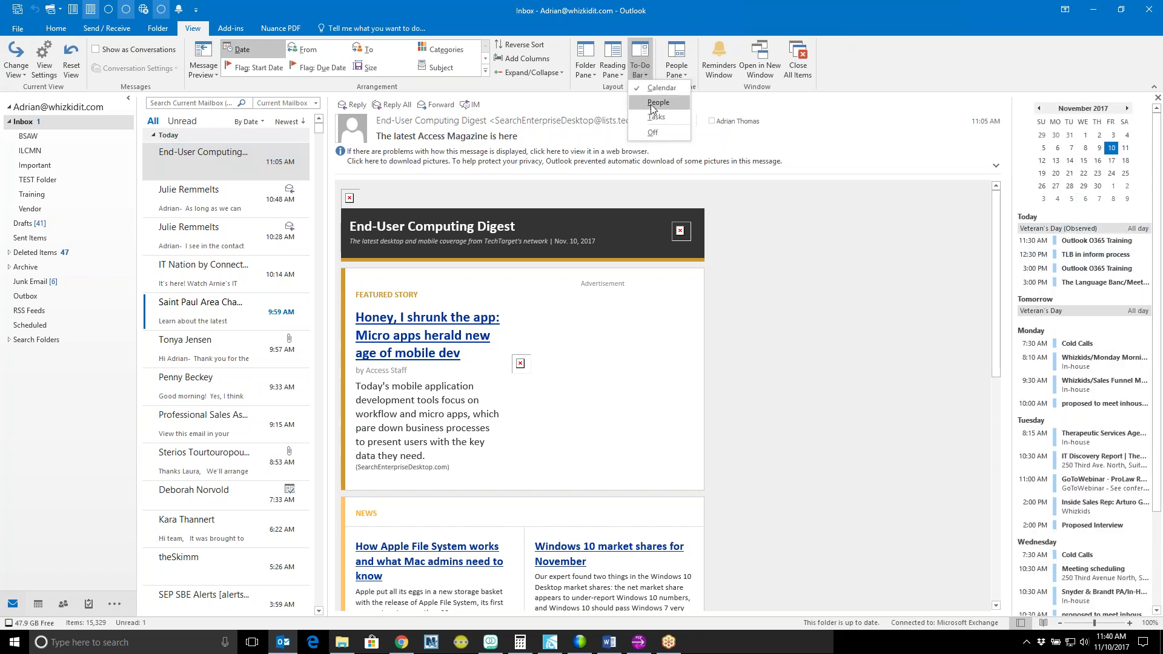
{"action": "left_click", "coordinate": [653, 105]}
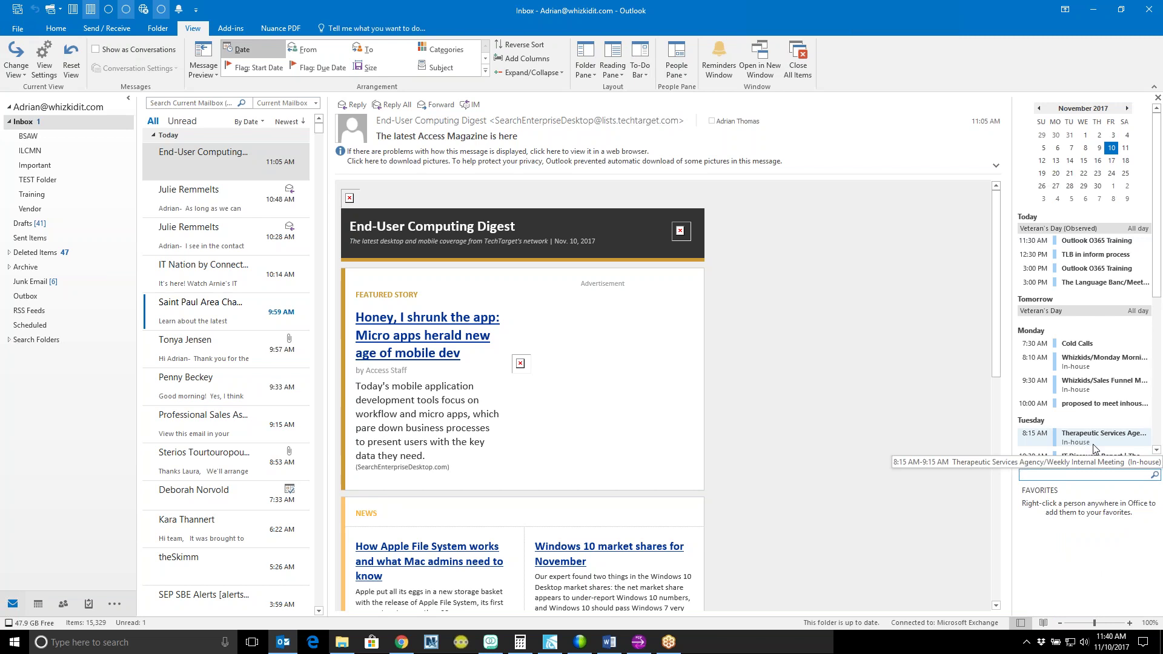
{"action": "type", "text": "Stephan"}
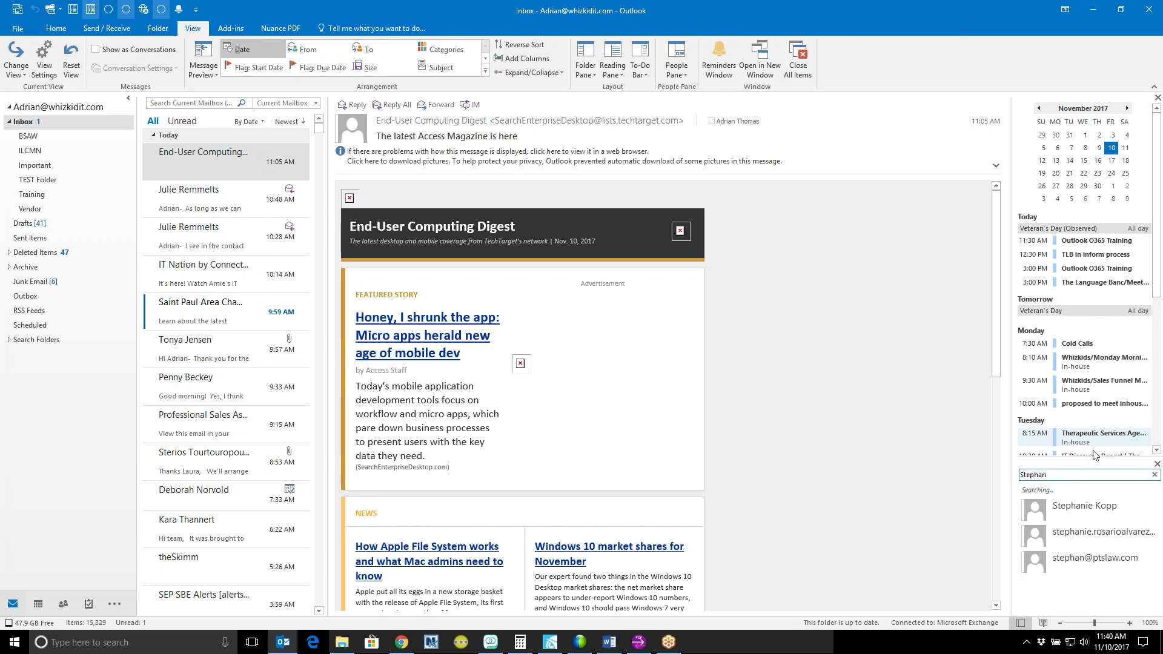
{"action": "mouse_move", "coordinate": [1088, 519]}
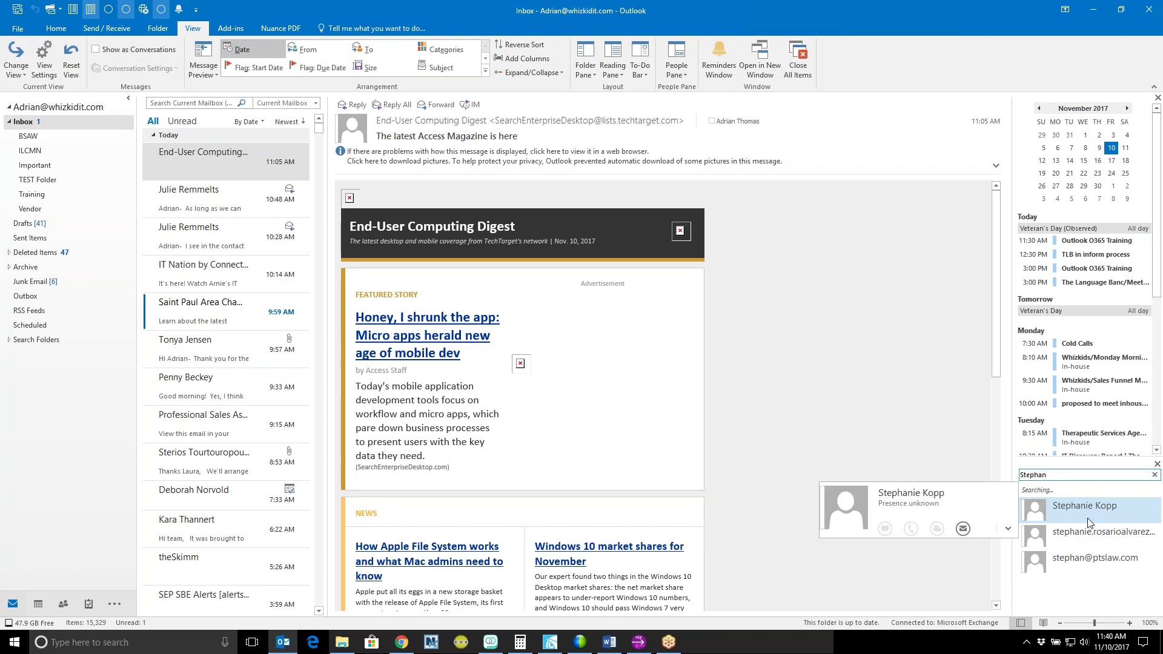
{"action": "left_click", "coordinate": [1155, 475]}
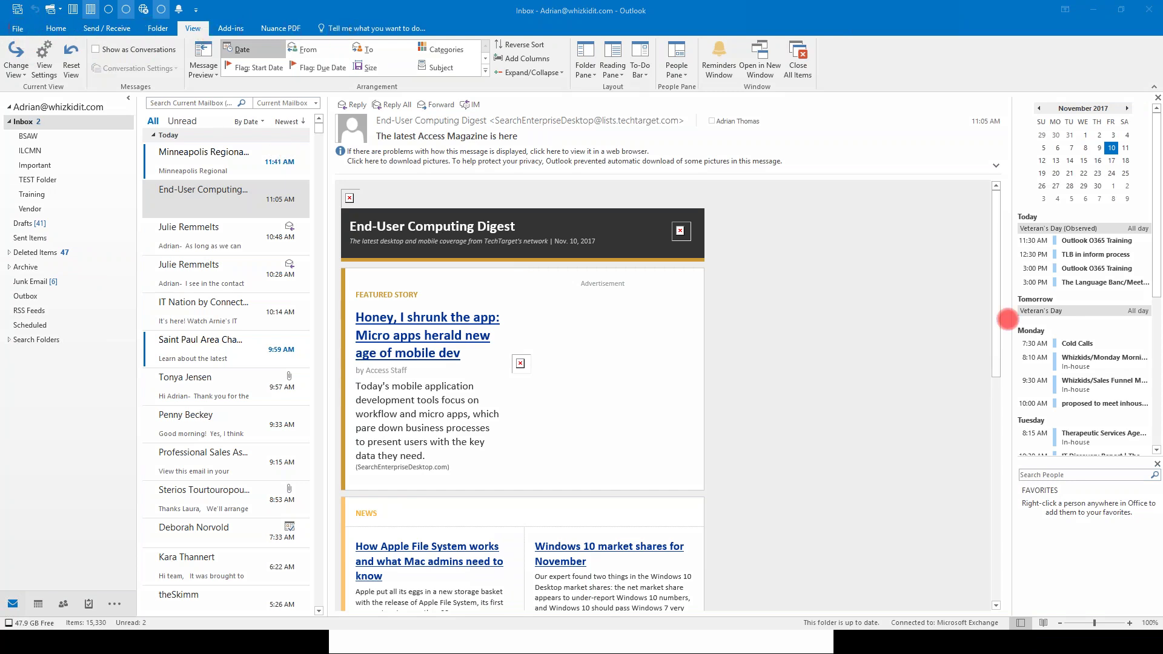
Step: Open the File backstage, return to the inbox, then reopen File and launch Outlook Options
{"action": "left_click", "coordinate": [18, 29]}
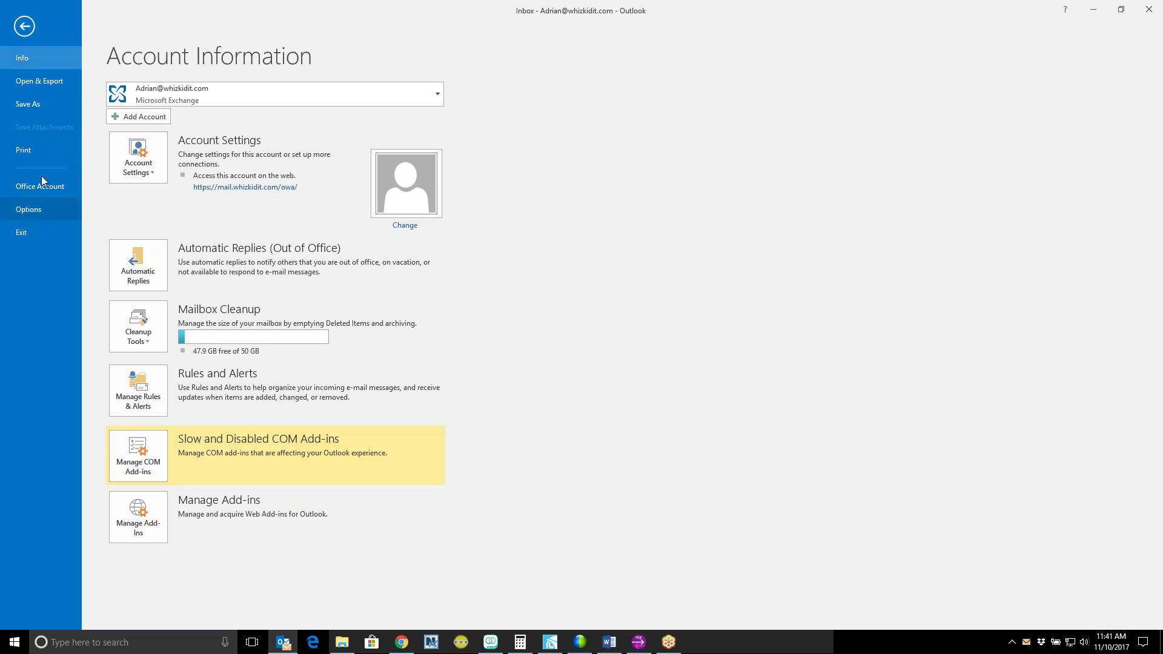
{"action": "left_click", "coordinate": [18, 30]}
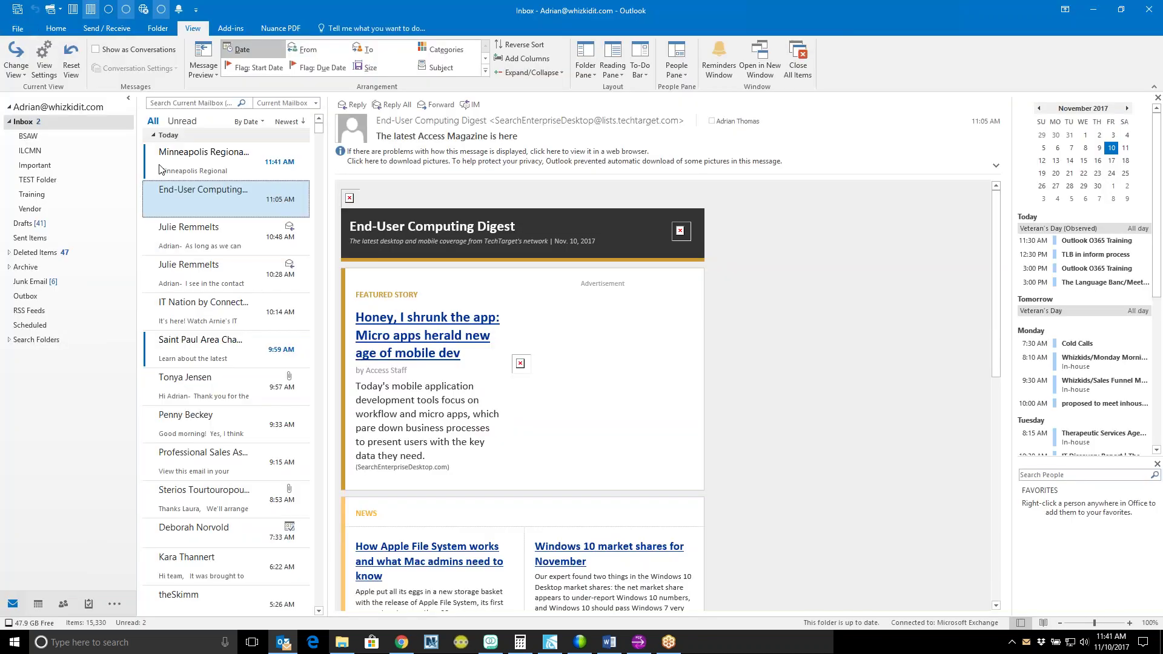
{"action": "left_click", "coordinate": [20, 29]}
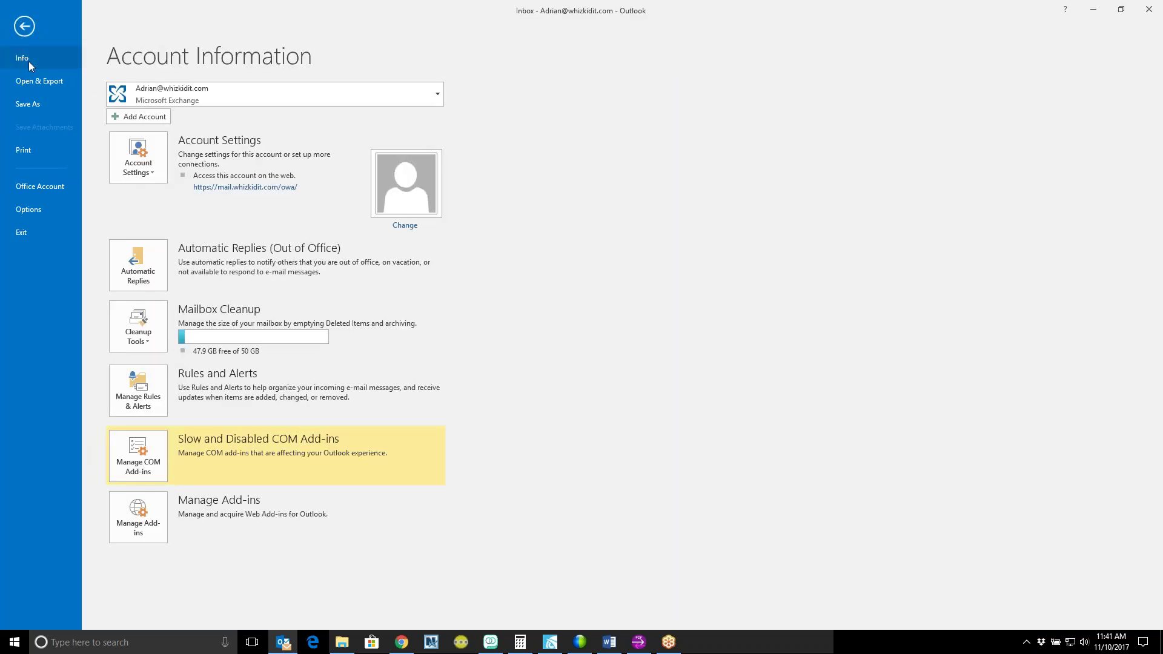
{"action": "left_click", "coordinate": [44, 209]}
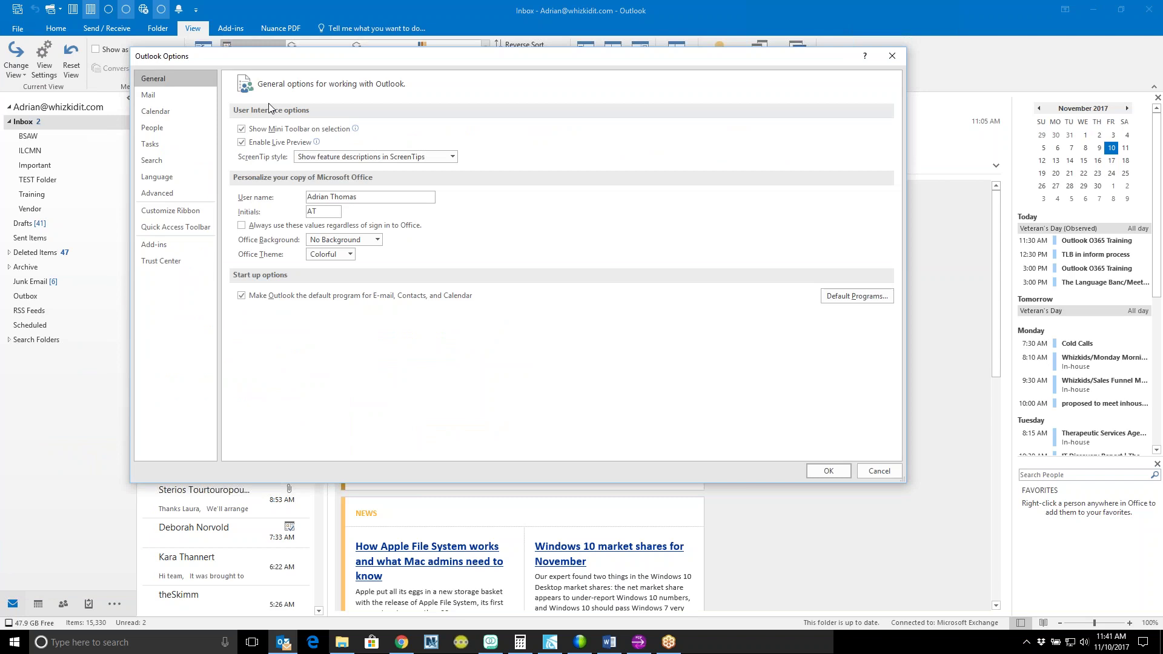
Step: Show the Mail page of Outlook Options and open the Signatures settings
{"action": "left_click", "coordinate": [175, 97]}
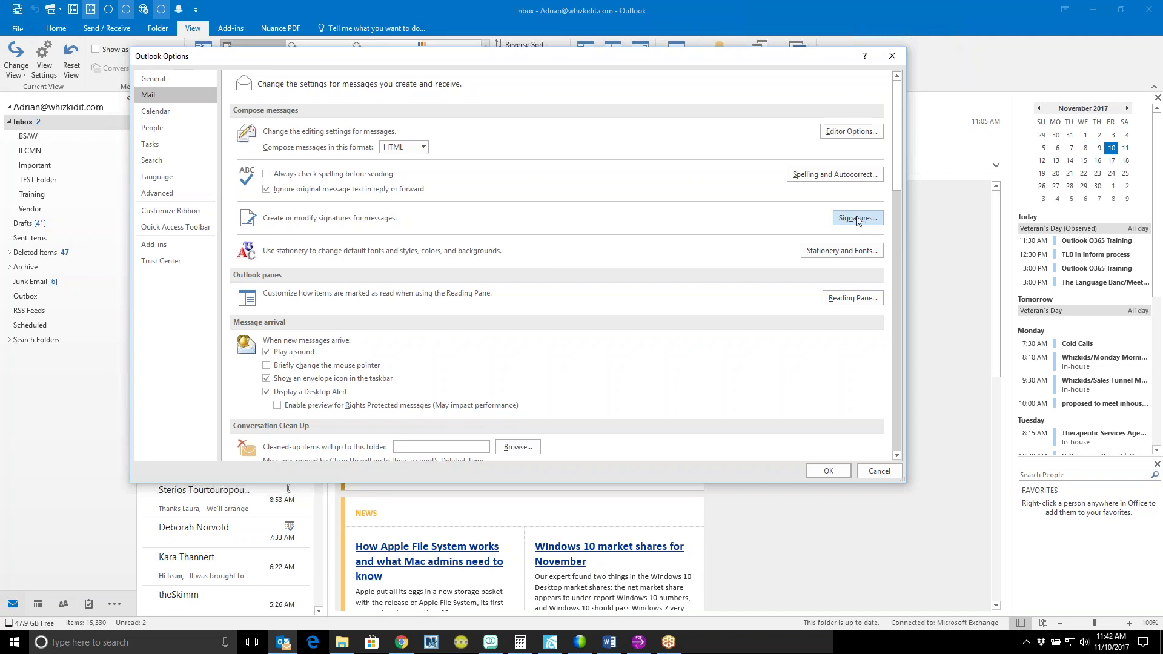
{"action": "left_click", "coordinate": [860, 220]}
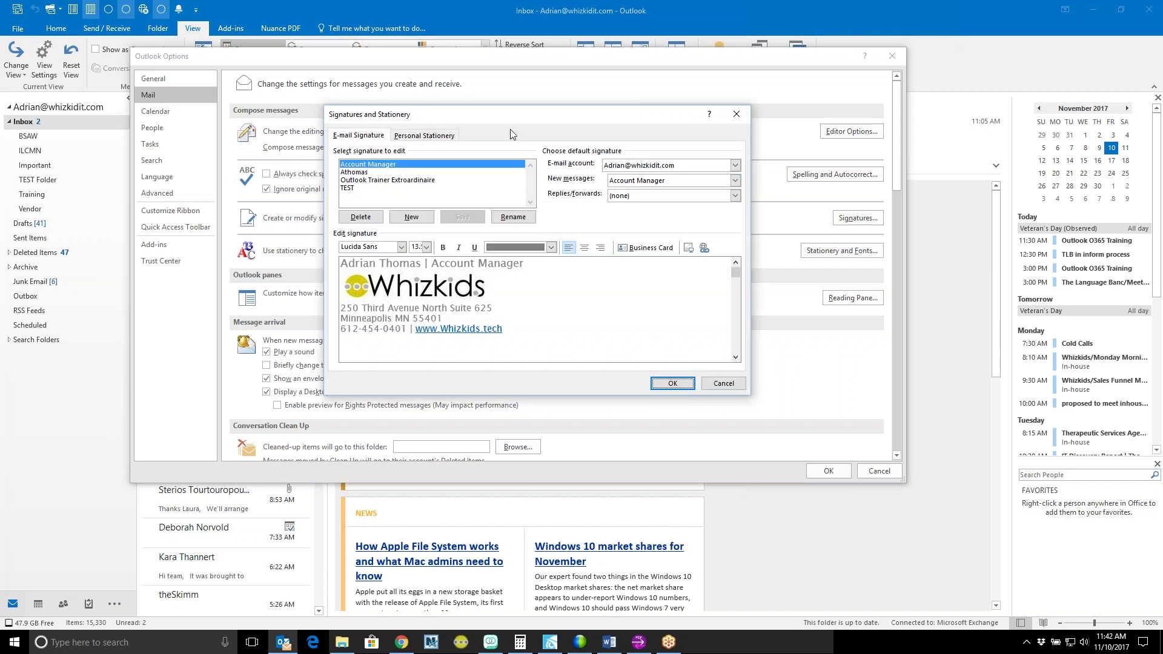
Step: Reposition the Signatures and Stationery window, compare its two tabs, and select Account Manager for editing
{"action": "mouse_move", "coordinate": [485, 119]}
{"action": "left_mouse_down"}
{"action": "mouse_move", "coordinate": [422, 111]}
{"action": "mouse_move", "coordinate": [467, 107]}
{"action": "left_mouse_up"}
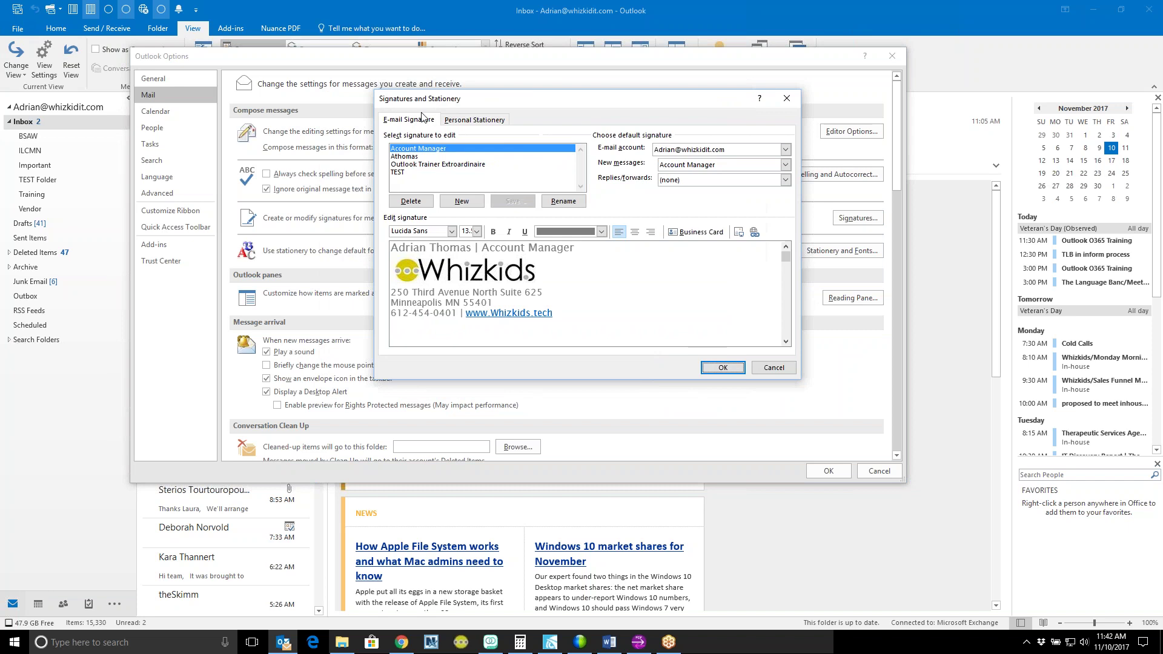
{"action": "left_click", "coordinate": [416, 121]}
{"action": "left_click", "coordinate": [472, 121]}
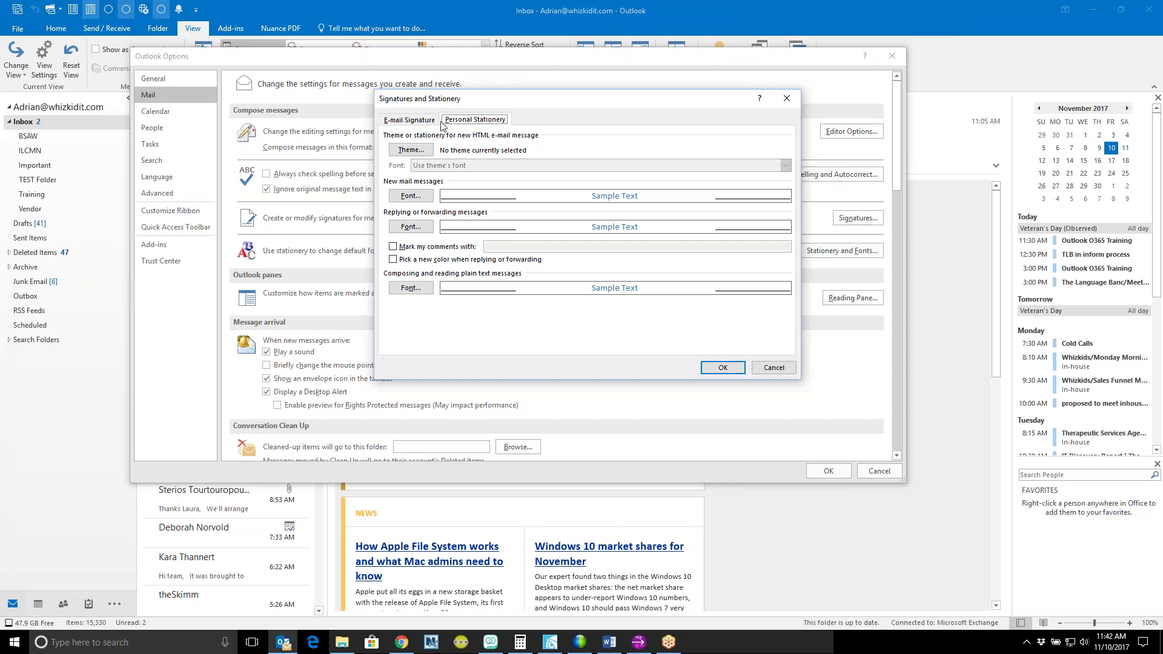
{"action": "left_click", "coordinate": [428, 120]}
{"action": "left_click", "coordinate": [458, 122]}
{"action": "left_click", "coordinate": [429, 121]}
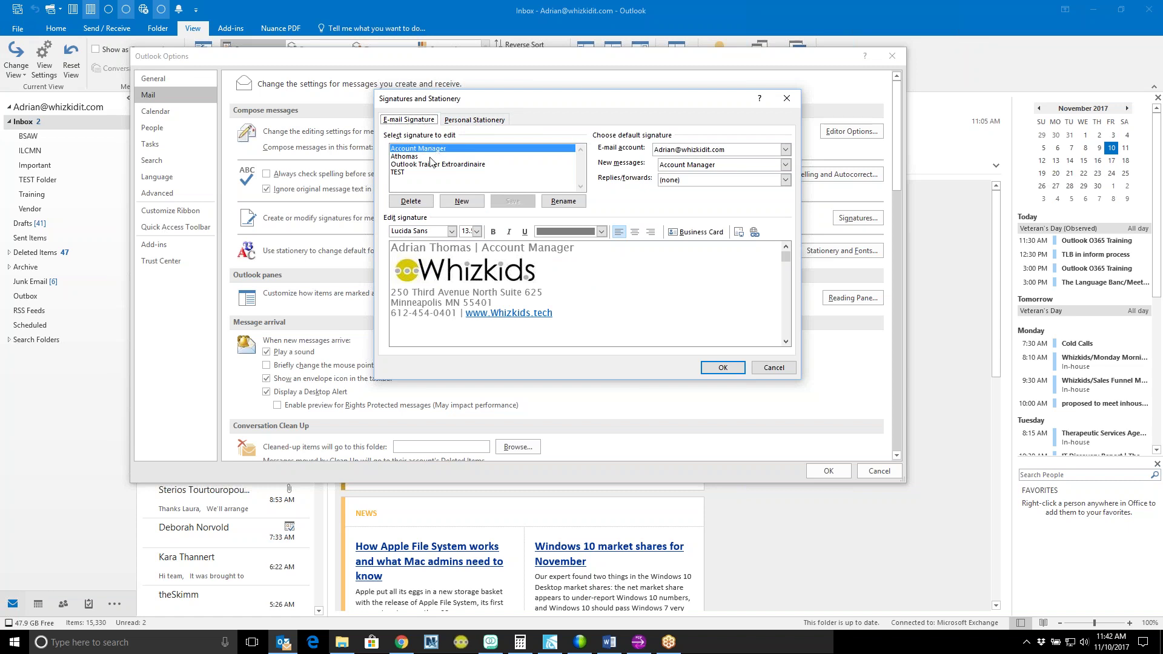
{"action": "left_click", "coordinate": [431, 150]}
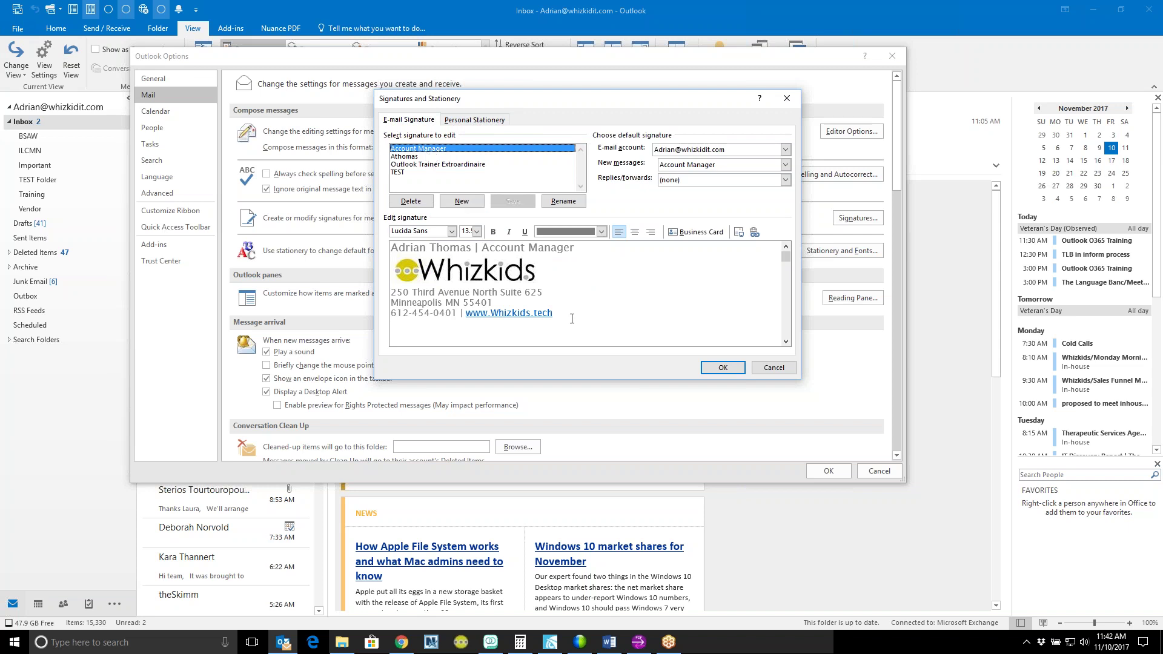
{"action": "left_click", "coordinate": [603, 308]}
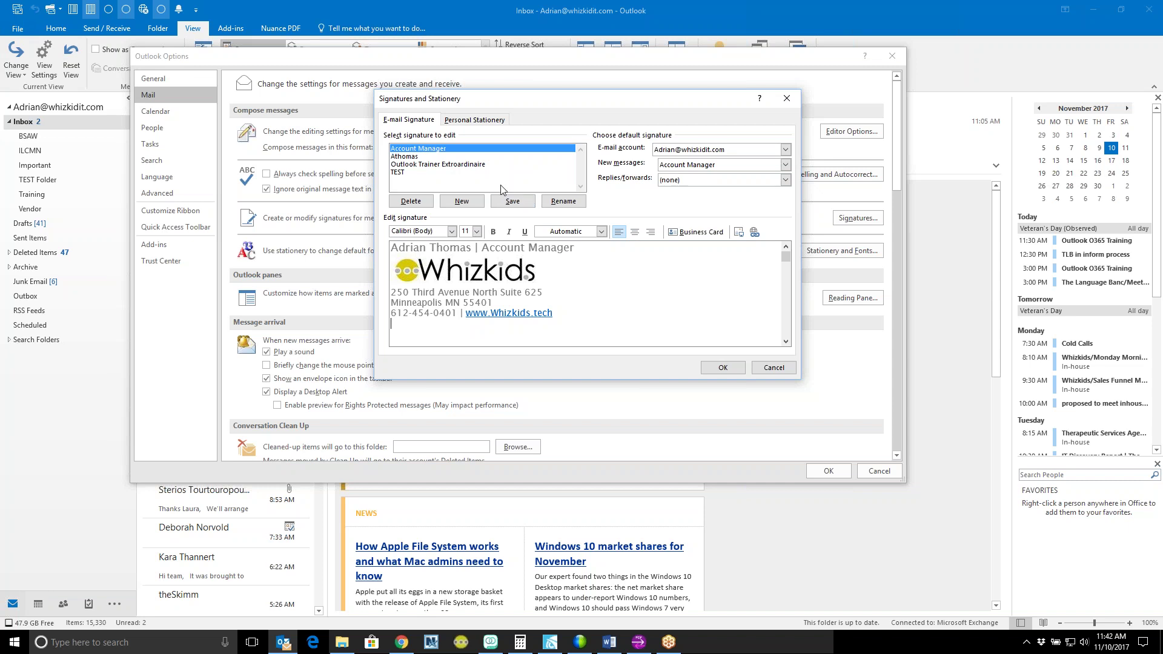
Step: Look over the saved signatures, then delete the TEST signature and confirm the removal
{"action": "left_click", "coordinate": [455, 165]}
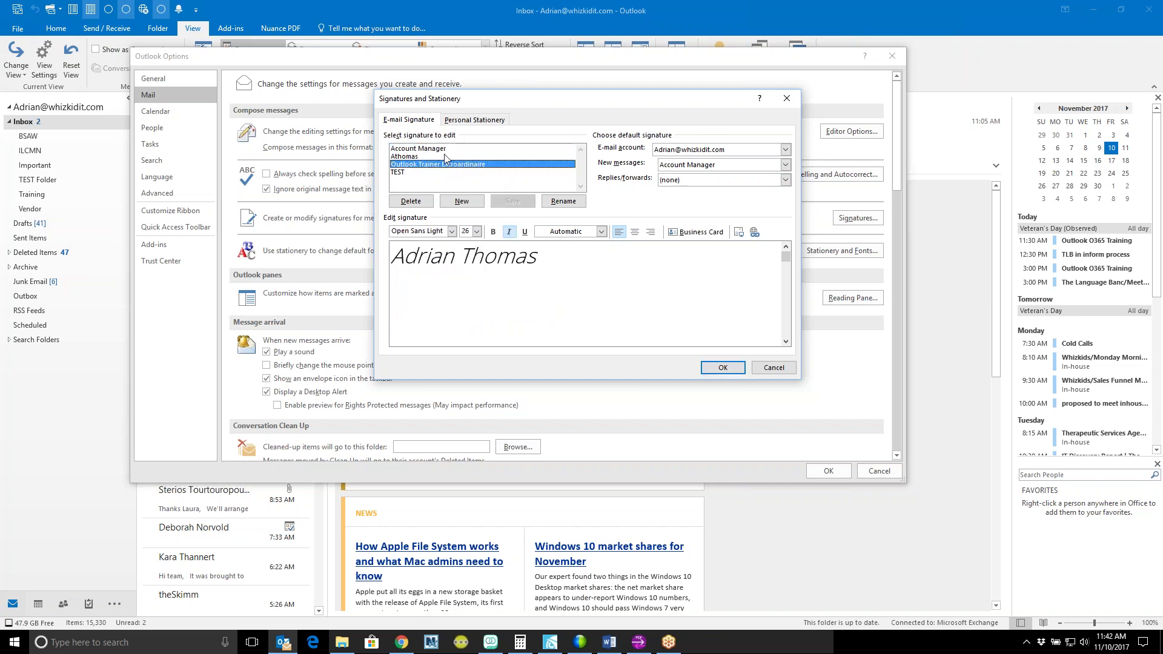
{"action": "left_click", "coordinate": [449, 156]}
{"action": "left_click", "coordinate": [444, 165]}
{"action": "left_click", "coordinate": [434, 172]}
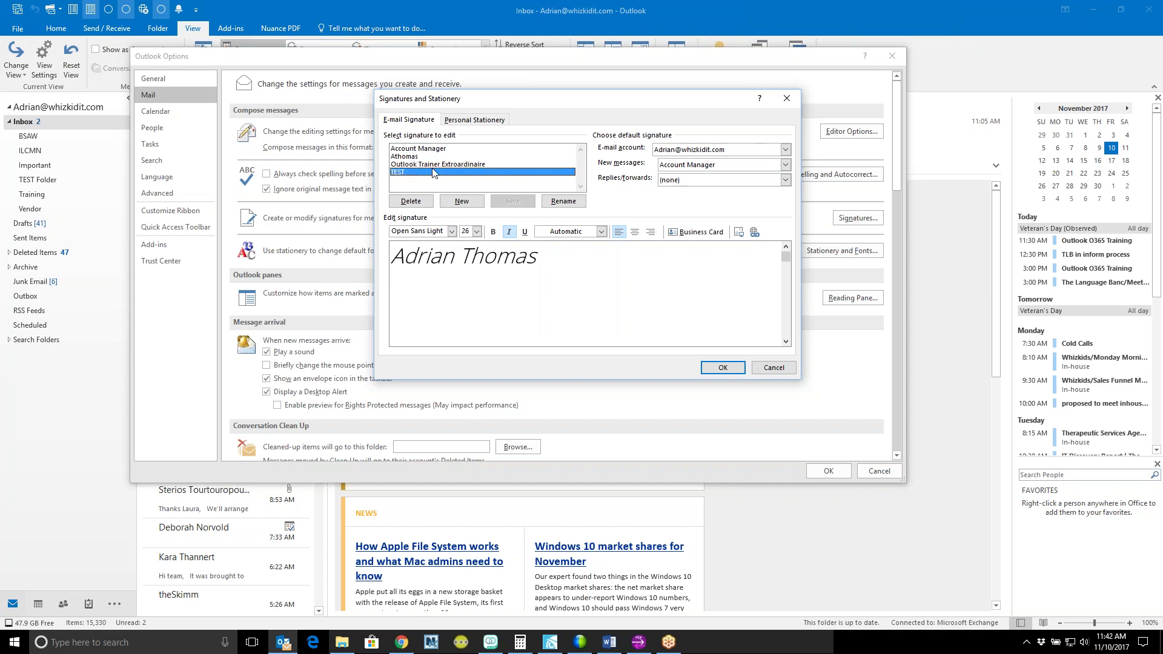
{"action": "left_click", "coordinate": [423, 202]}
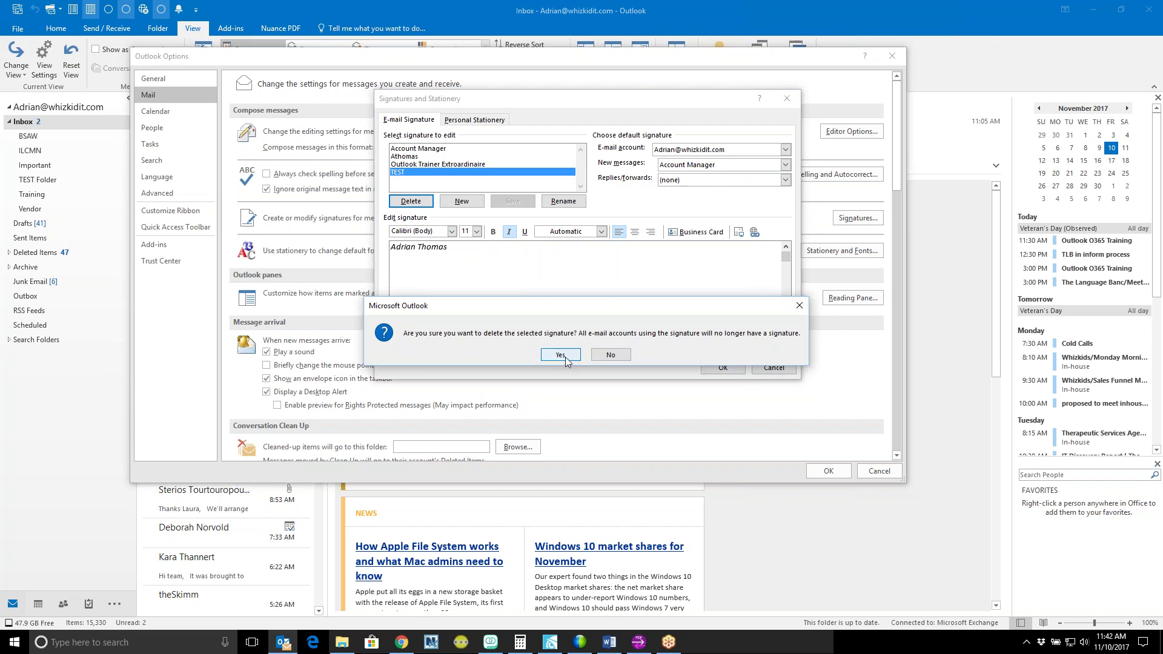
{"action": "left_click", "coordinate": [561, 356]}
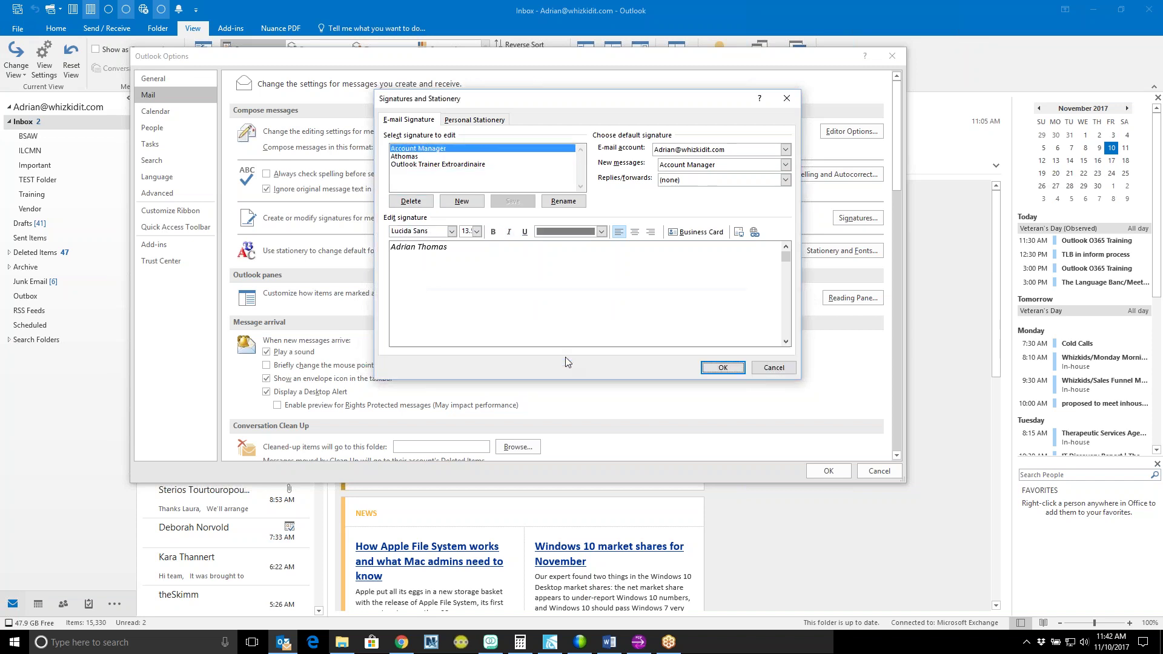
{"action": "left_click", "coordinate": [414, 178]}
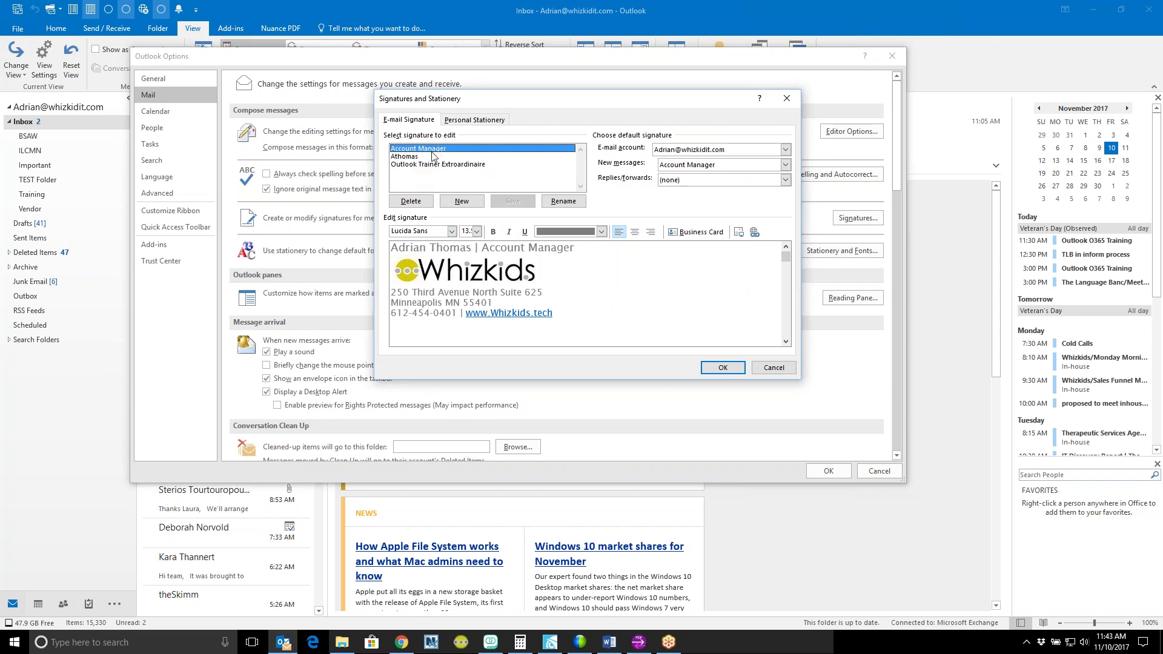
Step: Select the Athomas signature's name line and remove its bold, italic and underline
{"action": "left_click", "coordinate": [433, 157]}
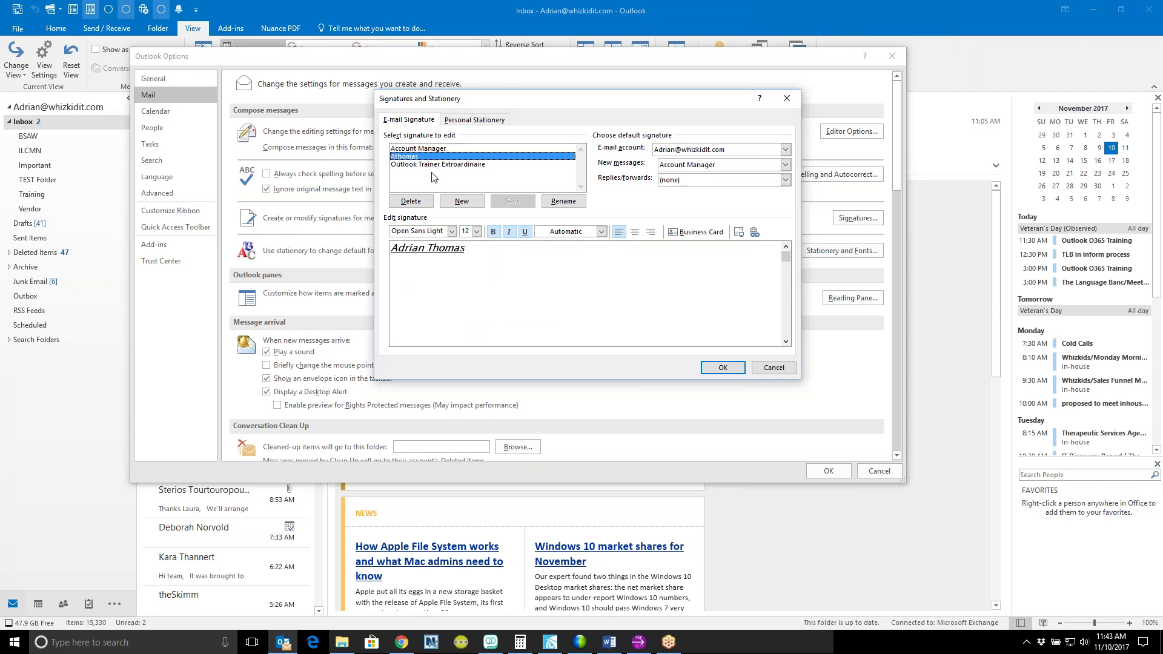
{"action": "left_click", "coordinate": [470, 286]}
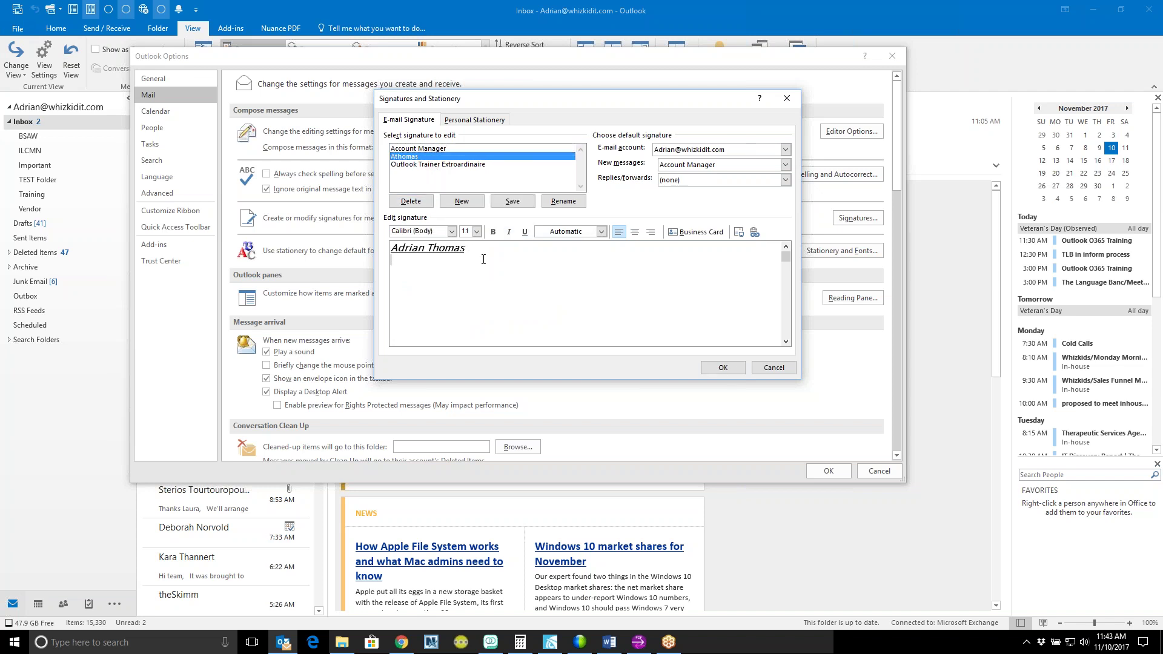
{"action": "left_click_drag", "start_coordinate": [472, 258], "coordinate": [376, 253]}
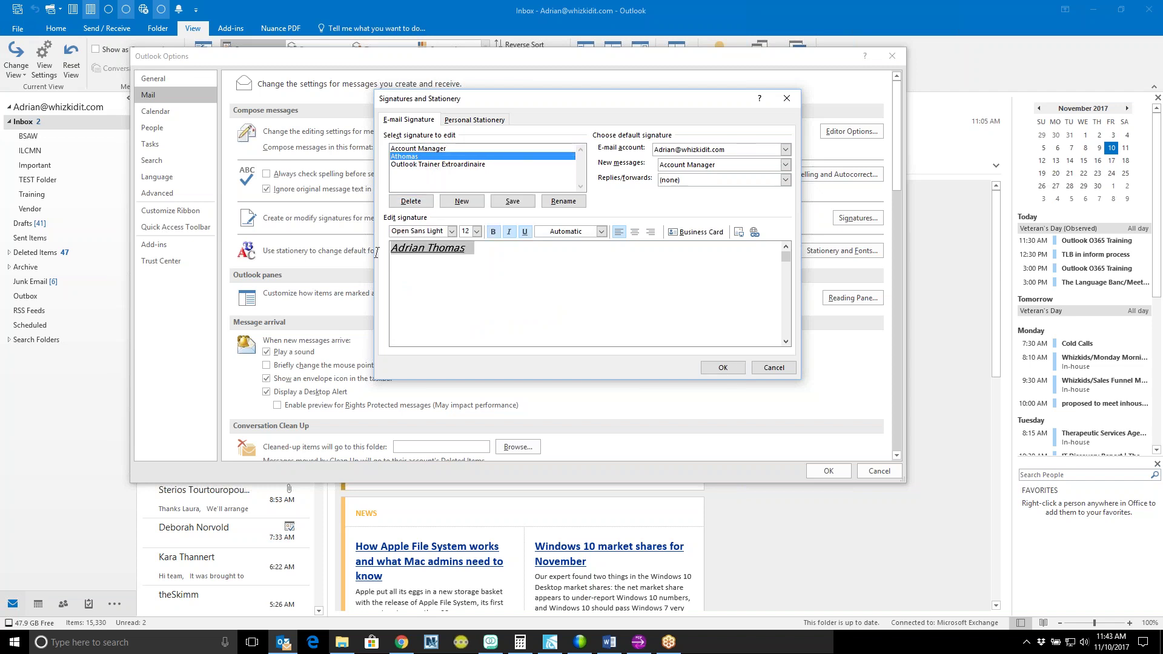
{"action": "left_click", "coordinate": [493, 231]}
{"action": "left_click", "coordinate": [509, 231]}
{"action": "left_click", "coordinate": [525, 232]}
Step: Set the Athomas name line to Times New Roman size 20 and save the signature
{"action": "left_click", "coordinate": [451, 231]}
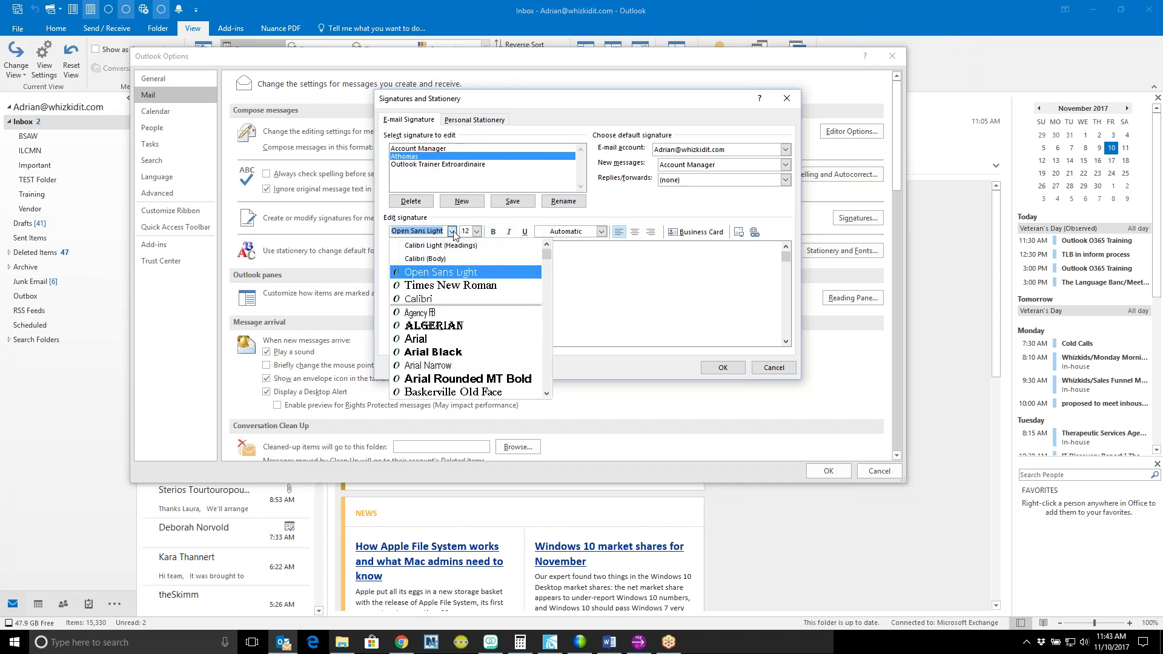
{"action": "left_click", "coordinate": [449, 285]}
{"action": "left_click", "coordinate": [477, 231]}
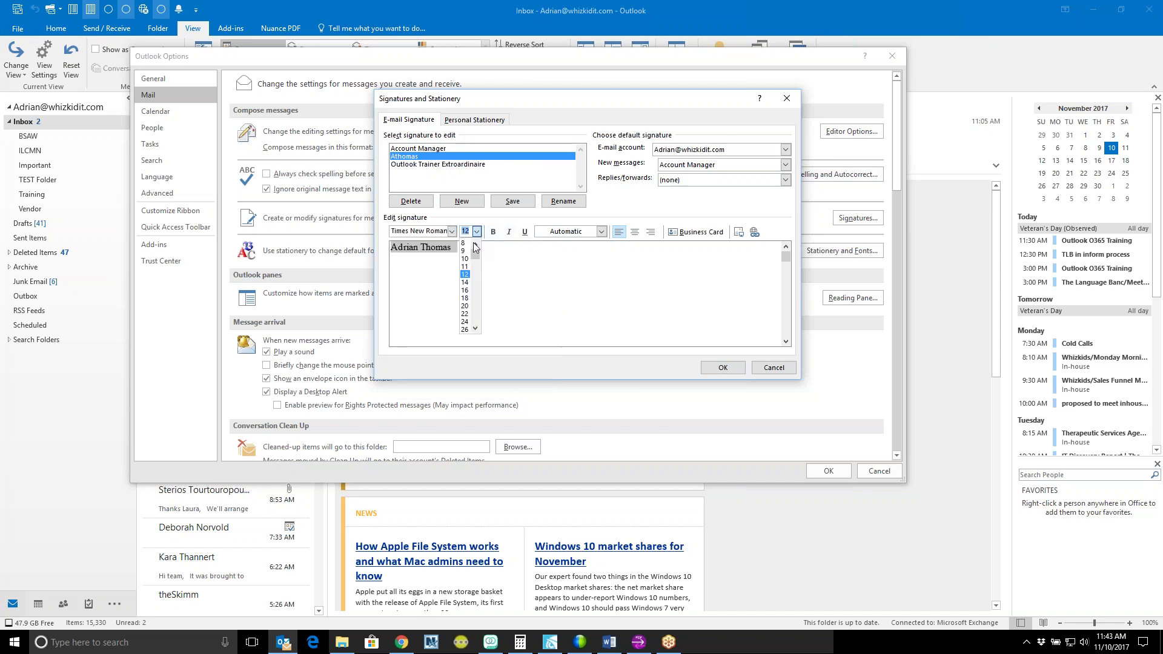
{"action": "left_click", "coordinate": [466, 305]}
{"action": "left_click", "coordinate": [496, 295]}
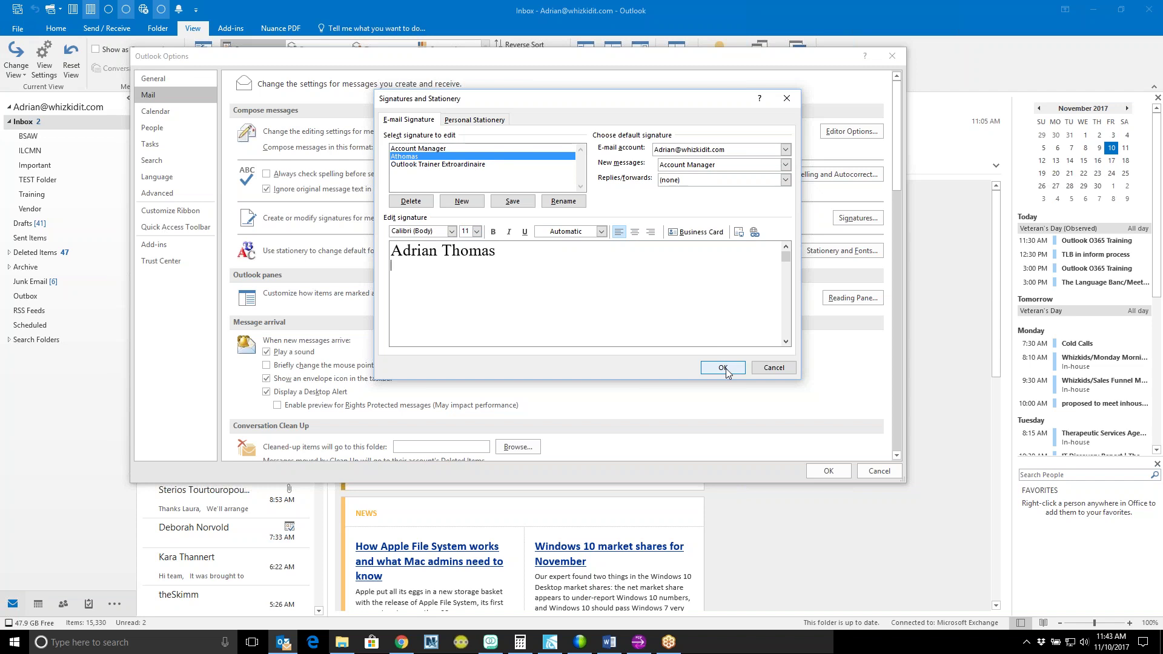
{"action": "left_click", "coordinate": [515, 204]}
{"action": "left_click", "coordinate": [533, 273]}
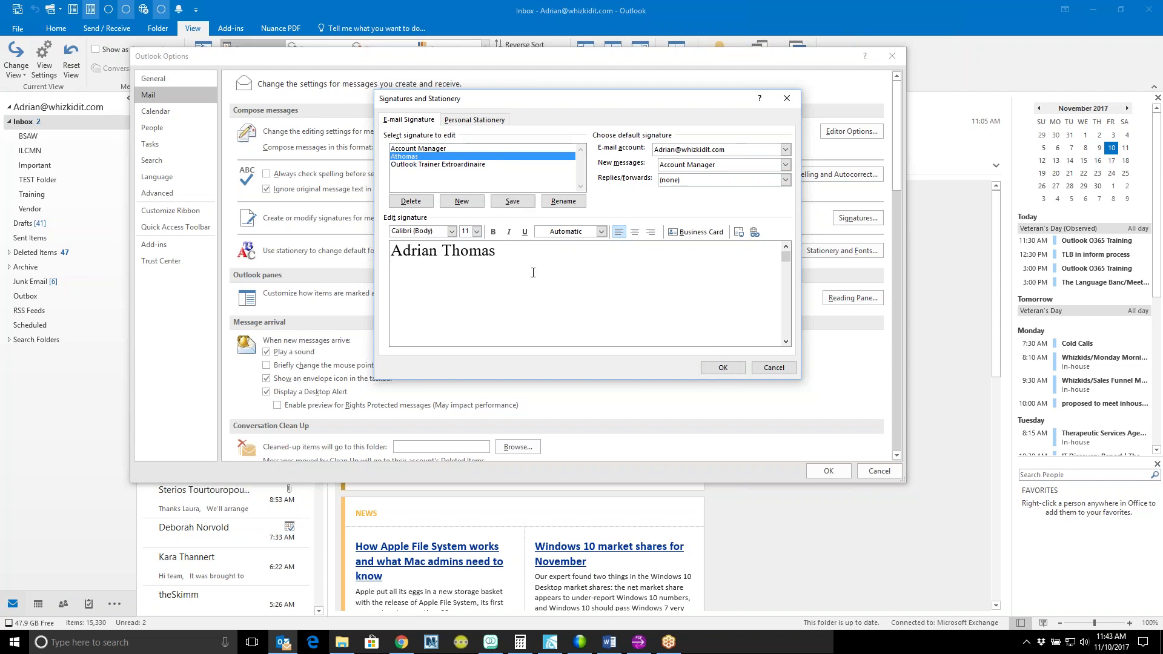
Step: Create a signature named TEST containing only the user's full name, and click OK
{"action": "left_click", "coordinate": [463, 202]}
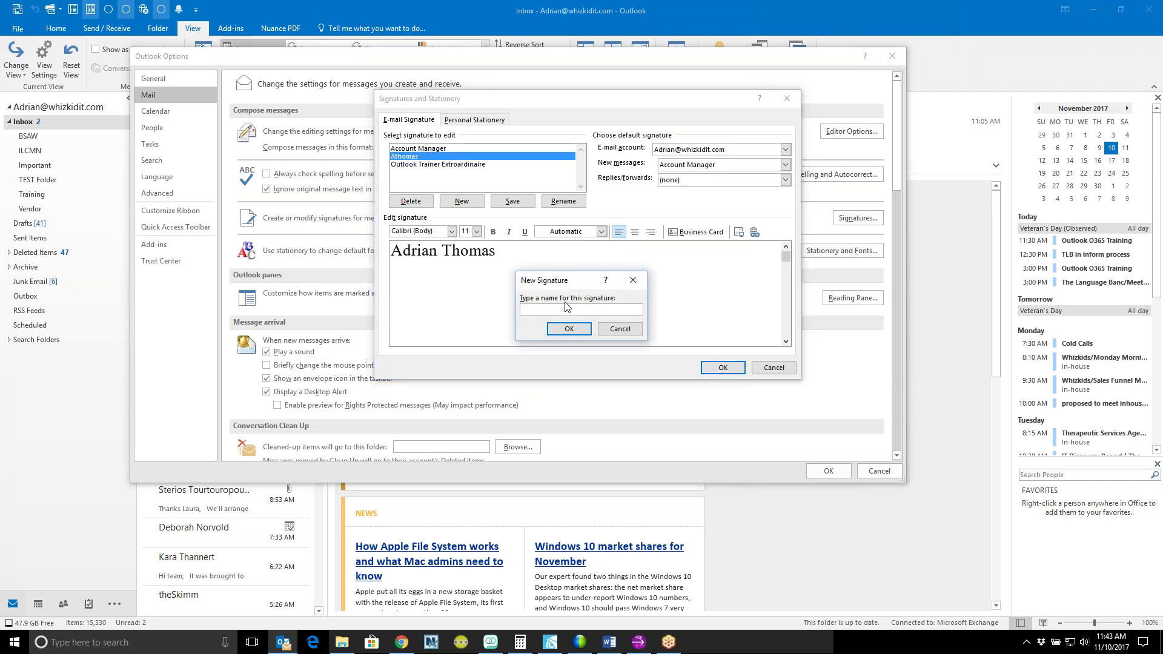
{"action": "type", "text": "TEST"}
{"action": "key", "text": "Tab"}
{"action": "key", "text": "Return"}
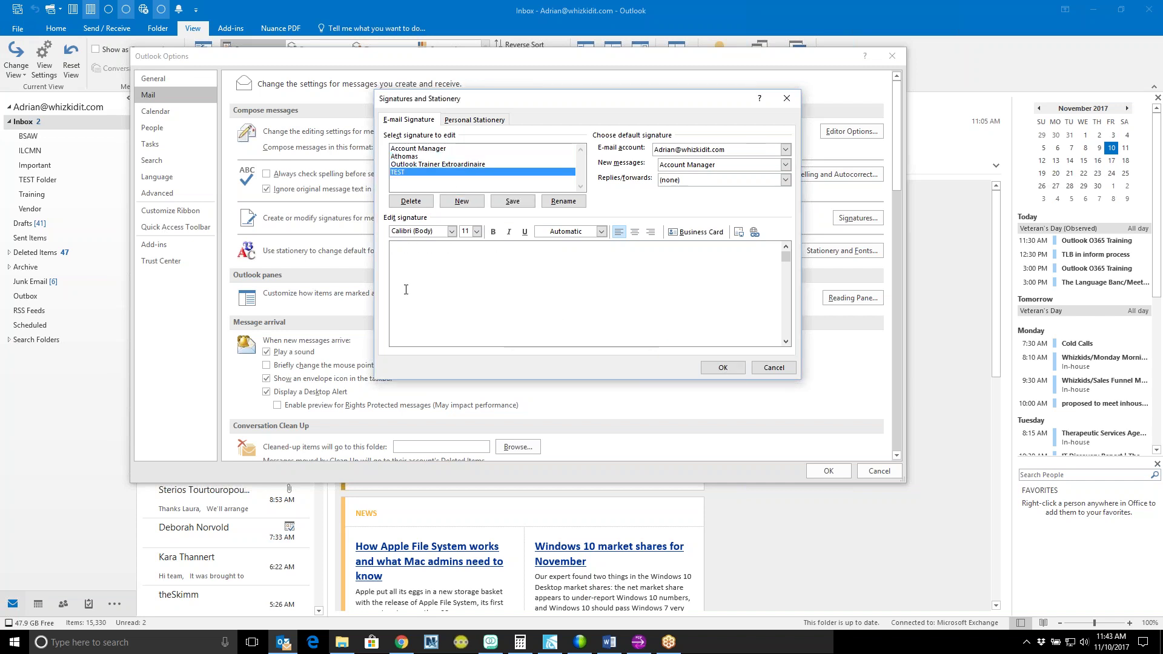
{"action": "type", "text": "Adrian Thomas"}
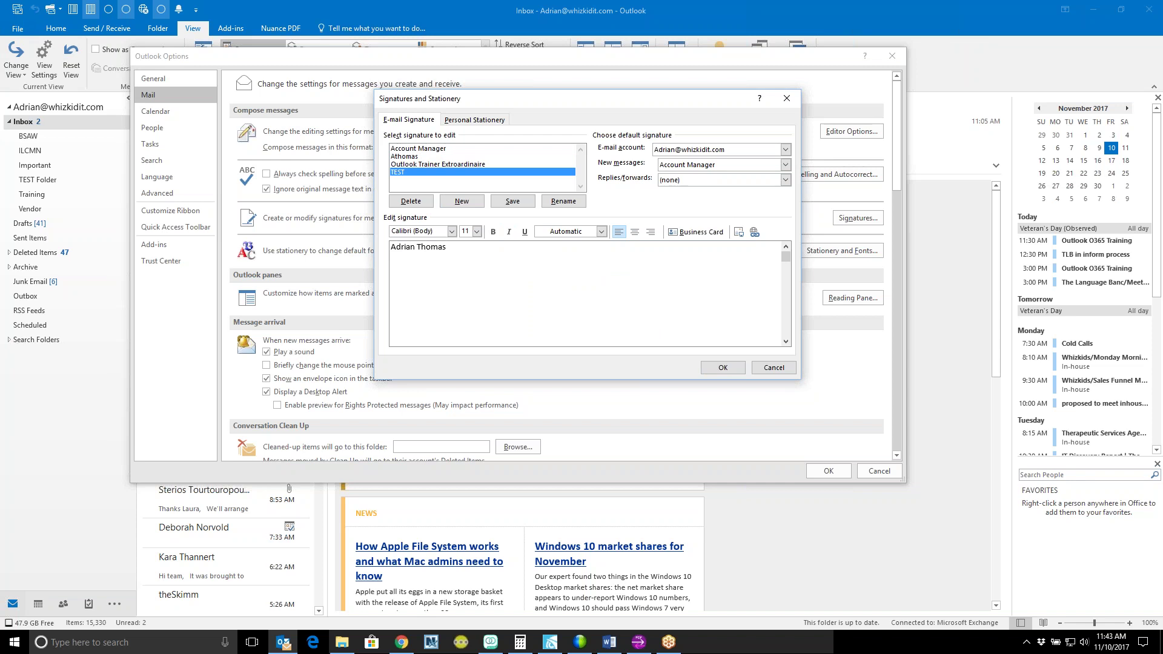
{"action": "left_click", "coordinate": [726, 371]}
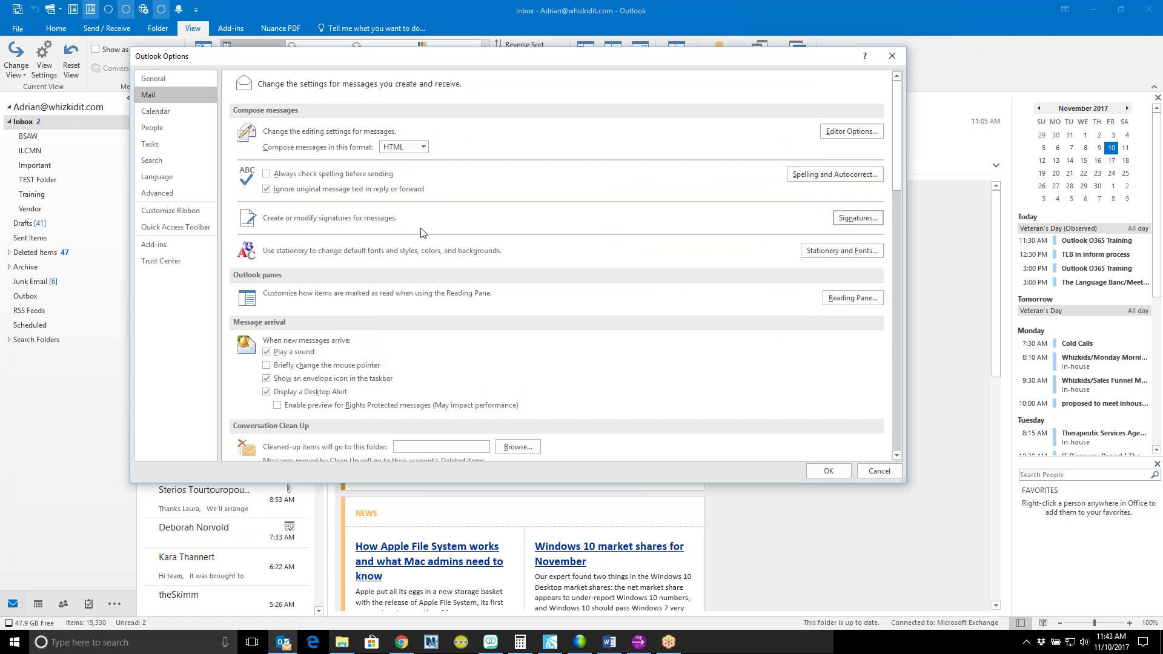
Step: Open Stationery and Fonts, then cancel without changes to return to Outlook Options
{"action": "left_click", "coordinate": [849, 250]}
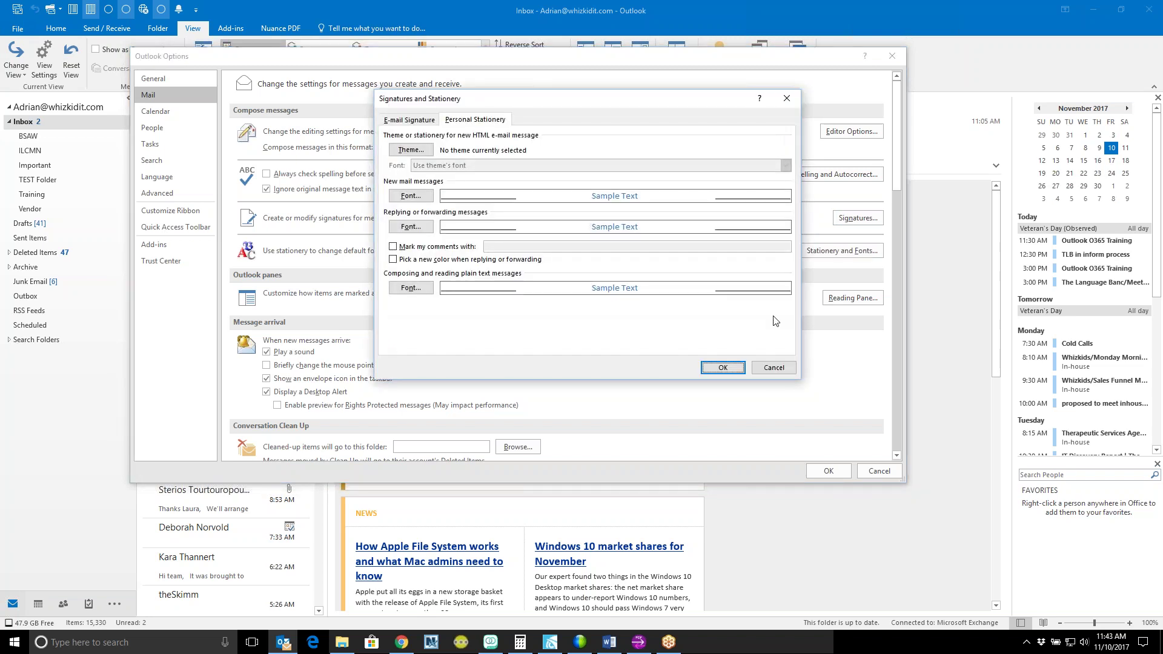
{"action": "left_click", "coordinate": [774, 371]}
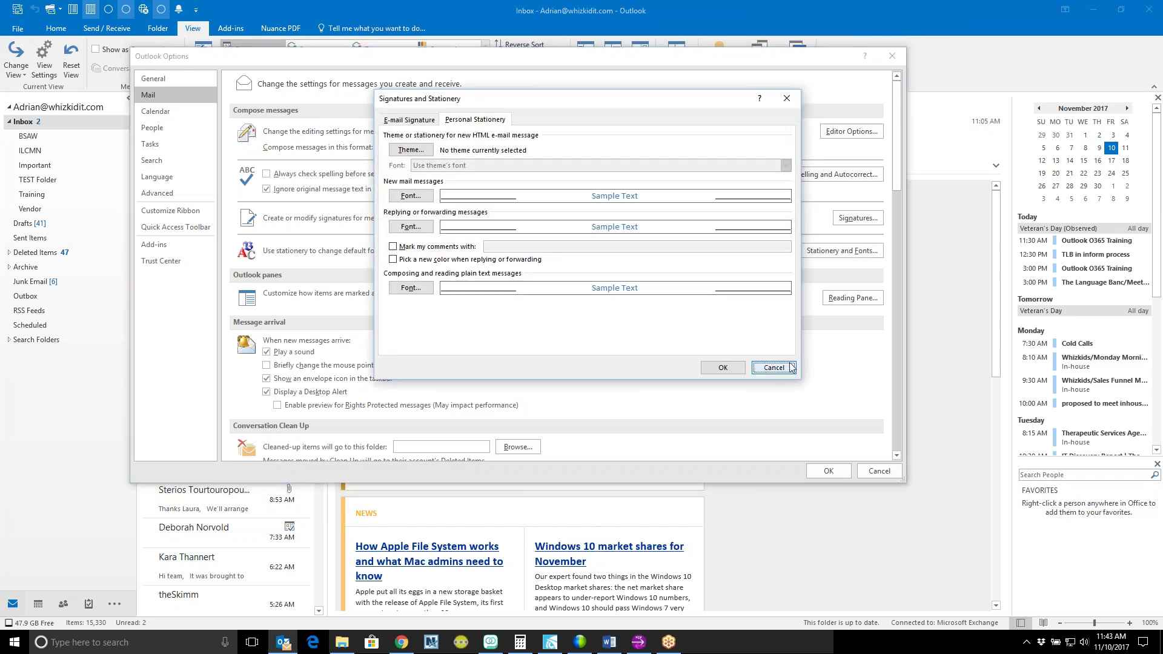
{"action": "left_click", "coordinate": [780, 369]}
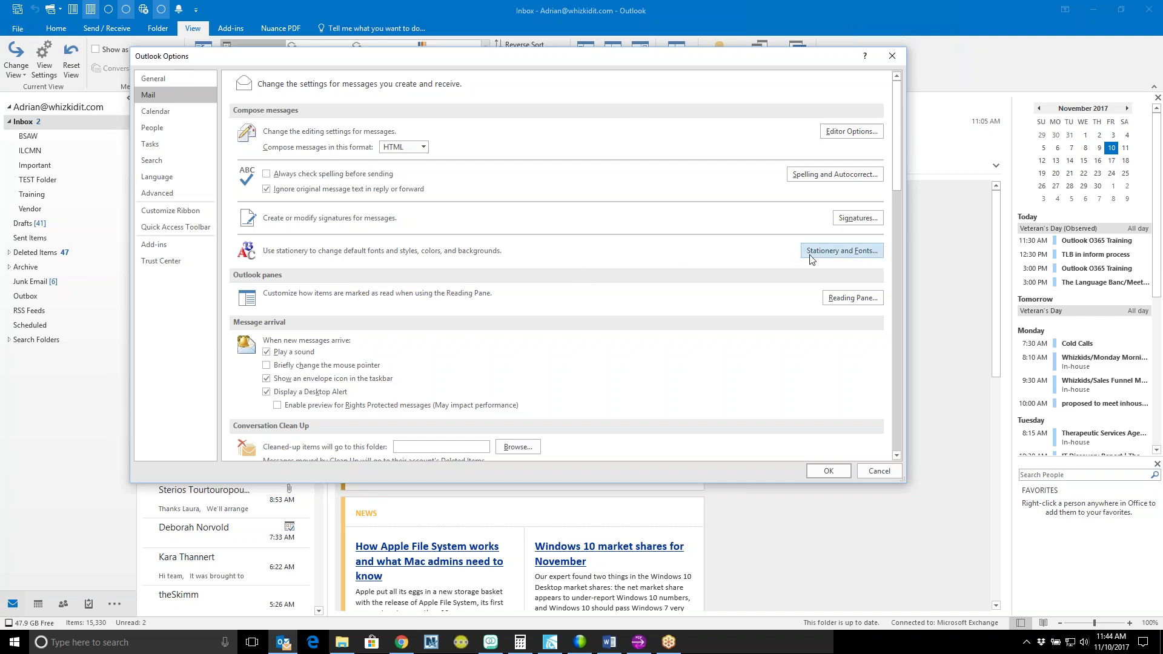
{"action": "left_click", "coordinate": [862, 250]}
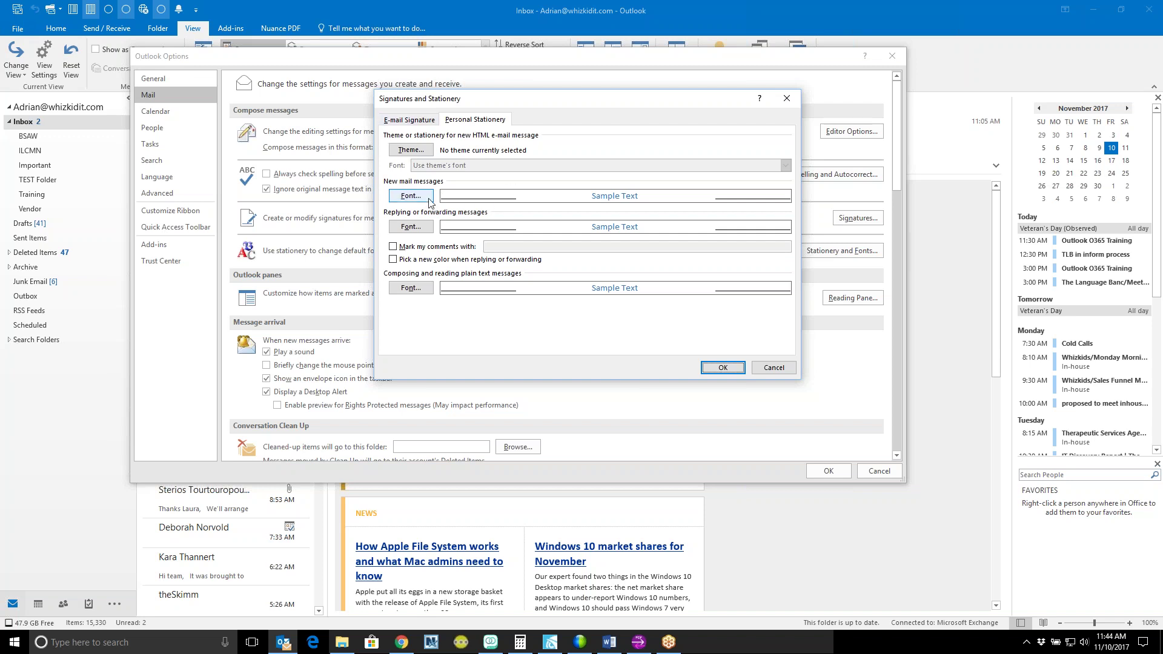
{"action": "left_click", "coordinate": [427, 200]}
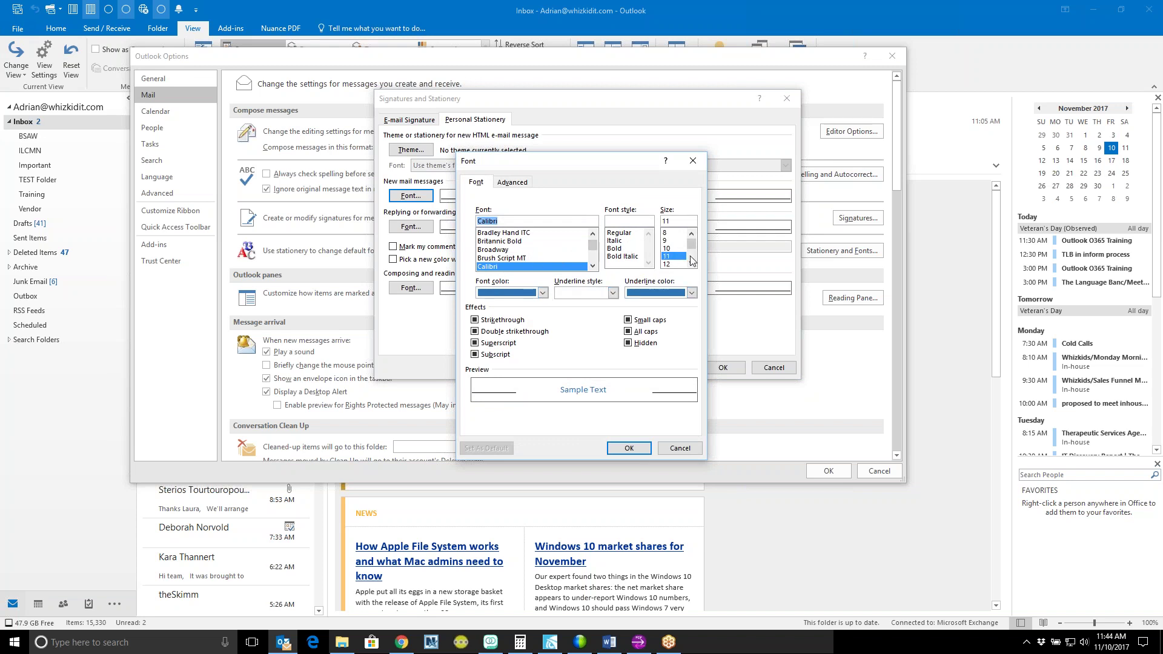
{"action": "left_click", "coordinate": [691, 264]}
{"action": "left_click", "coordinate": [673, 245]}
{"action": "left_click", "coordinate": [674, 257]}
{"action": "left_click", "coordinate": [672, 241]}
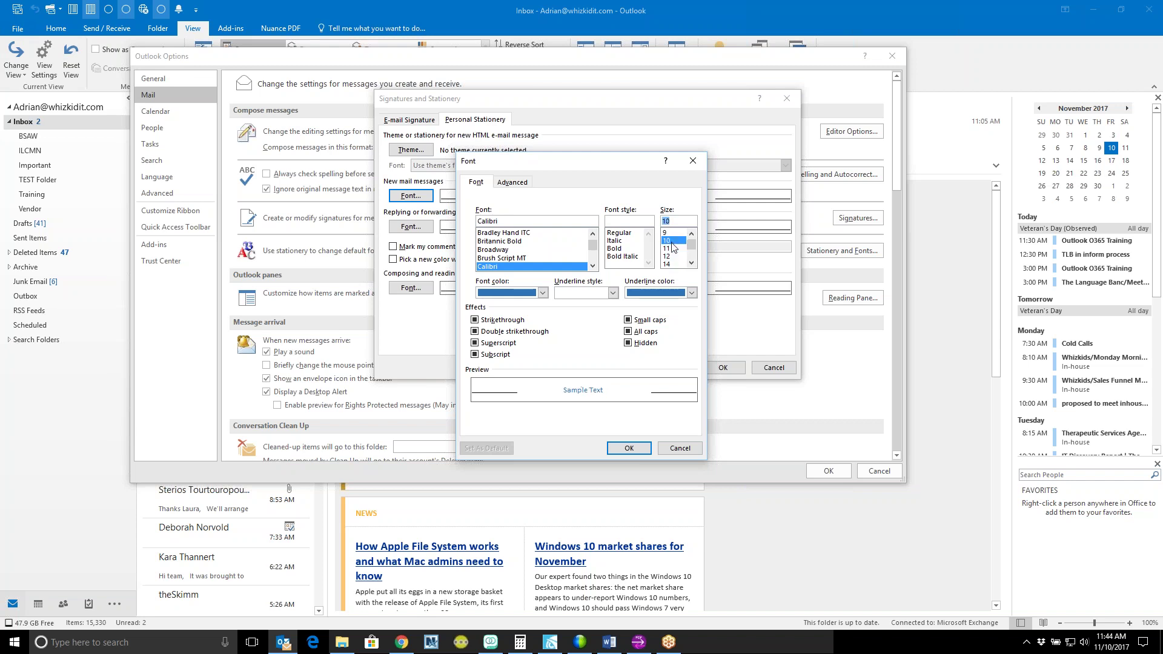
{"action": "left_click", "coordinate": [674, 249]}
{"action": "left_click", "coordinate": [691, 262]}
{"action": "left_click", "coordinate": [691, 263]}
{"action": "left_click", "coordinate": [691, 263]}
{"action": "left_click", "coordinate": [676, 257]}
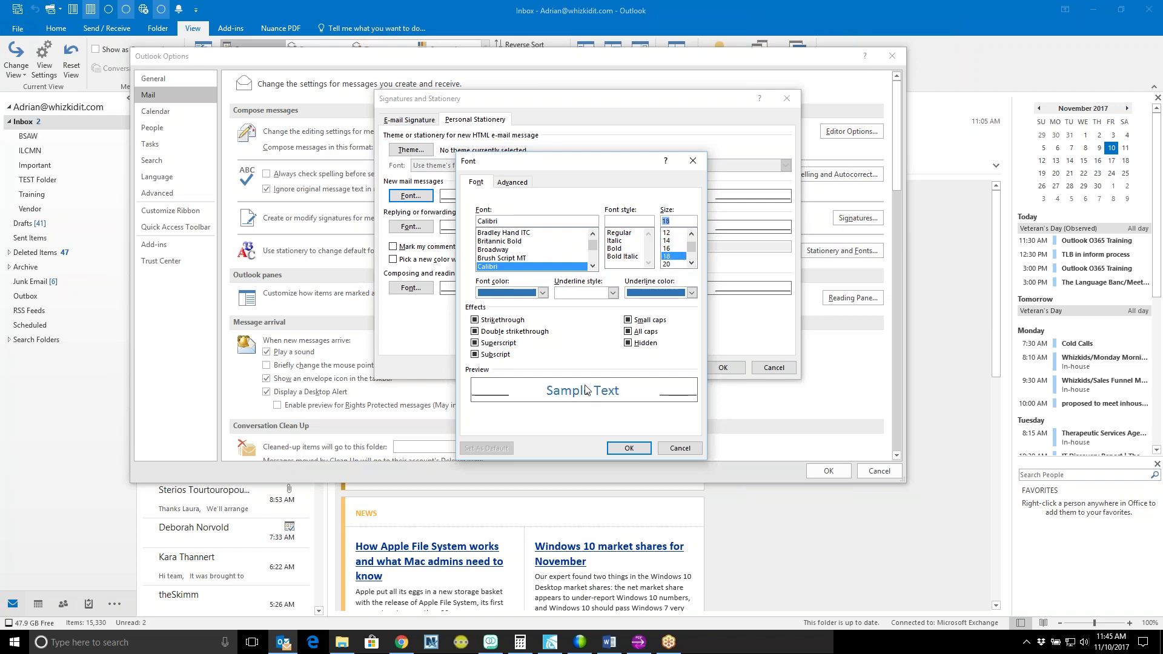
{"action": "left_click", "coordinate": [691, 235]}
{"action": "left_click", "coordinate": [691, 235]}
{"action": "left_click", "coordinate": [679, 241]}
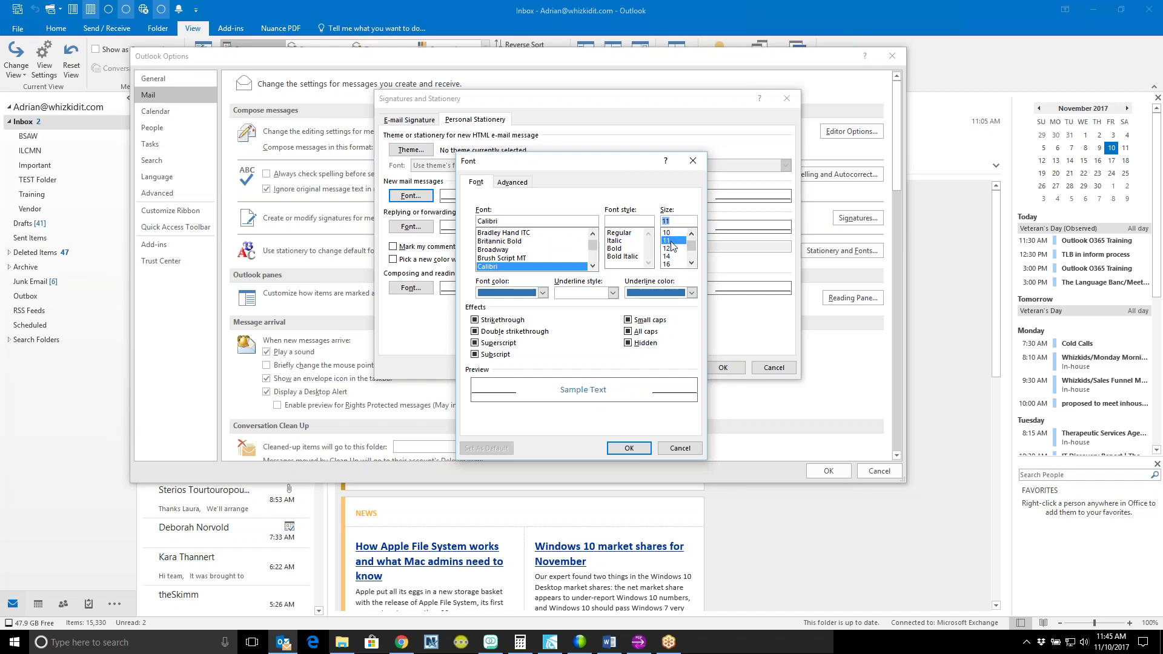
{"action": "left_click", "coordinate": [641, 451]}
{"action": "left_click", "coordinate": [420, 229]}
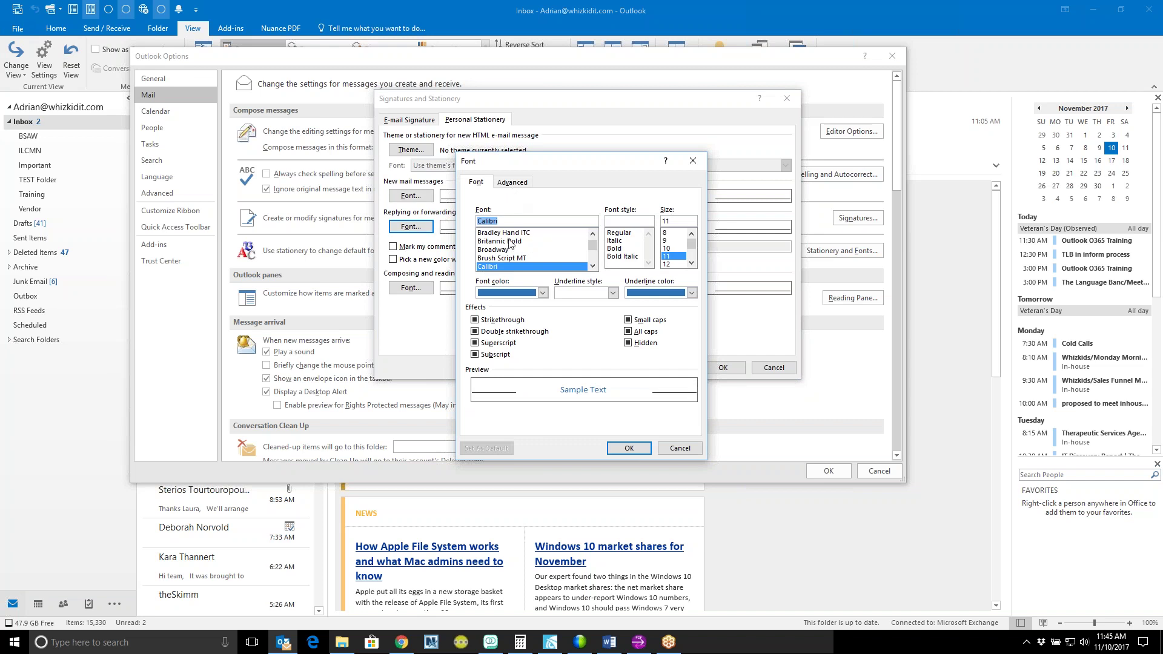
{"action": "left_click", "coordinate": [673, 448]}
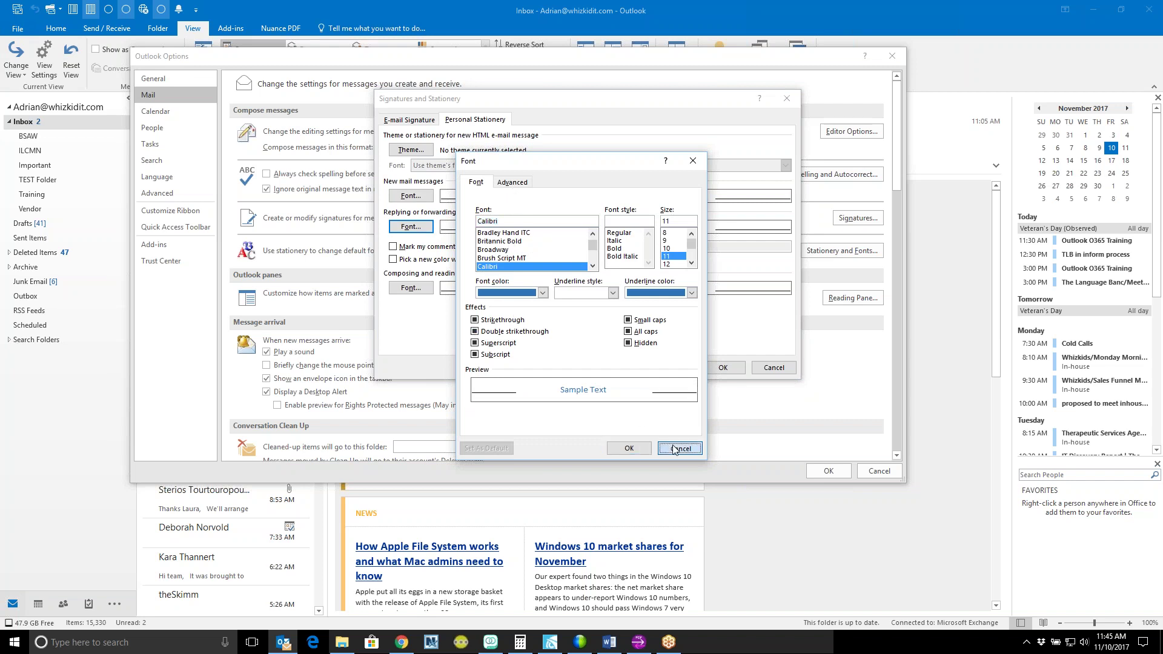
{"action": "left_click", "coordinate": [776, 369]}
{"action": "left_click", "coordinate": [767, 375]}
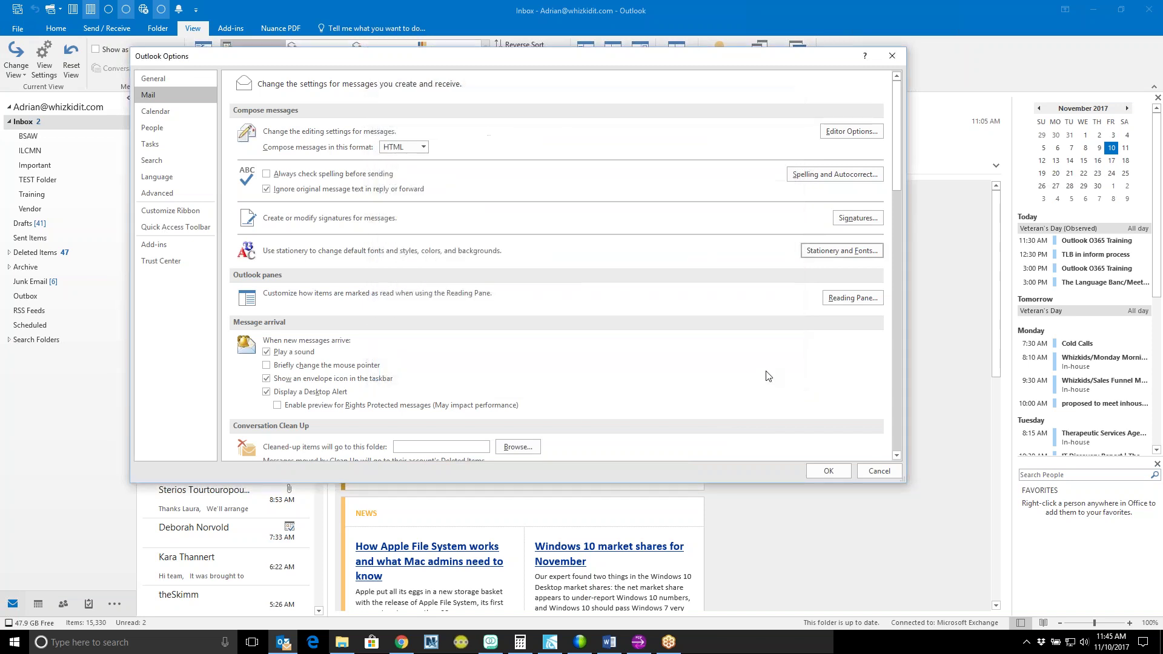
Step: Cancel out of Outlook Options and switch to the Home ribbon in the Inbox
{"action": "left_click", "coordinate": [871, 474]}
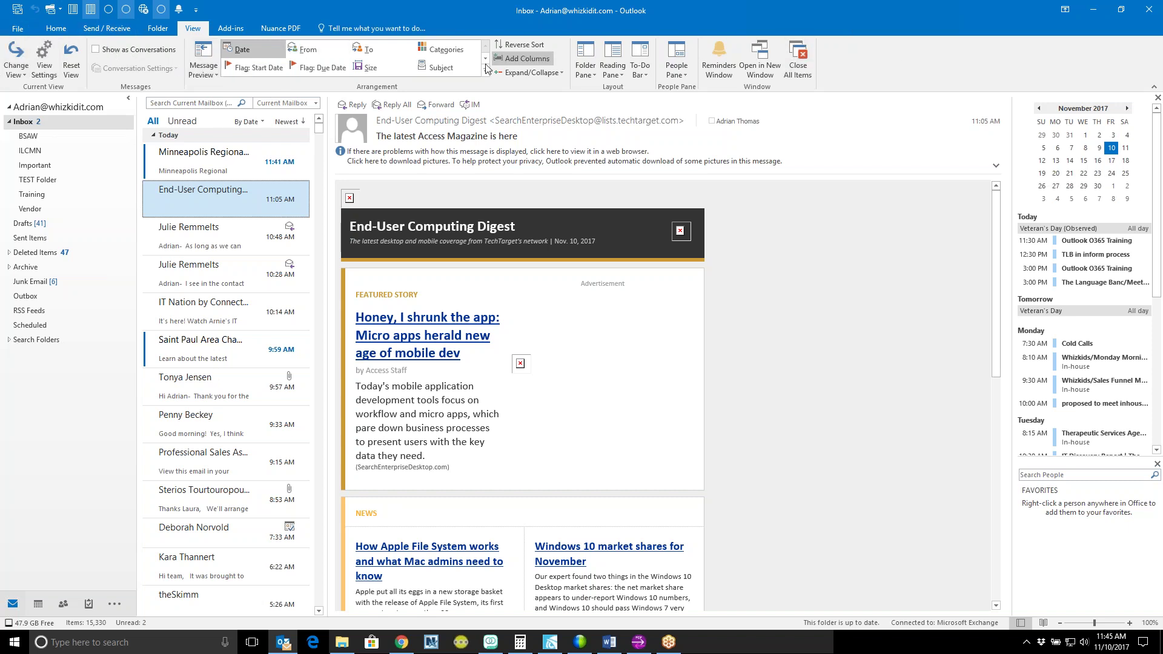
{"action": "left_click", "coordinate": [60, 29]}
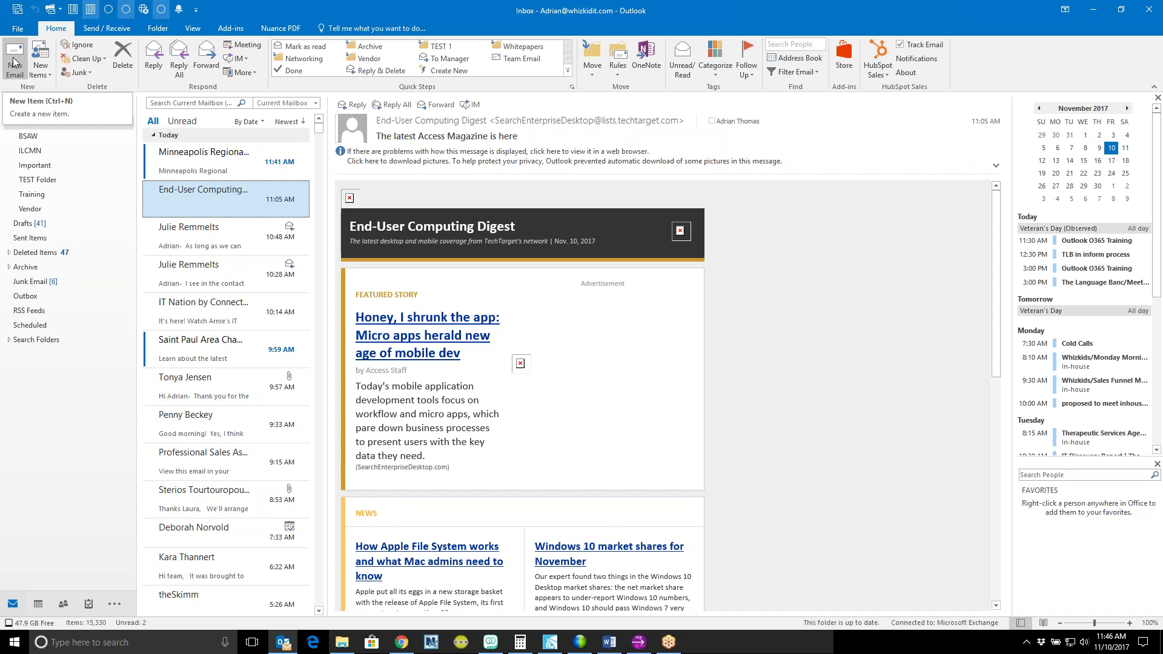
Step: Start a new email and delete the auto-added HubSpot address from its Bcc line
{"action": "left_click", "coordinate": [13, 62]}
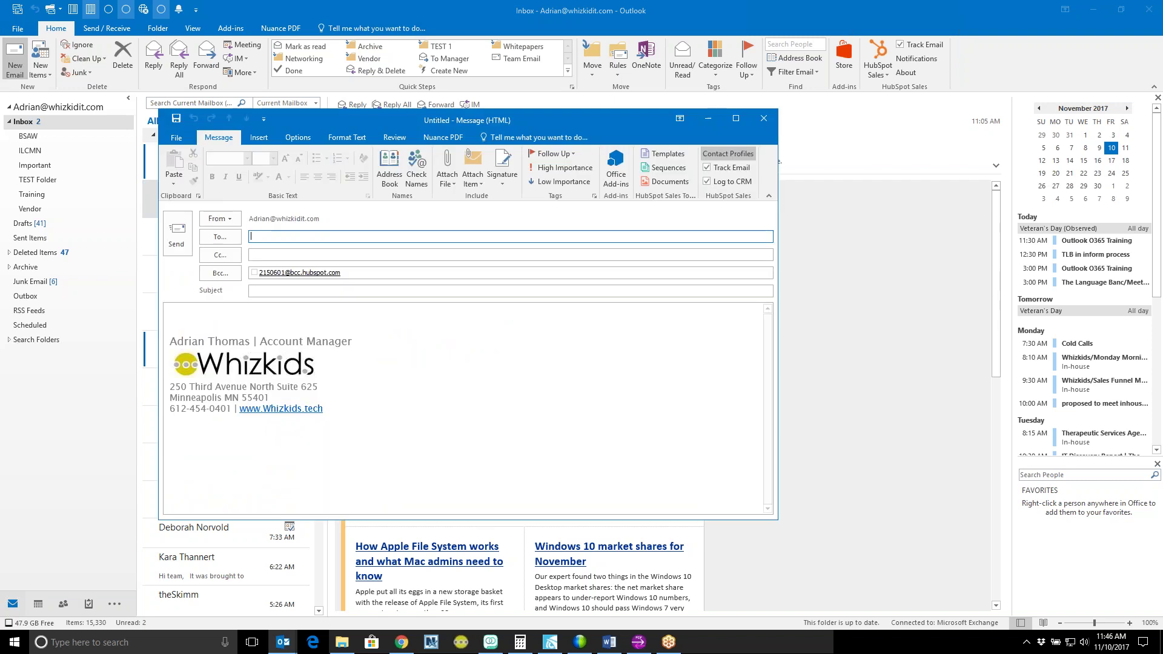
{"action": "key", "text": "Tab"}
{"action": "key", "text": "Tab"}
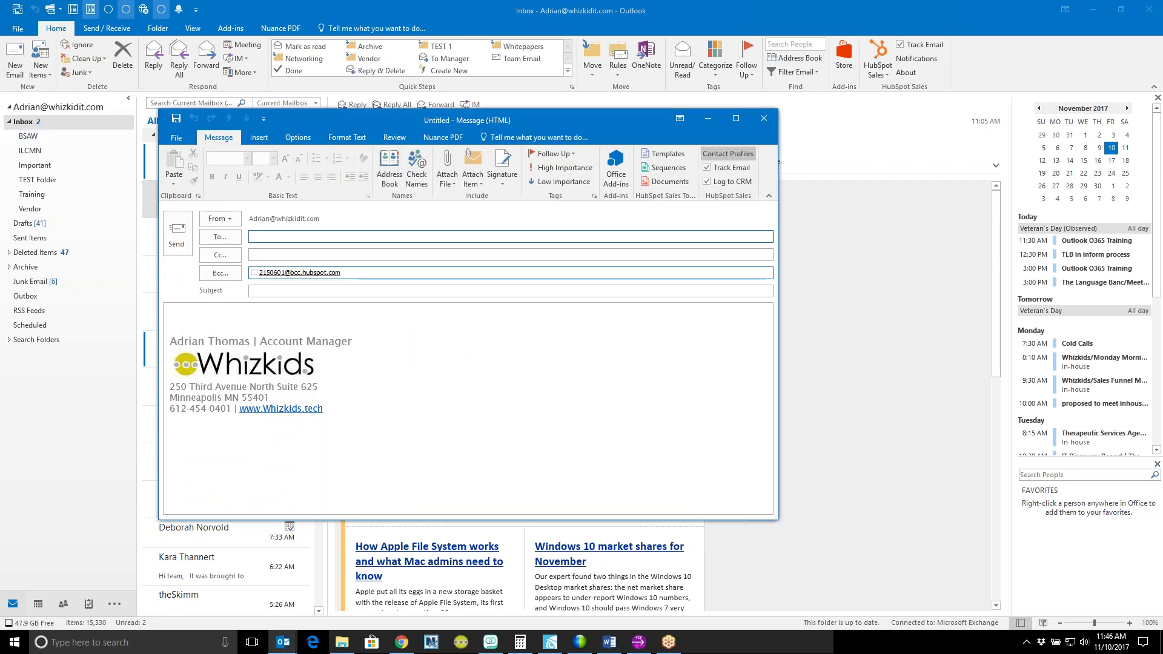
{"action": "key", "text": "BackSpace"}
{"action": "key", "text": "BackSpace"}
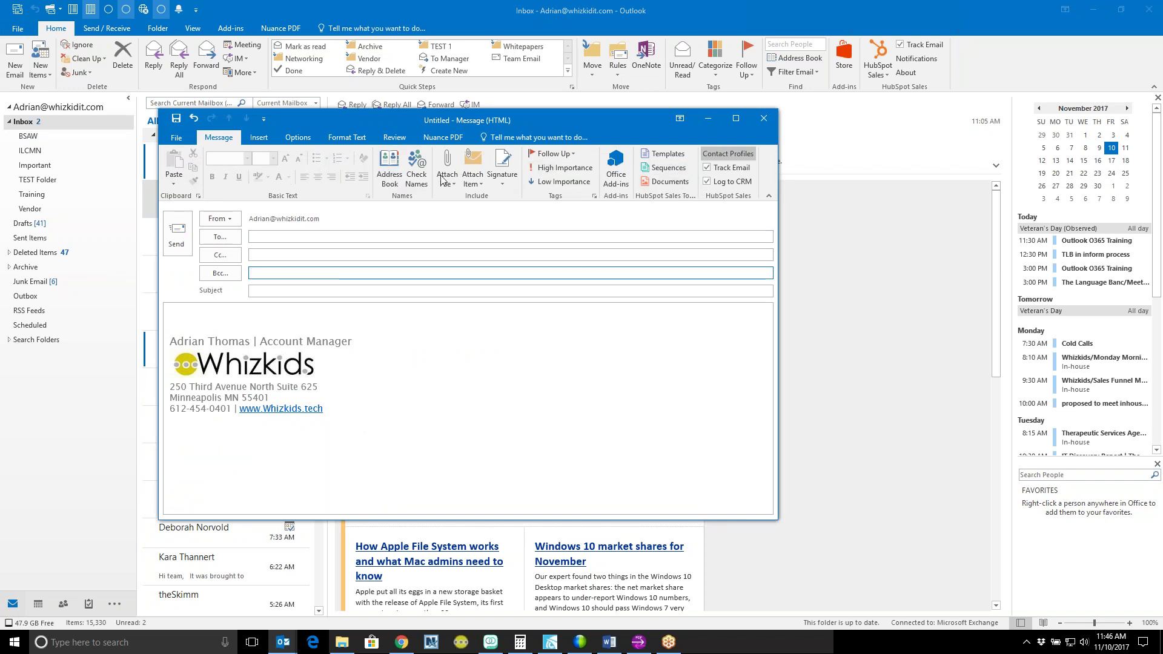
Step: Browse the Insert, Options and Format Text tabs, then return to Message and select the To line
{"action": "left_click", "coordinate": [259, 139]}
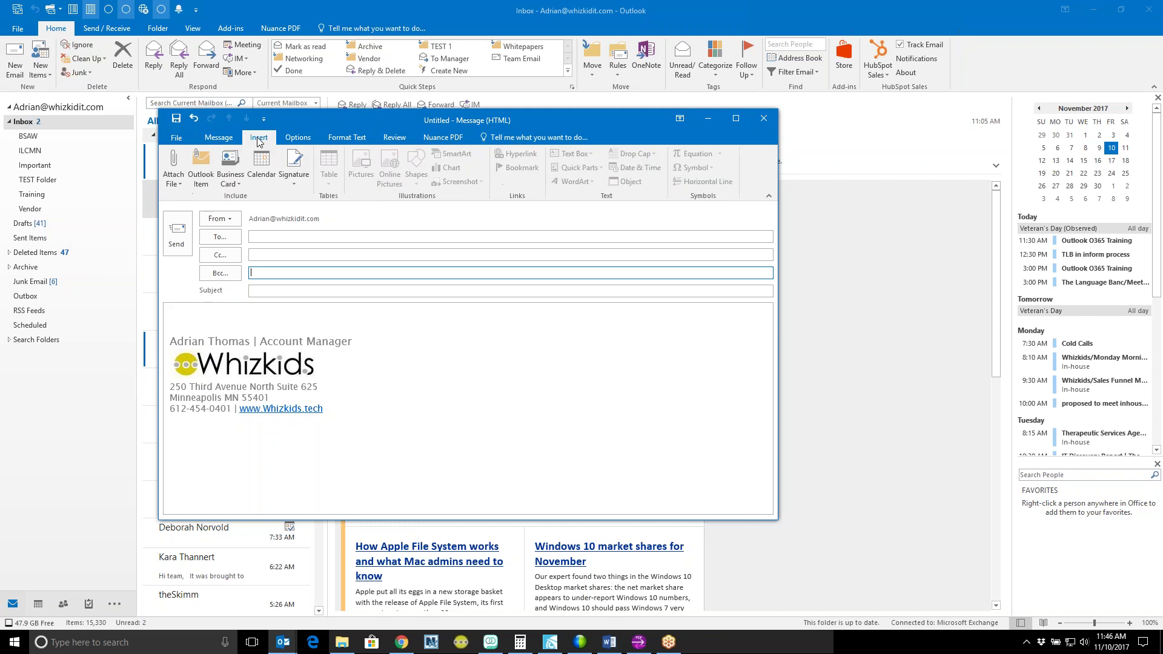
{"action": "left_click", "coordinate": [297, 139]}
{"action": "left_click", "coordinate": [349, 139]}
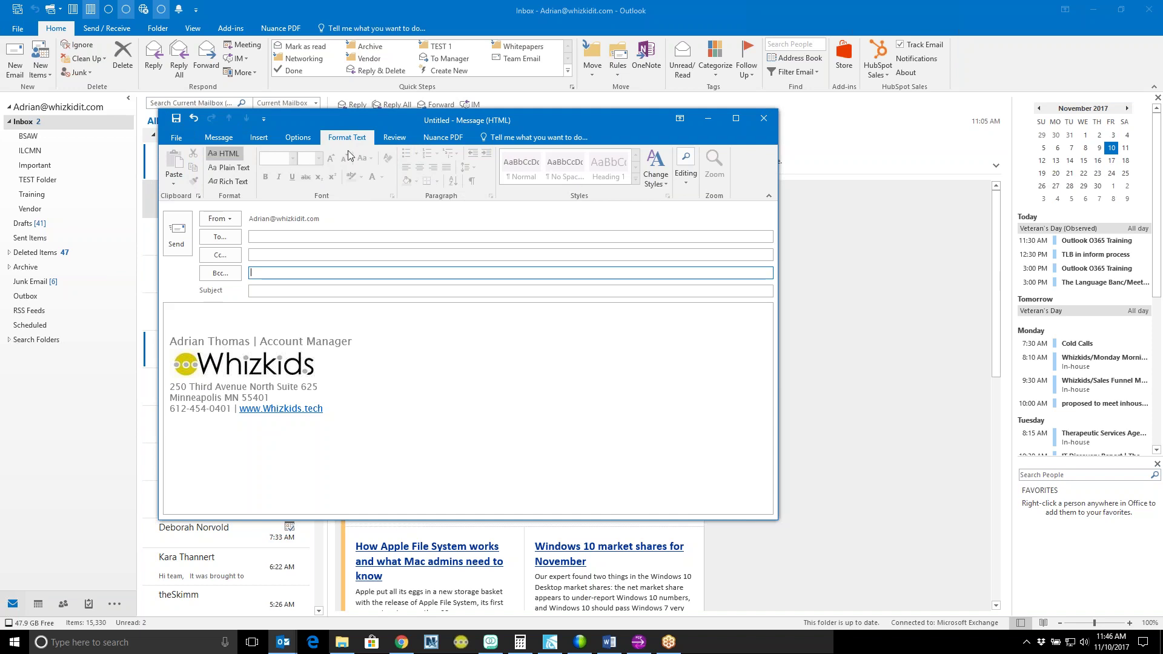
{"action": "left_click", "coordinate": [259, 138]}
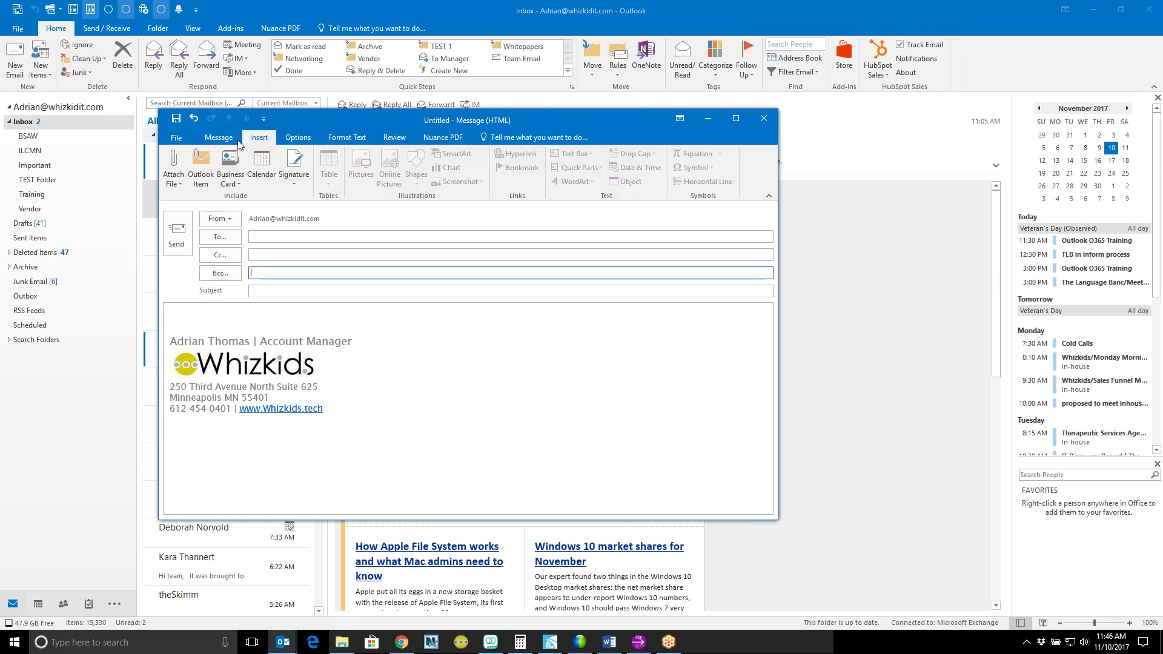
{"action": "left_click", "coordinate": [225, 140]}
{"action": "left_click", "coordinate": [267, 237]}
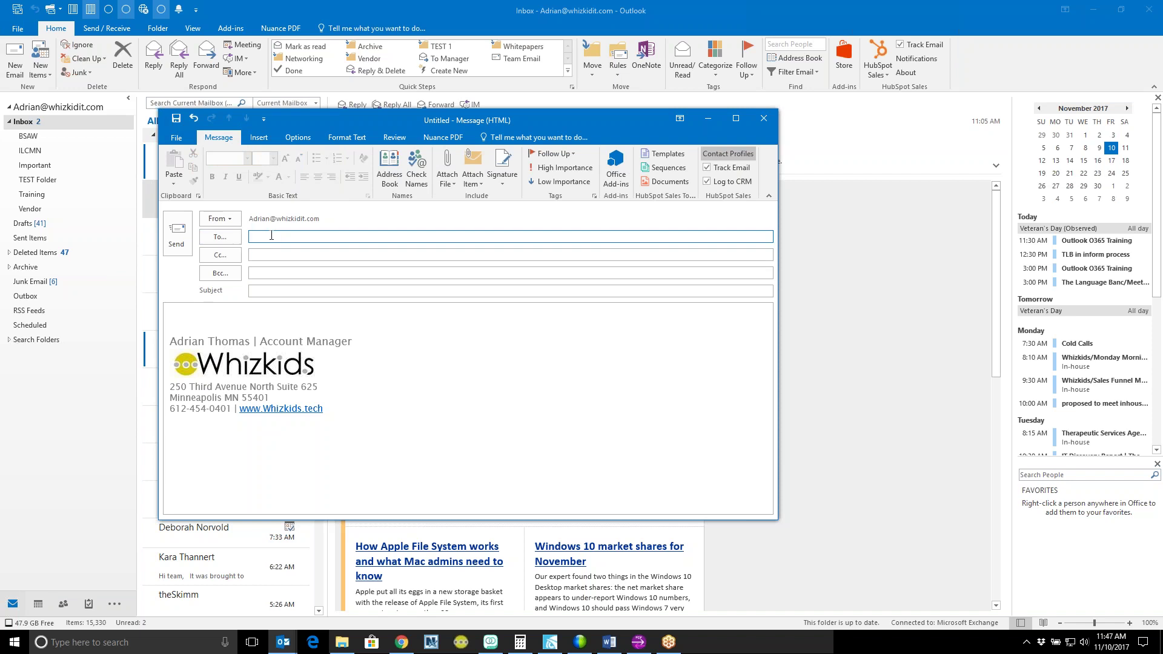
Step: Address the message to the suggested colleague and enter the subject 'Outlook TRaining'
{"action": "type", "text": "mich"}
{"action": "key", "text": "Return"}
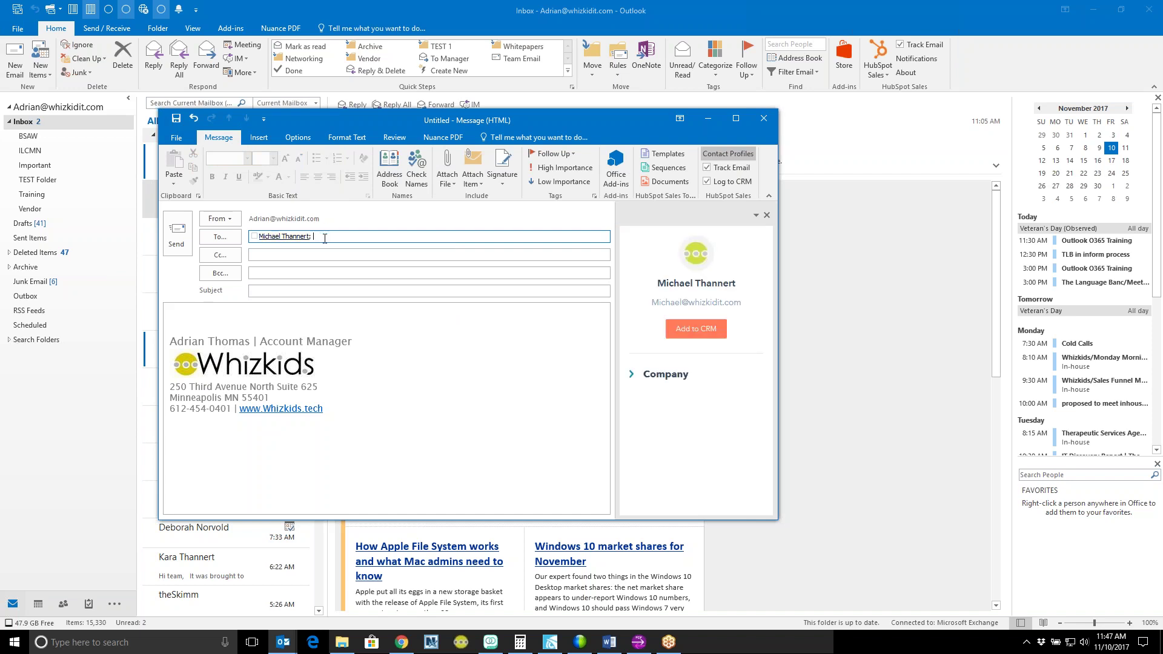
{"action": "left_click", "coordinate": [302, 258]}
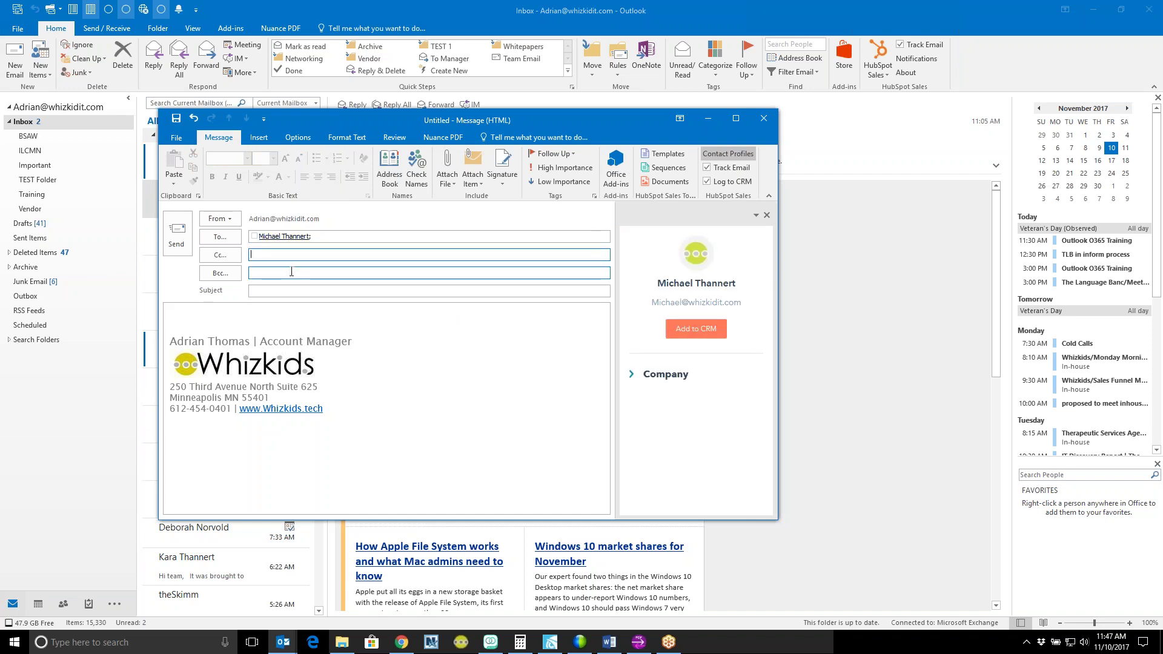
{"action": "left_click", "coordinate": [276, 291]}
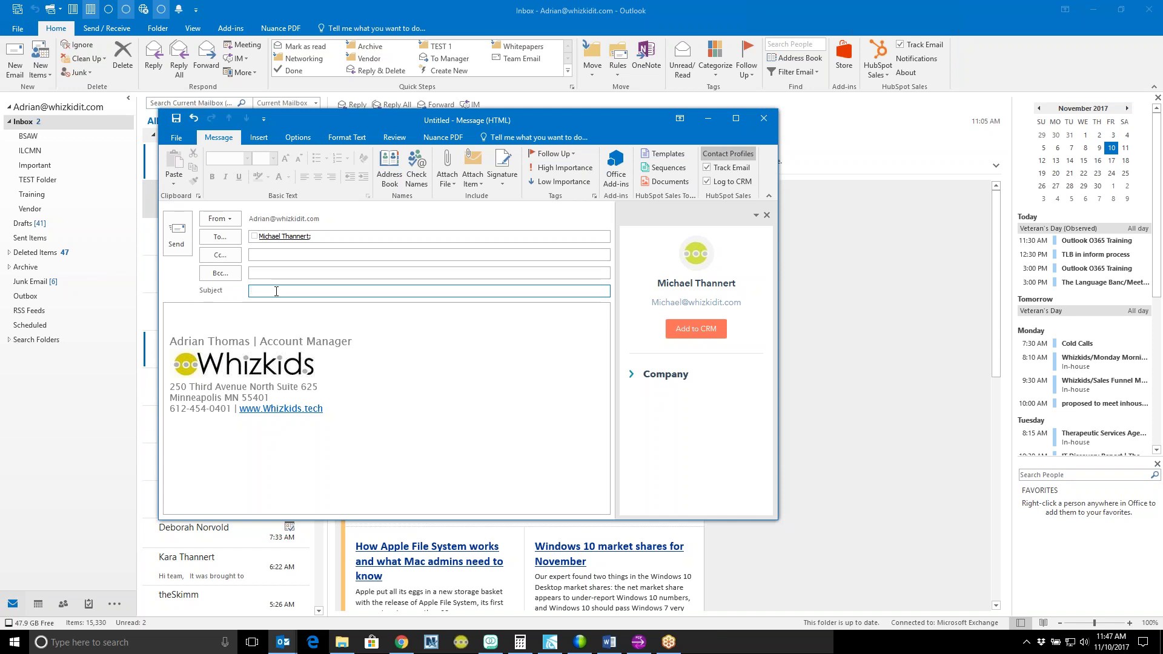
{"action": "type", "text": "Outlook TRaining"}
Step: Type test text 'asdlkjfhasdfjol' in the message body and erase its last characters
{"action": "left_click", "coordinate": [244, 316]}
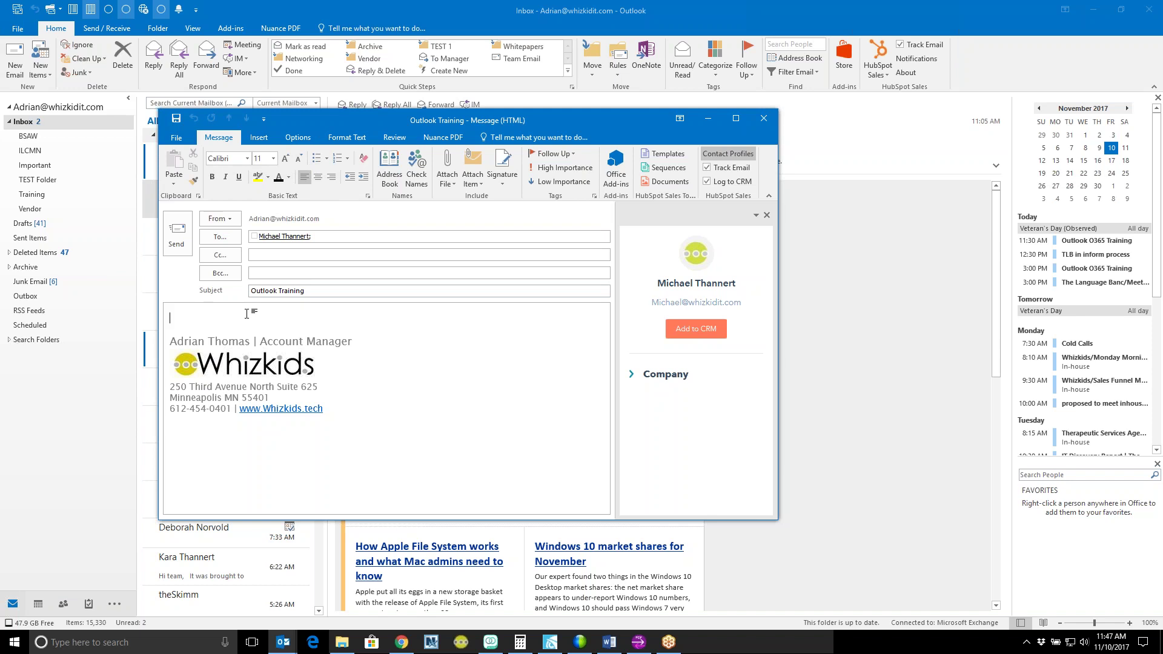
{"action": "type", "text": "asdlkjfhasdfjol"}
{"action": "key", "text": "BackSpace"}
{"action": "key", "text": "BackSpace"}
{"action": "key", "text": "BackSpace"}
{"action": "key", "text": "BackSpace"}
{"action": "key", "text": "BackSpace"}
{"action": "key", "text": "BackSpace"}
{"action": "key", "text": "BackSpace"}
{"action": "key", "text": "BackSpace"}
{"action": "key", "text": "BackSpace"}
{"action": "key", "text": "BackSpace"}
{"action": "key", "text": "BackSpace"}
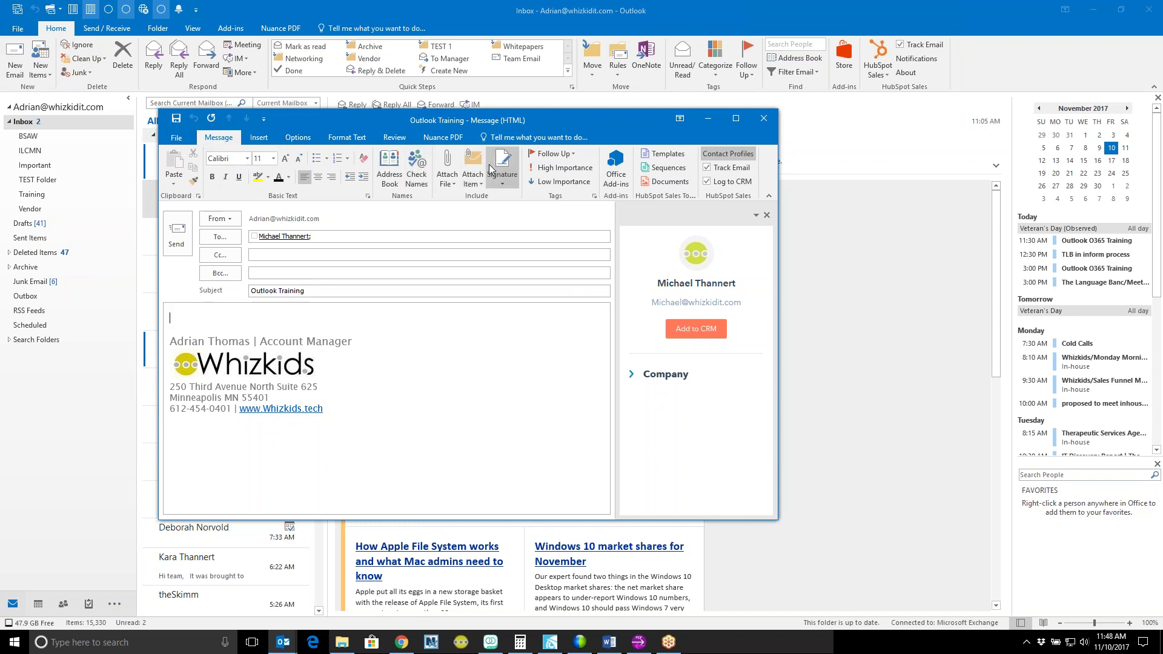
{"action": "left_click", "coordinate": [450, 167]}
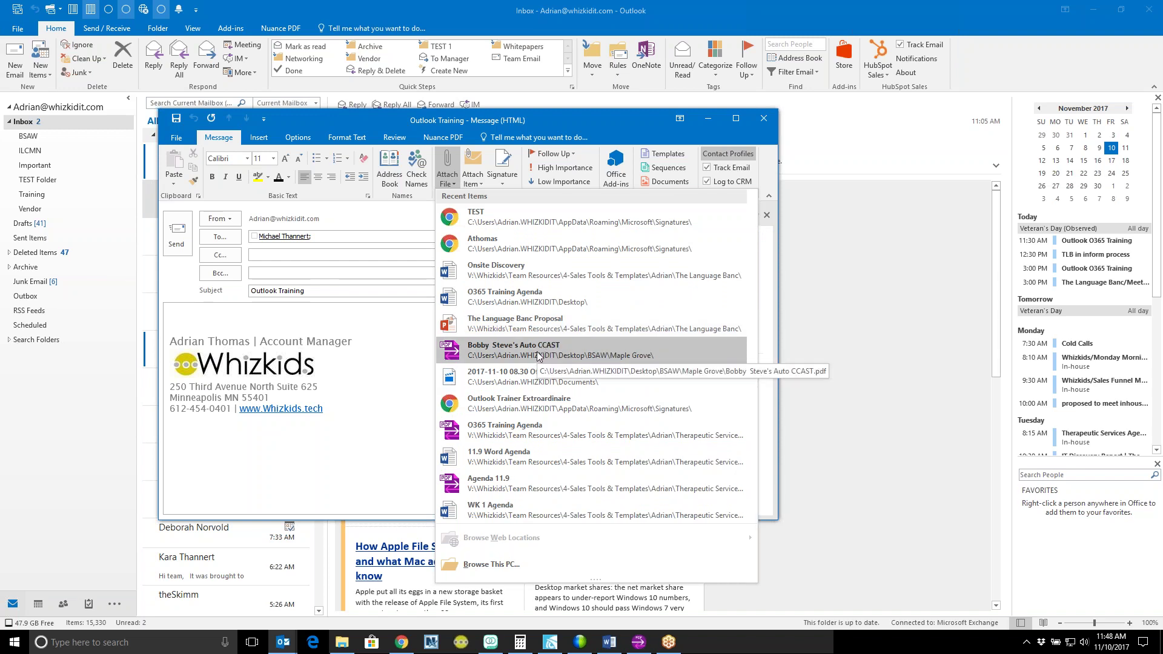
{"action": "left_click", "coordinate": [533, 271]}
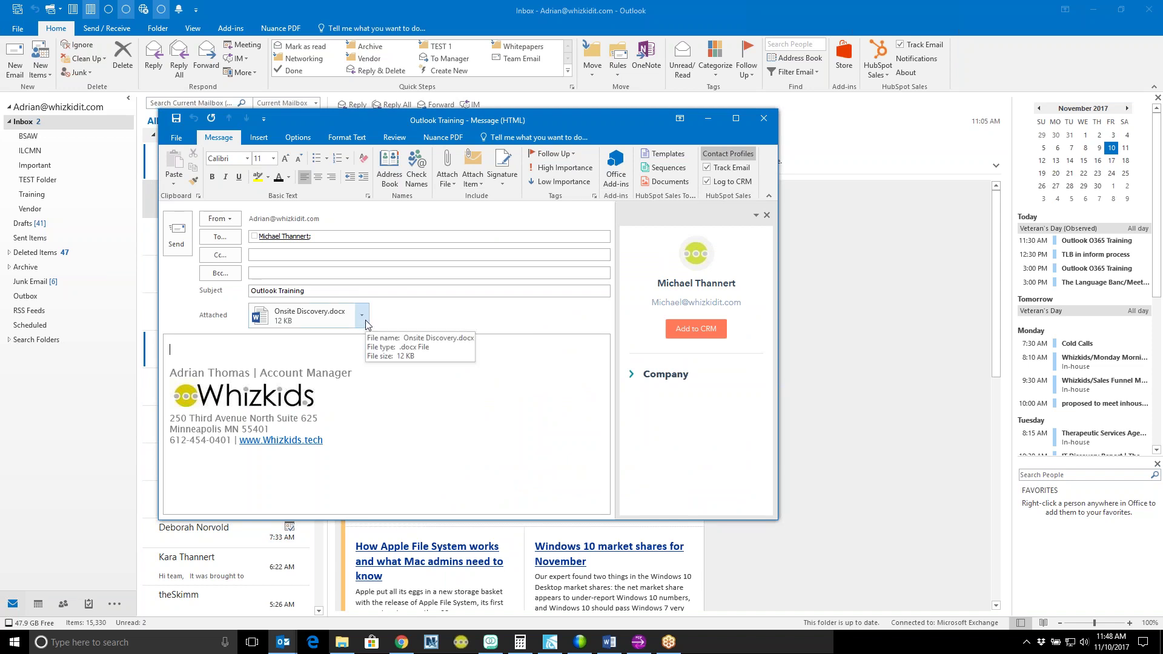
{"action": "left_click", "coordinate": [361, 316]}
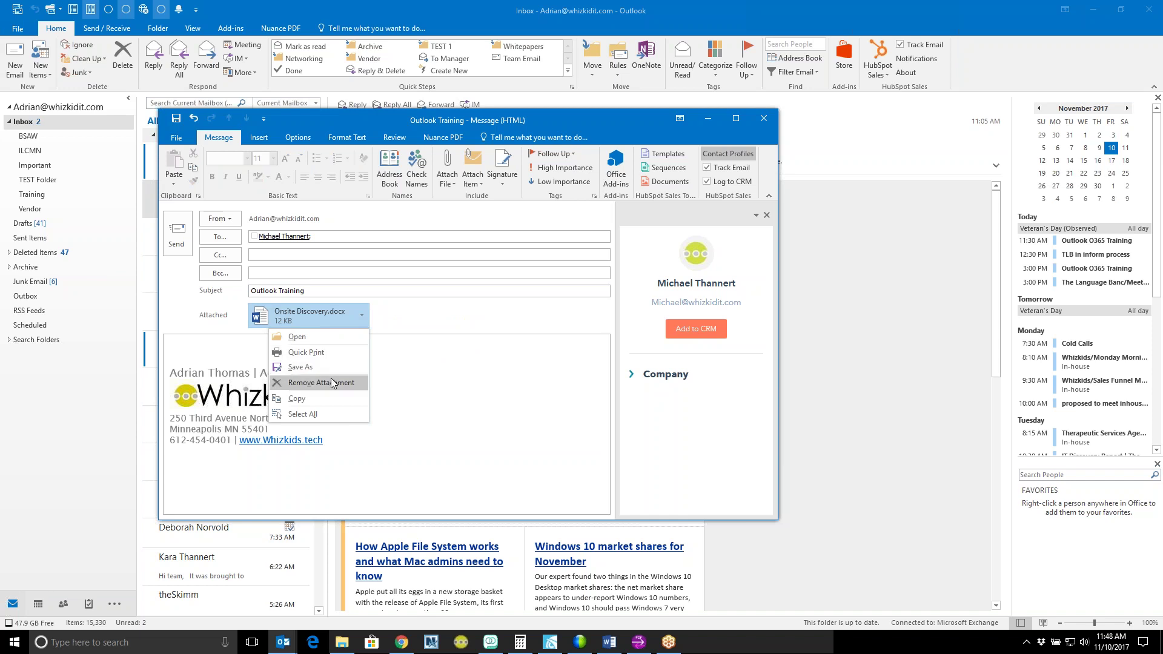
{"action": "left_click", "coordinate": [335, 385]}
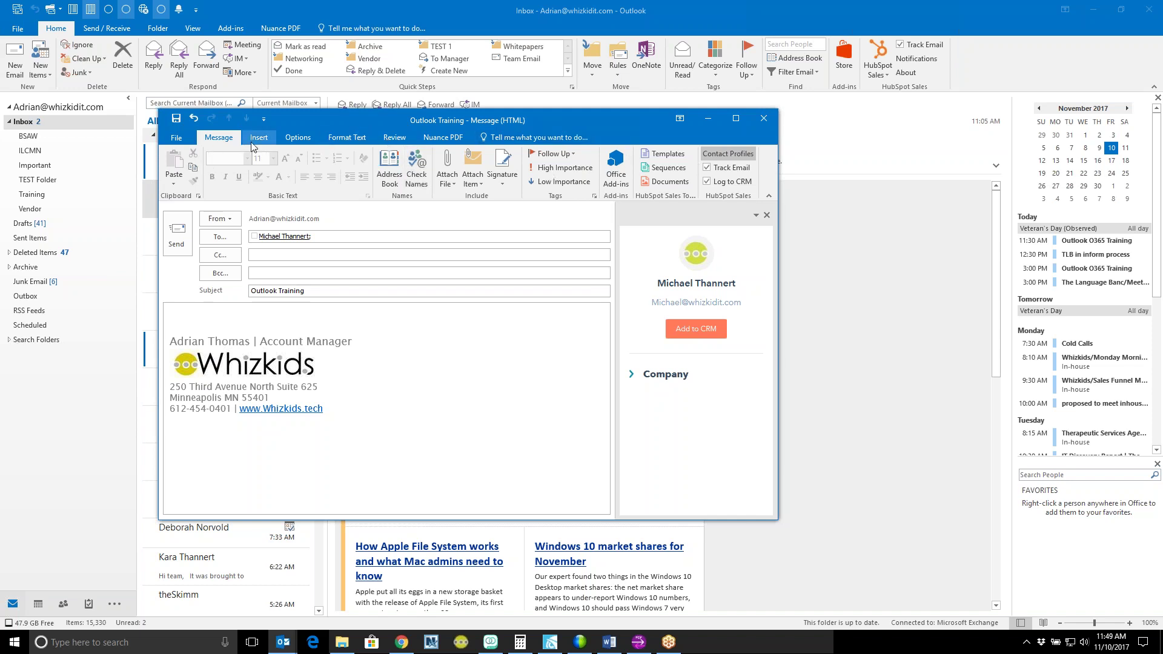
Step: Toggle the Bcc and From fields on the Options tab, ending with From hidden and Bcc shown
{"action": "left_click", "coordinate": [298, 137]}
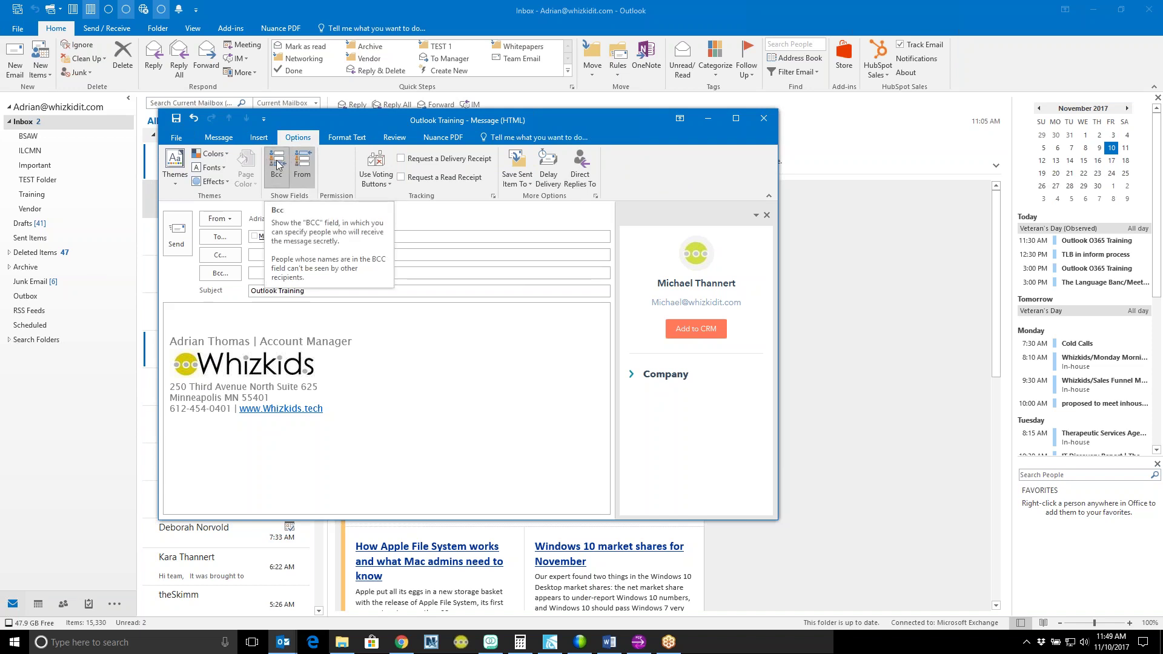
{"action": "left_click", "coordinate": [280, 162]}
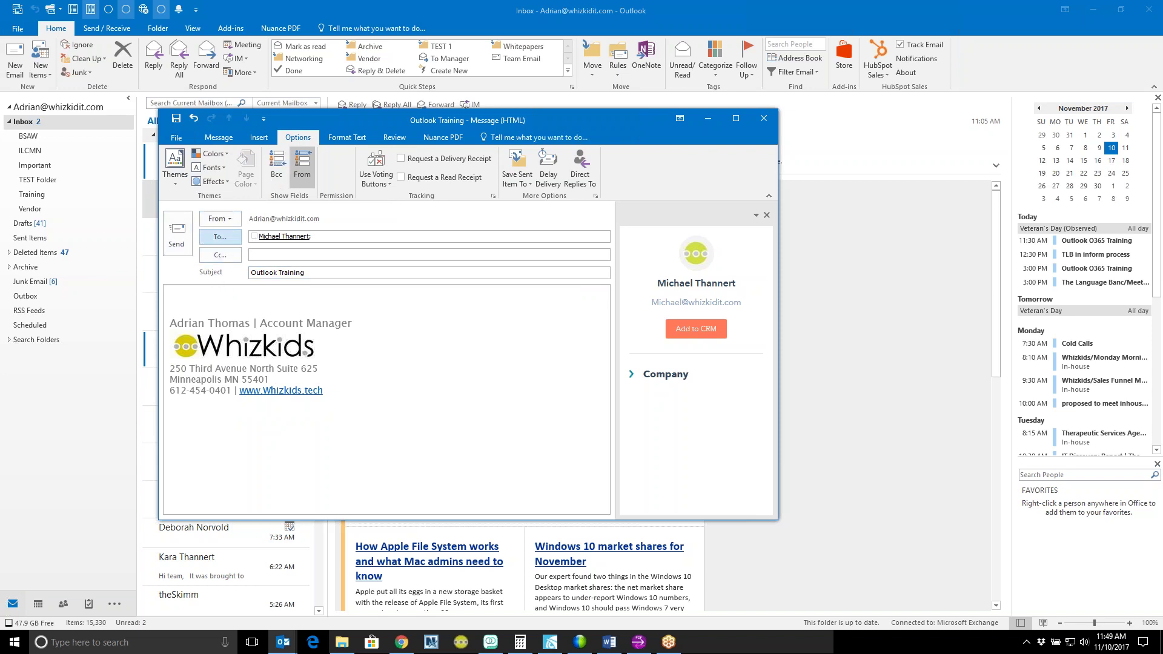
{"action": "left_click", "coordinate": [308, 169]}
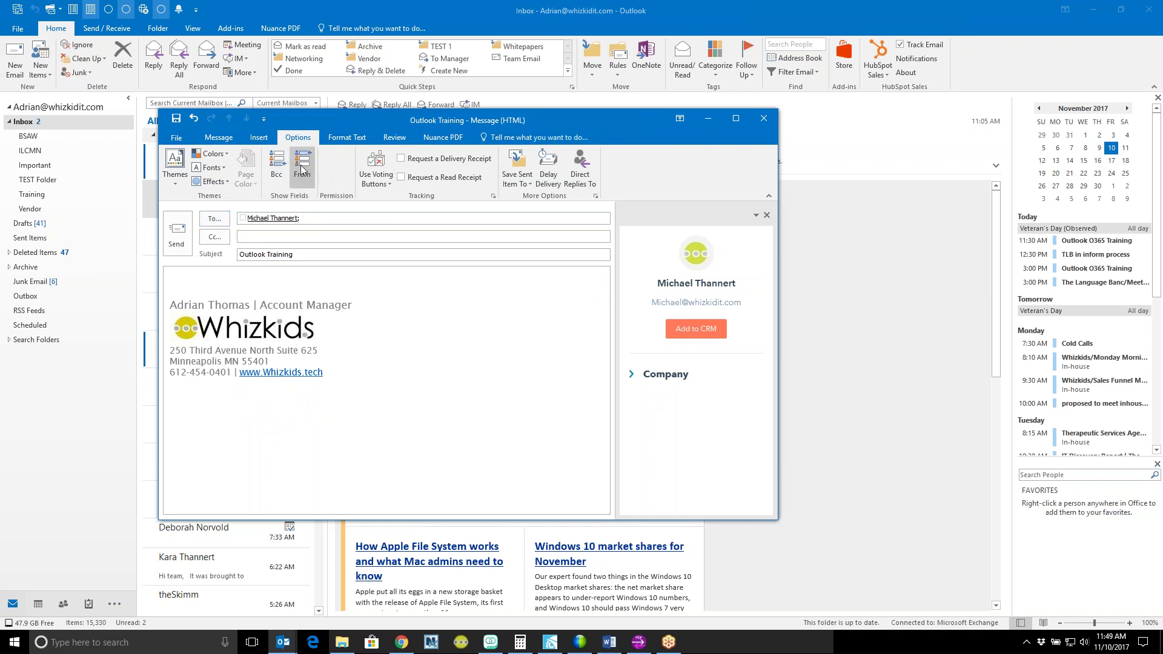
{"action": "left_click", "coordinate": [302, 169]}
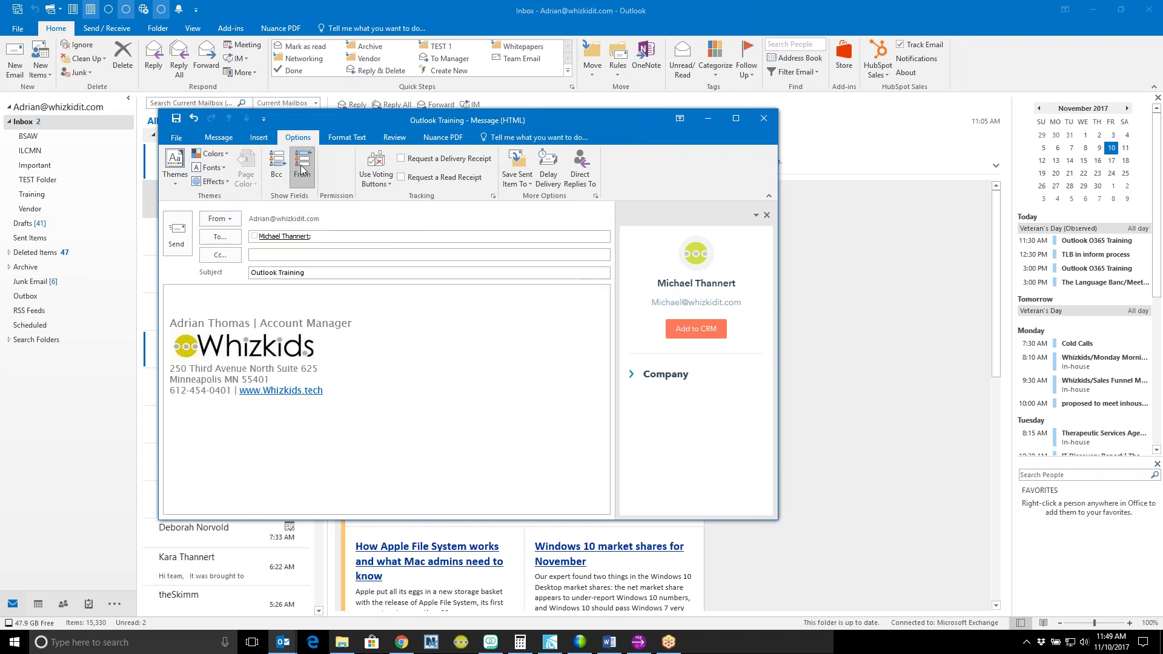
{"action": "left_click", "coordinate": [302, 170]}
{"action": "left_click", "coordinate": [302, 170]}
{"action": "left_click", "coordinate": [237, 221]}
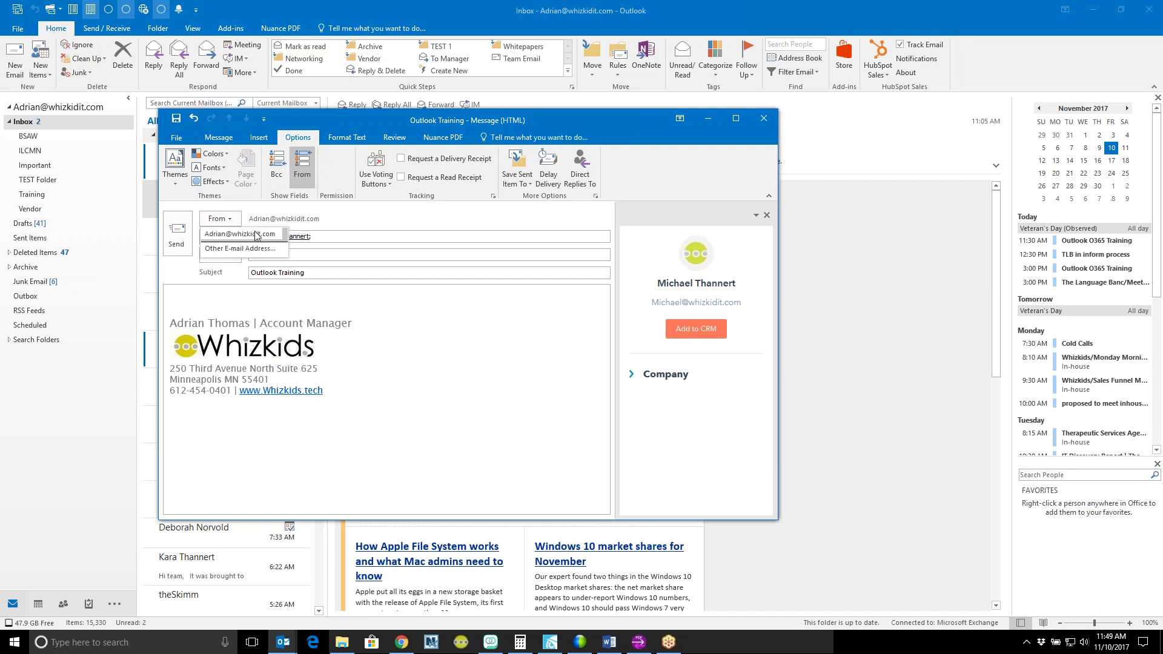
{"action": "left_click", "coordinate": [303, 169]}
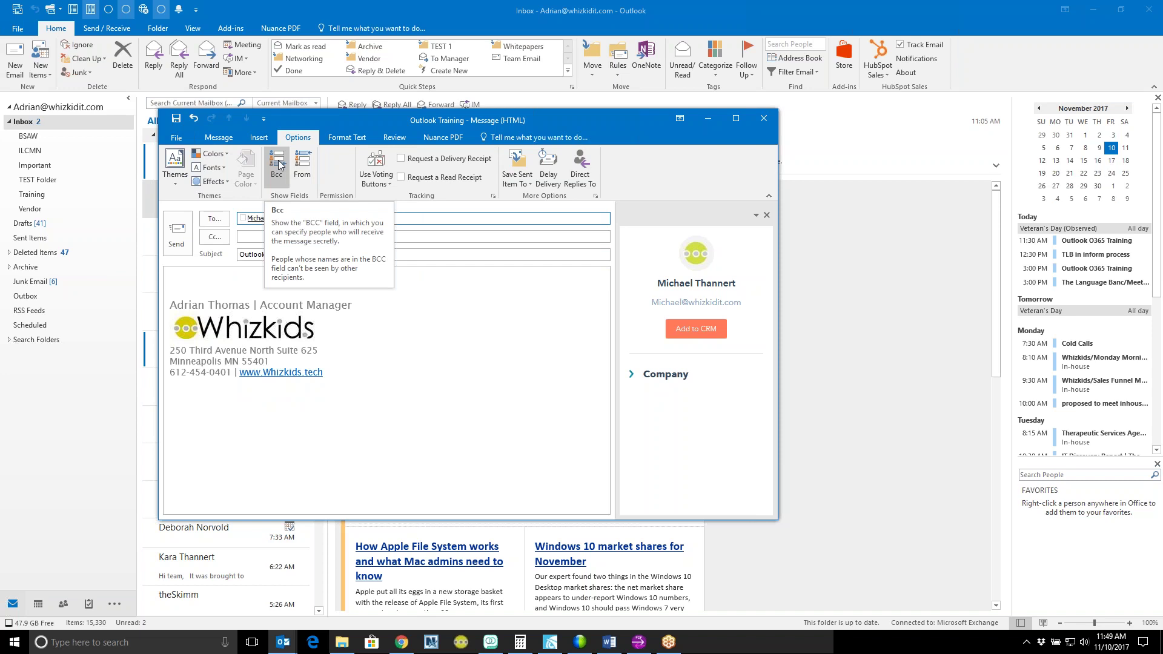
{"action": "left_click", "coordinate": [277, 165]}
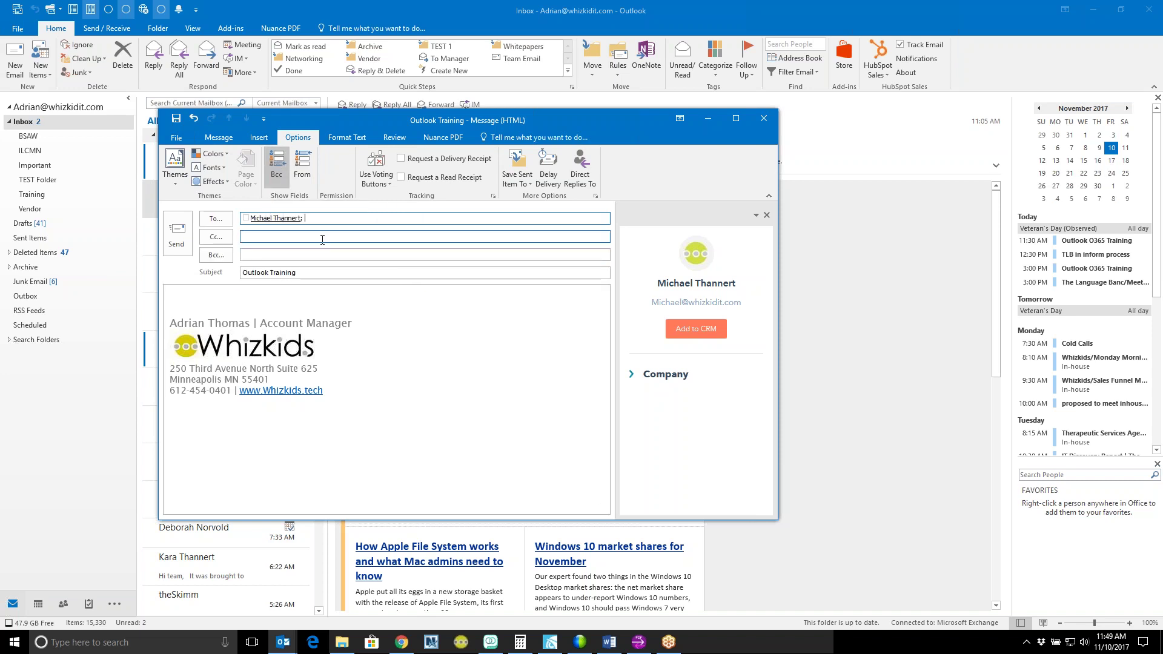
Step: Close the draft without saving it and open the File tab's Account Information page
{"action": "left_click", "coordinate": [764, 120]}
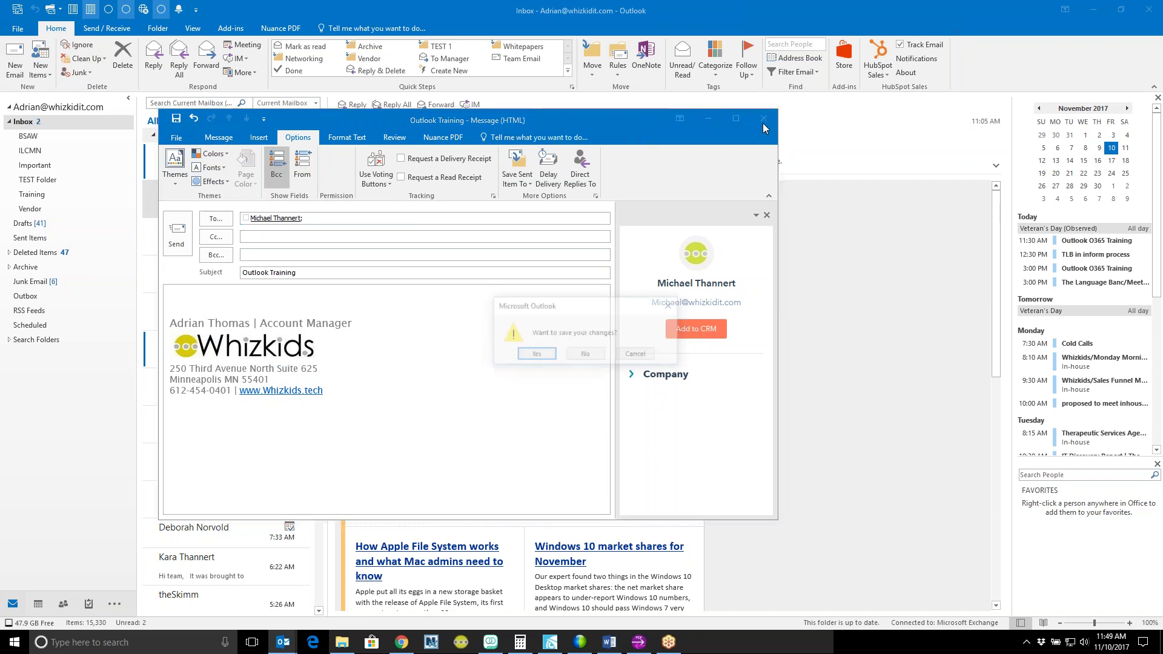
{"action": "left_click", "coordinate": [585, 356]}
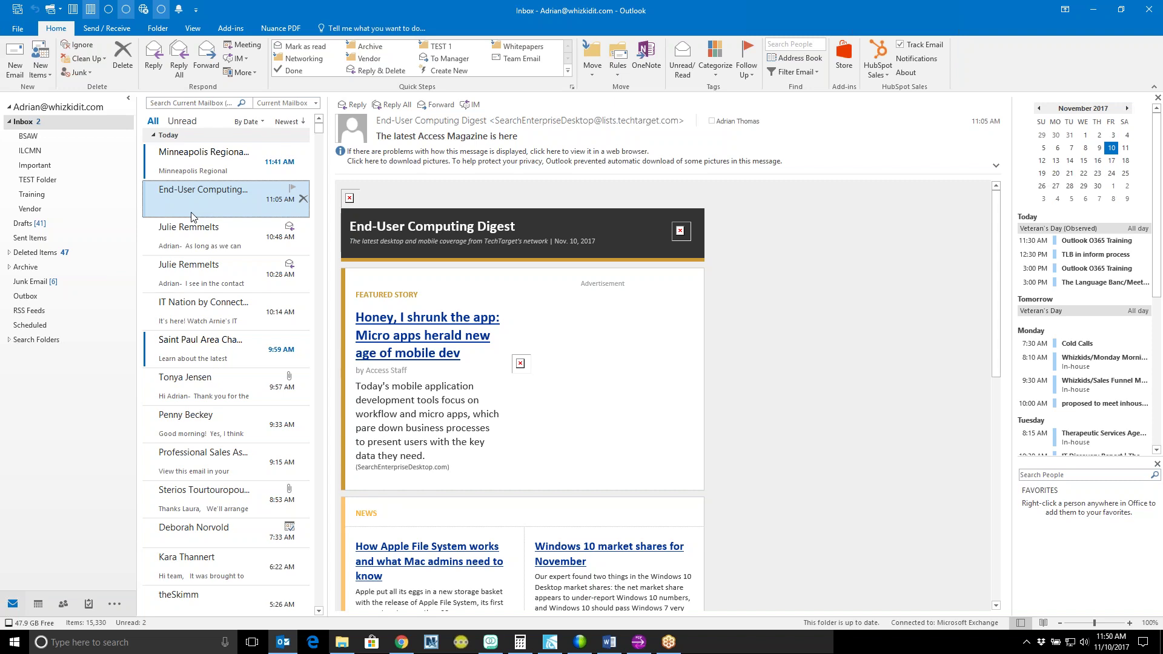
{"action": "left_click", "coordinate": [292, 151]}
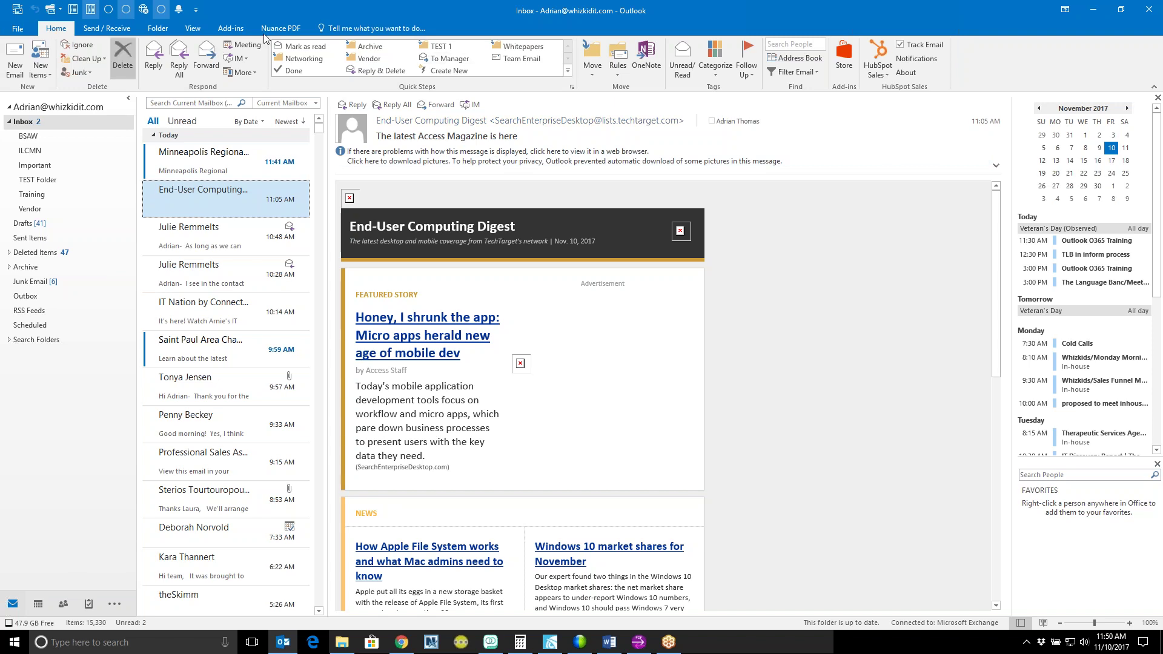
{"action": "left_click", "coordinate": [17, 29]}
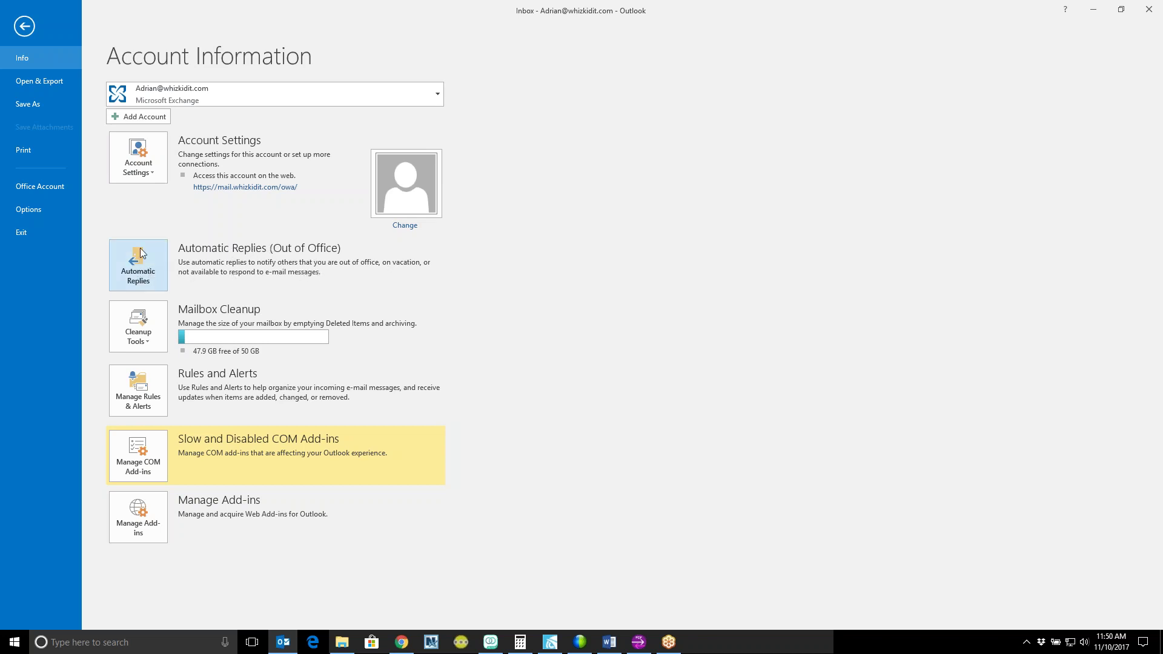
Step: Turn on automatic replies only from 12/7/2017 11:00 AM until 12/28/2017
{"action": "left_click", "coordinate": [139, 269]}
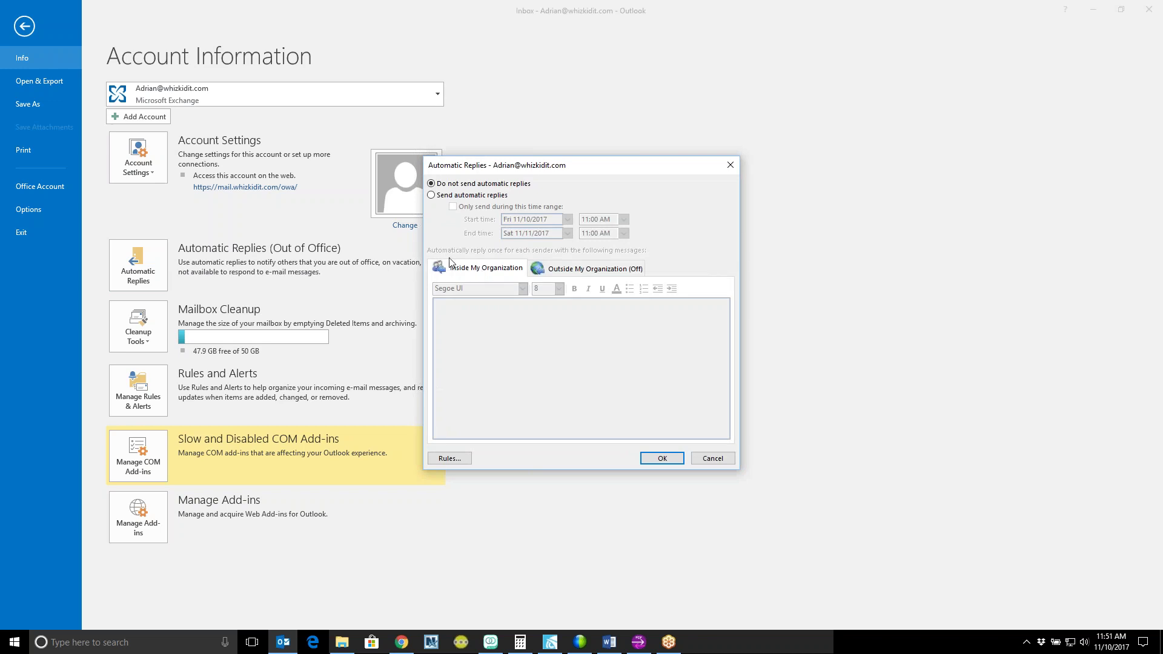
{"action": "left_click", "coordinate": [448, 197]}
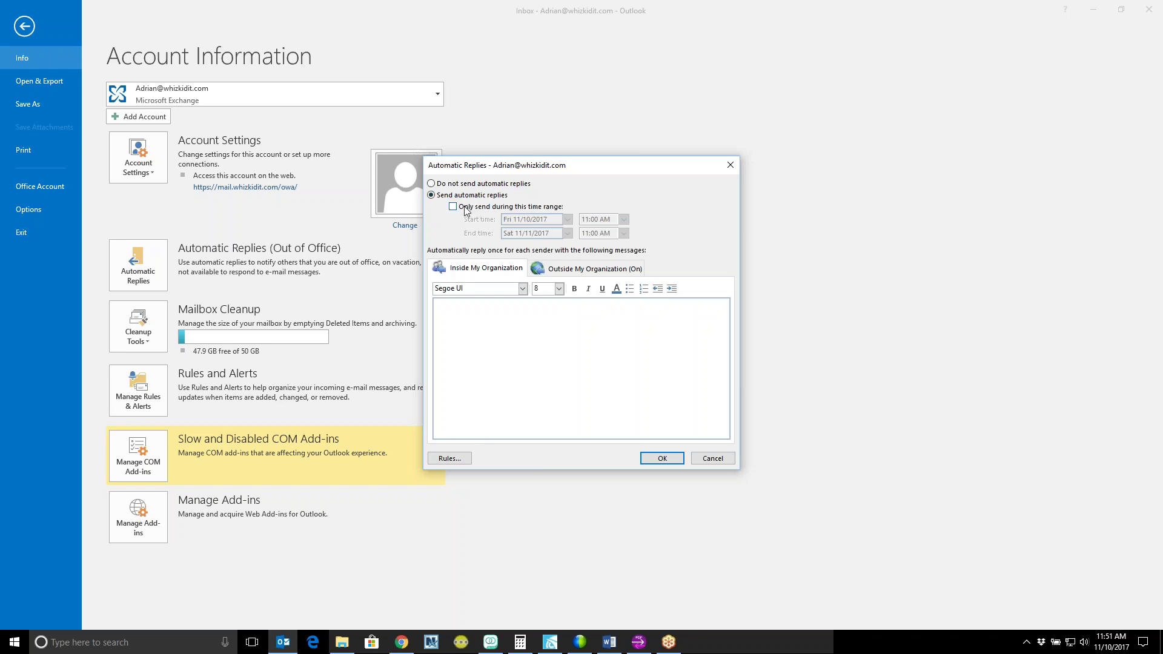
{"action": "left_click", "coordinate": [484, 209]}
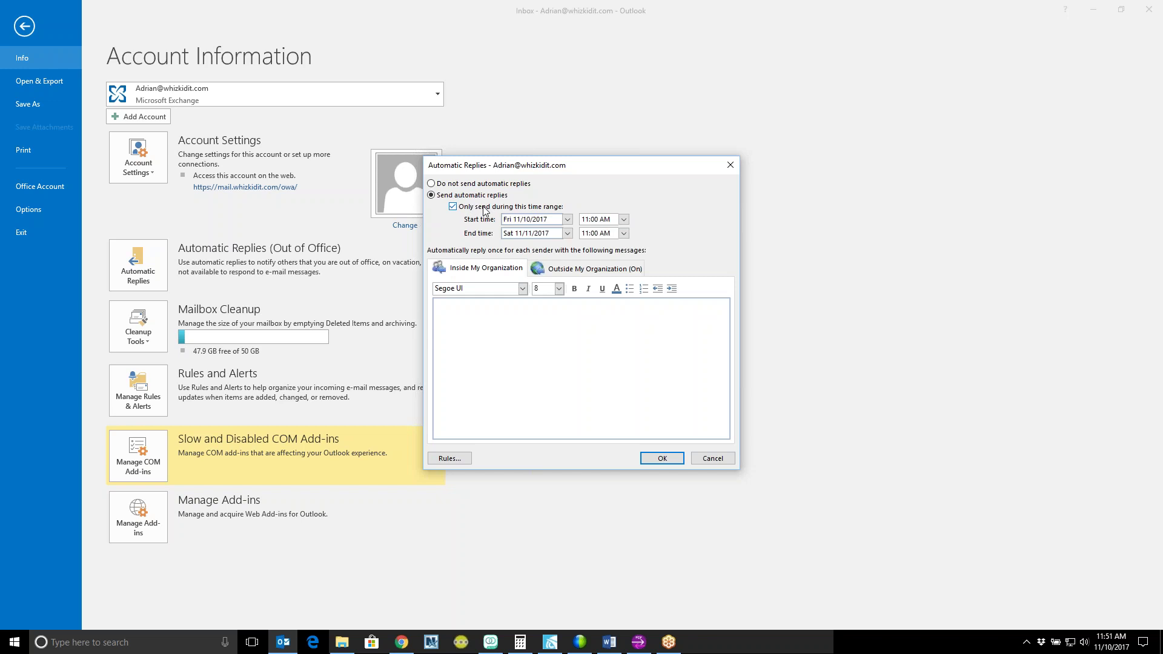
{"action": "left_click", "coordinate": [568, 220]}
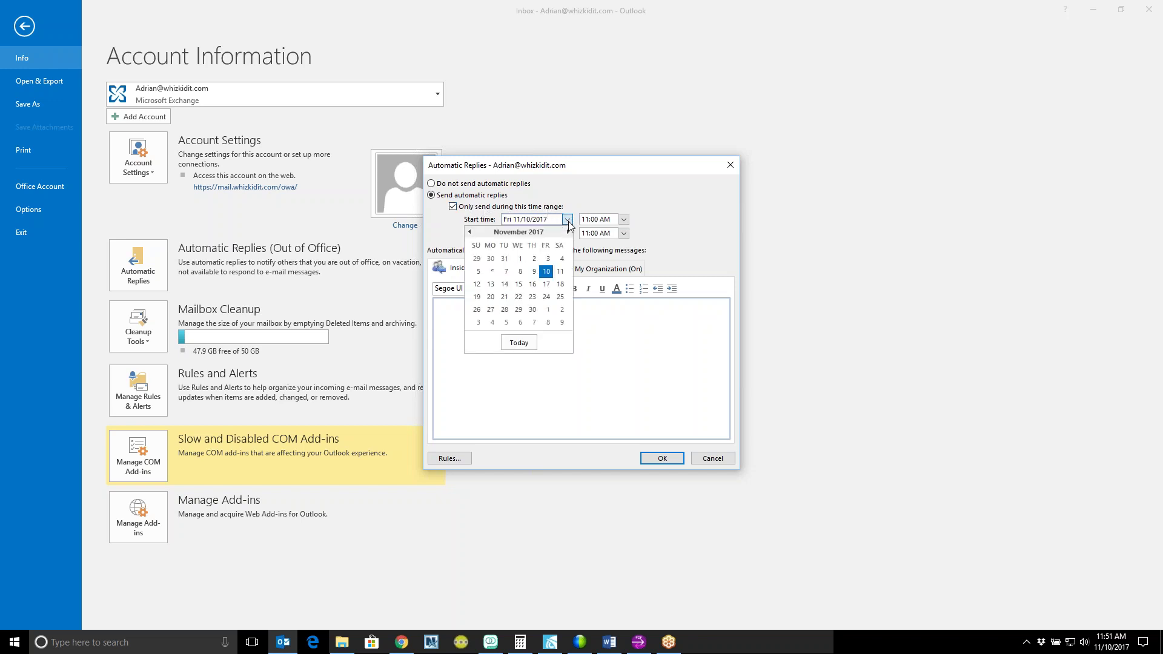
{"action": "left_click", "coordinate": [533, 322]}
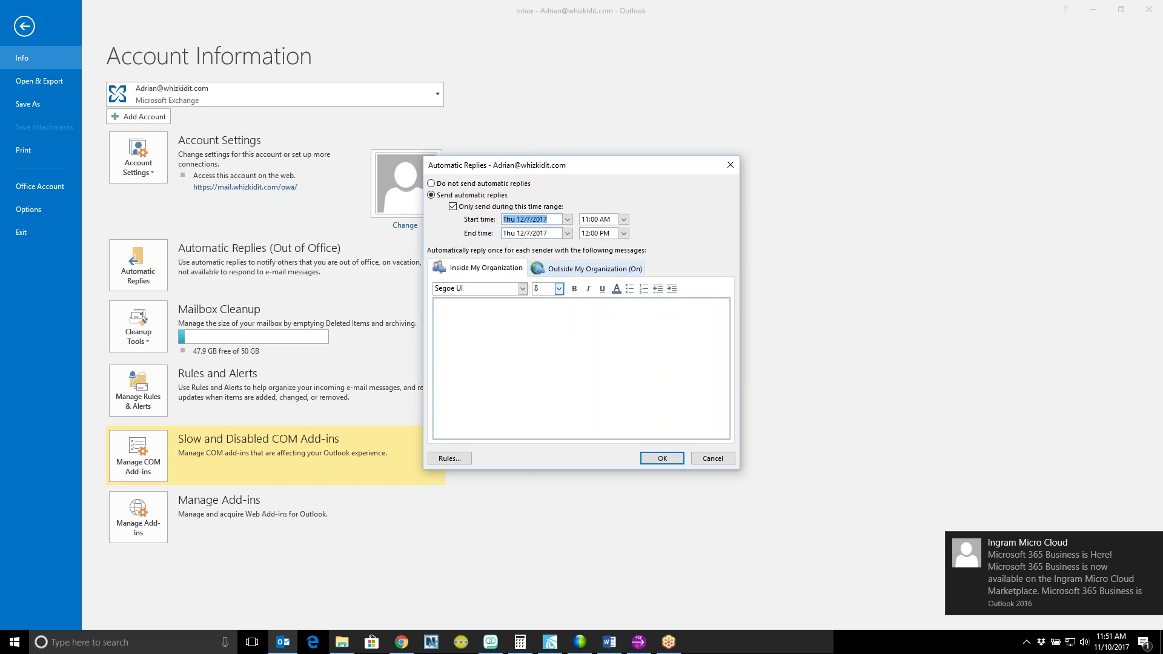
{"action": "left_click", "coordinate": [567, 233]}
{"action": "left_click", "coordinate": [533, 323]}
{"action": "left_click", "coordinate": [623, 219]}
{"action": "left_click", "coordinate": [624, 220]}
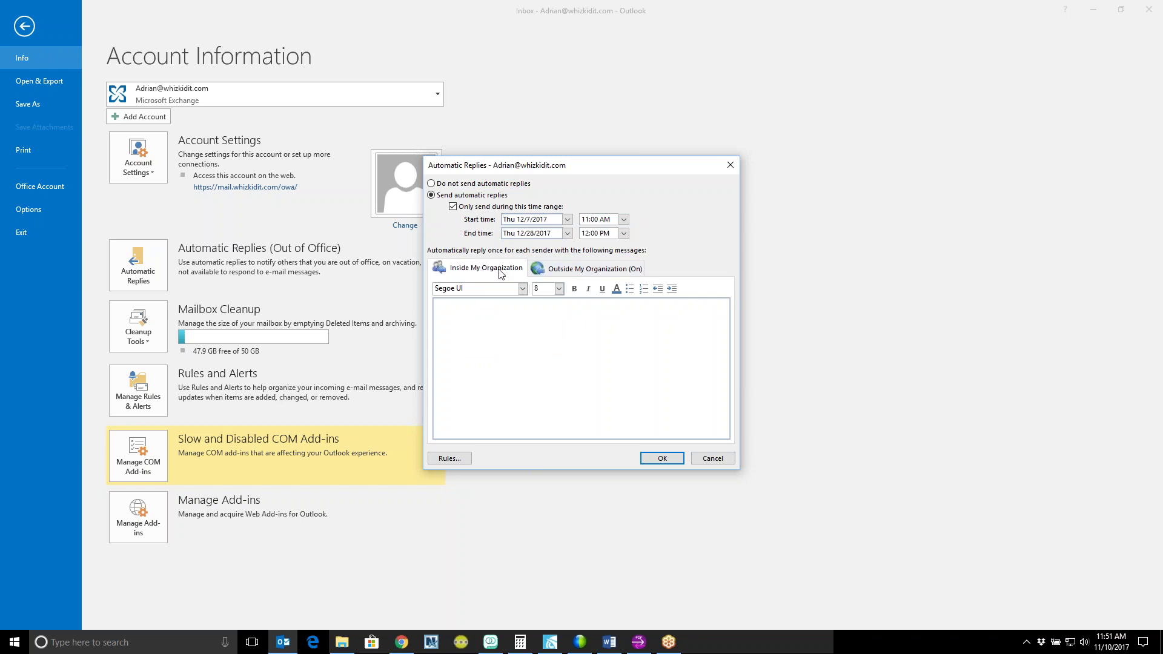
Step: Review the Inside My Organization and Outside My Organization reply tabs
{"action": "left_click", "coordinate": [570, 270]}
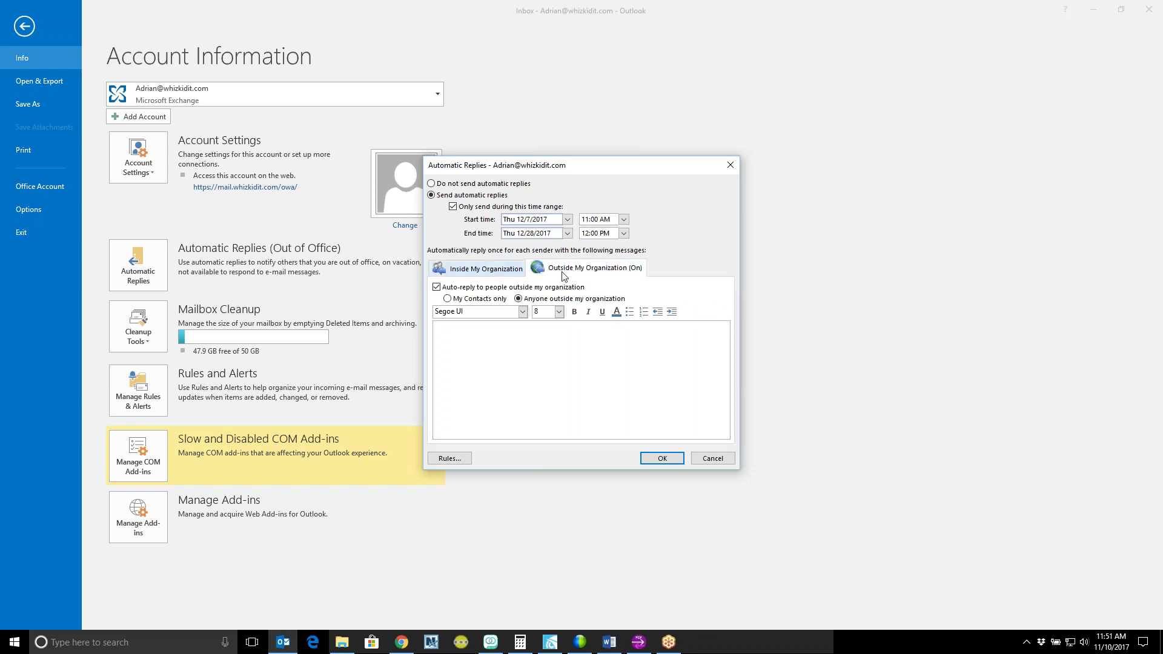
{"action": "left_click", "coordinate": [499, 272]}
{"action": "left_click", "coordinate": [511, 324]}
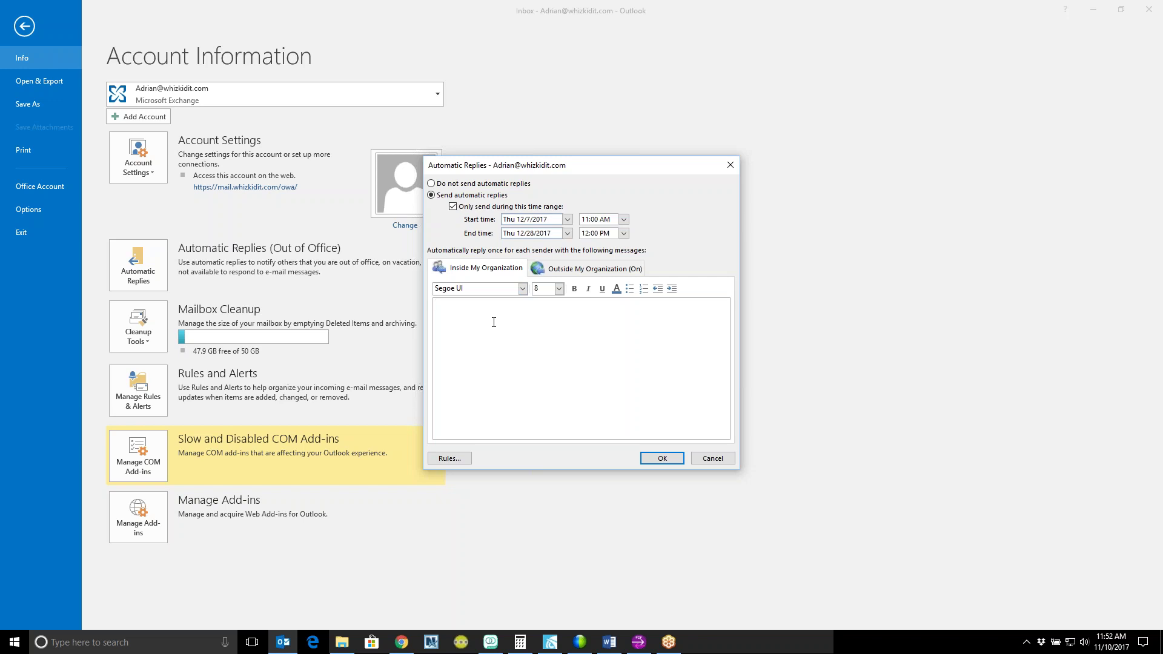
{"action": "left_click", "coordinate": [581, 267]}
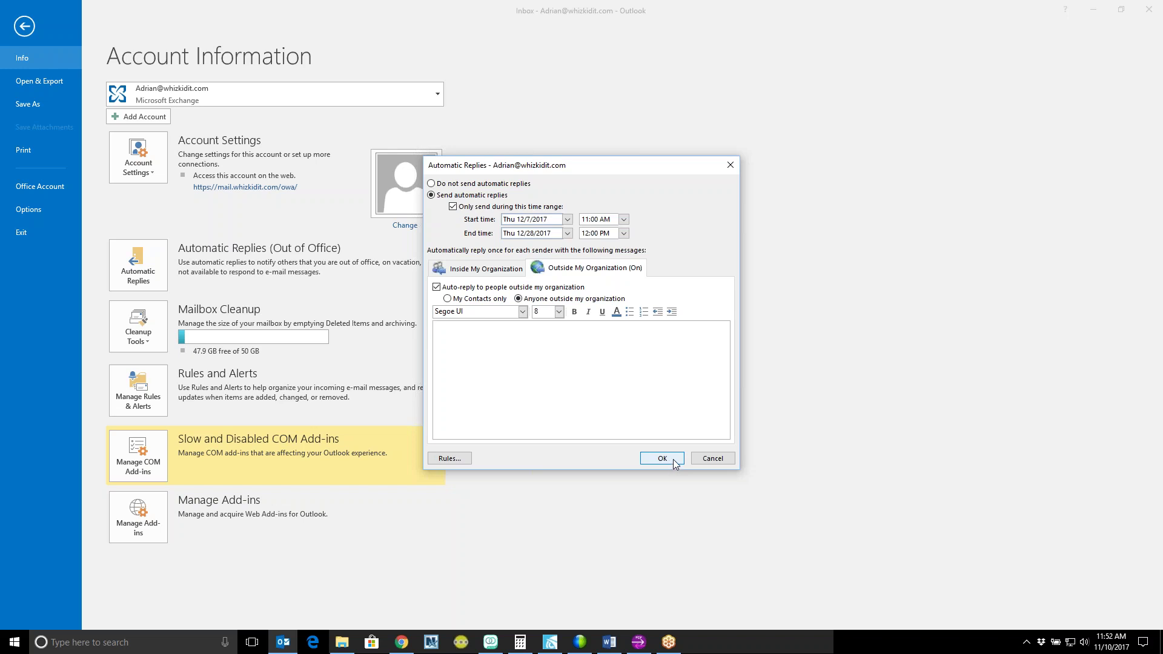
Step: Discard the automatic reply schedule and go back to the Inbox
{"action": "left_click", "coordinate": [701, 457]}
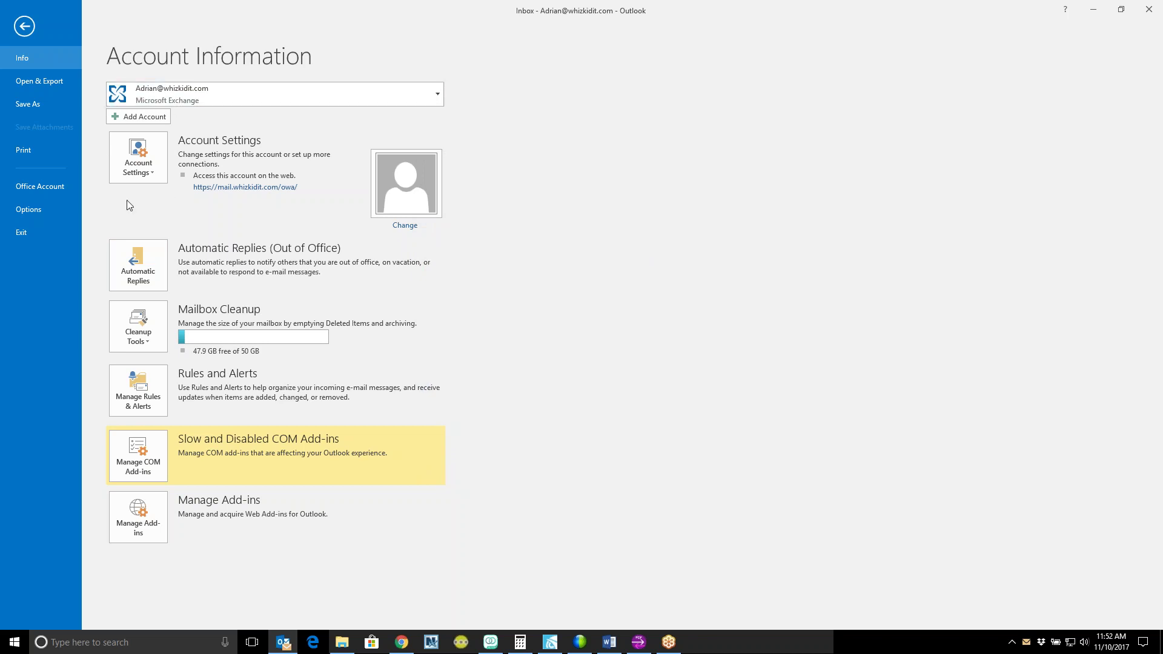
{"action": "left_click", "coordinate": [24, 26]}
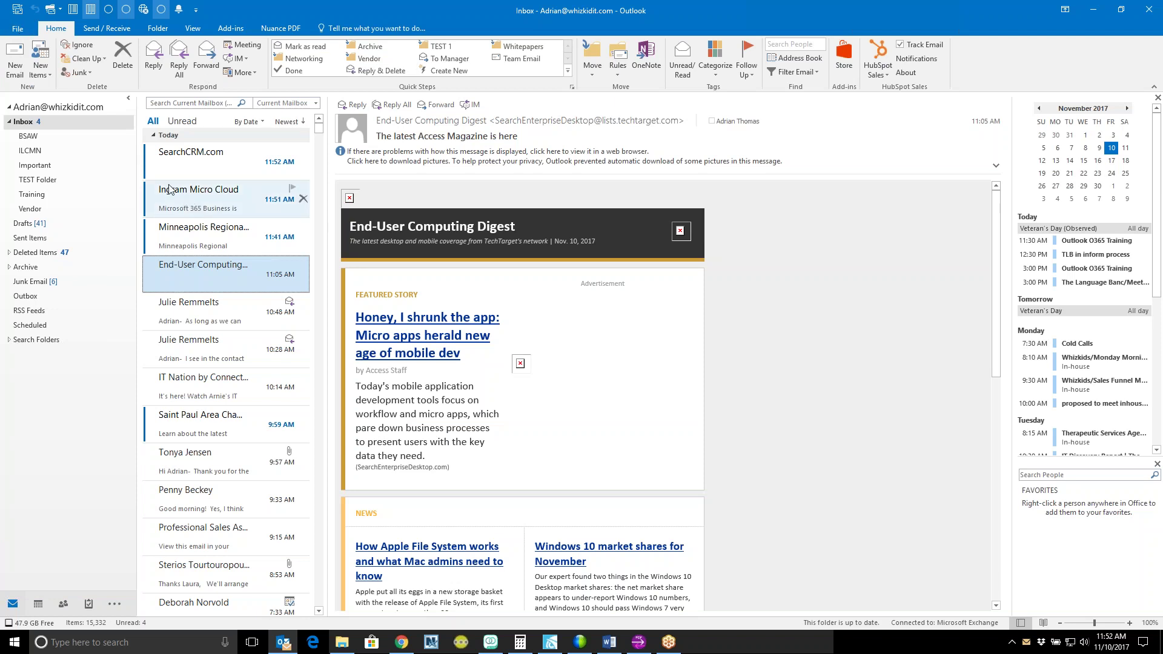
{"action": "left_click", "coordinate": [19, 31]}
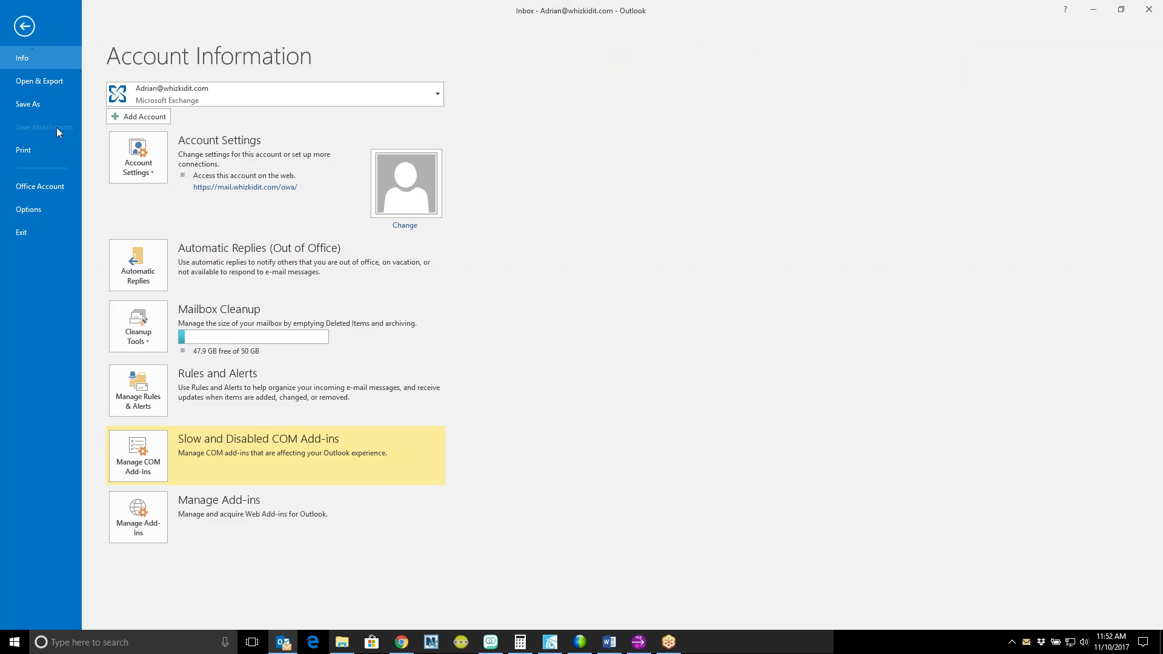
{"action": "left_click", "coordinate": [24, 27]}
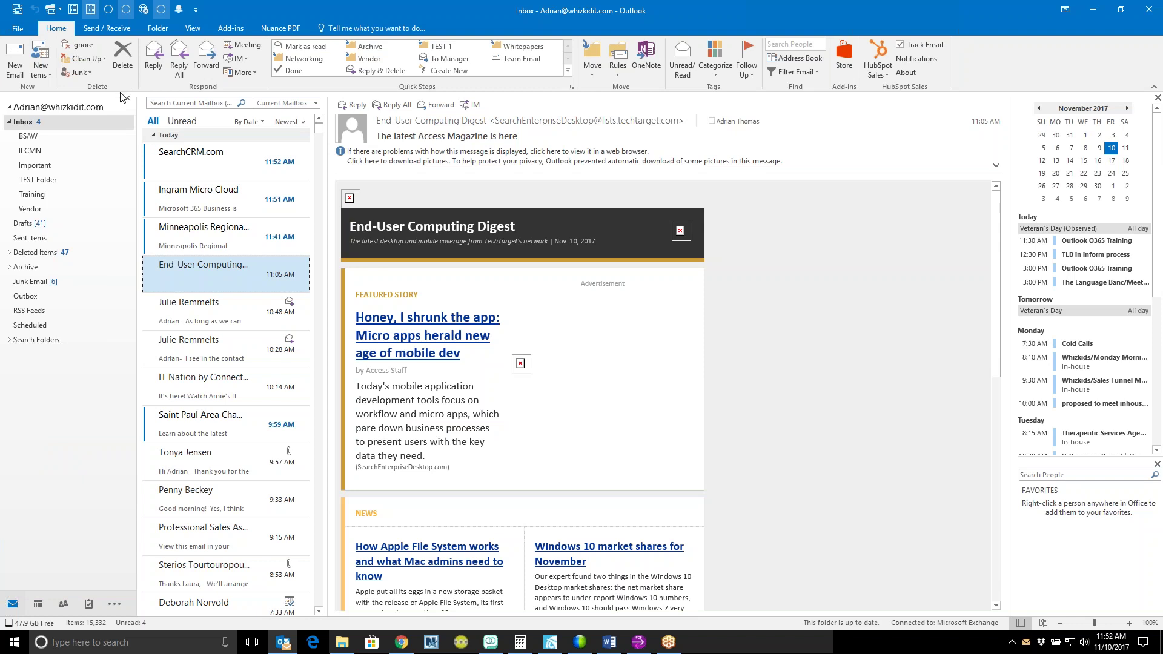
Step: Reopen Automatic Replies to confirm they are still off, then return to the Inbox
{"action": "left_click", "coordinate": [28, 31]}
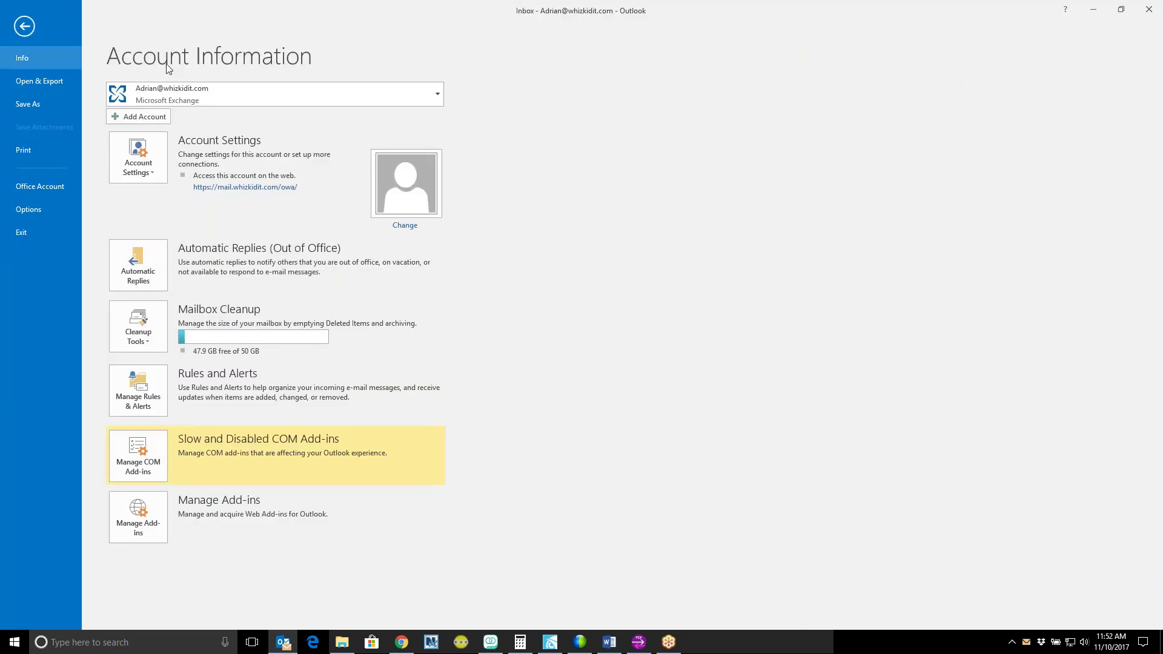
{"action": "left_click", "coordinate": [145, 257]}
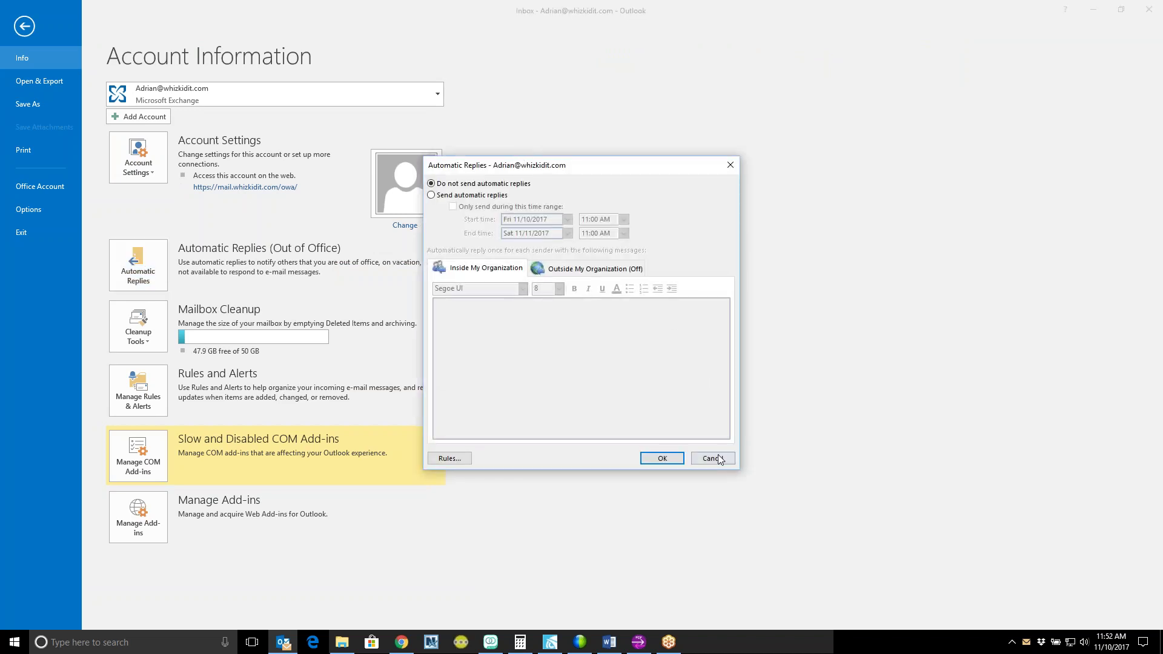
{"action": "left_click", "coordinate": [712, 459]}
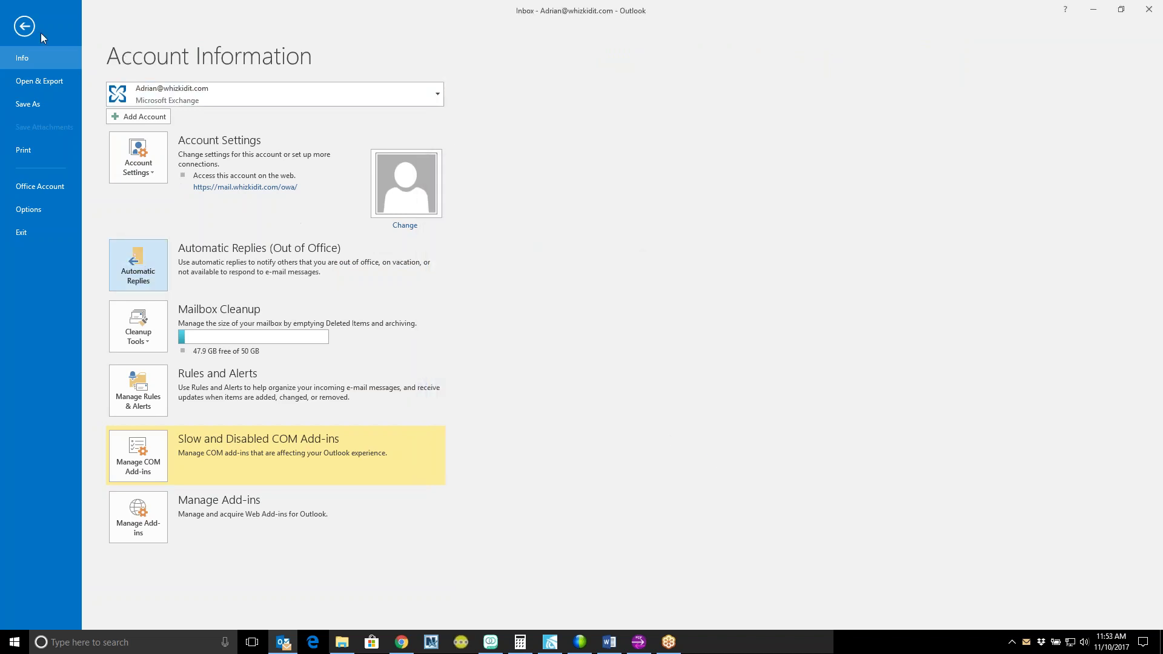
{"action": "left_click", "coordinate": [30, 31]}
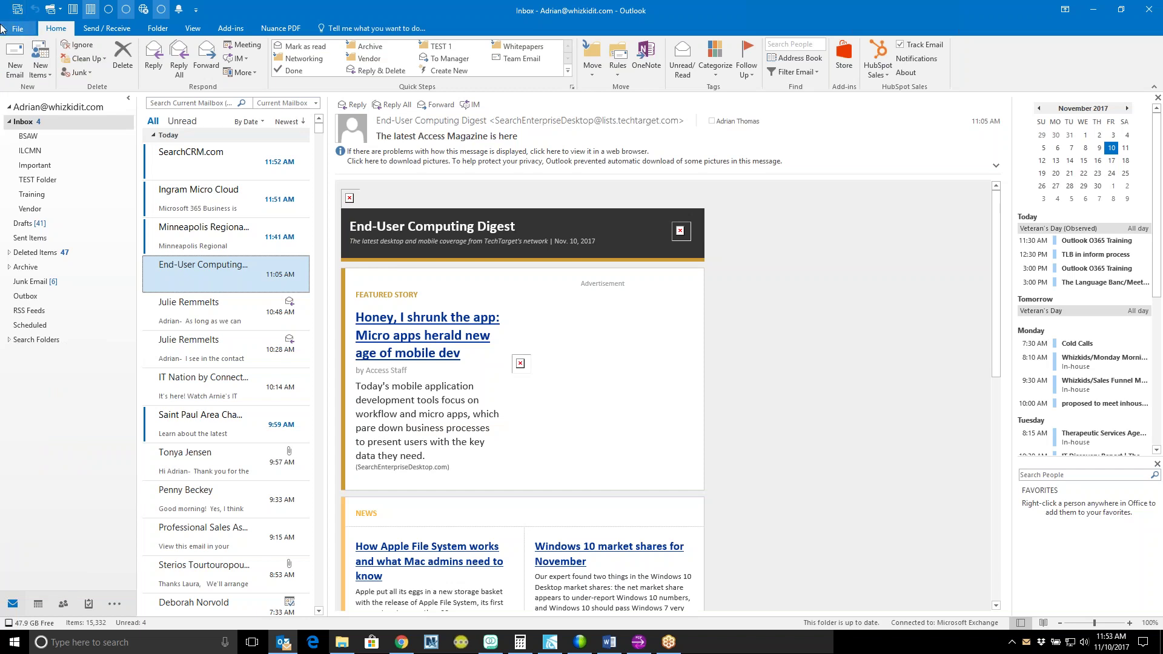
Step: Delete the SearchCRM.com, Ingram Micro Cloud and Minneapolis Regional messages together
{"action": "left_click", "coordinate": [180, 163]}
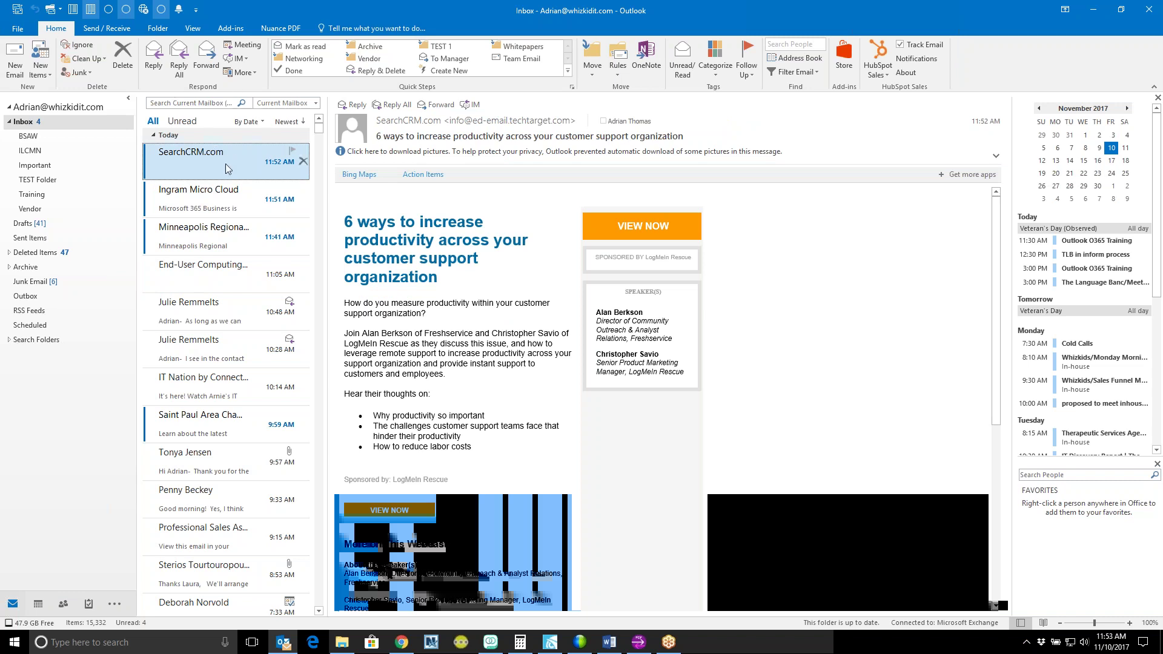
{"action": "left_click", "coordinate": [221, 200]}
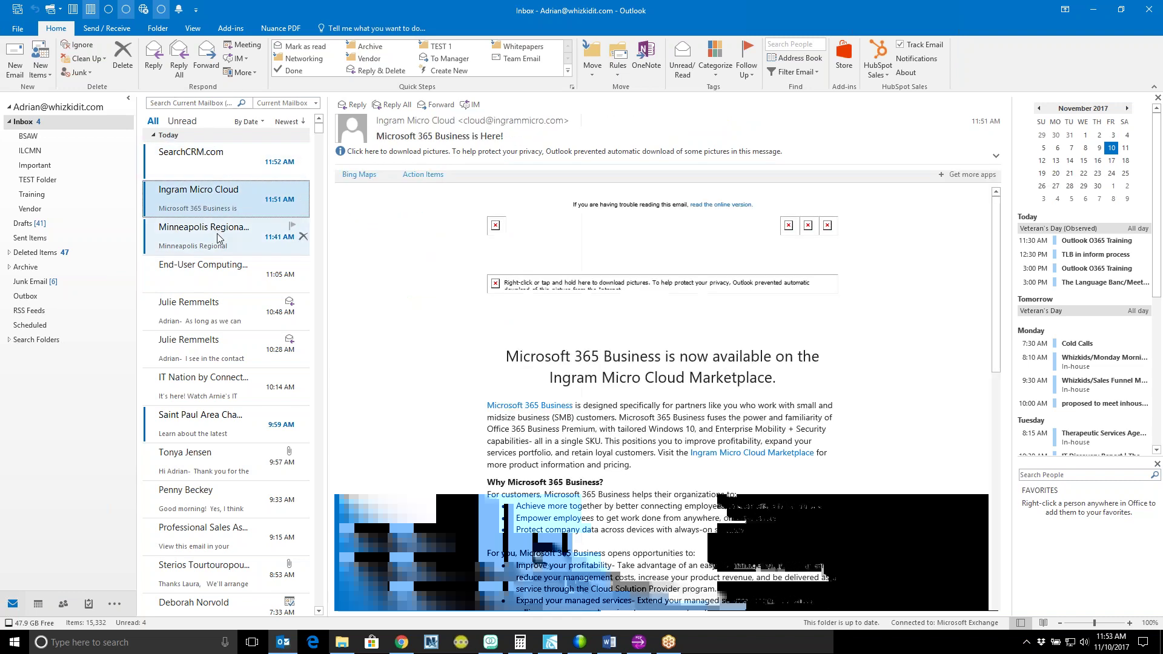
{"action": "left_click", "coordinate": [214, 167]}
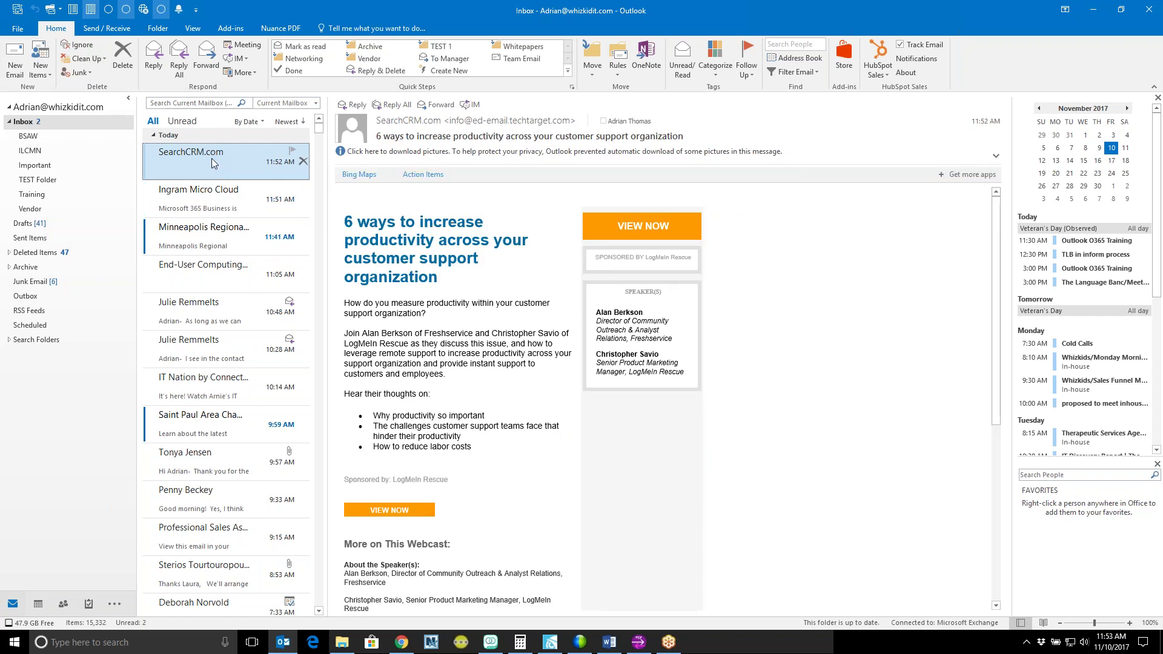
{"action": "left_click", "coordinate": [219, 245], "text": "shift"}
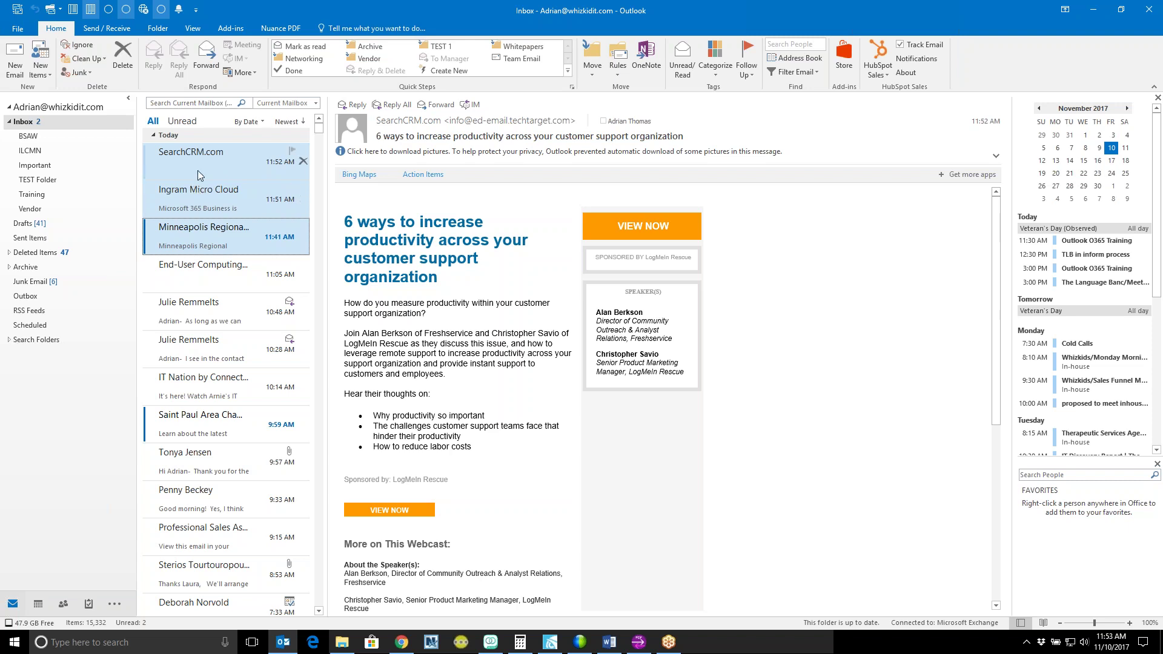
{"action": "right_click", "coordinate": [202, 171]}
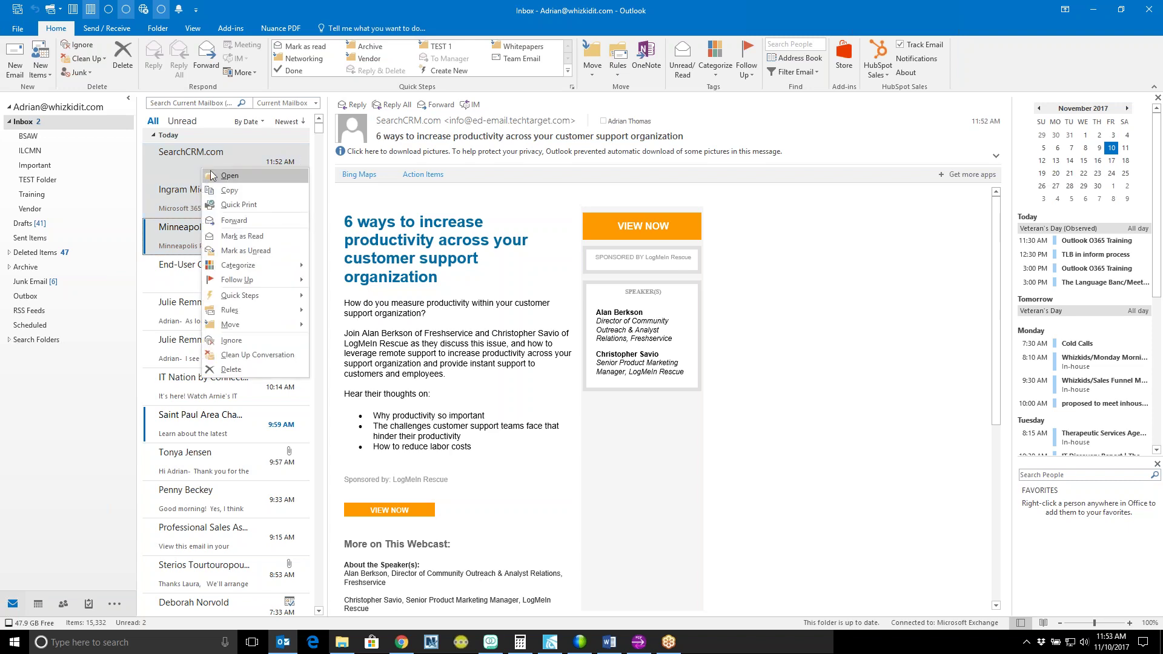
{"action": "left_click", "coordinate": [245, 369]}
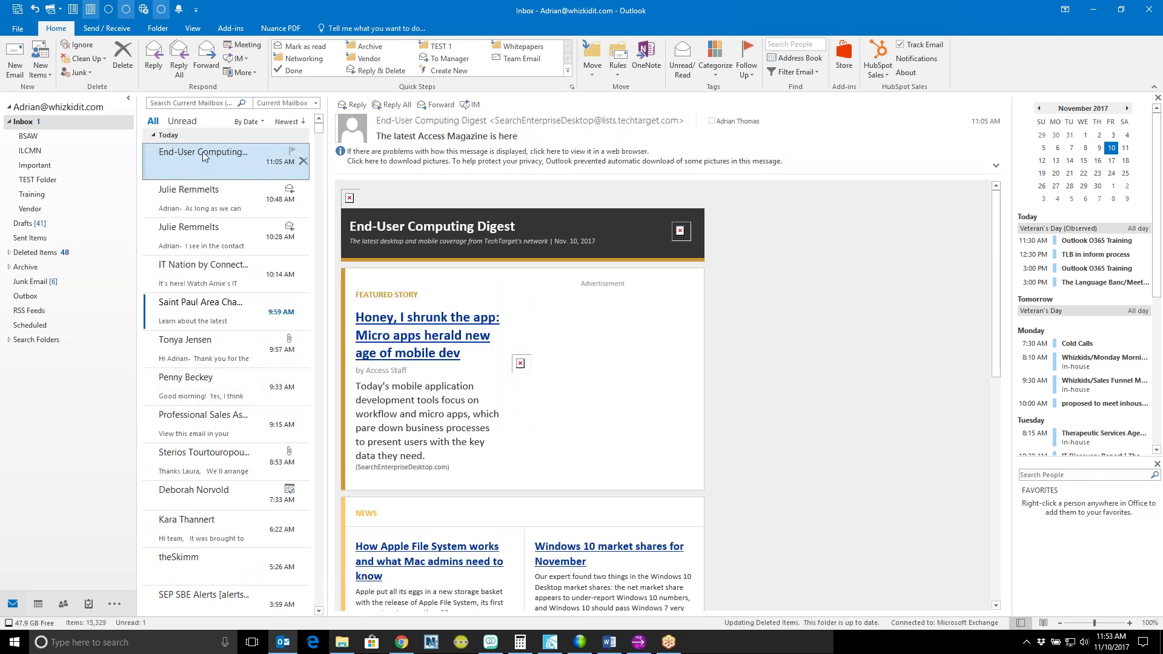
Step: Delete the 10:48 RE: IT Contract Update reply and open the End-User Computing Digest
{"action": "left_click", "coordinate": [205, 197]}
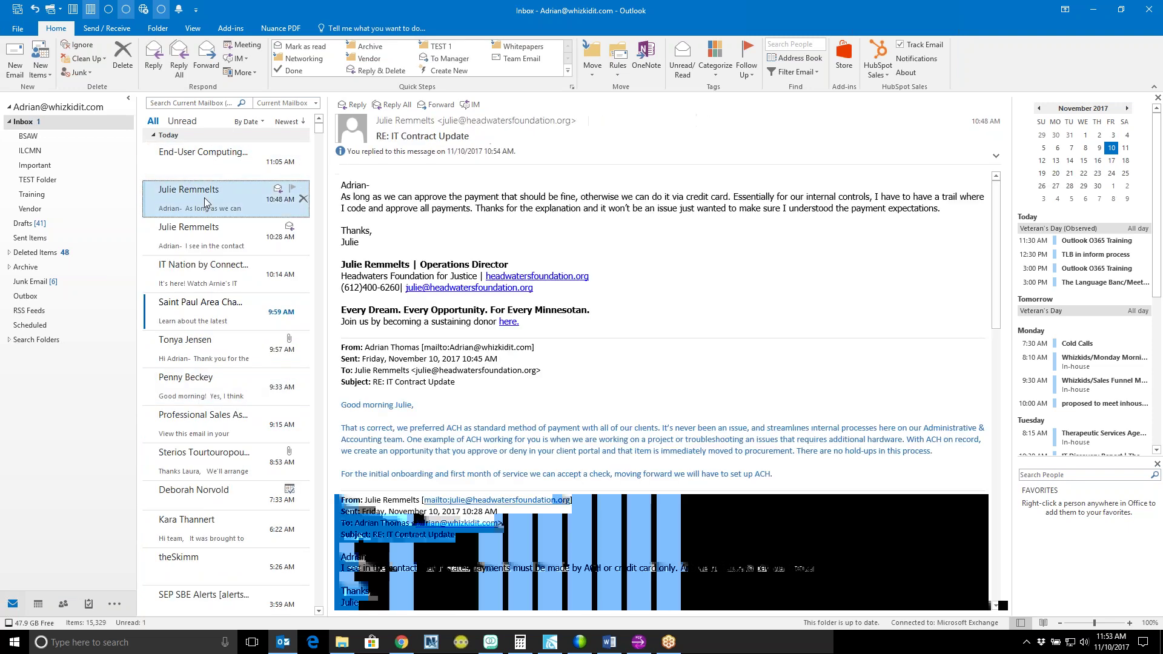
{"action": "key", "text": "Delete"}
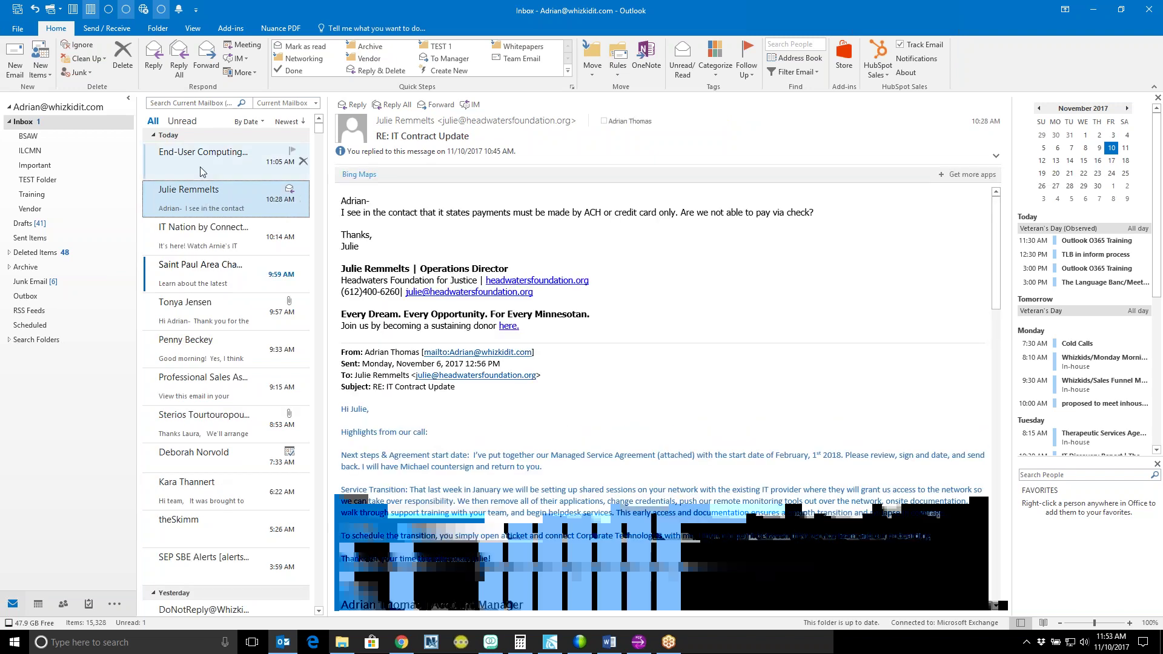
{"action": "left_click", "coordinate": [202, 172]}
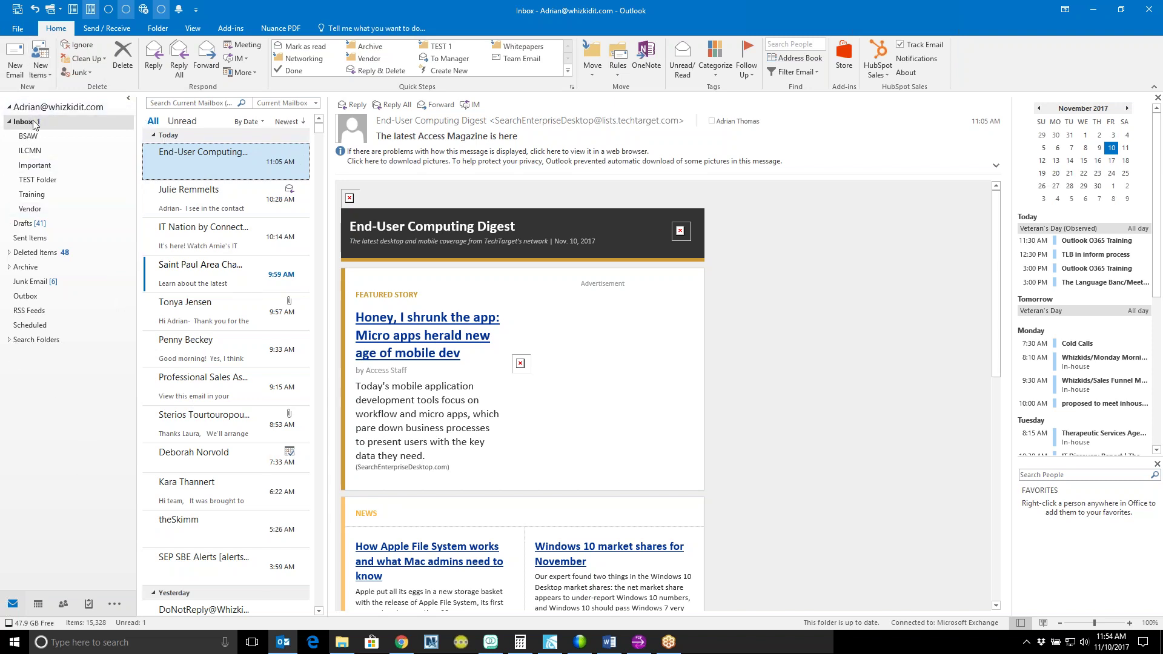
Step: Move the RE: IT Contract Update reply from Deleted Items back to the Inbox
{"action": "left_click", "coordinate": [38, 252]}
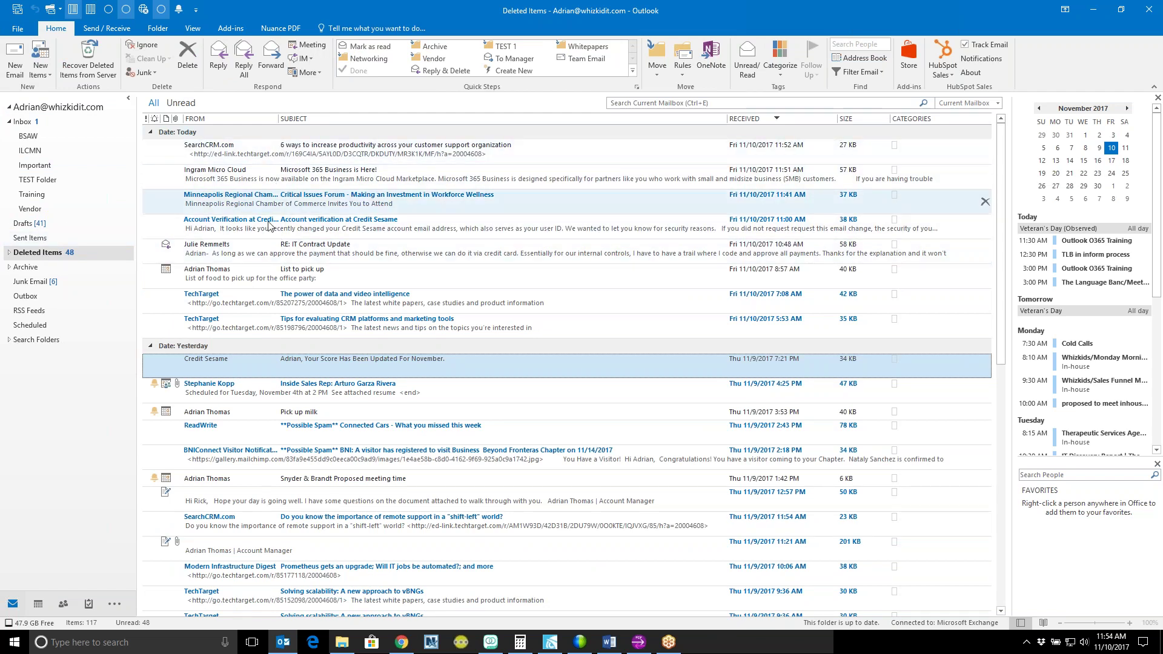
{"action": "left_click", "coordinate": [283, 250]}
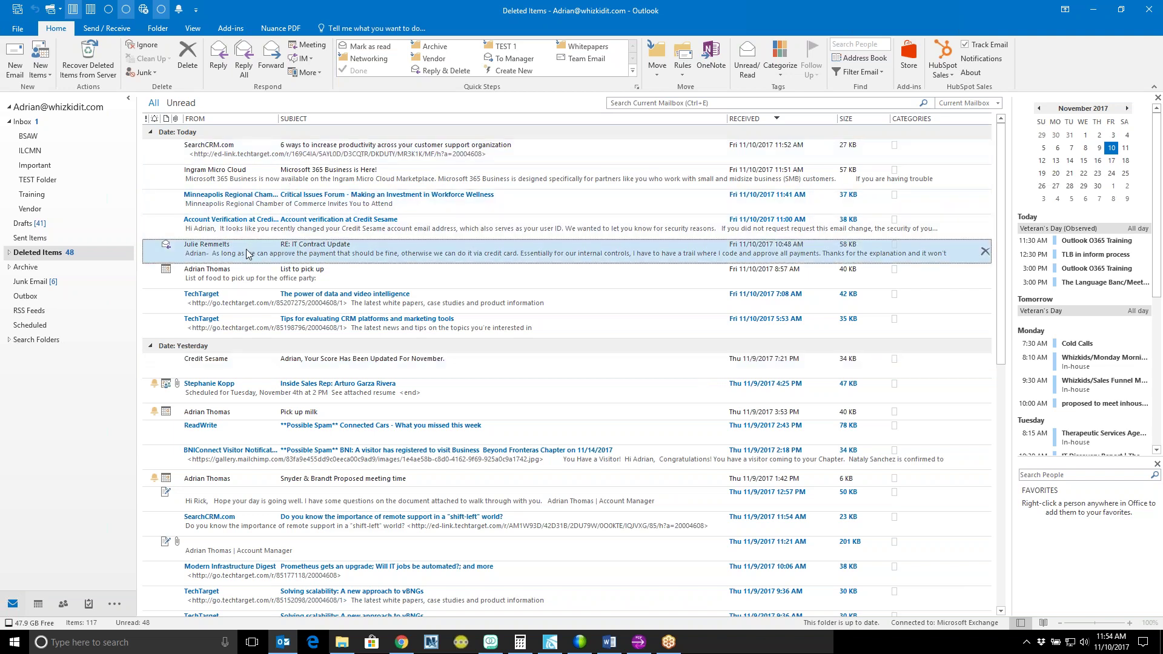
{"action": "right_click", "coordinate": [249, 252]}
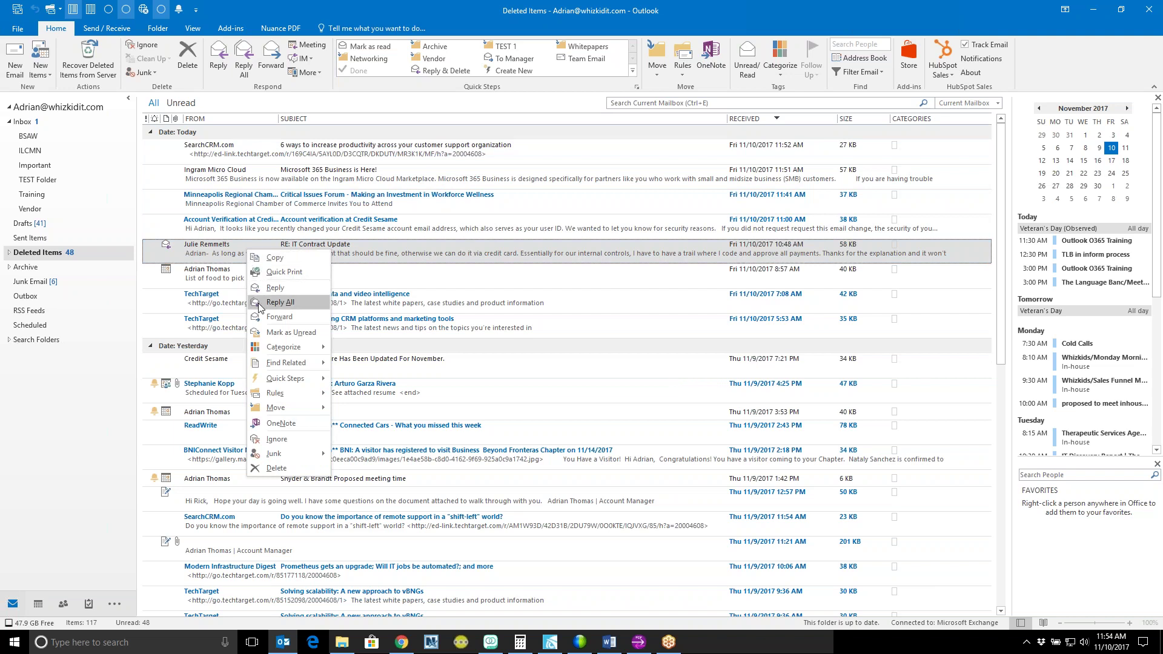
{"action": "mouse_move", "coordinate": [285, 410]}
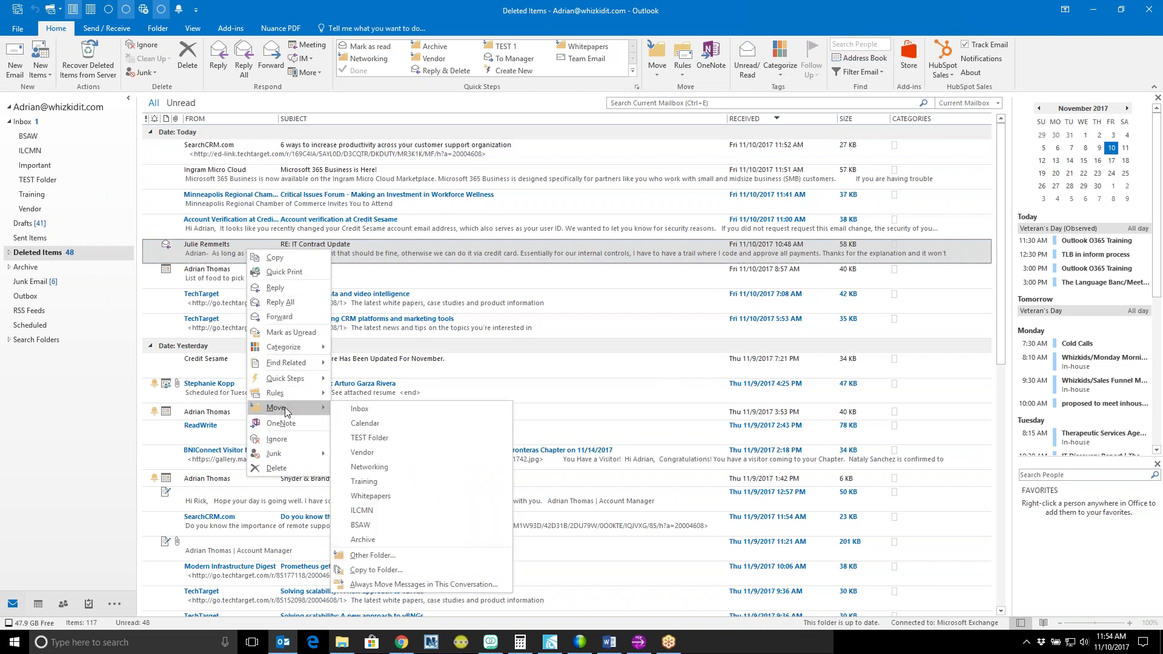
{"action": "left_click", "coordinate": [361, 415]}
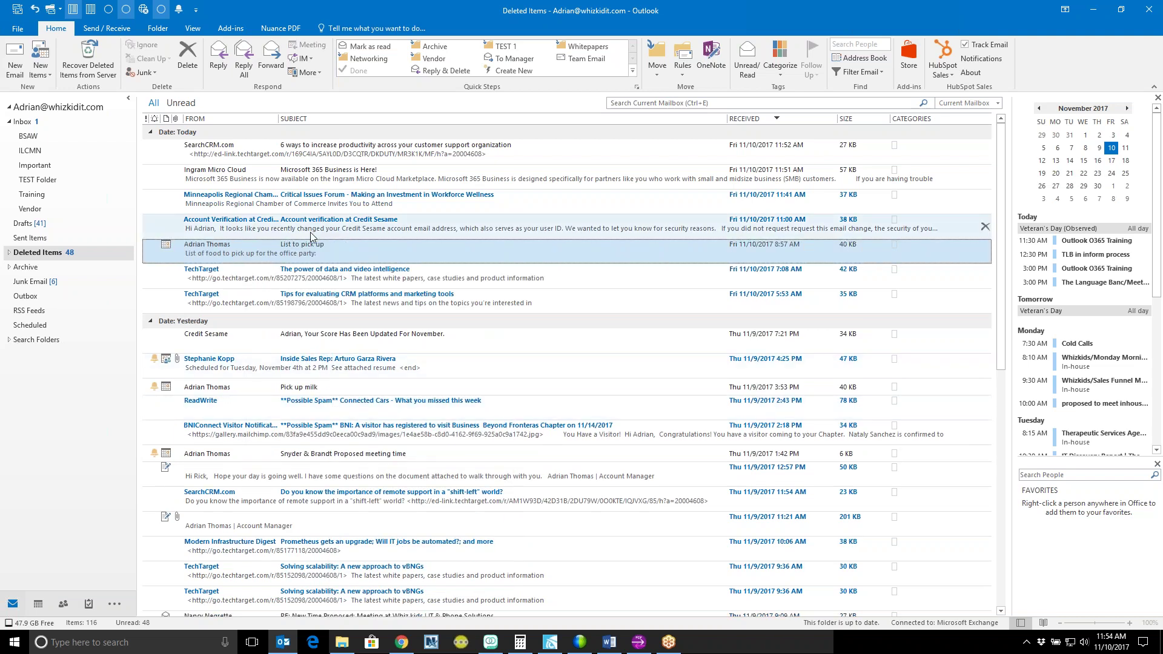
Step: Move the SearchCRM.com, Ingram Micro Cloud and Minneapolis Regional messages back to the Inbox and view it
{"action": "left_click_drag", "start_coordinate": [308, 203], "coordinate": [240, 211]}
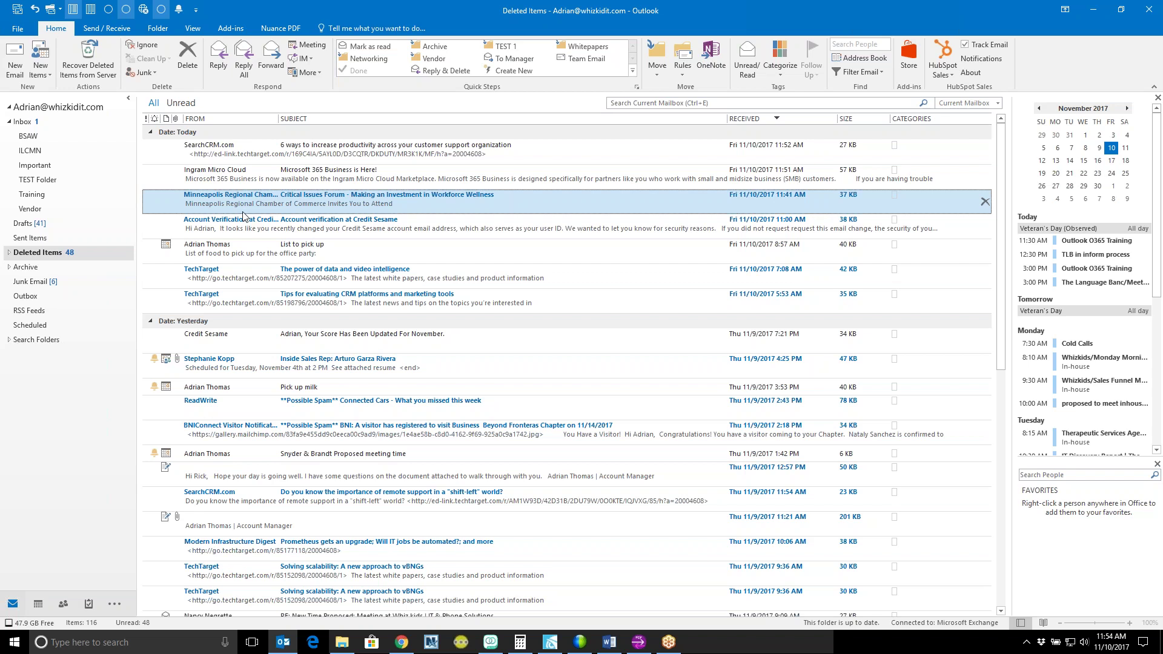
{"action": "left_click", "coordinate": [274, 153]}
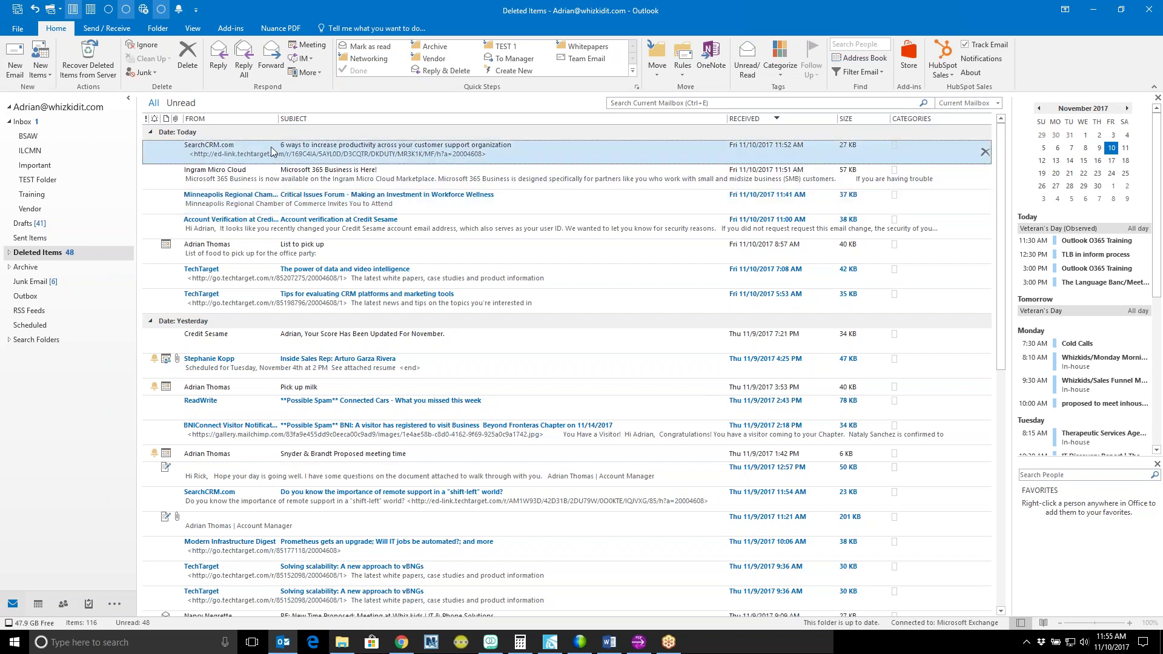
{"action": "left_click", "coordinate": [283, 202], "text": "shift"}
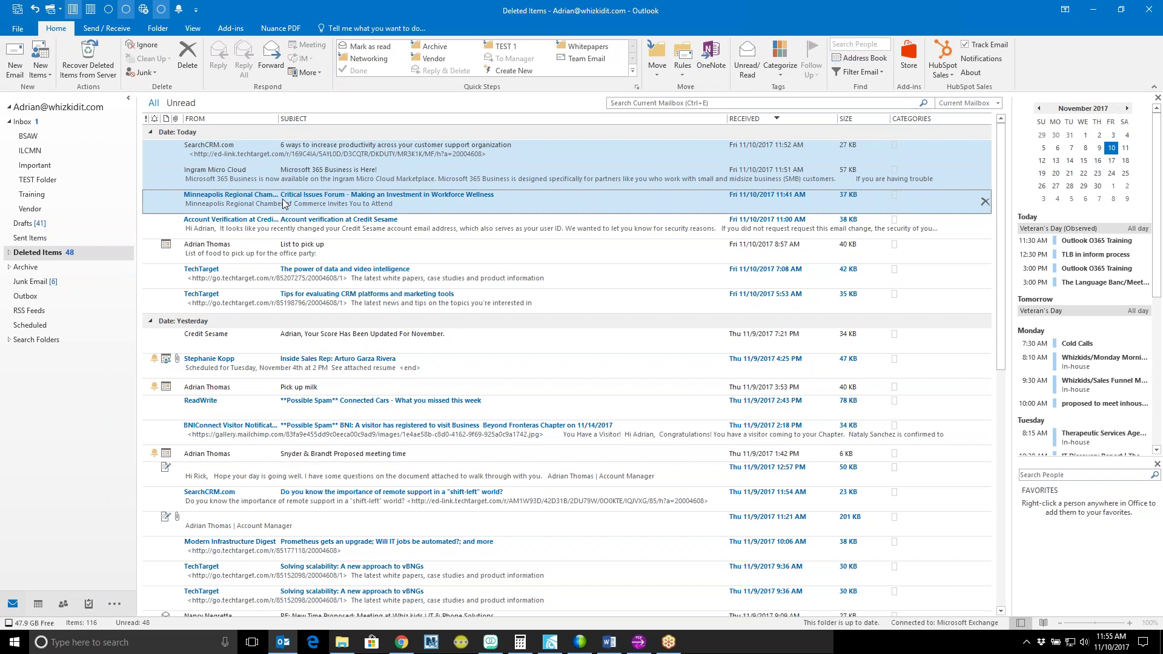
{"action": "right_click", "coordinate": [261, 177]}
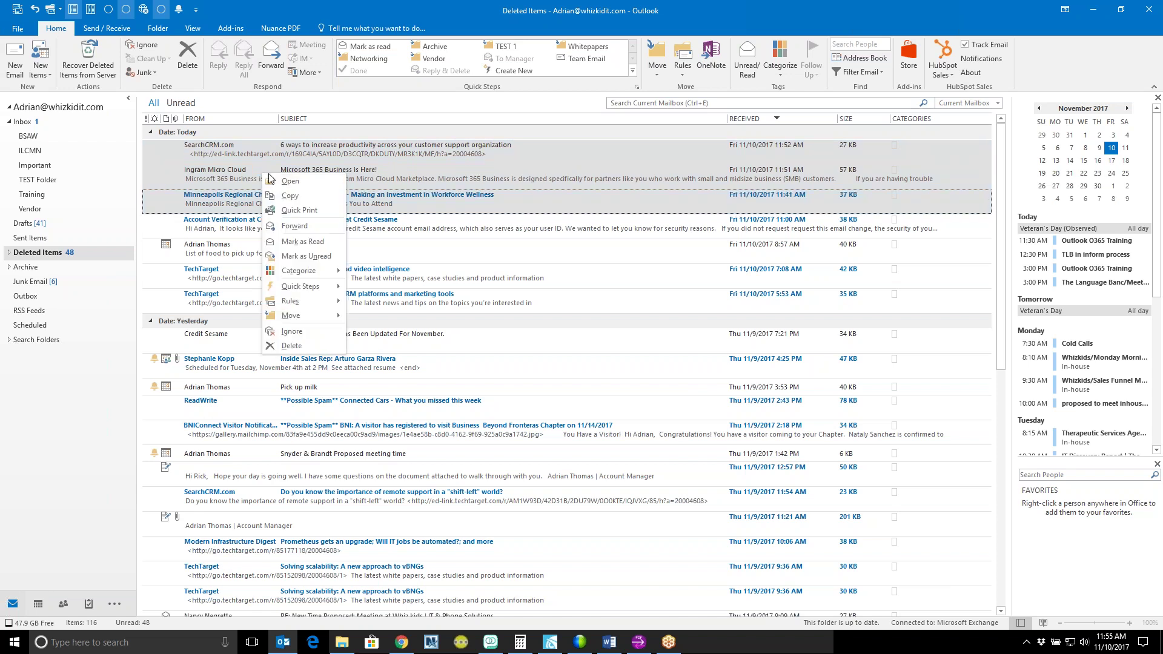
{"action": "mouse_move", "coordinate": [310, 293]}
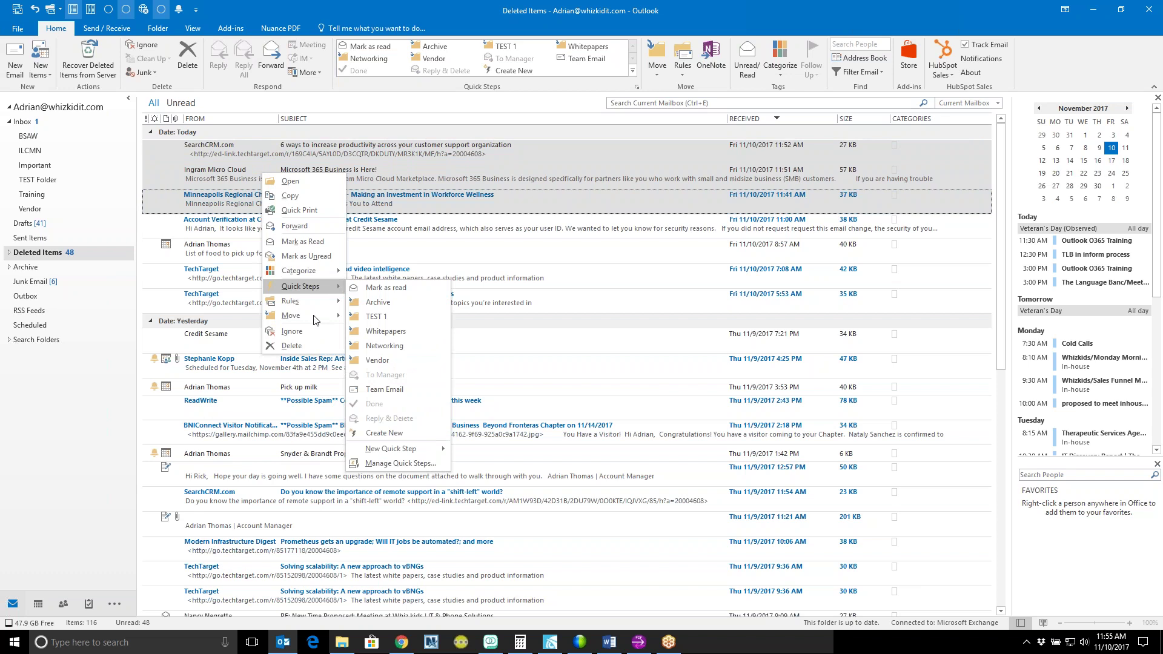
{"action": "mouse_move", "coordinate": [314, 318]}
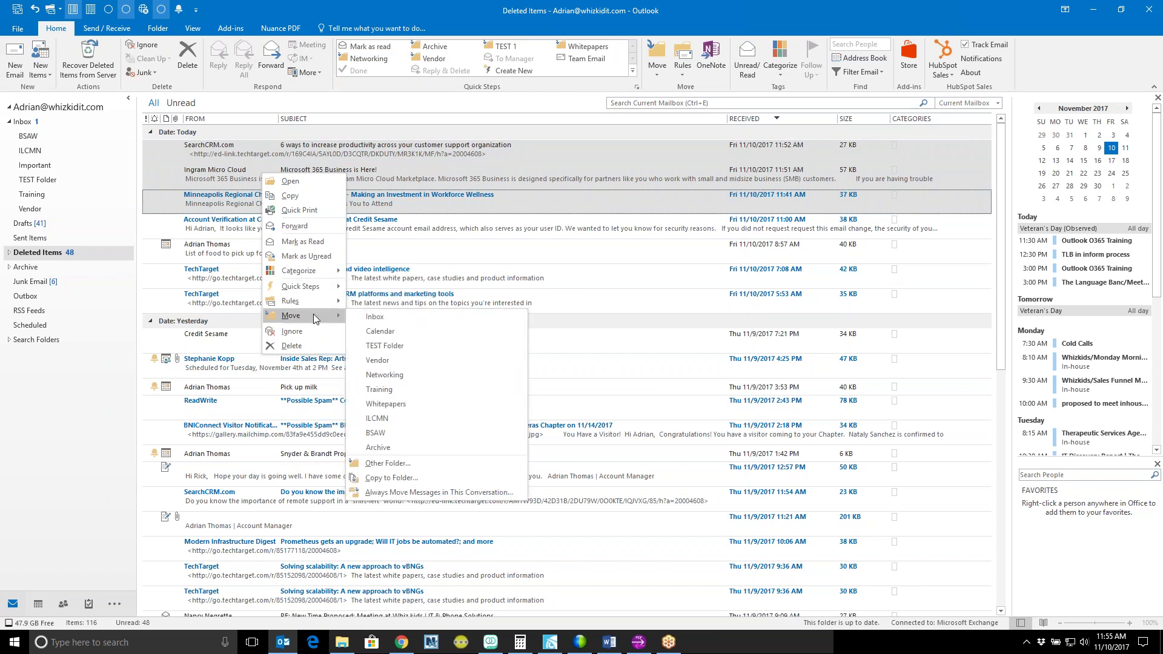
{"action": "left_click", "coordinate": [380, 321]}
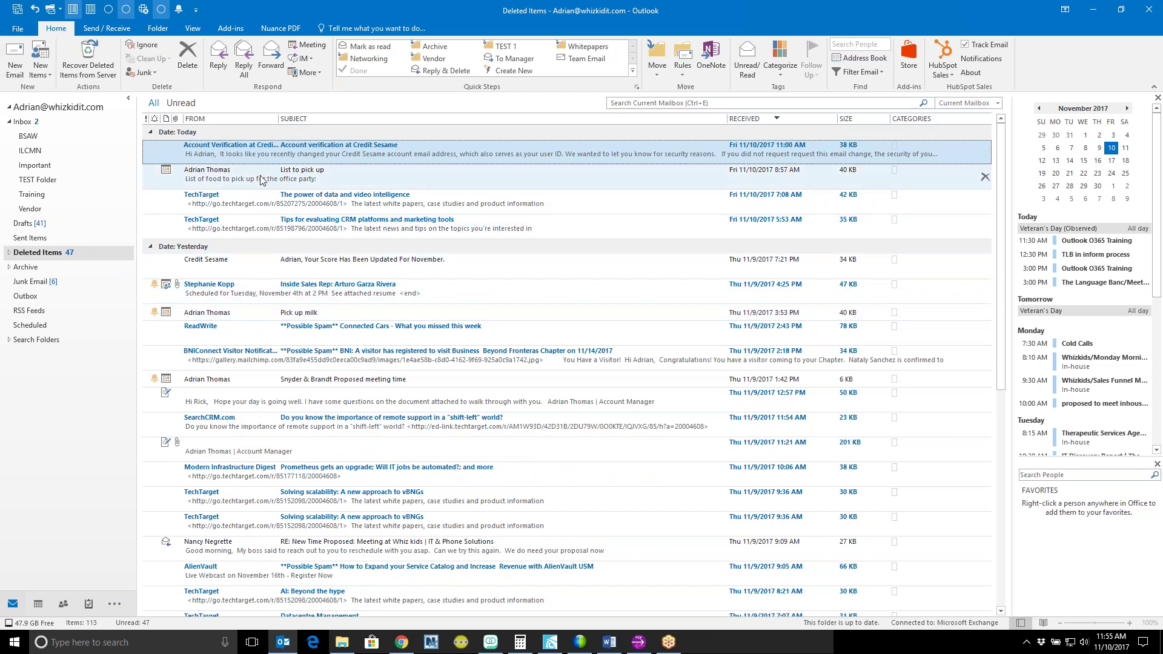
{"action": "left_click", "coordinate": [25, 124]}
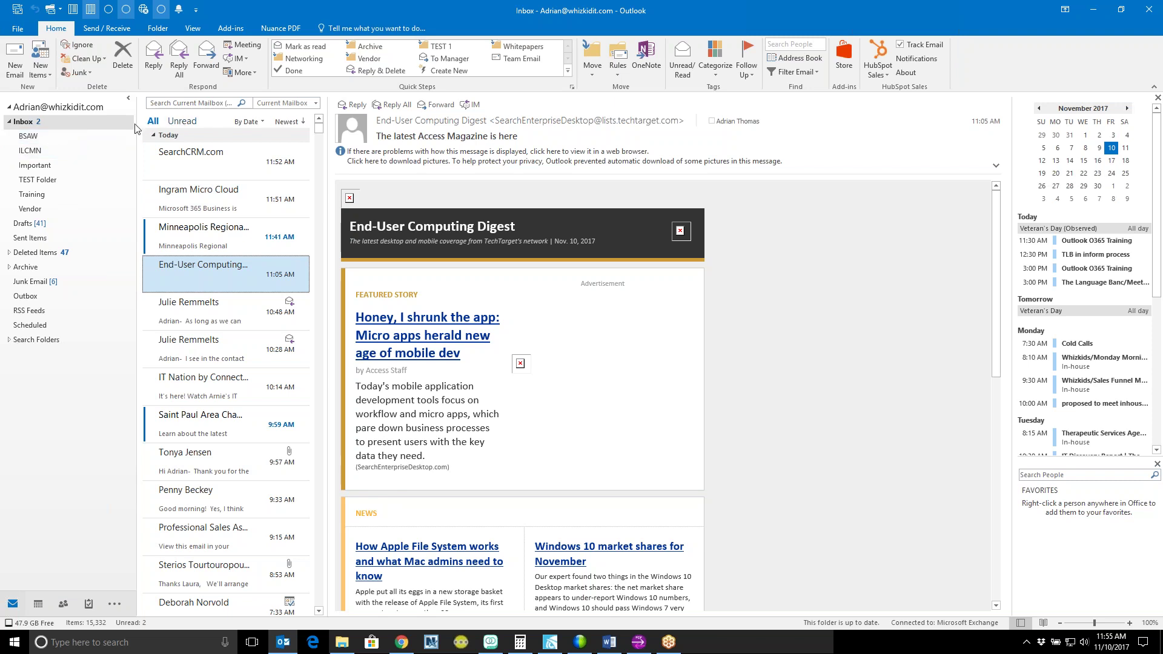
Step: Add a subfolder named 'Archive TEST' under Archive, check it is empty, then go back to the Inbox
{"action": "left_click", "coordinate": [53, 127]}
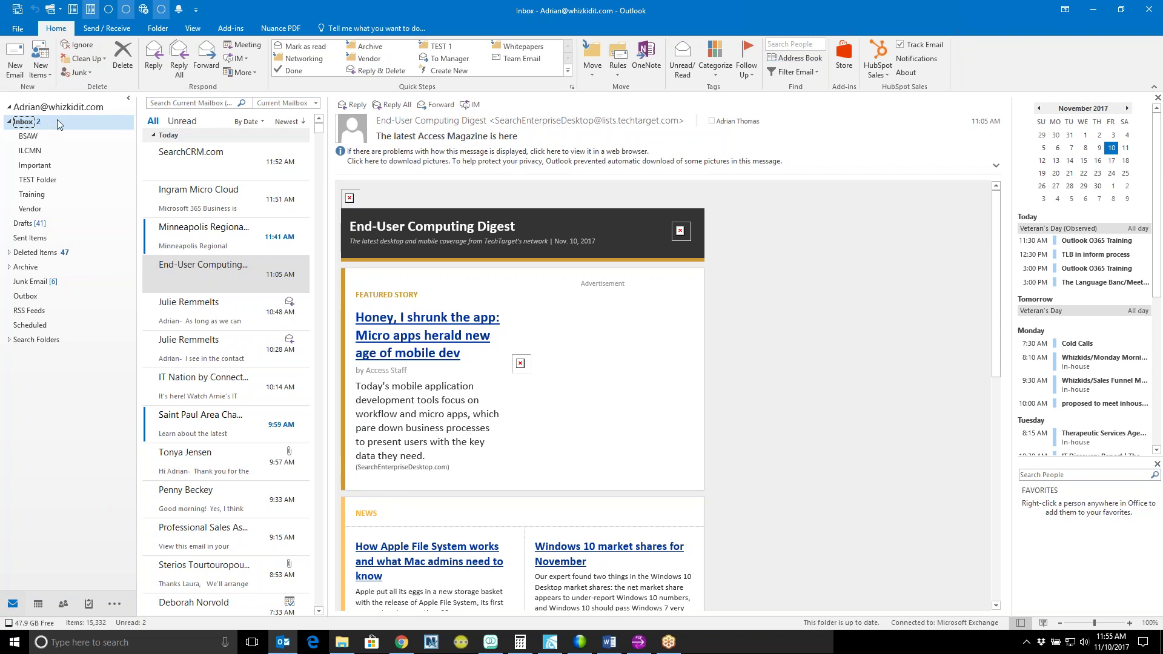
{"action": "right_click", "coordinate": [57, 120]}
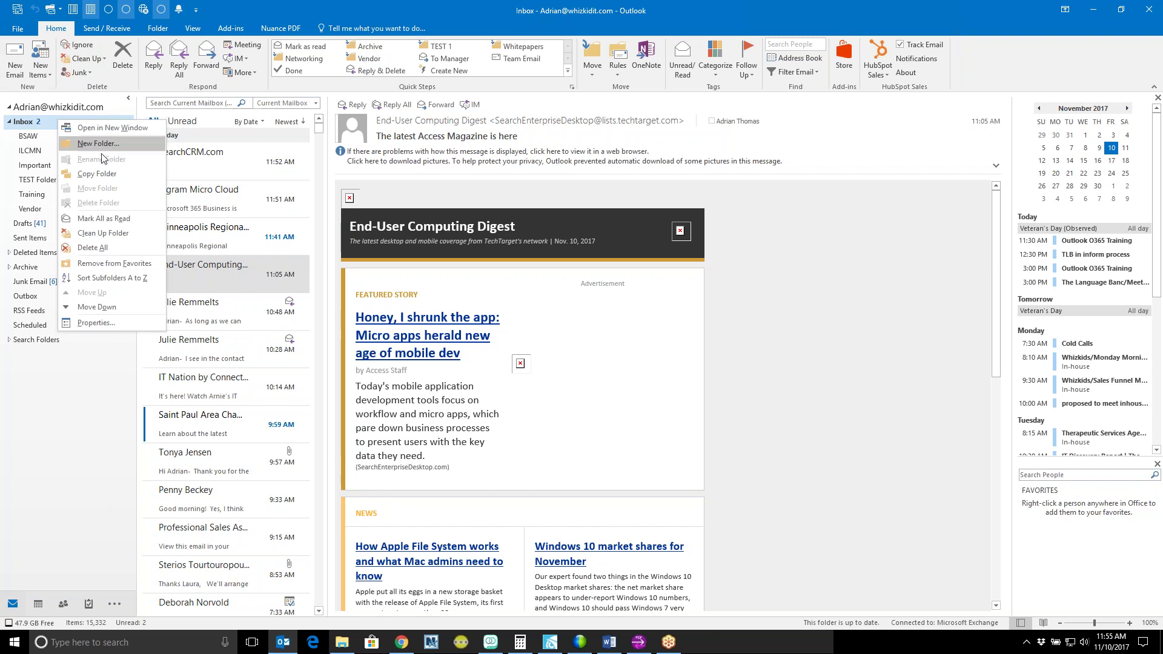
{"action": "left_click", "coordinate": [53, 125]}
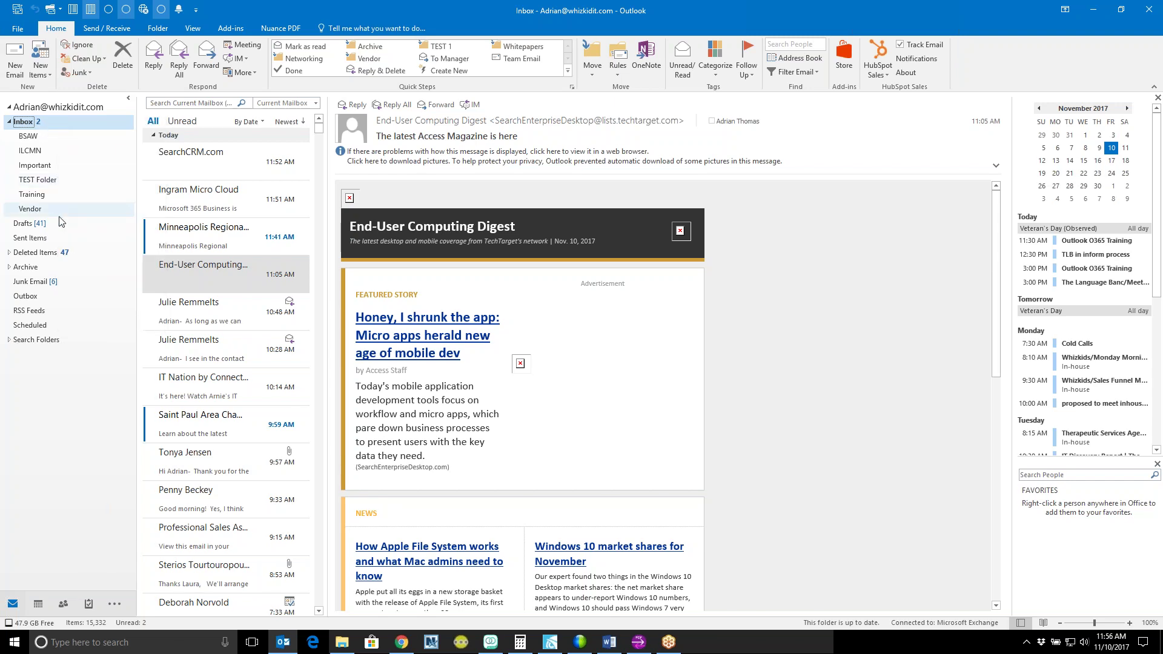
{"action": "left_click", "coordinate": [49, 269]}
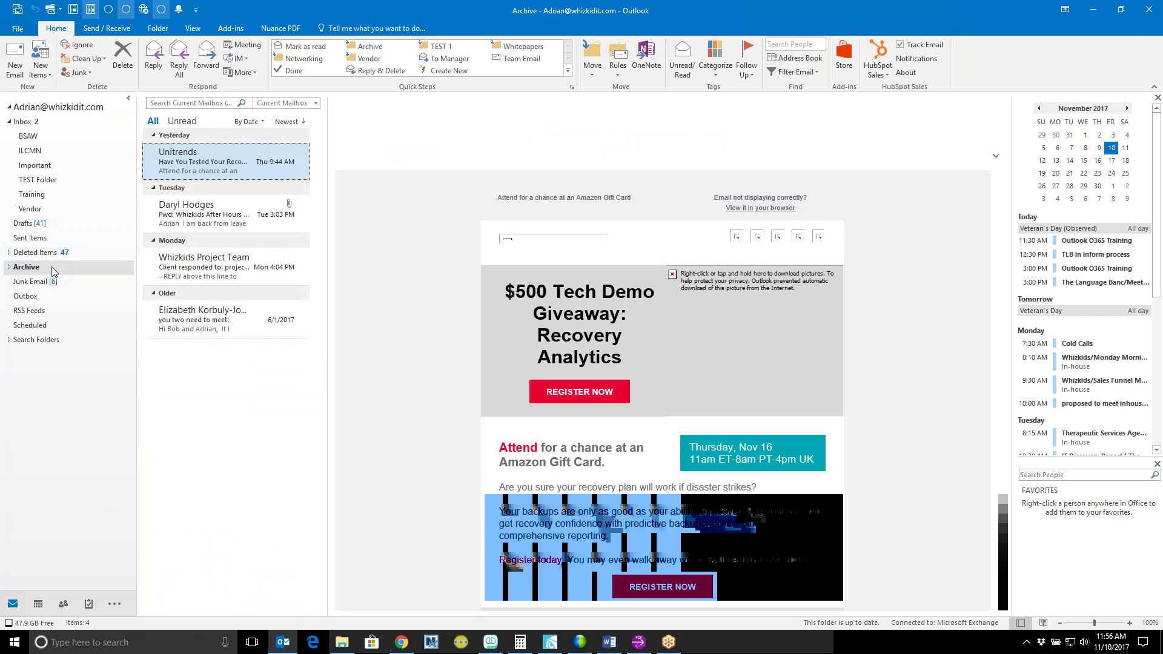
{"action": "right_click", "coordinate": [52, 269]}
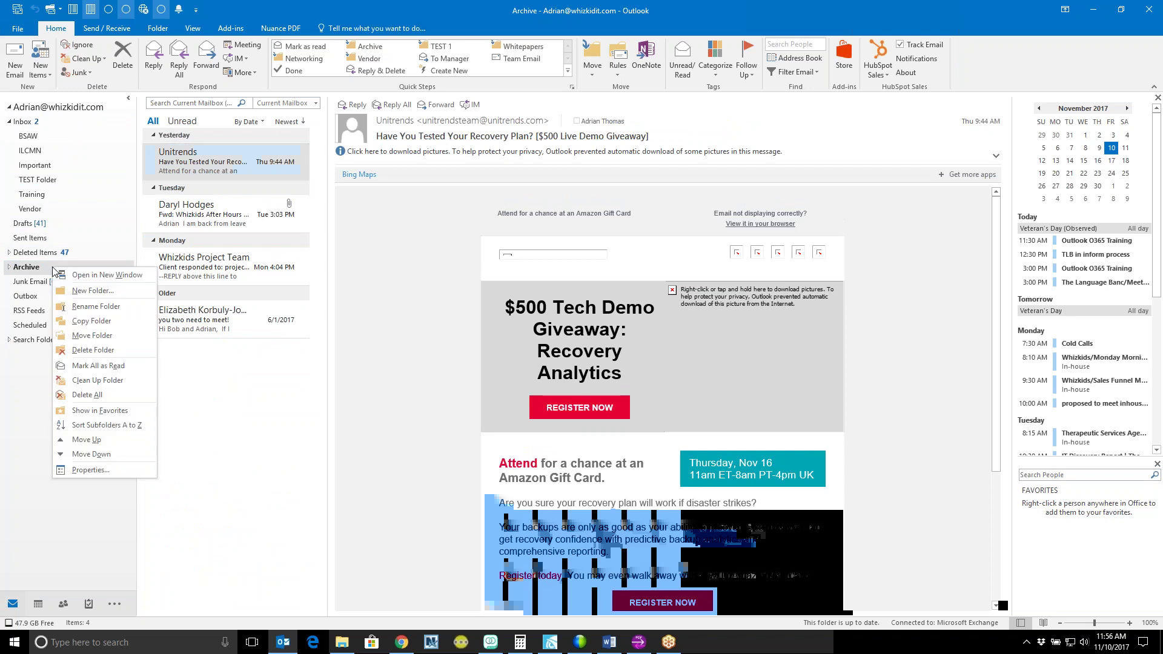
{"action": "left_click", "coordinate": [77, 290]}
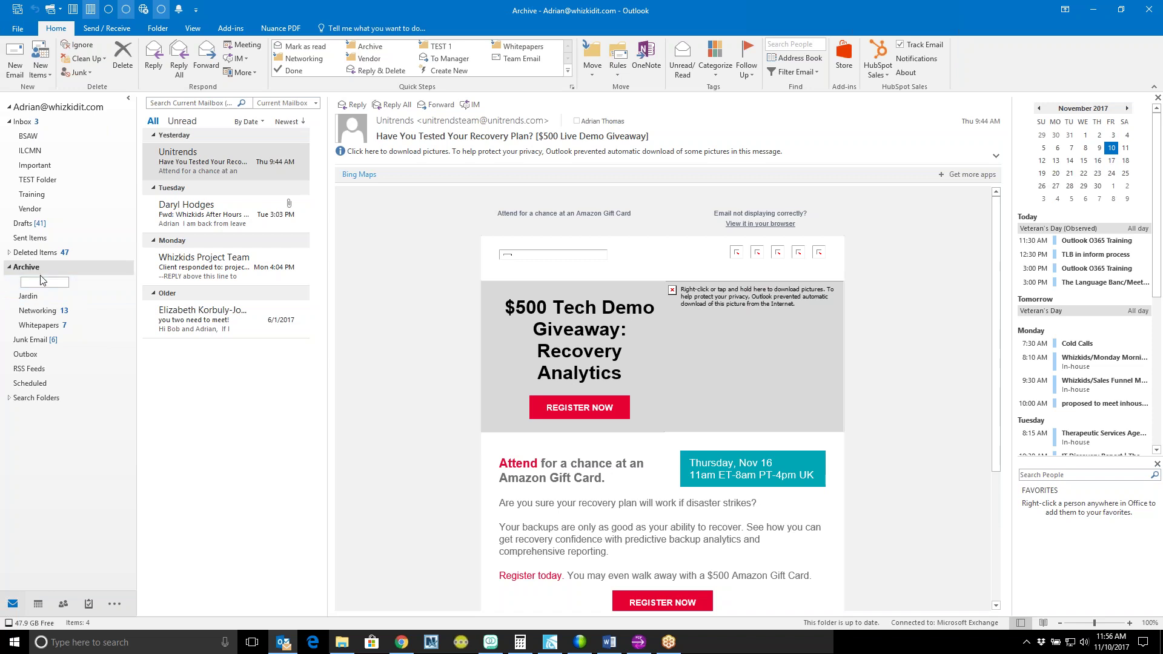
{"action": "type", "text": "Archive TEST"}
{"action": "key", "text": "Return"}
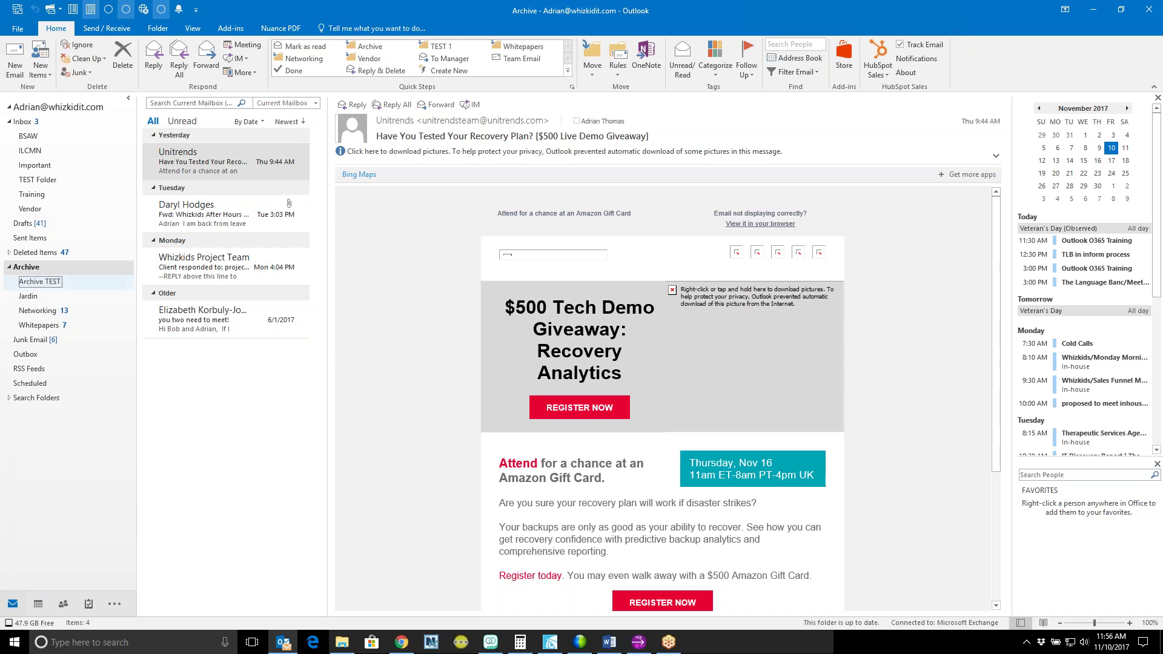
{"action": "left_click", "coordinate": [67, 285]}
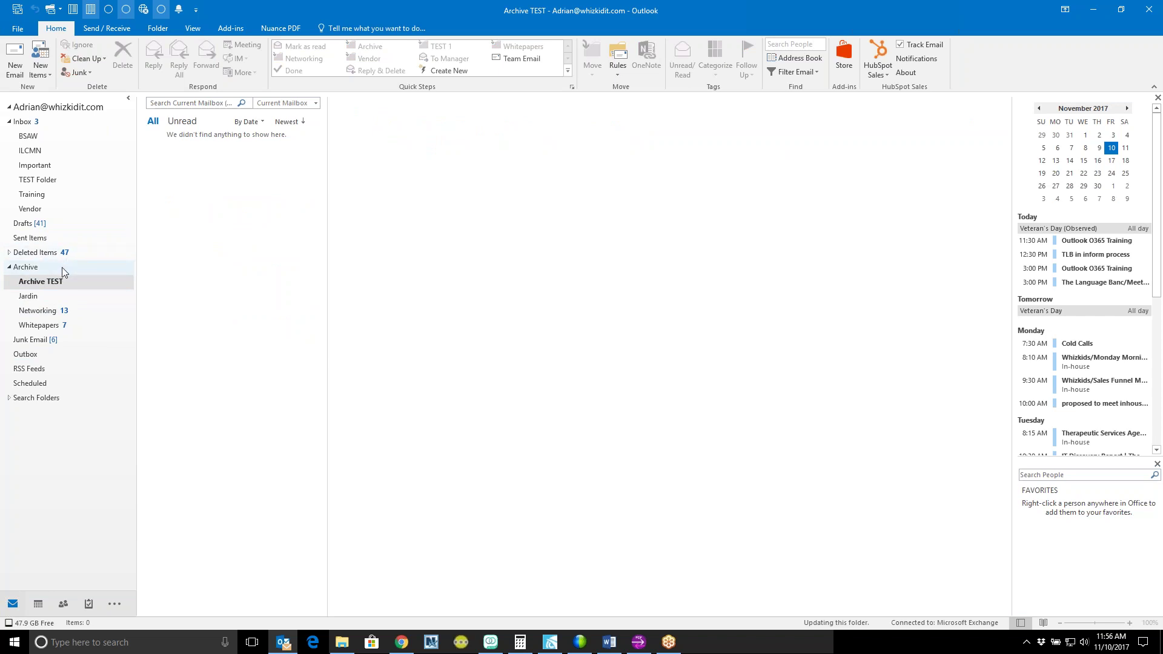
{"action": "left_click", "coordinate": [46, 122]}
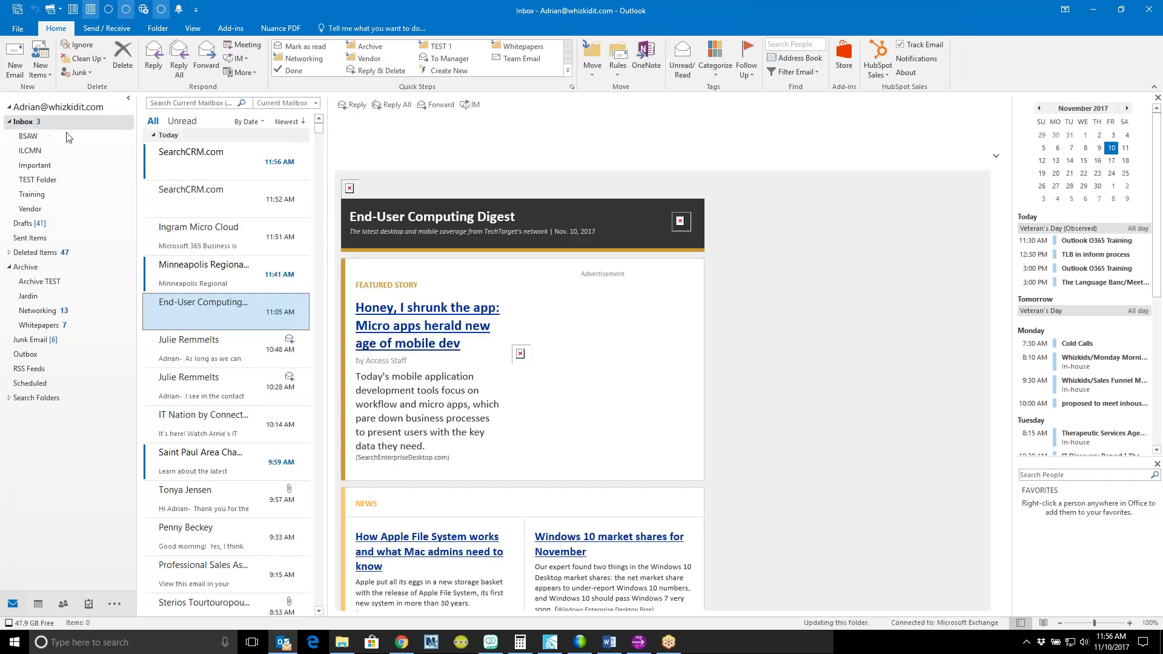
Step: Move both SearchCRM.com messages and the Ingram Micro Cloud email into Archive TEST
{"action": "left_click", "coordinate": [190, 161]}
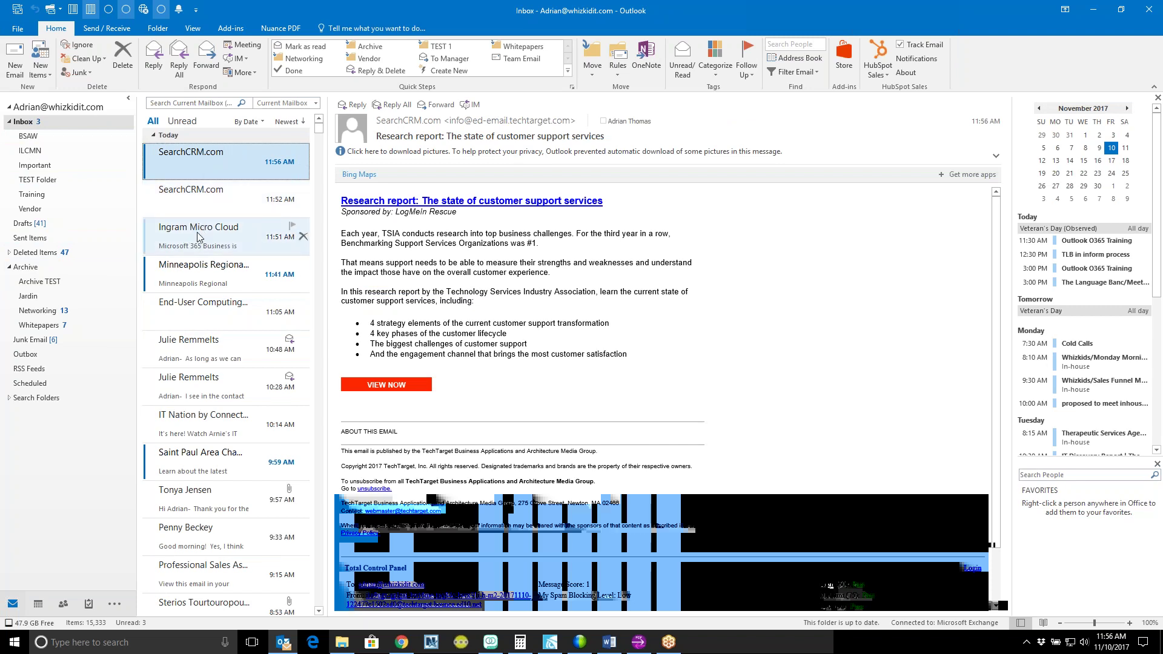
{"action": "left_click", "coordinate": [208, 236], "text": "ctrl"}
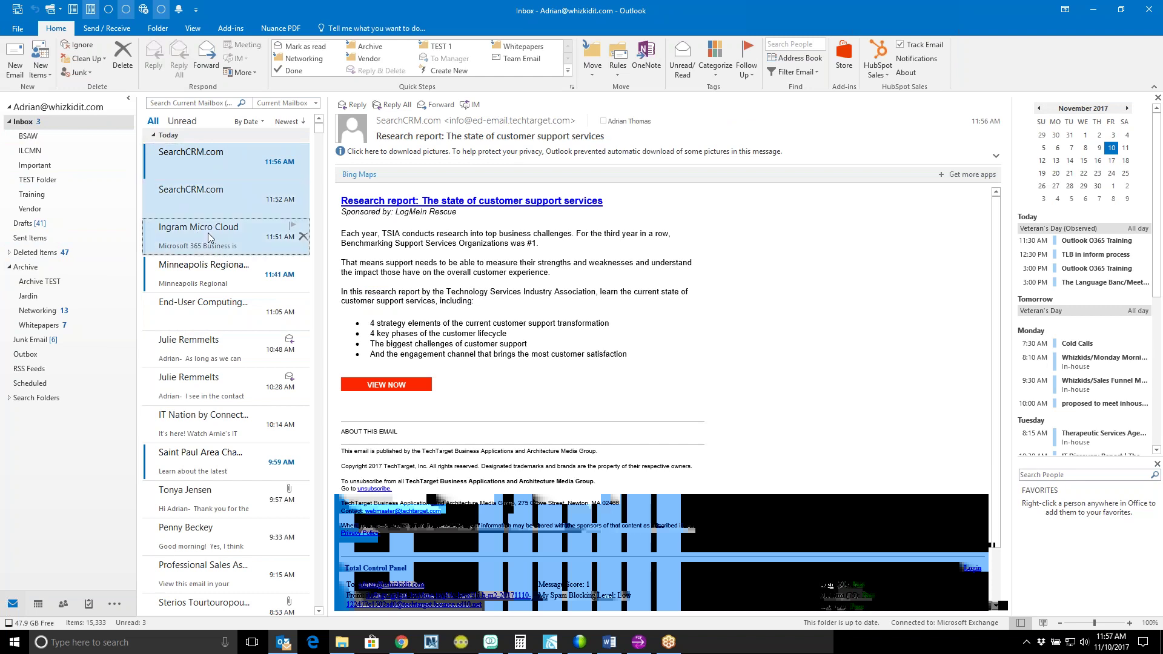
{"action": "right_click", "coordinate": [228, 201]}
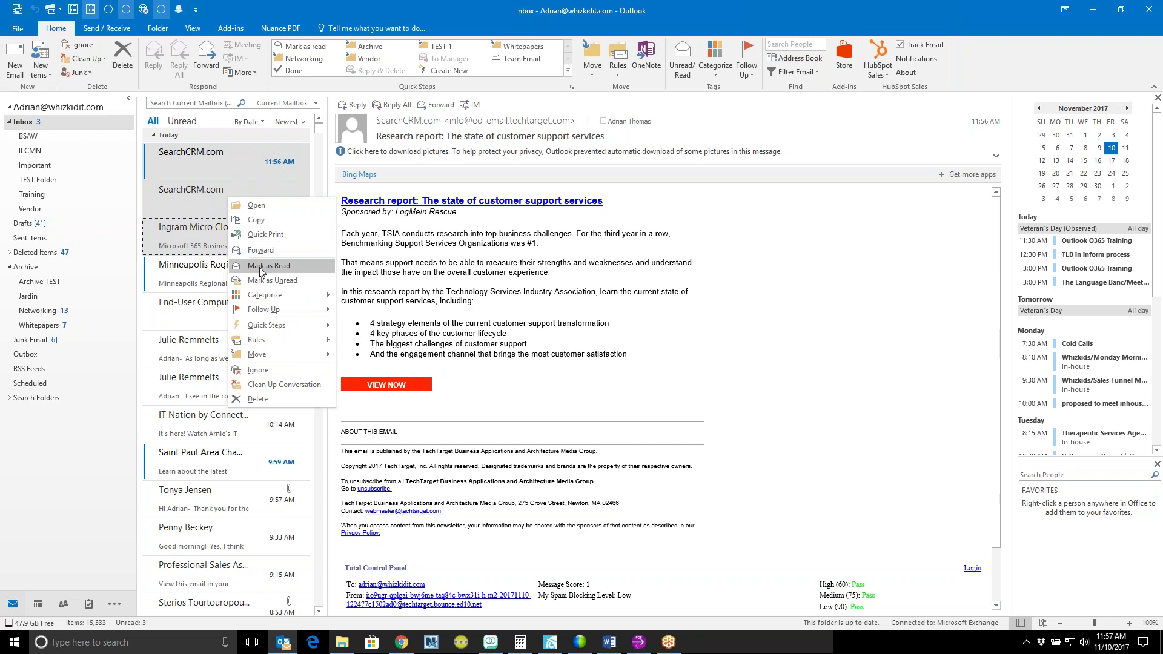
{"action": "mouse_move", "coordinate": [284, 357]}
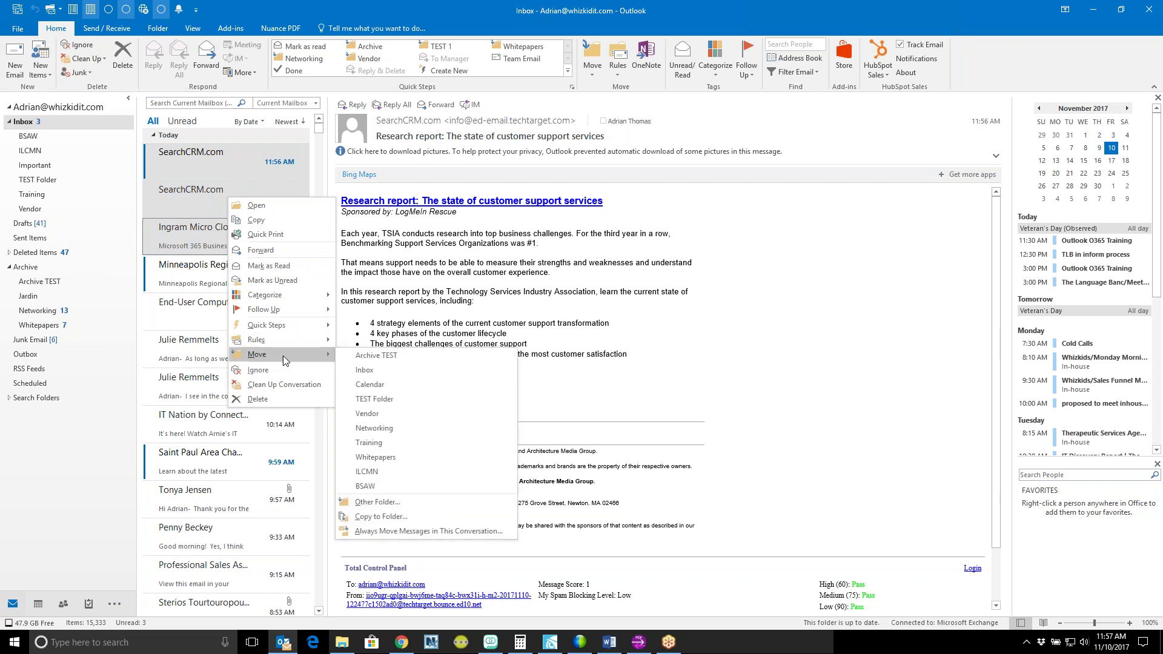
{"action": "left_click", "coordinate": [394, 361]}
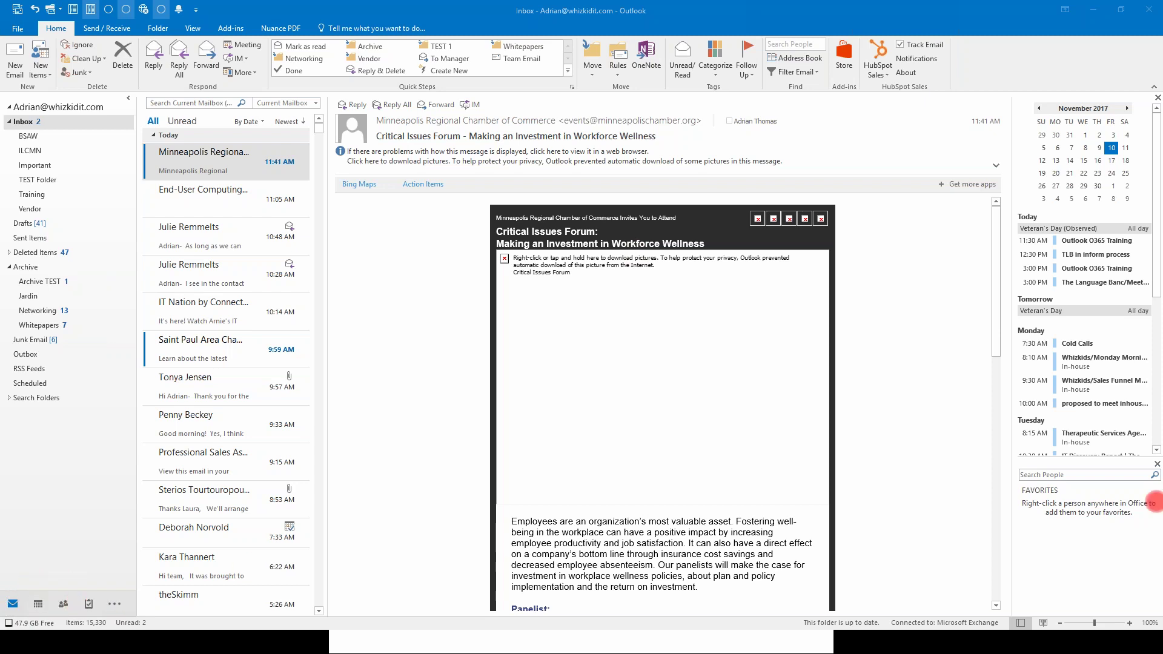
{"action": "left_click", "coordinate": [1156, 501]}
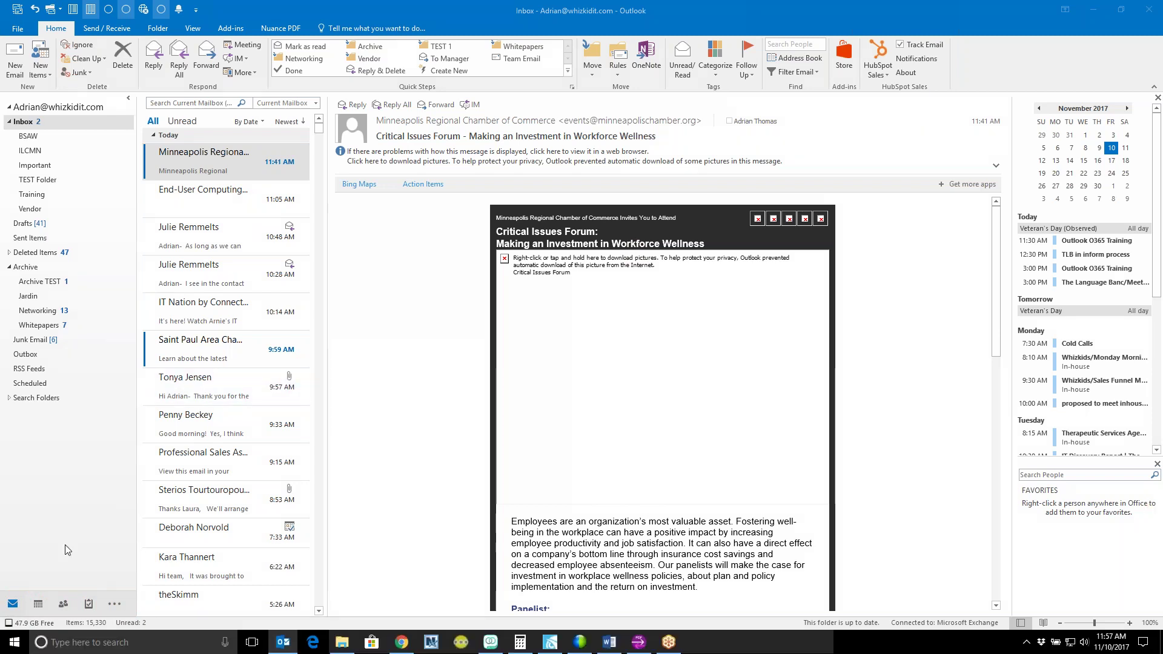
{"action": "left_click", "coordinate": [40, 591]}
{"action": "mouse_move", "coordinate": [38, 604]}
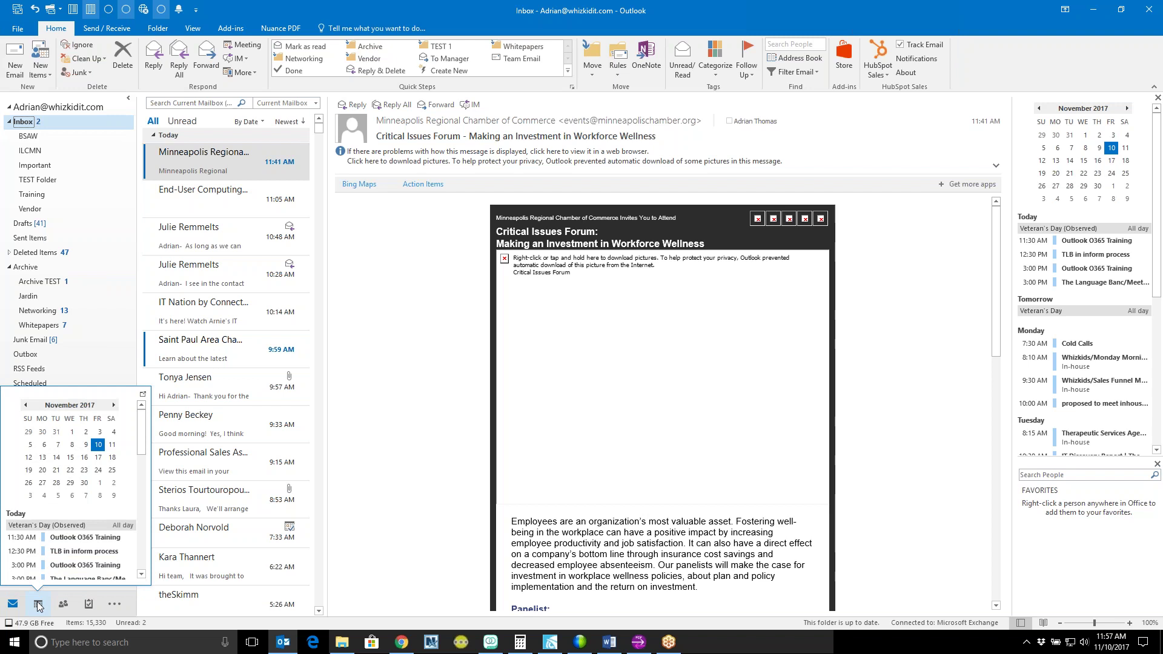
{"action": "scroll", "coordinate": [65, 510], "scroll_direction": "down", "scroll_amount": 2}
{"action": "scroll", "coordinate": [68, 508], "scroll_direction": "up", "scroll_amount": 2}
{"action": "scroll", "coordinate": [70, 483], "scroll_direction": "down", "scroll_amount": 2}
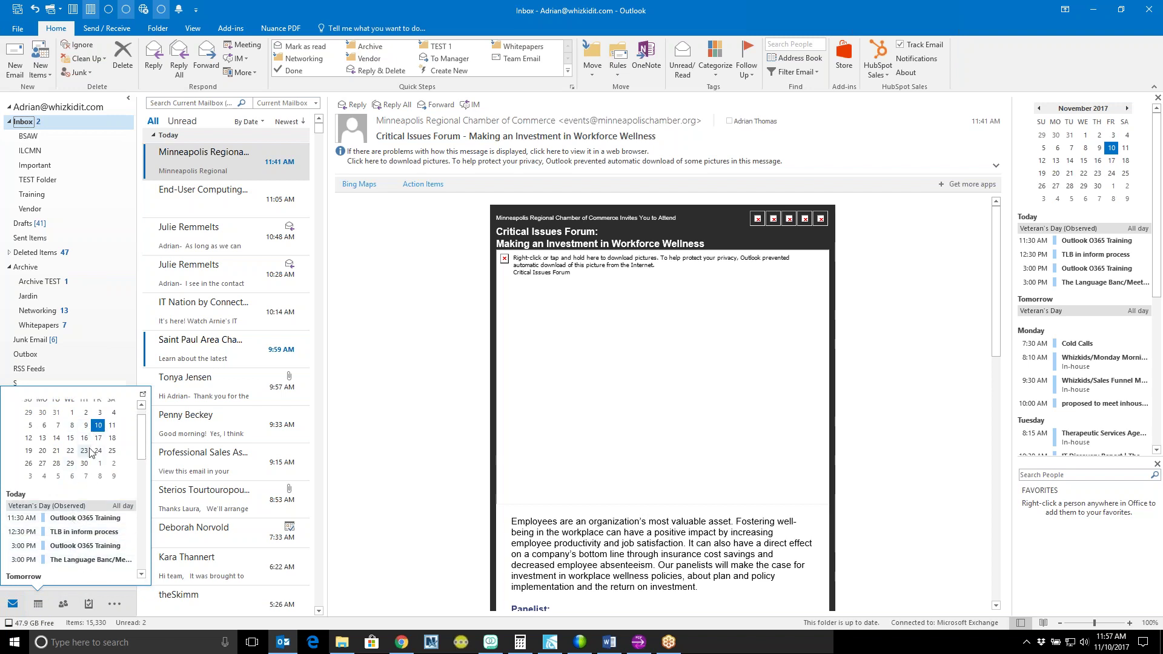
{"action": "left_click", "coordinate": [57, 440]}
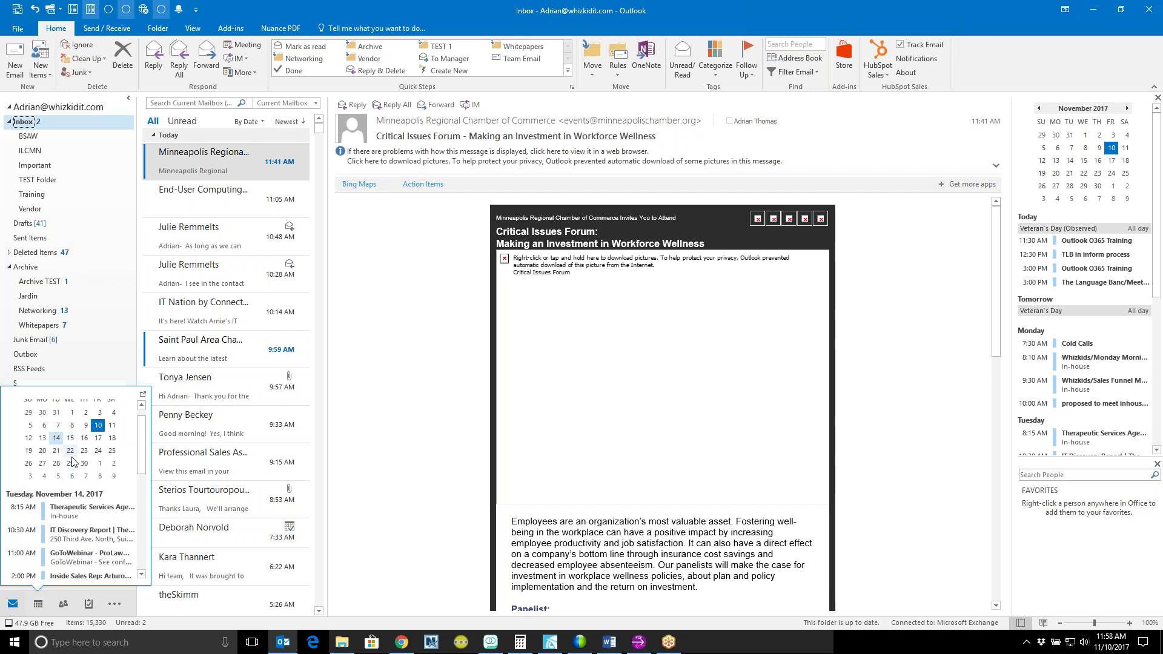
{"action": "left_click", "coordinate": [70, 464]}
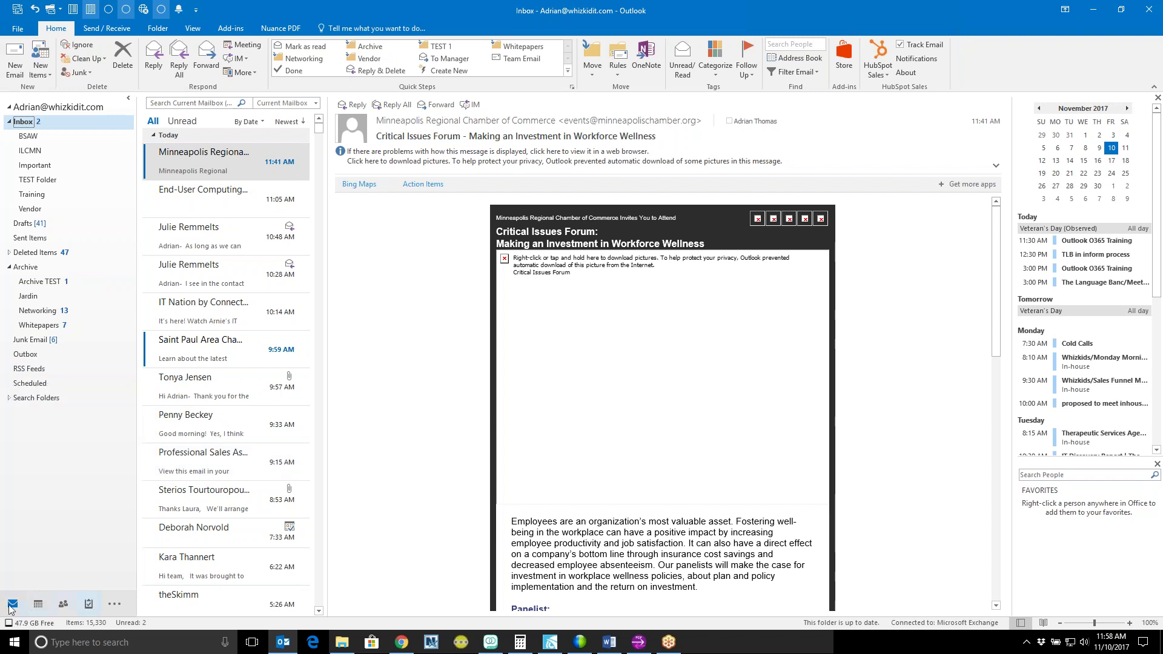
Step: Switch to the Calendar's November 5–11, 2017 week and browse the Send / Receive and Folder ribbon tabs
{"action": "left_click", "coordinate": [37, 604]}
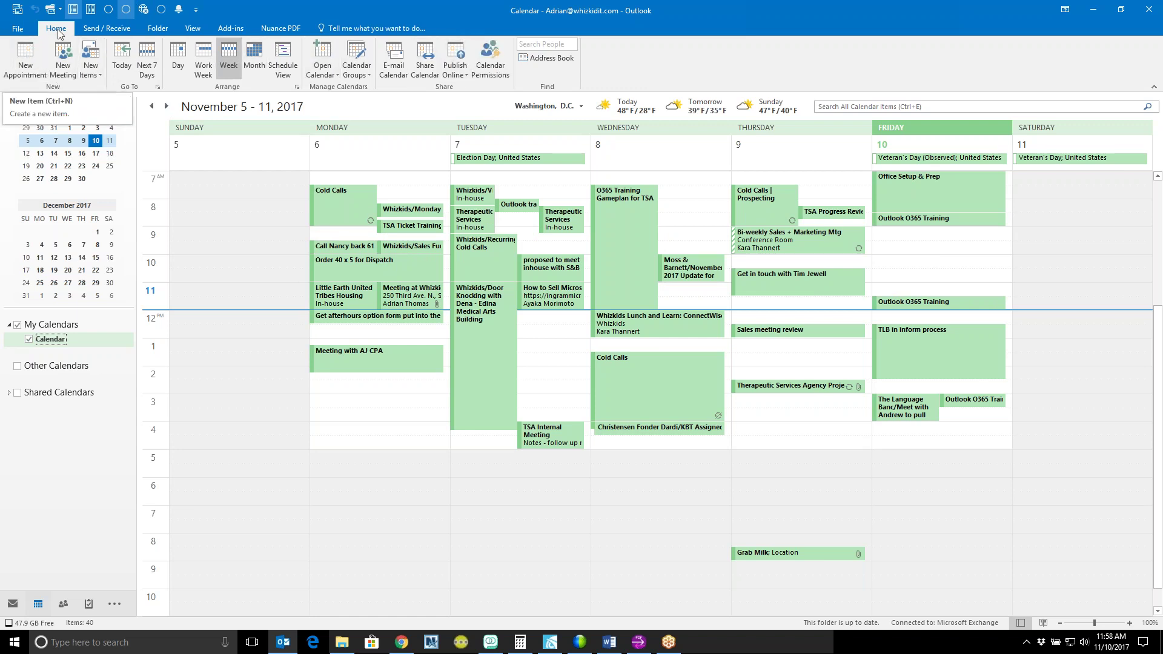
{"action": "left_click", "coordinate": [91, 29]}
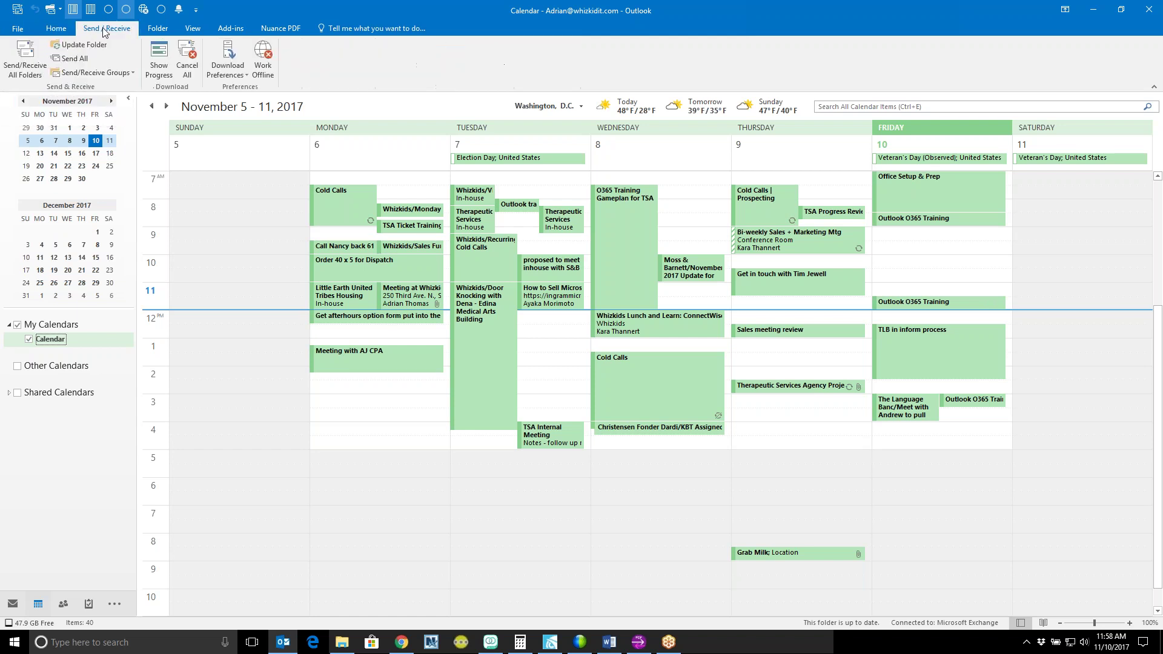
{"action": "left_click", "coordinate": [157, 29]}
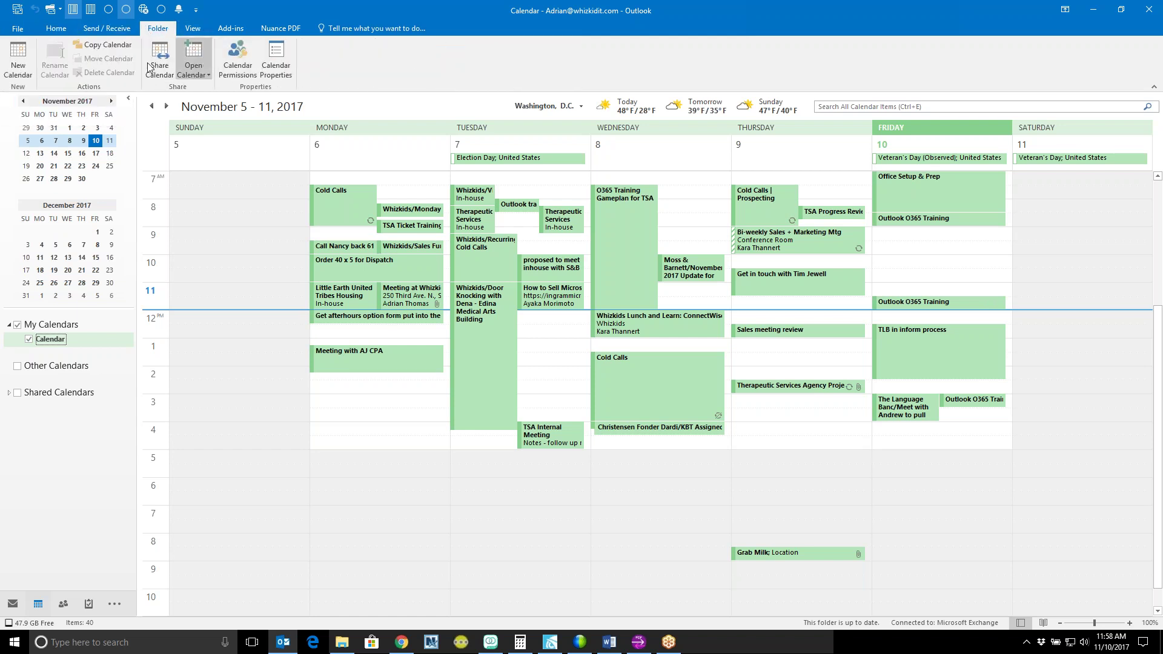
{"action": "left_click", "coordinate": [105, 30]}
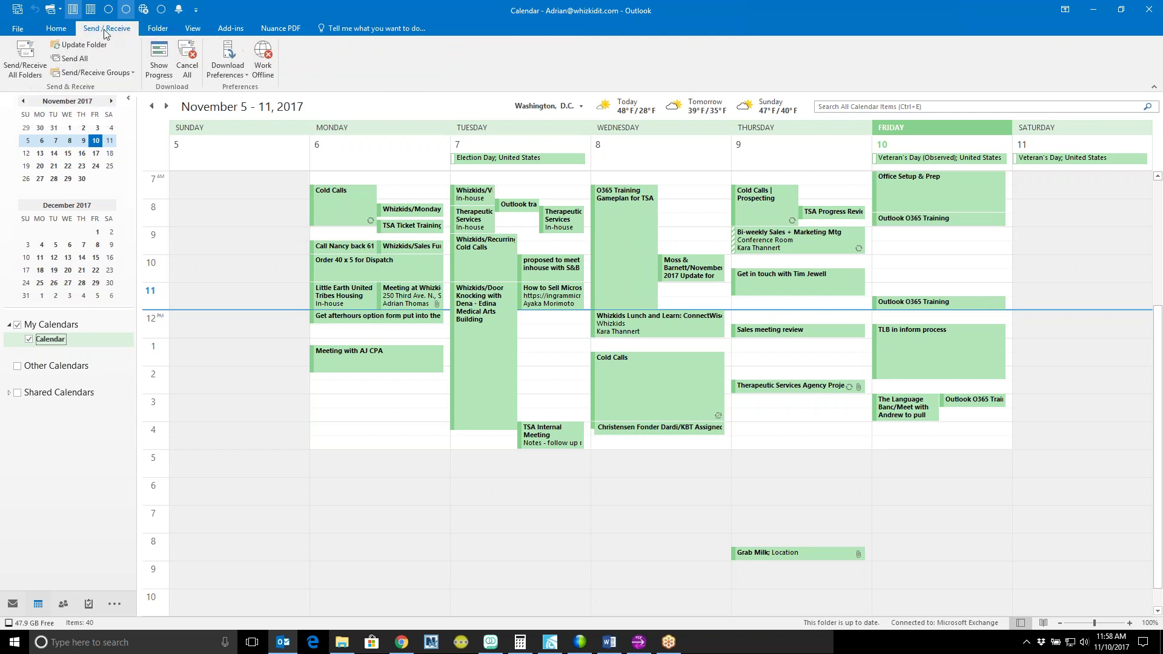
{"action": "left_click", "coordinate": [56, 28]}
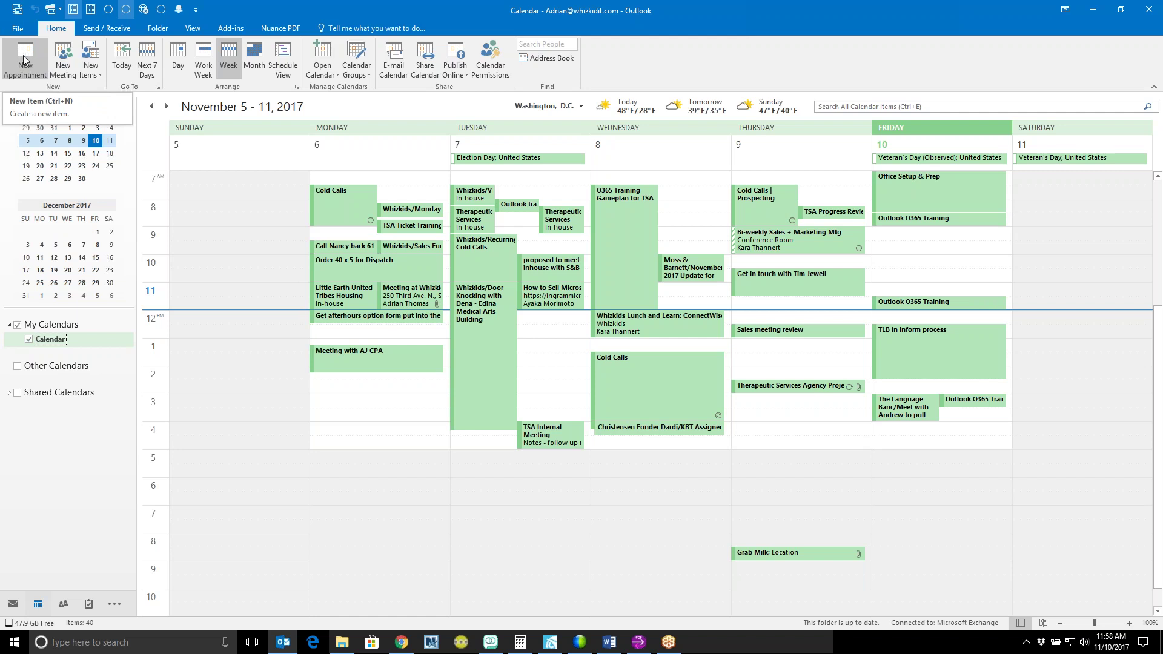
Step: Start a new appointment titled 'Pick up items for Office Party' at location 'Whole Foods'
{"action": "left_click", "coordinate": [24, 61]}
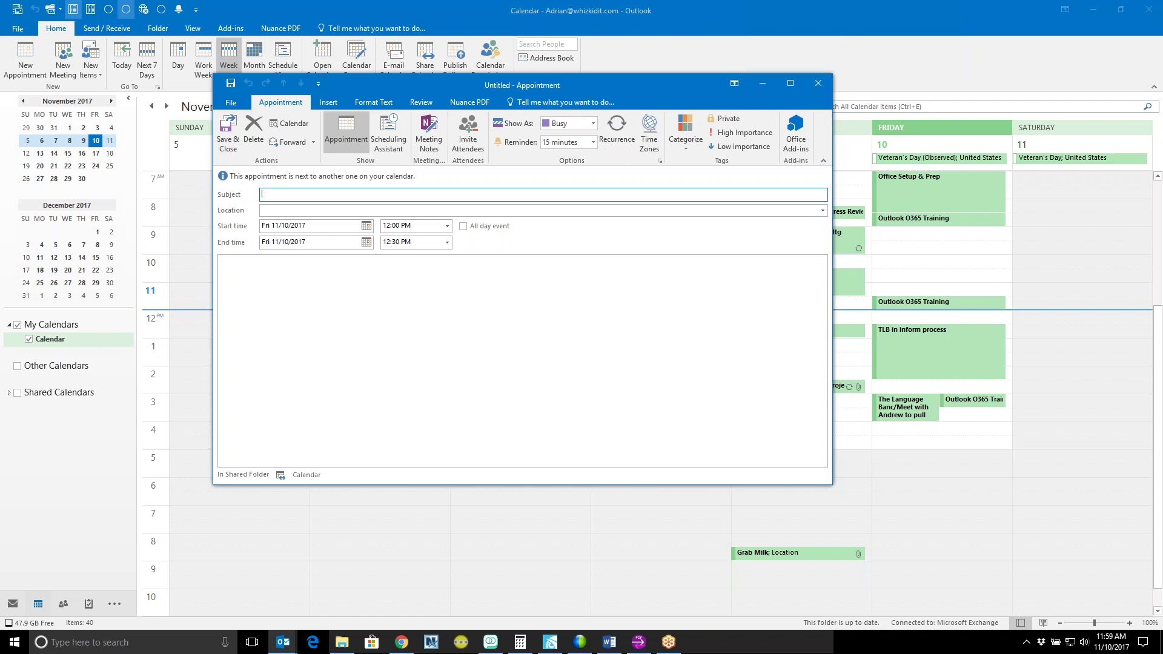
{"action": "left_click_drag", "start_coordinate": [387, 92], "coordinate": [435, 114]}
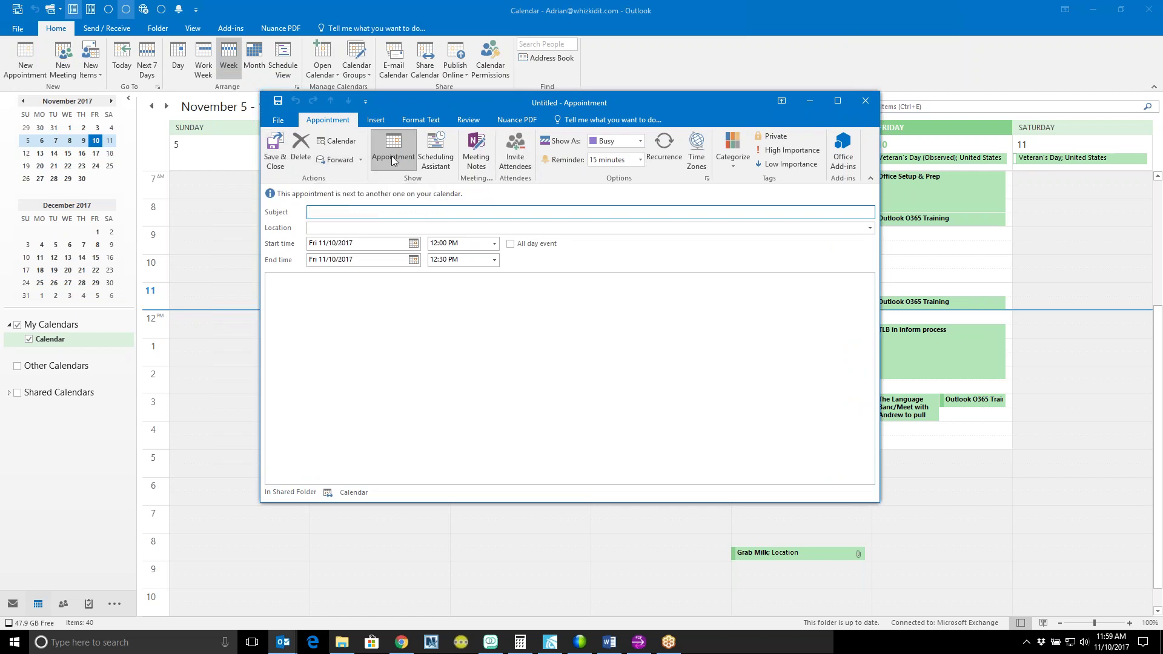
{"action": "left_click", "coordinate": [381, 121]}
{"action": "left_click", "coordinate": [421, 120]}
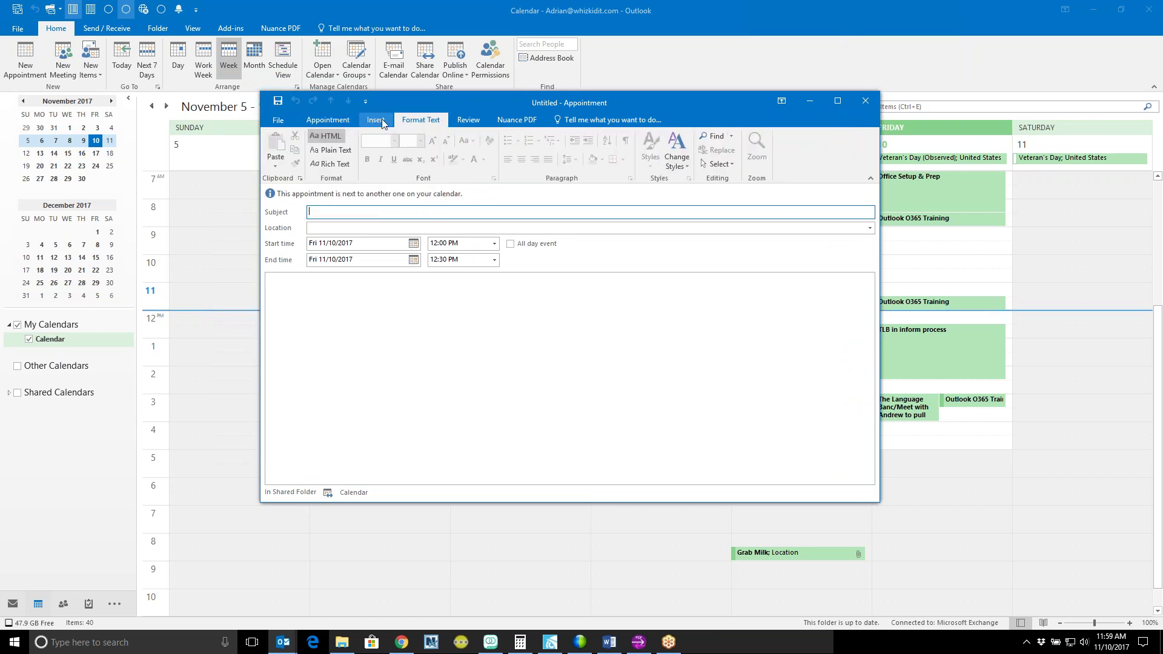
{"action": "left_click", "coordinate": [482, 120]}
{"action": "left_click", "coordinate": [330, 120]}
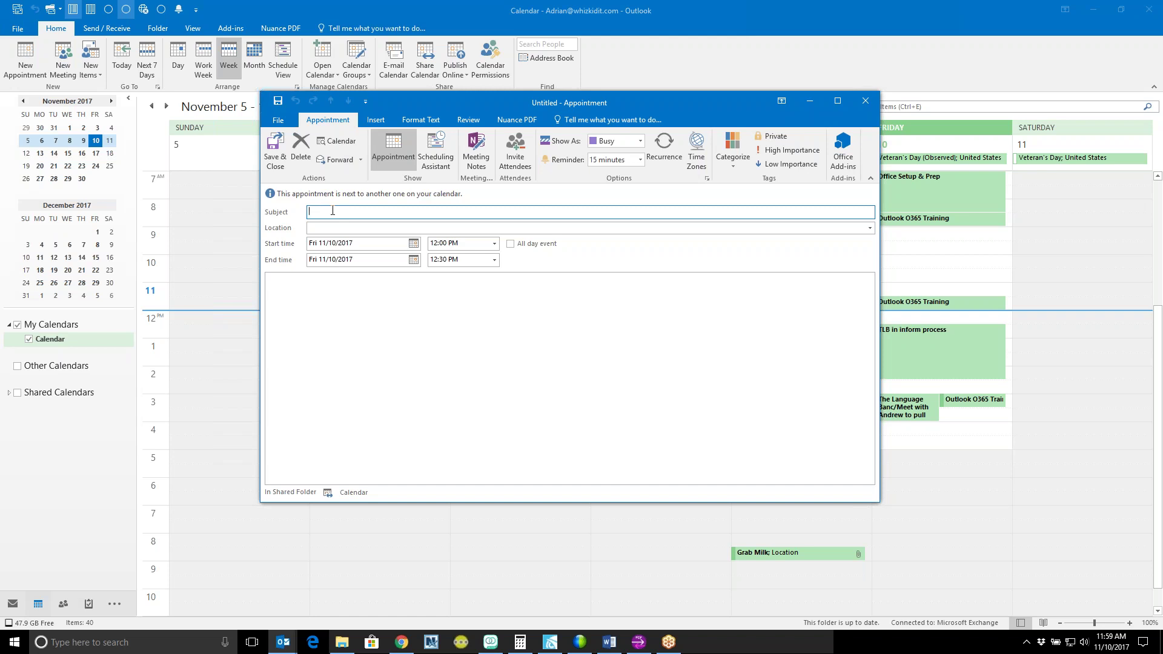
{"action": "type", "text": "Pick up items for Office Party"}
{"action": "left_click", "coordinate": [500, 228]}
{"action": "type", "text": "Whole Foods"}
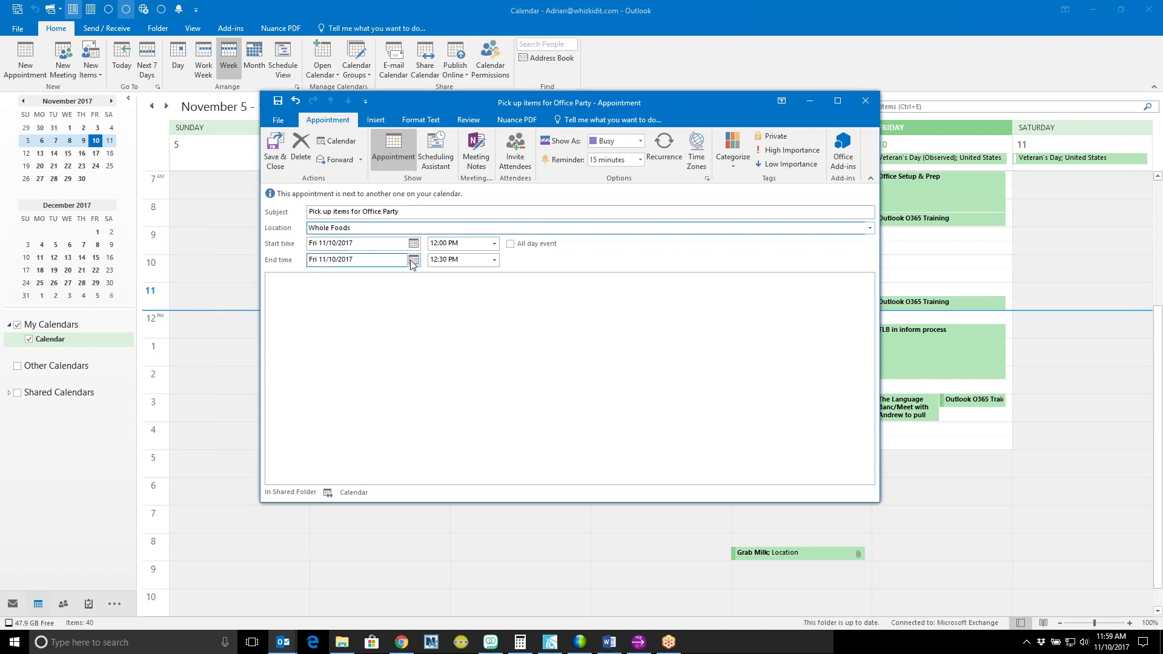
Step: Set the appointment to run from 1:00 PM to 1:55 PM
{"action": "left_click", "coordinate": [494, 244]}
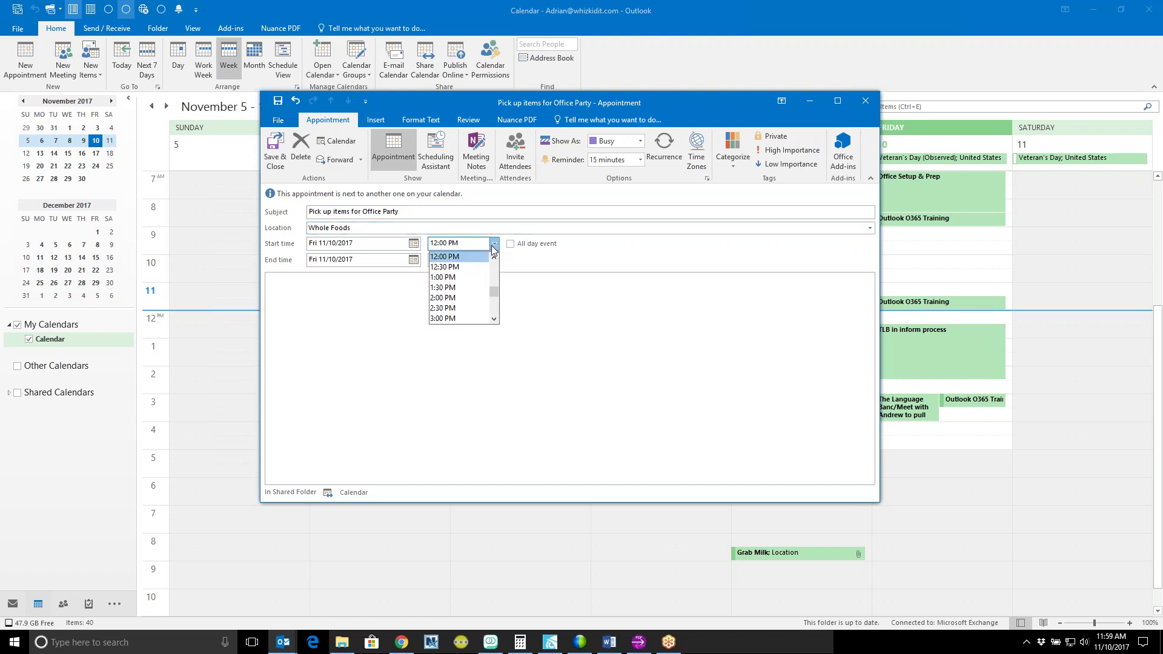
{"action": "left_click", "coordinate": [476, 278]}
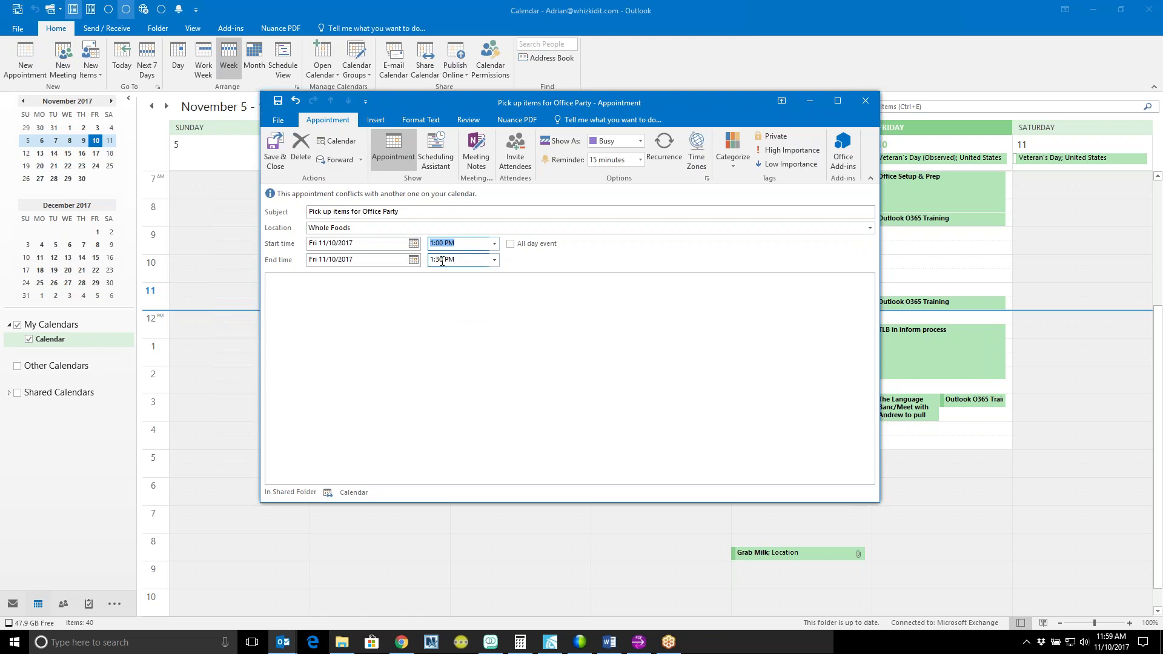
{"action": "left_click", "coordinate": [495, 260]}
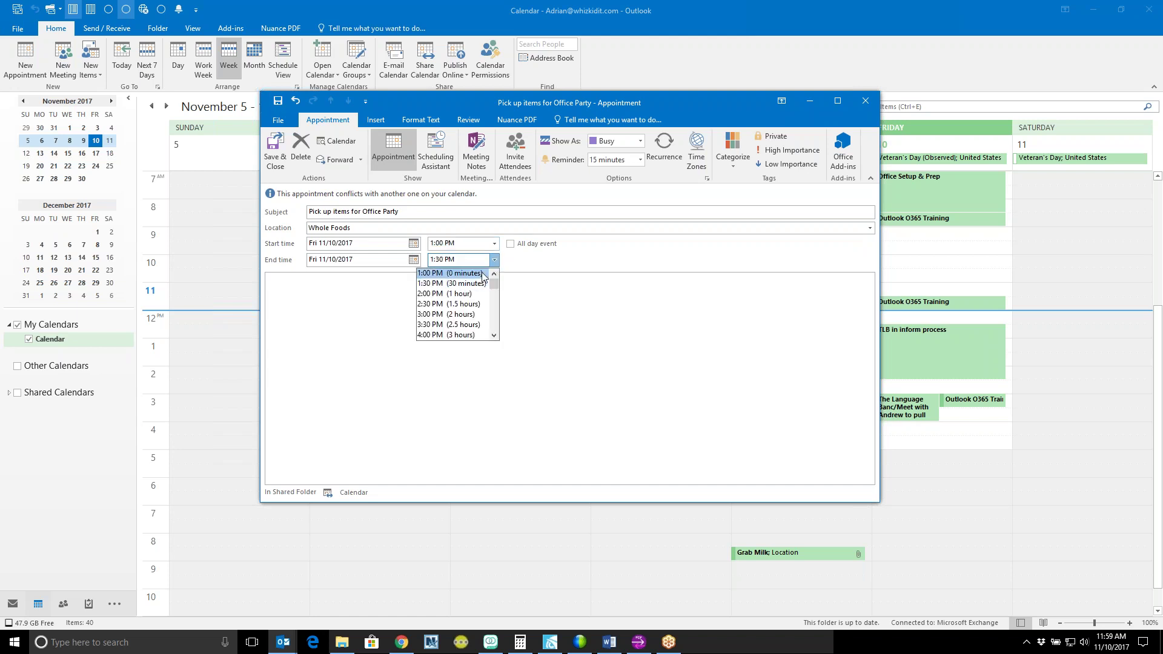
{"action": "left_click", "coordinate": [474, 273]}
{"action": "left_click", "coordinate": [494, 260]}
{"action": "left_click", "coordinate": [463, 264]}
{"action": "left_click", "coordinate": [446, 265]}
{"action": "left_click", "coordinate": [445, 266]}
{"action": "key", "text": "BackSpace"}
{"action": "key", "text": "BackSpace"}
{"action": "type", "text": "55"}
Step: Add the note 'List for items to pick up' and save the appointment
{"action": "left_click", "coordinate": [433, 297]}
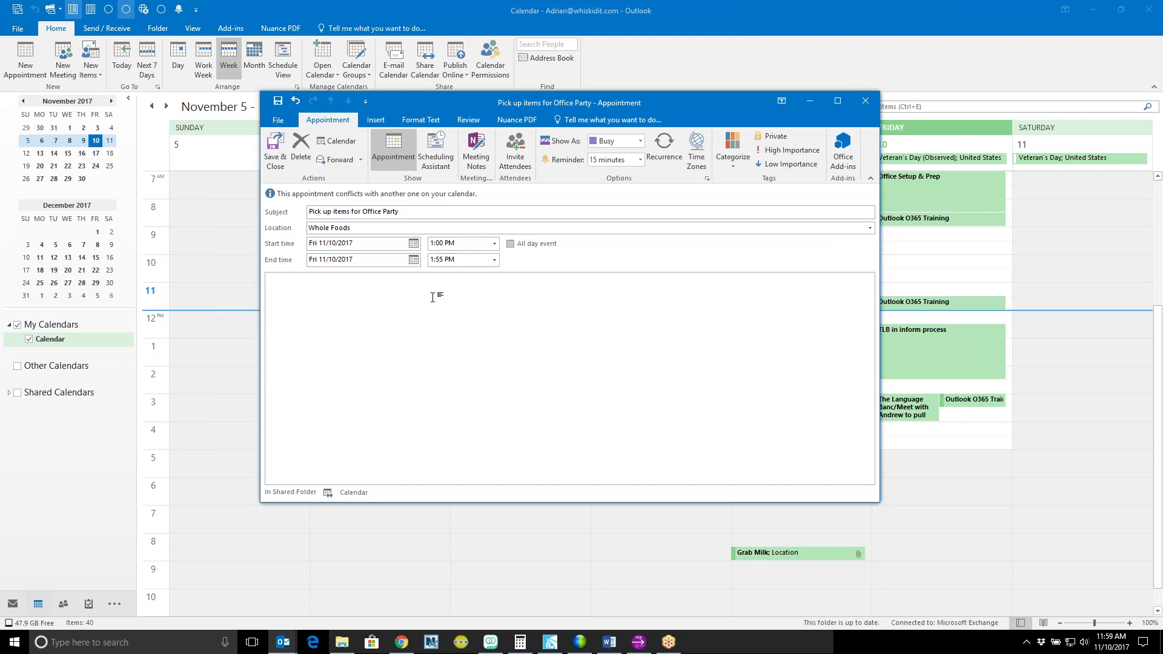
{"action": "left_click", "coordinate": [456, 211]}
{"action": "key", "text": "Tab"}
{"action": "left_click", "coordinate": [369, 281]}
{"action": "type", "text": "List for items to pick up"}
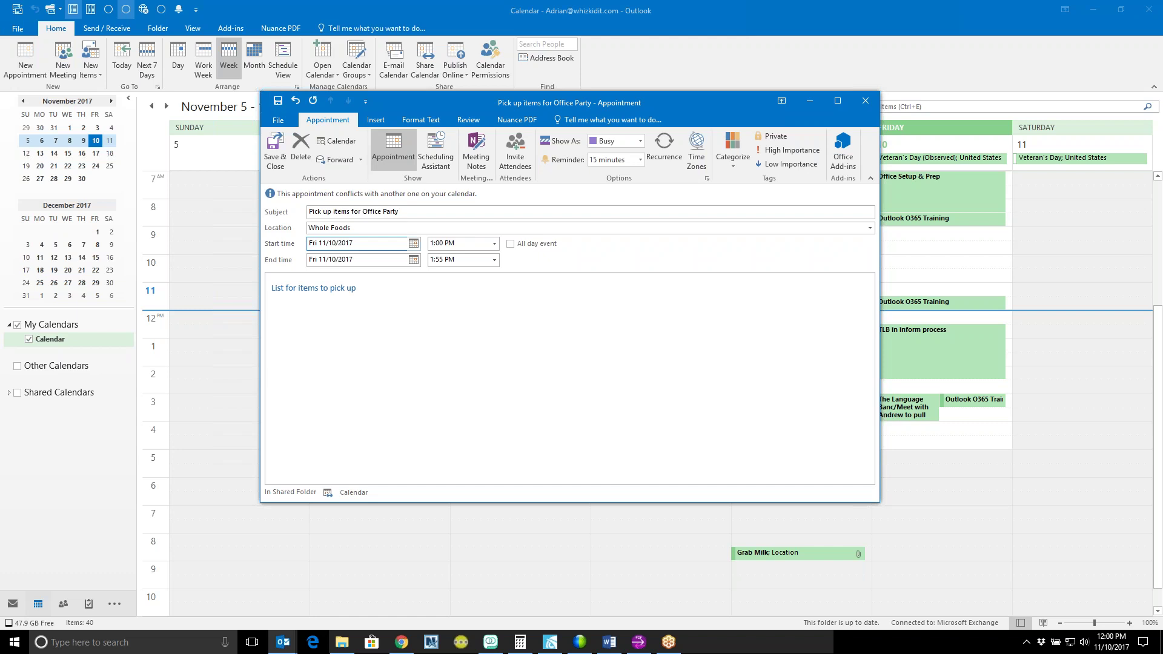
{"action": "left_click", "coordinate": [275, 150]}
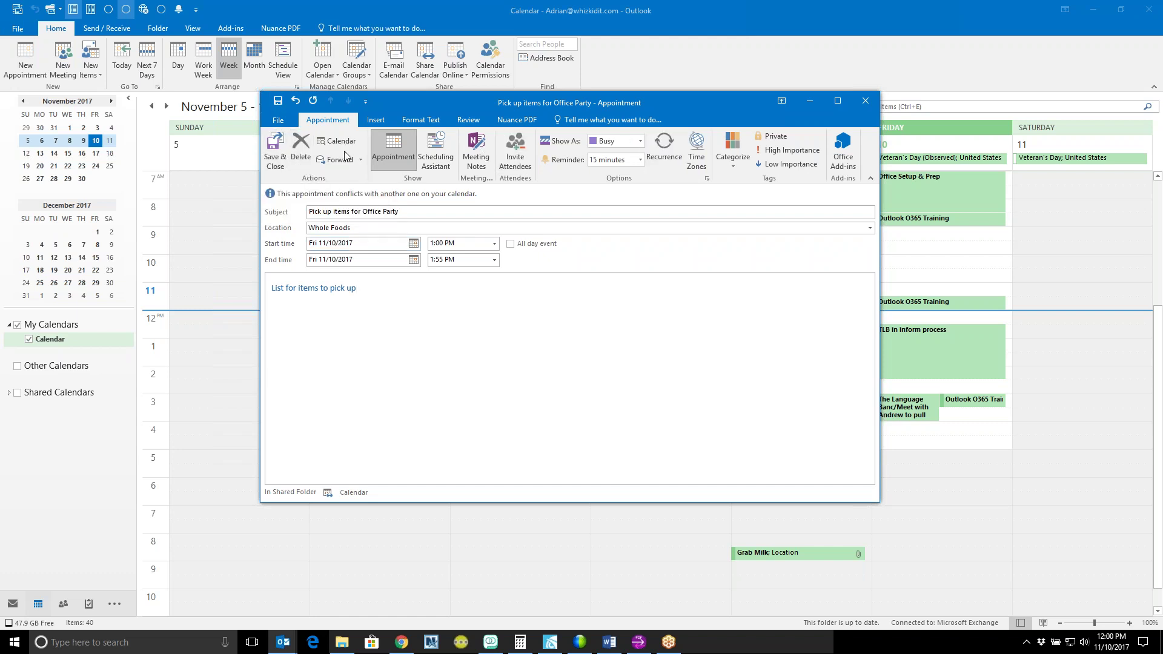
Step: Save the appointment and check its peek card on Friday, November 10 at 1:00 PM
{"action": "left_click", "coordinate": [275, 150]}
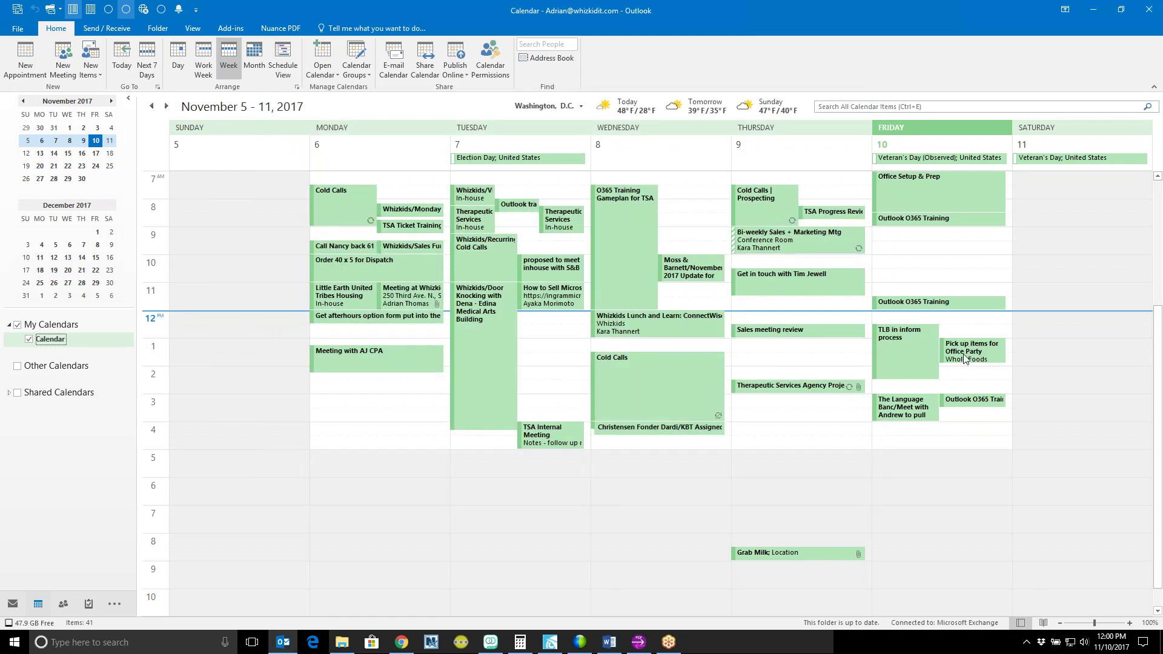
{"action": "mouse_move", "coordinate": [965, 355]}
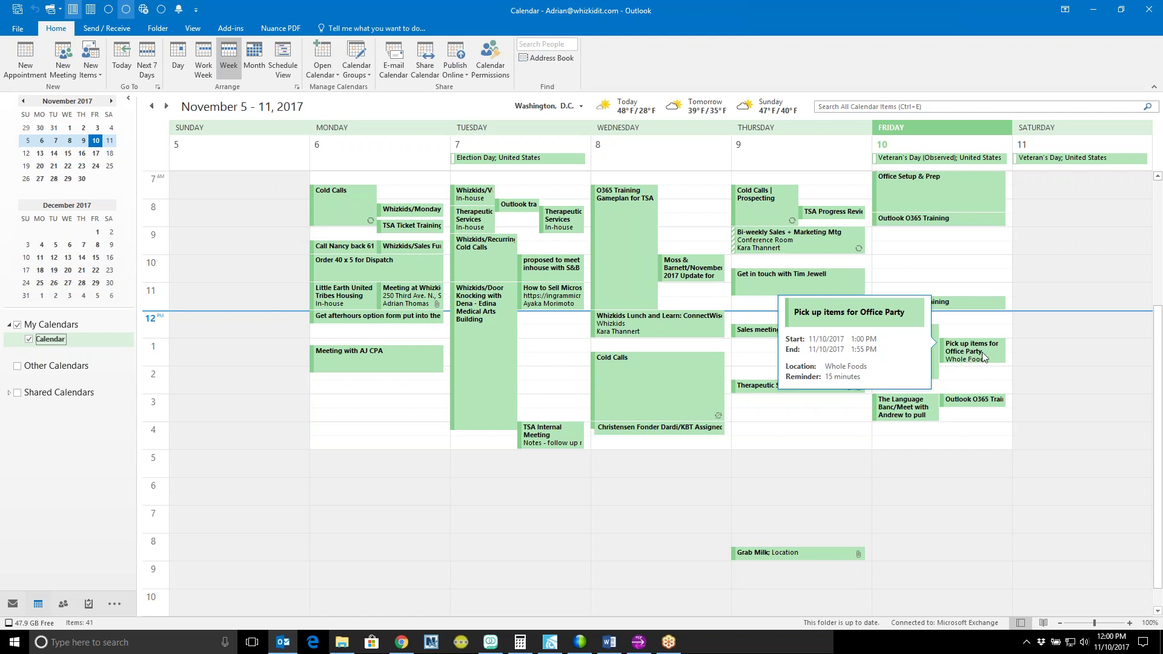
{"action": "left_click", "coordinate": [979, 373]}
{"action": "left_click", "coordinate": [981, 356]}
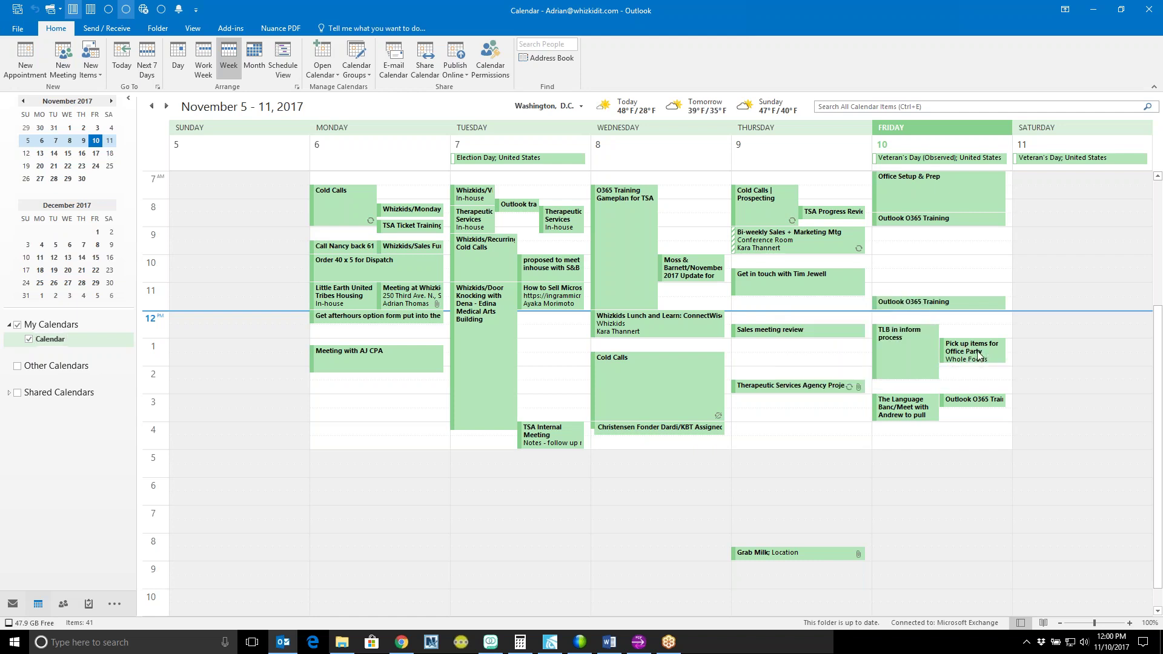
{"action": "left_click", "coordinate": [978, 332]}
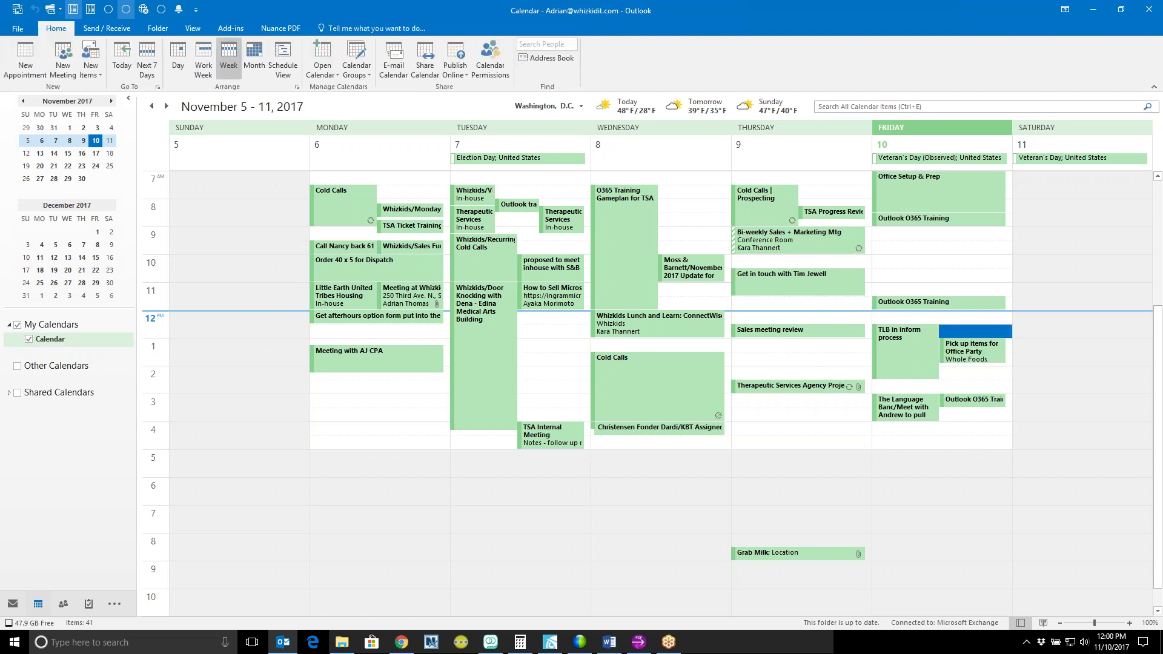
{"action": "mouse_move", "coordinate": [965, 353]}
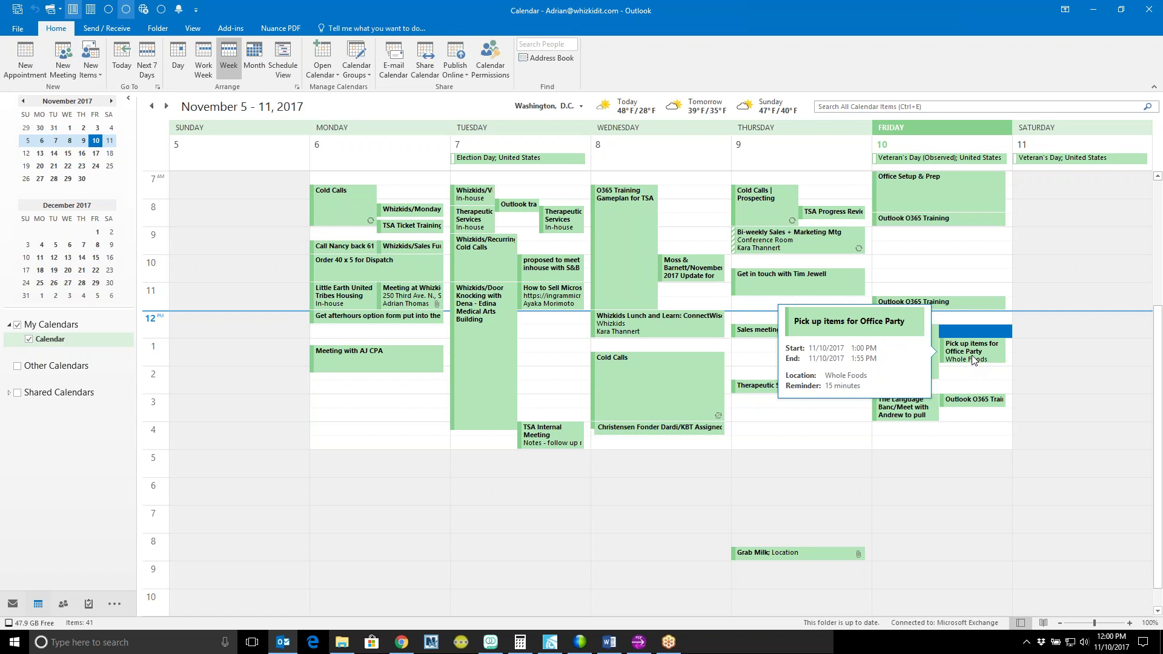
Step: Reopen the Office Party pickup appointment and turn it into a meeting invitation
{"action": "double_click", "coordinate": [972, 357]}
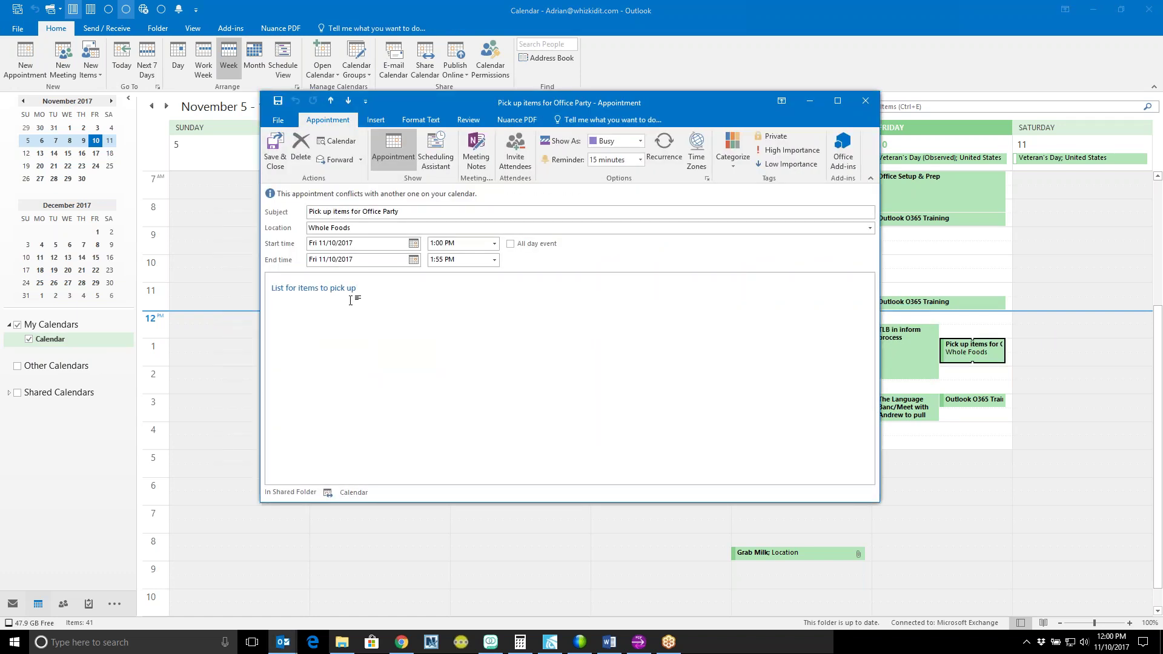
{"action": "left_click_drag", "start_coordinate": [356, 290], "coordinate": [288, 290]}
{"action": "left_click", "coordinate": [335, 312]}
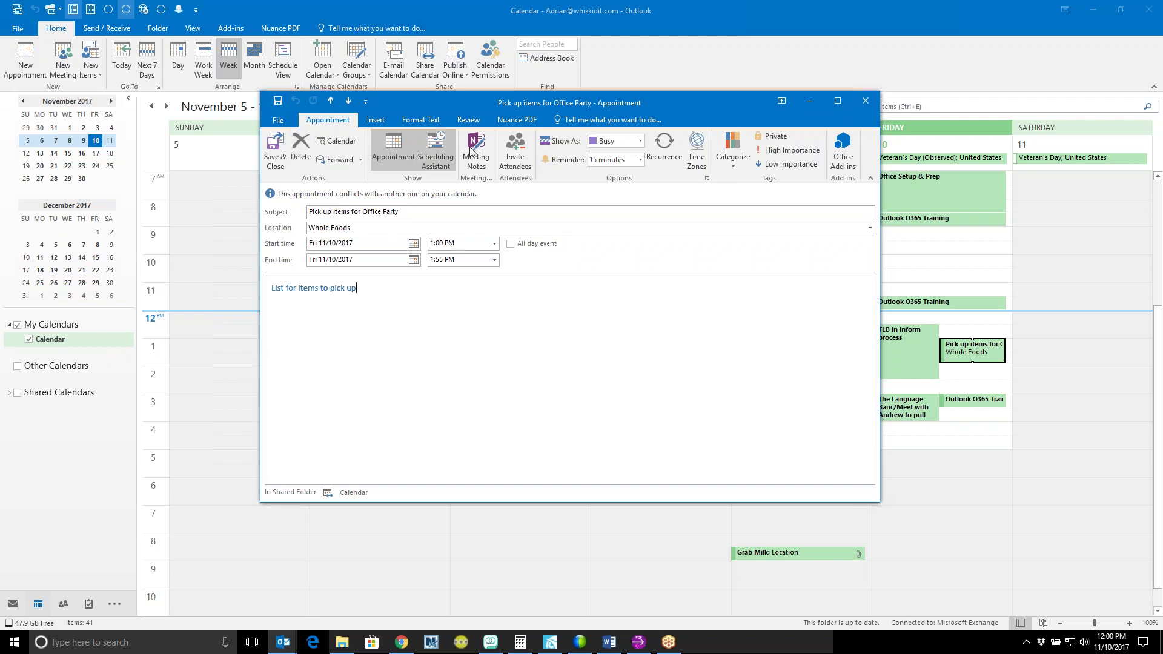
{"action": "left_click", "coordinate": [526, 154]}
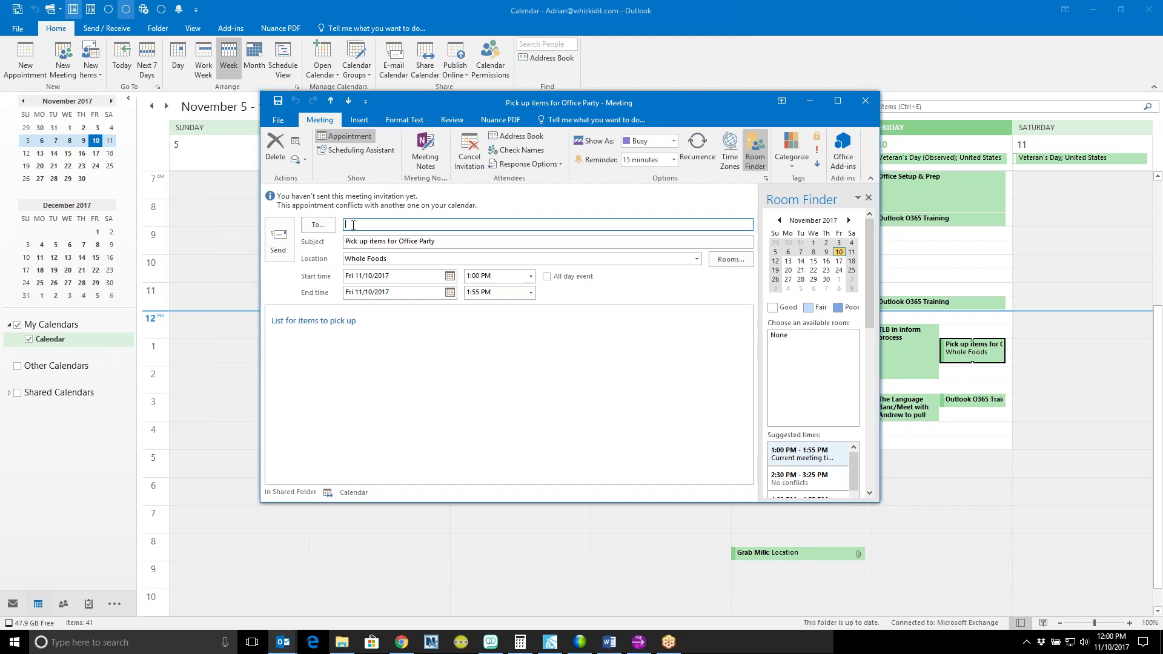
Step: Address the invitation to two attendees chosen from the name suggestions
{"action": "type", "text": "kara"}
{"action": "key", "text": "Return"}
{"action": "type", "text": "steph"}
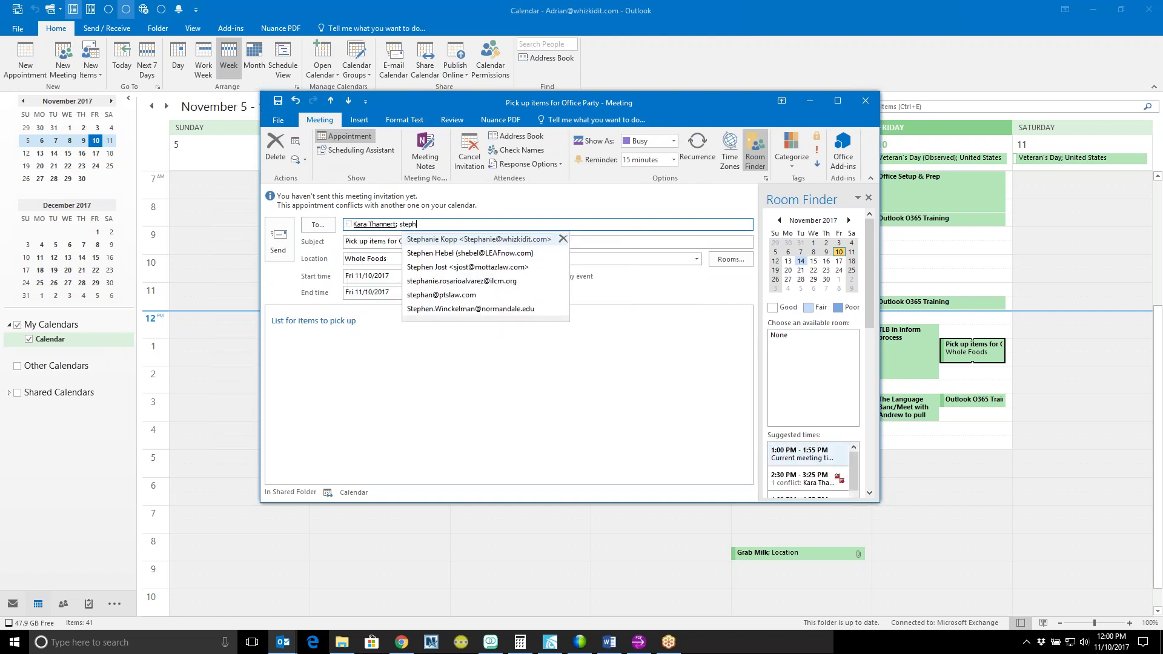
{"action": "key", "text": "Return"}
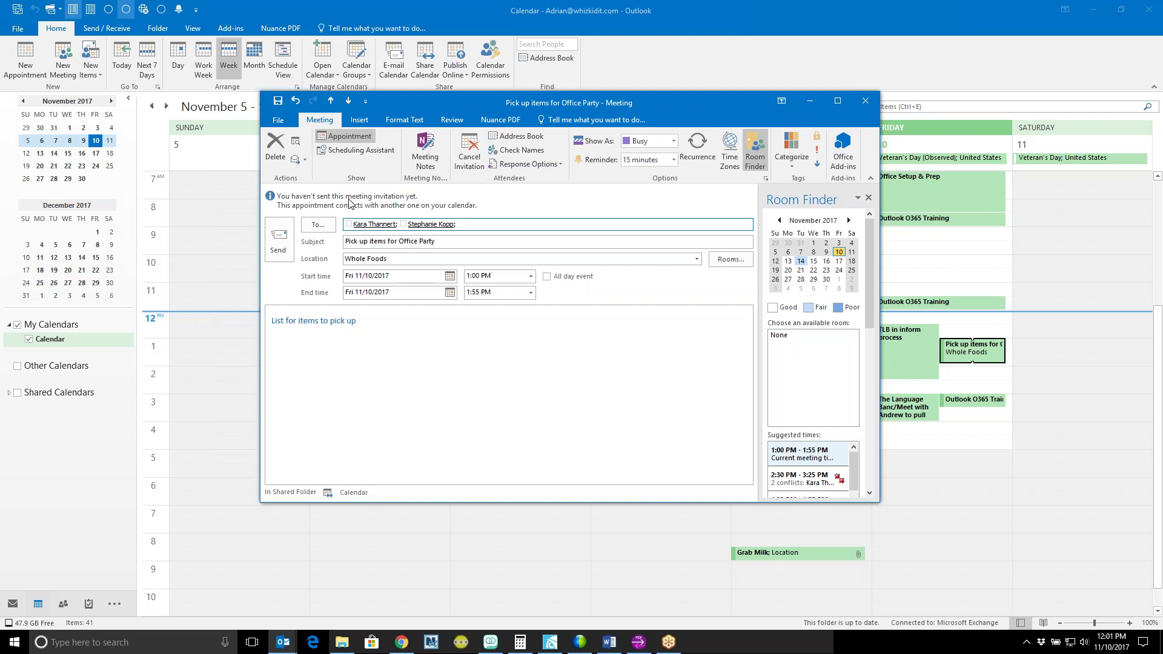
Step: Bring up the recent files list for attaching a file to the invitation
{"action": "left_click", "coordinate": [416, 335]}
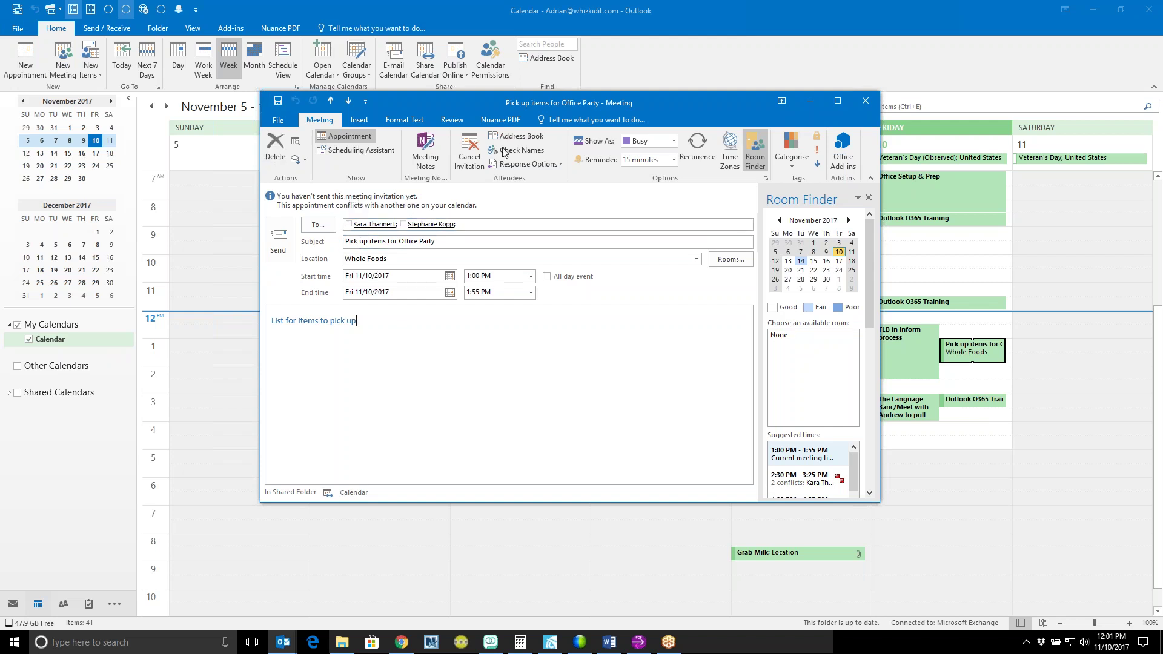
{"action": "left_click", "coordinate": [360, 120]}
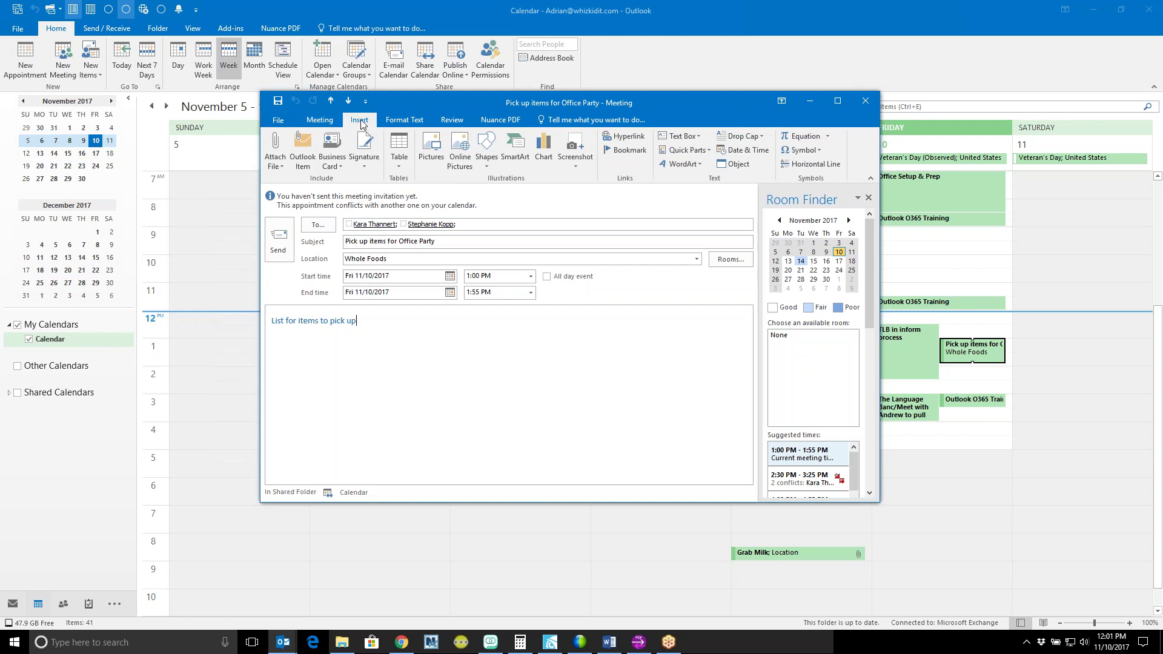
{"action": "left_click", "coordinate": [275, 150]}
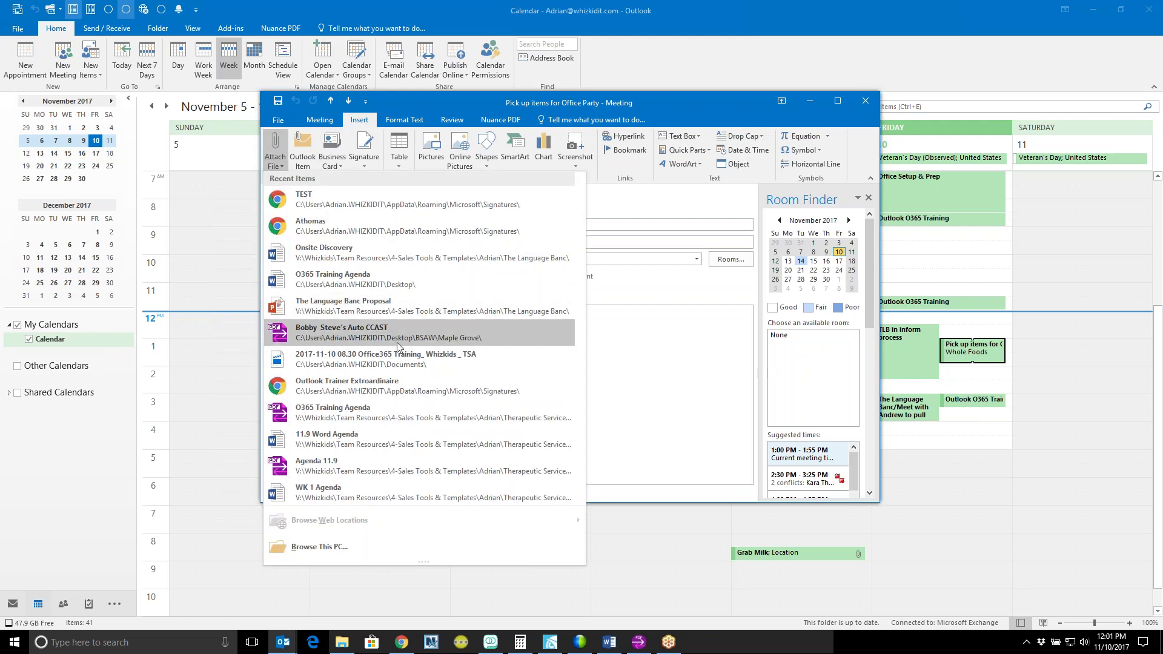
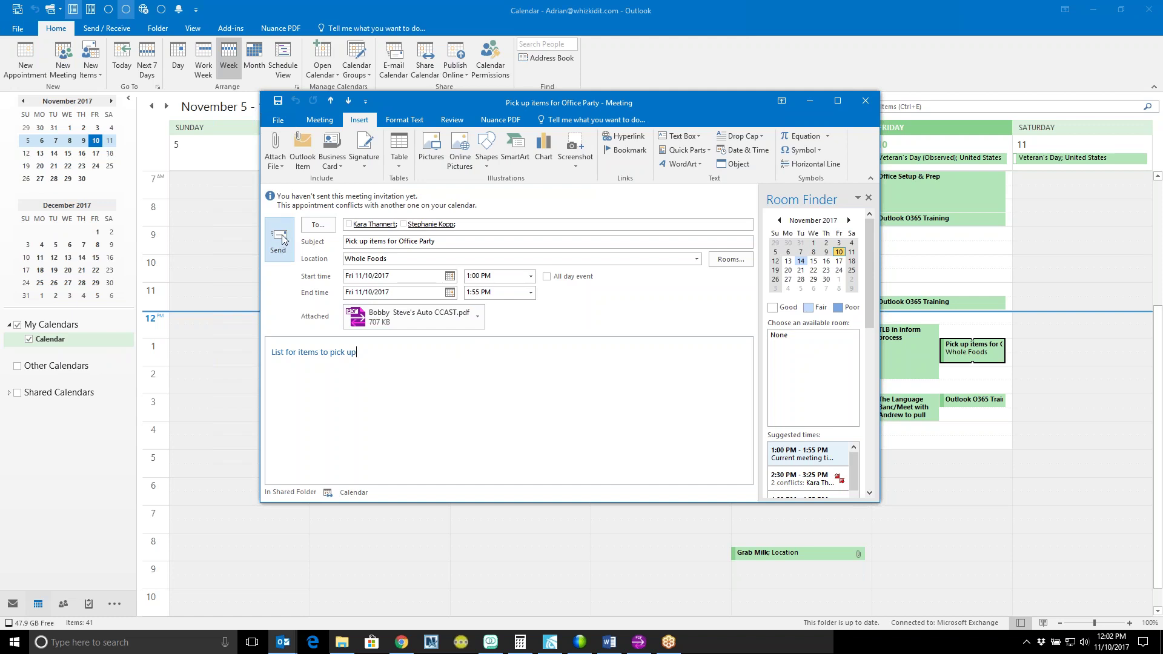
Step: Cancel the invitation to revert it to a plain appointment, then close it without saving
{"action": "left_click", "coordinate": [319, 120]}
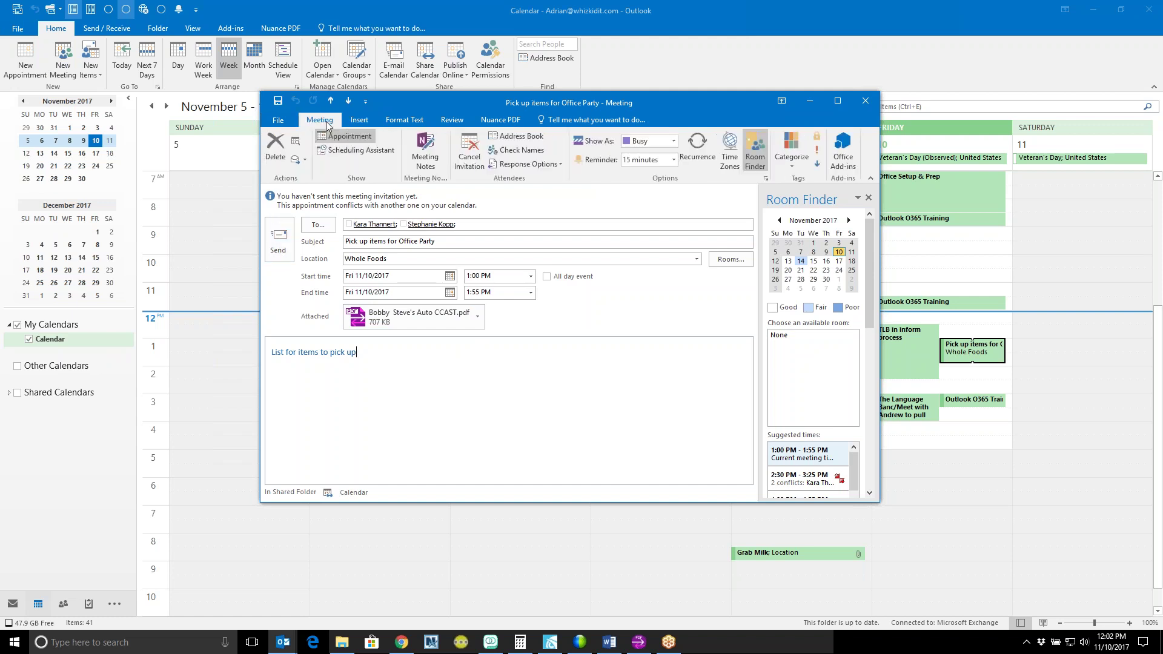
{"action": "left_click", "coordinate": [471, 154]}
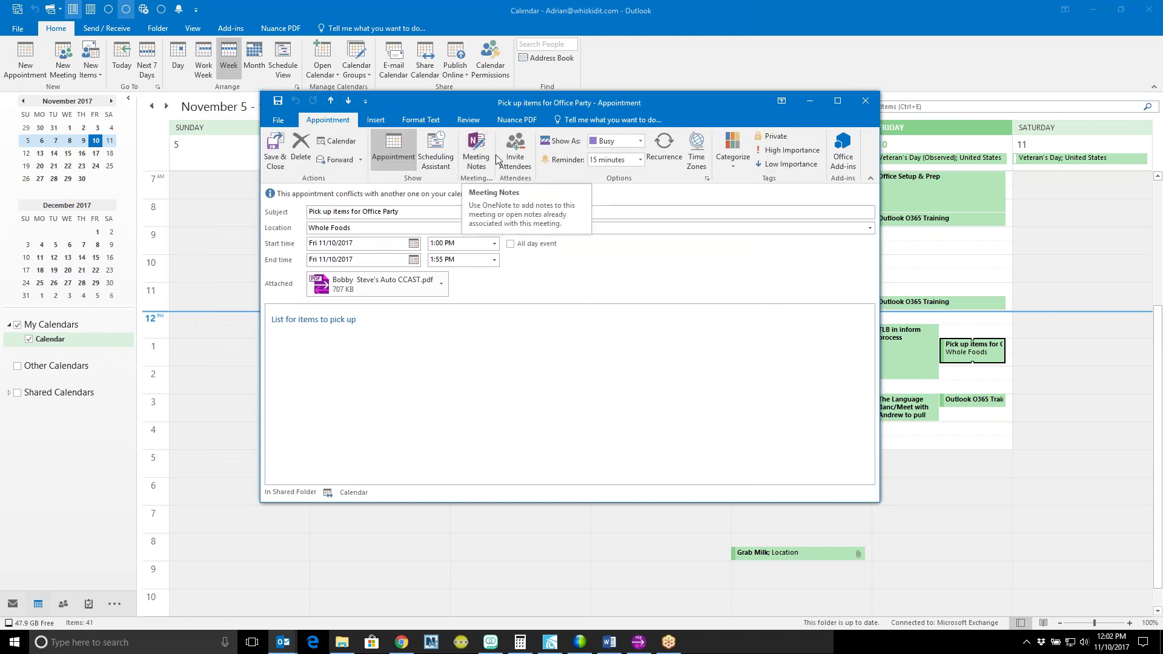
{"action": "left_click", "coordinate": [865, 101]}
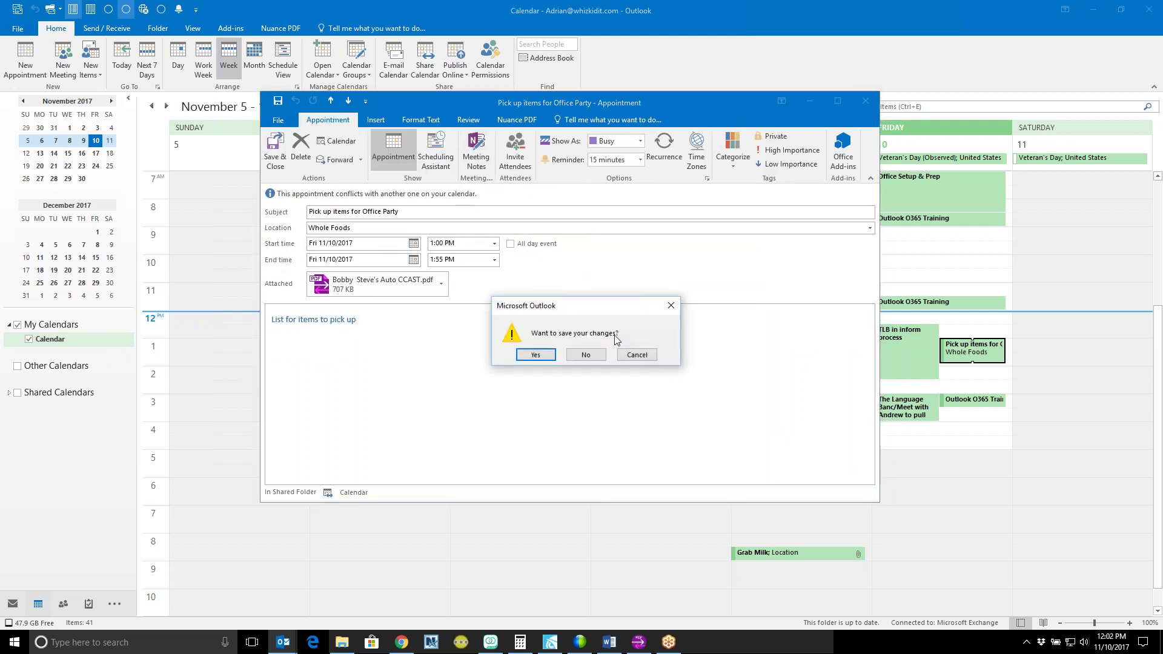
{"action": "left_click", "coordinate": [587, 355]}
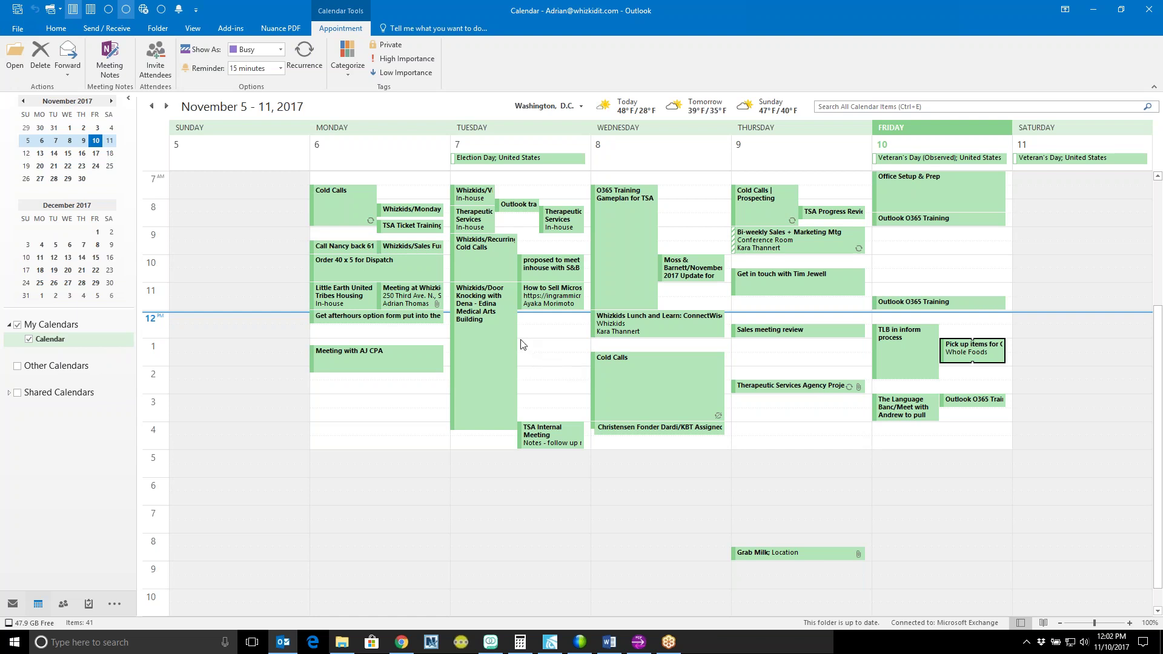
Step: Address a Share Calendar message to a contact and request permission to view their calendar
{"action": "left_click", "coordinate": [57, 29]}
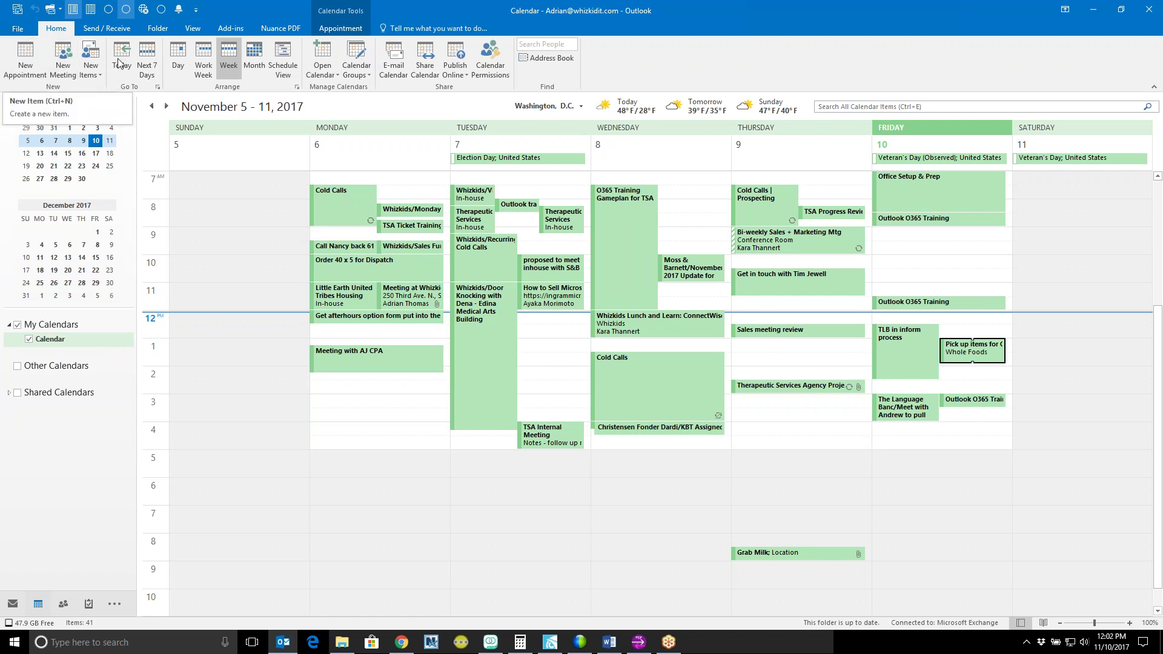
{"action": "left_click", "coordinate": [426, 62]}
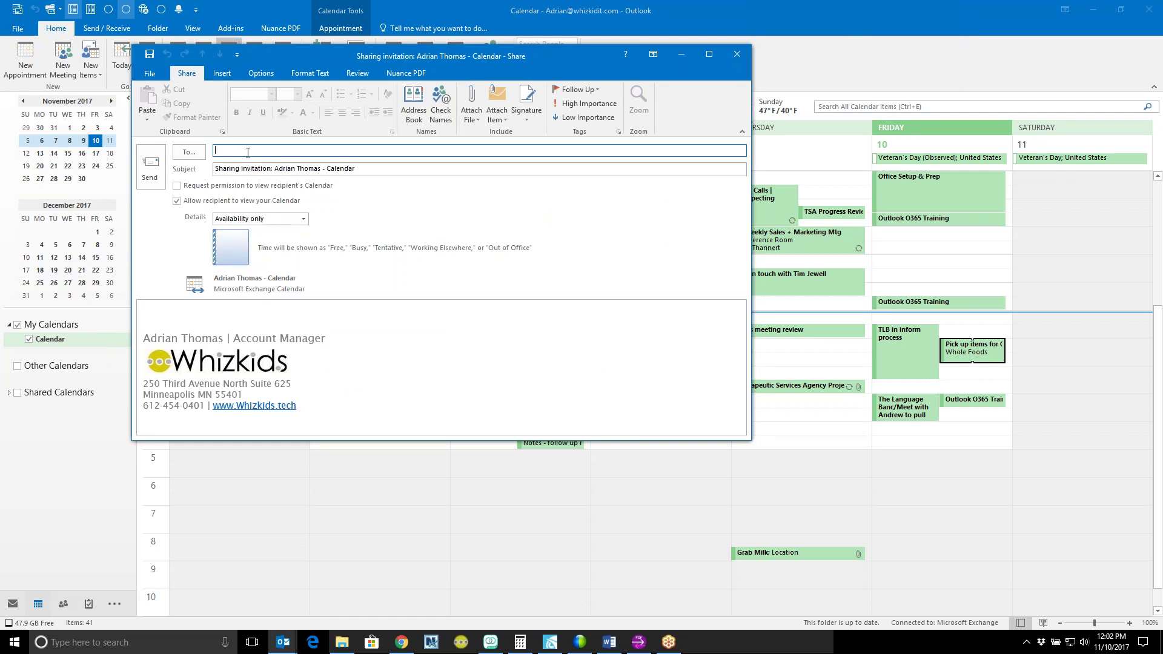
{"action": "type", "text": "steph"}
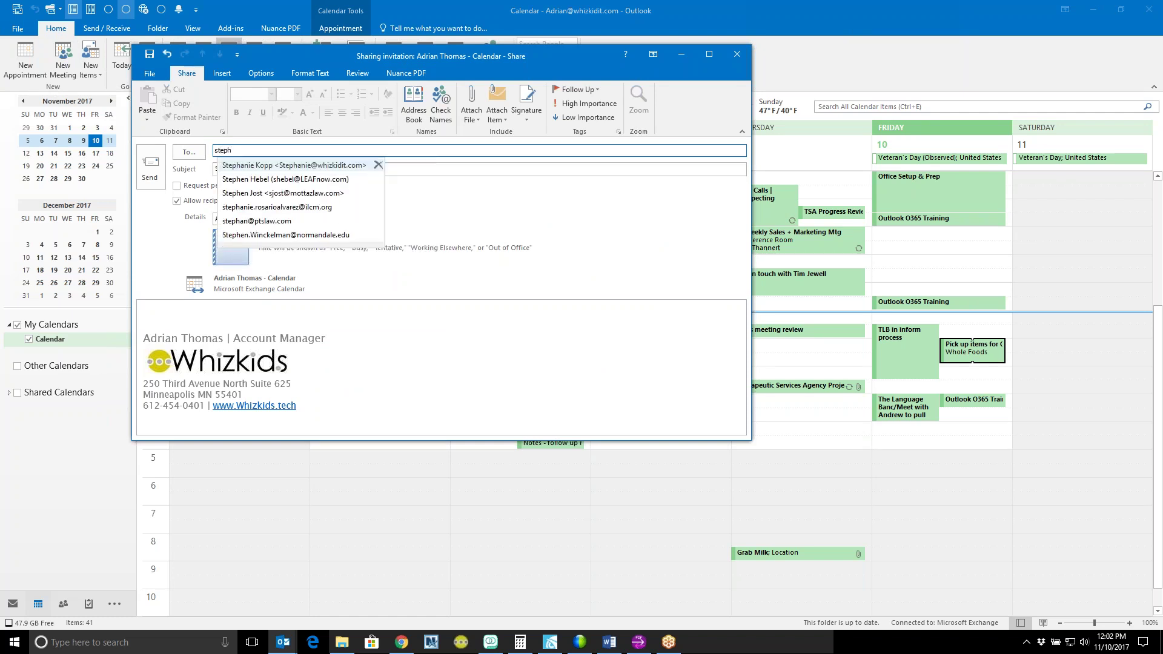
{"action": "key", "text": "Return"}
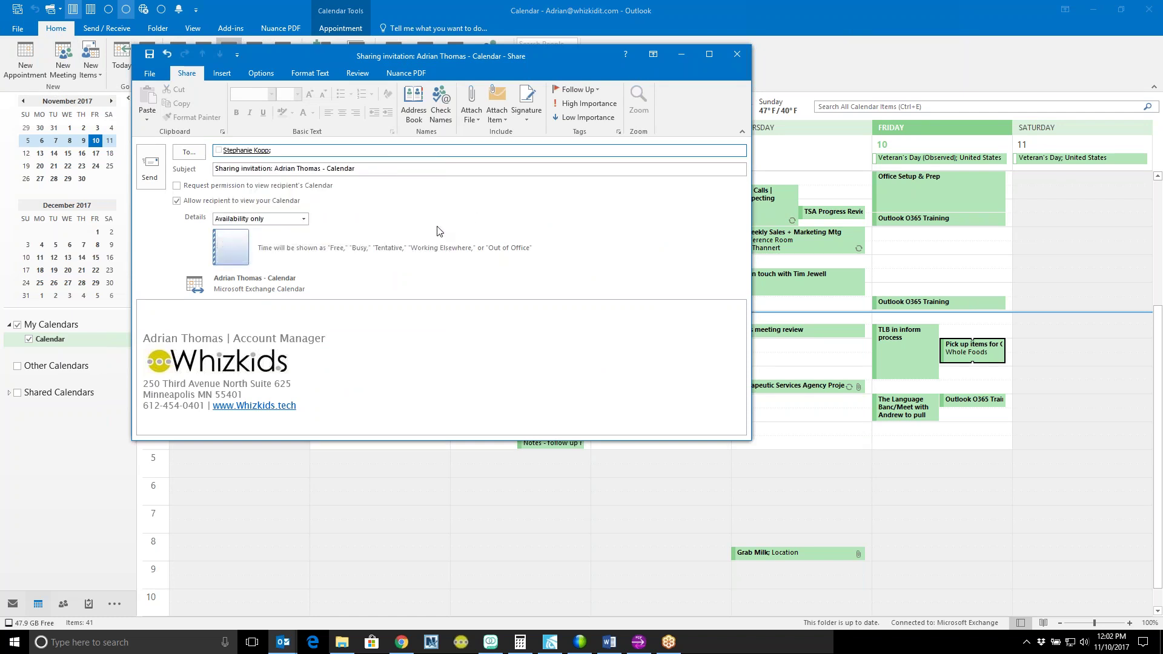
{"action": "left_click", "coordinate": [273, 169]}
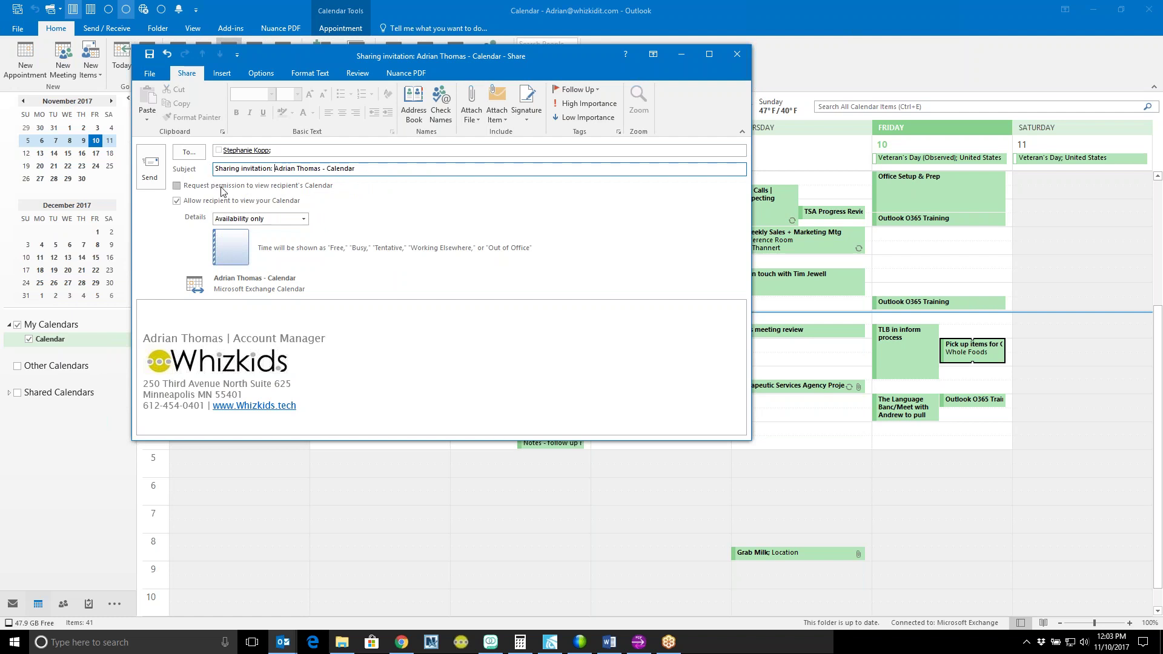
{"action": "left_click", "coordinate": [195, 188]}
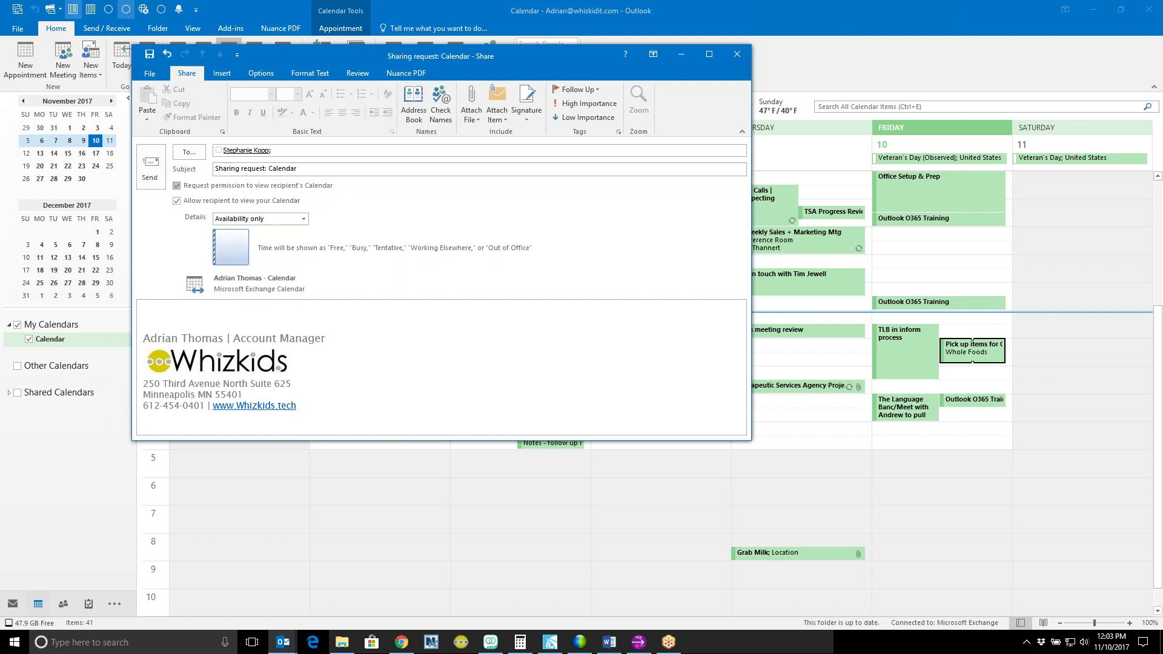
{"action": "left_click", "coordinate": [270, 169]}
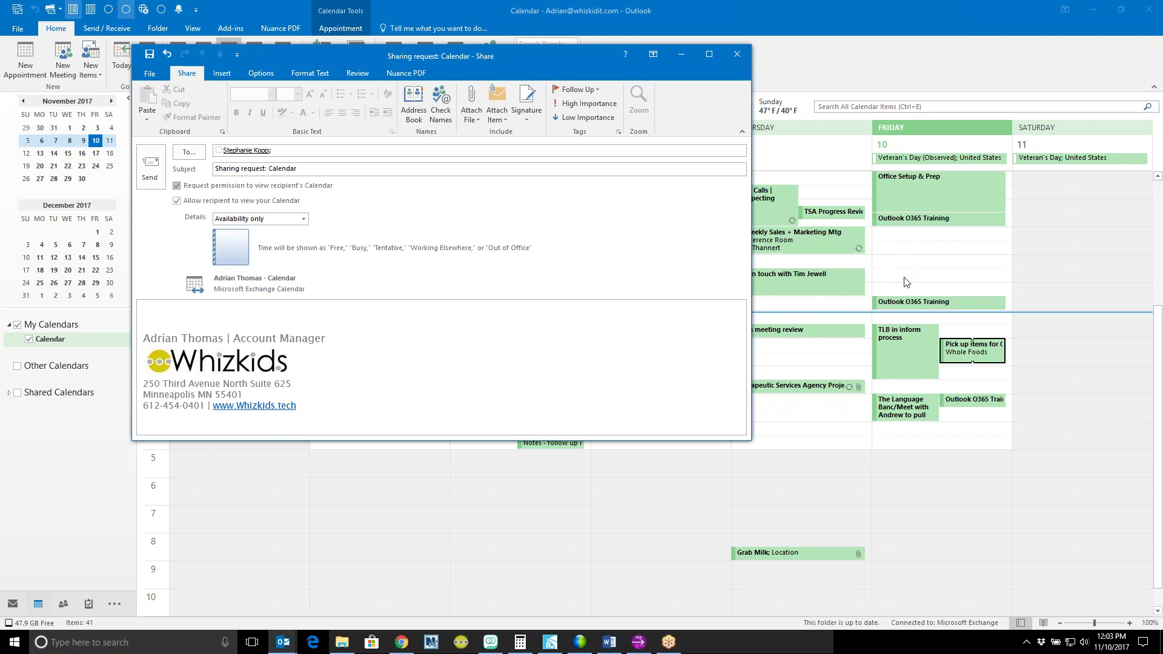
Step: Change the sharing request's detail level to Full details
{"action": "left_click", "coordinate": [981, 361]}
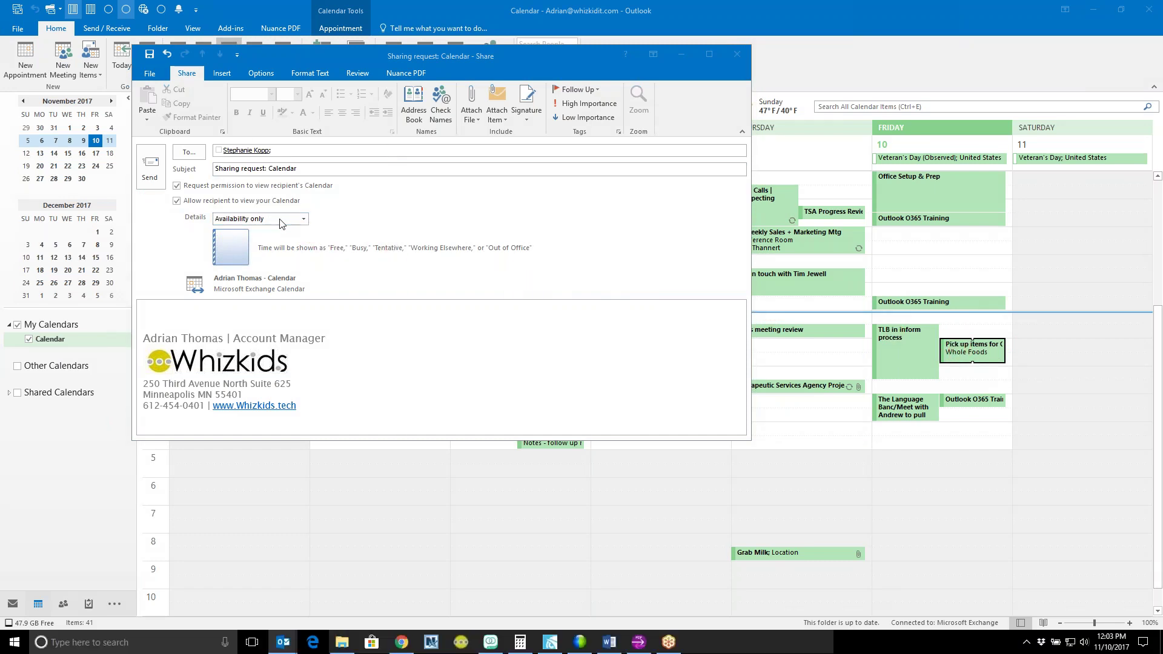
{"action": "left_click", "coordinate": [305, 223]}
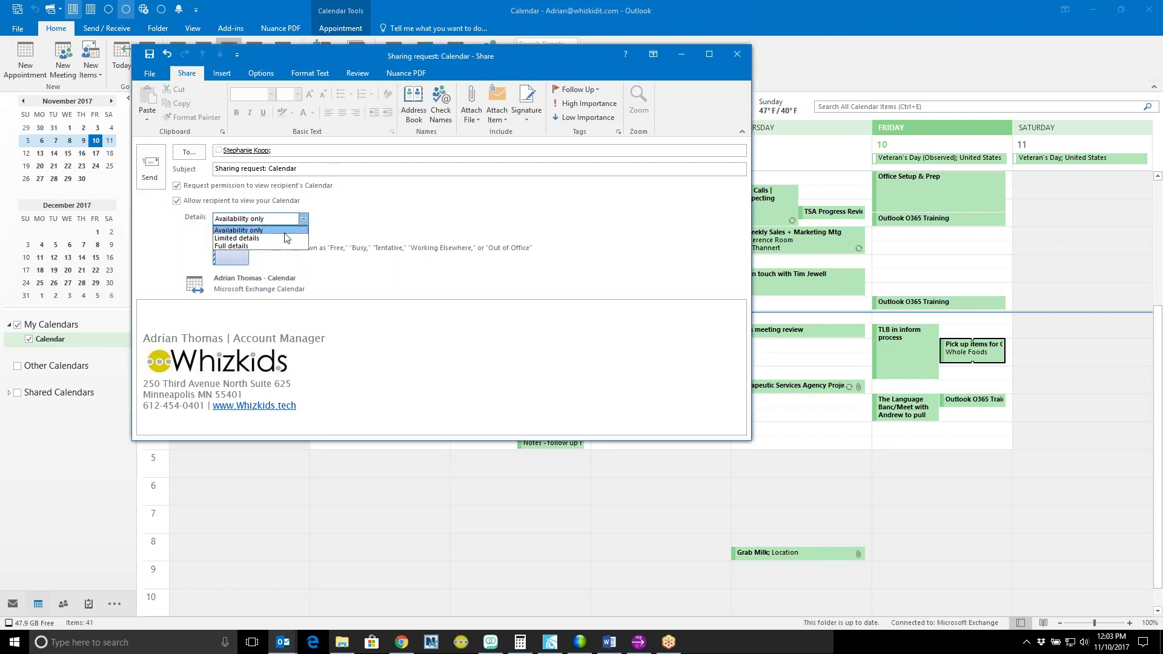
{"action": "left_click", "coordinate": [284, 238]}
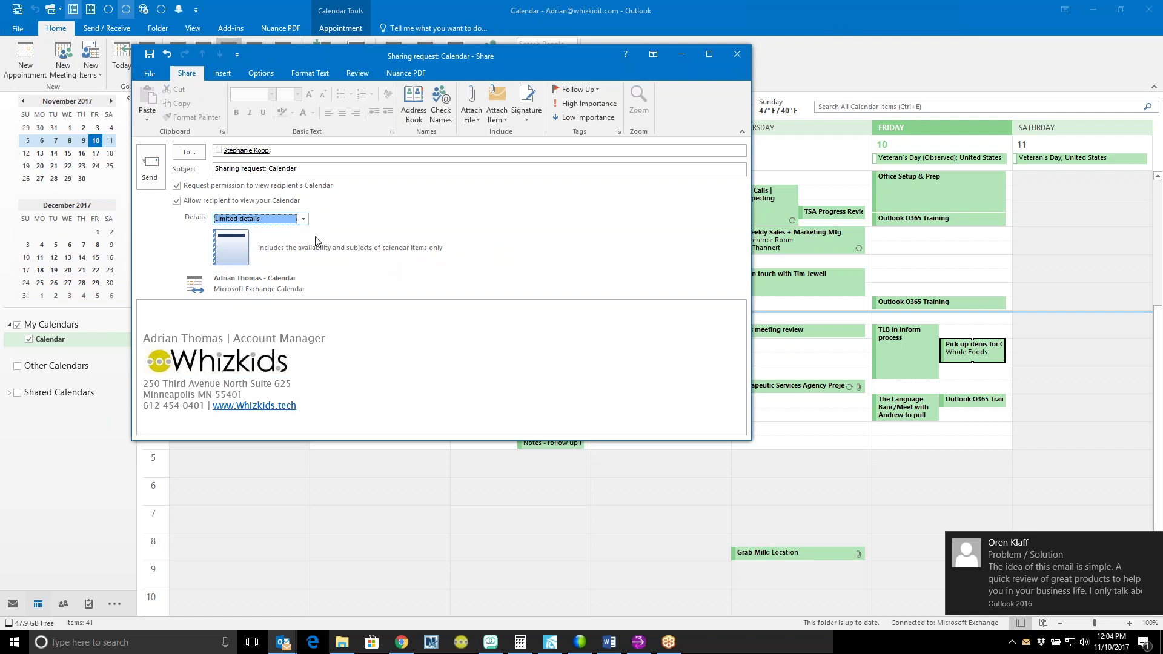
{"action": "left_click", "coordinate": [304, 219]}
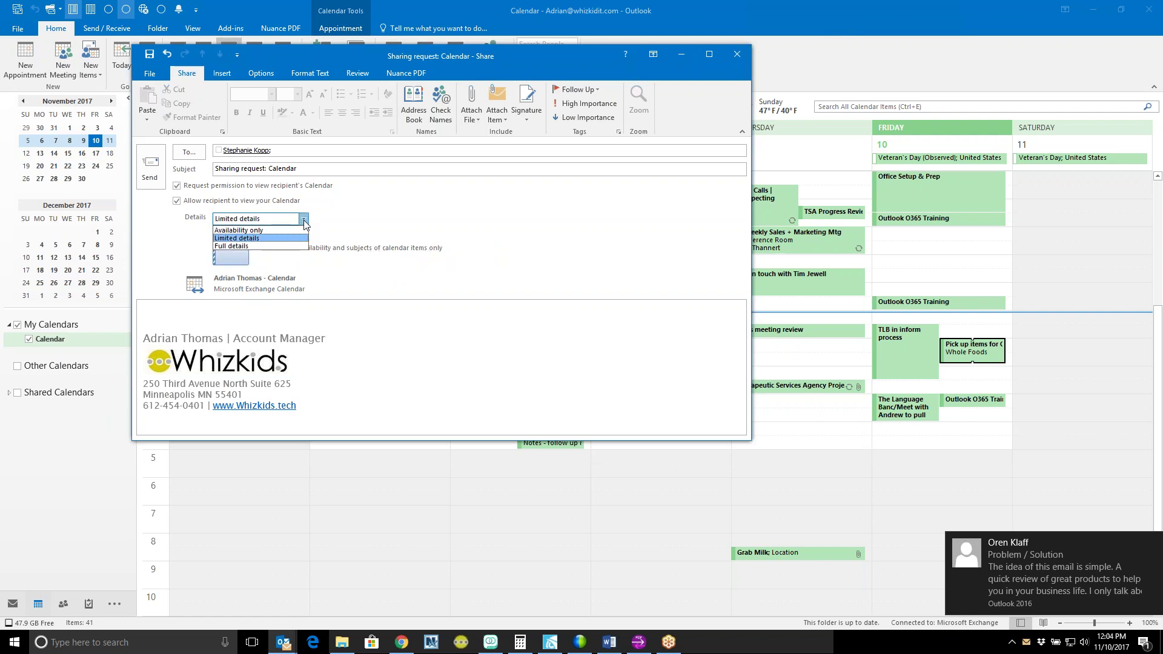
{"action": "left_click", "coordinate": [282, 248]}
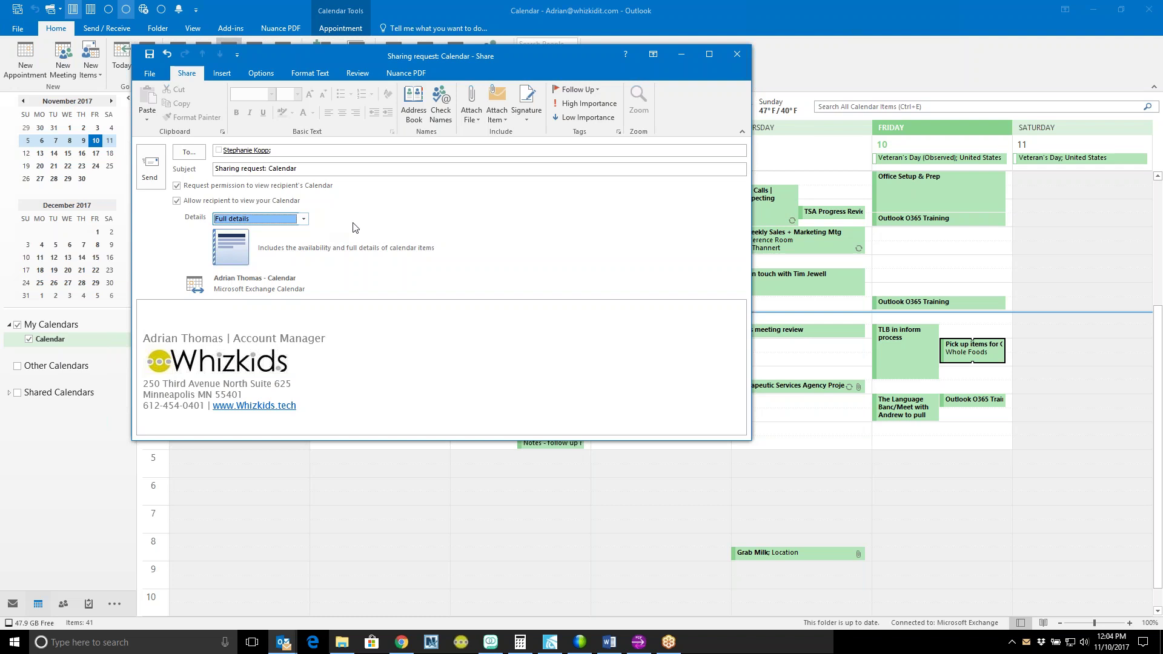
Step: Type a short greeting about sharing calendars in the body, then discard the request unsaved
{"action": "left_click", "coordinate": [315, 314]}
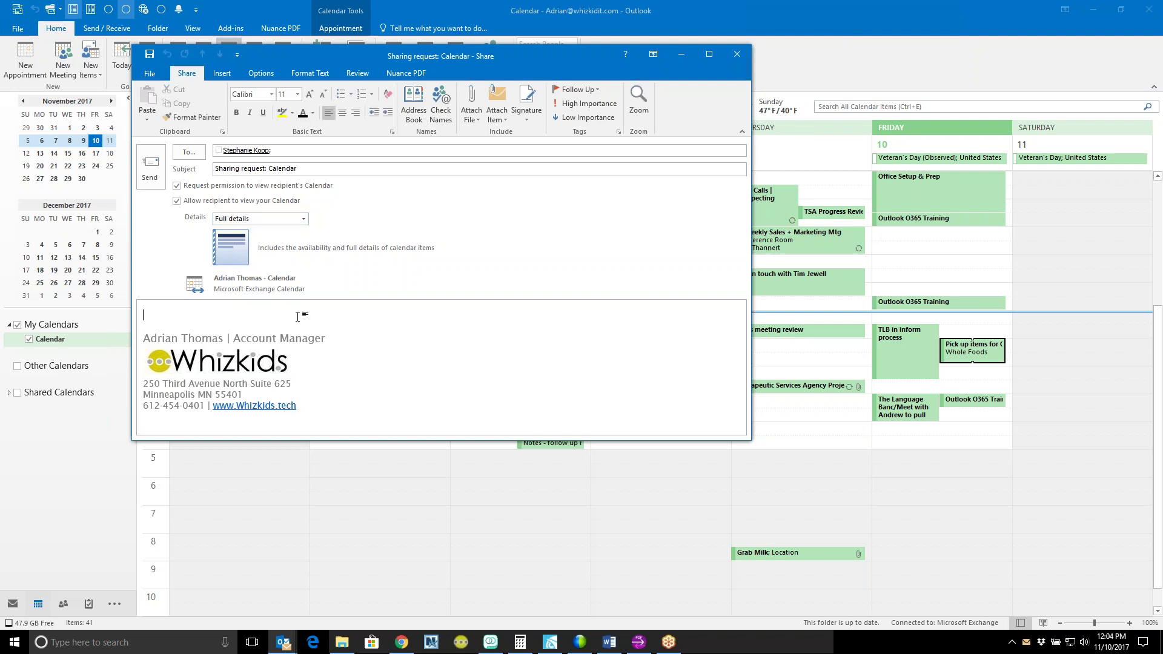
{"action": "type", "text": "Hi Steph, let's share calendars"}
{"action": "left_click", "coordinate": [327, 324]}
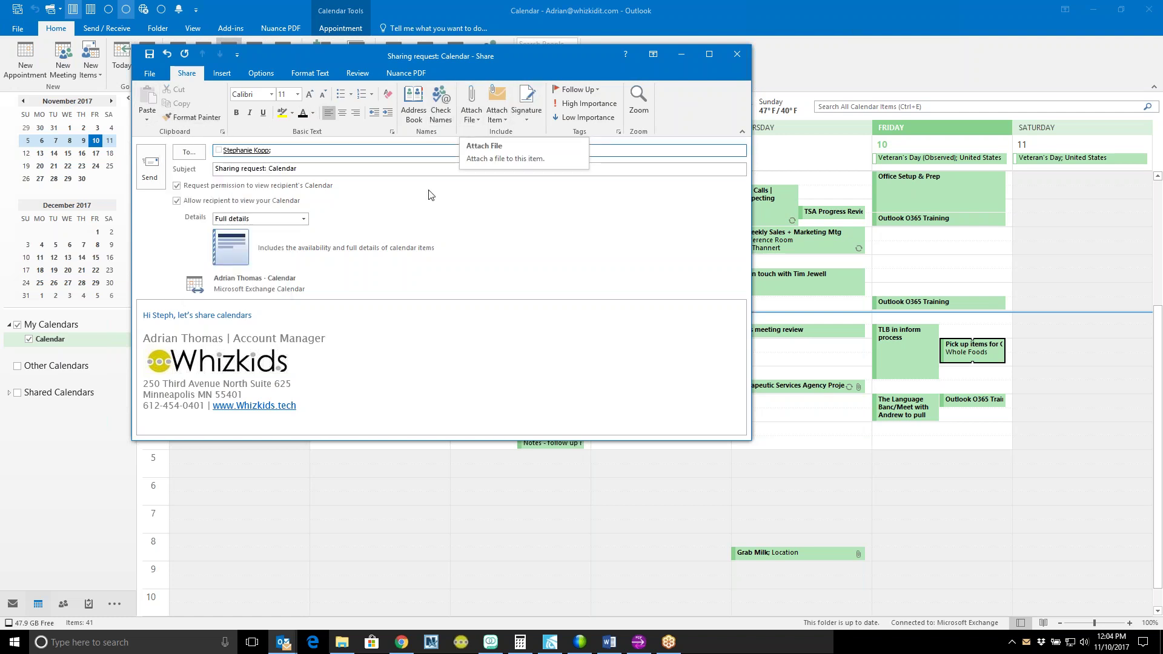
{"action": "left_click", "coordinate": [337, 338]}
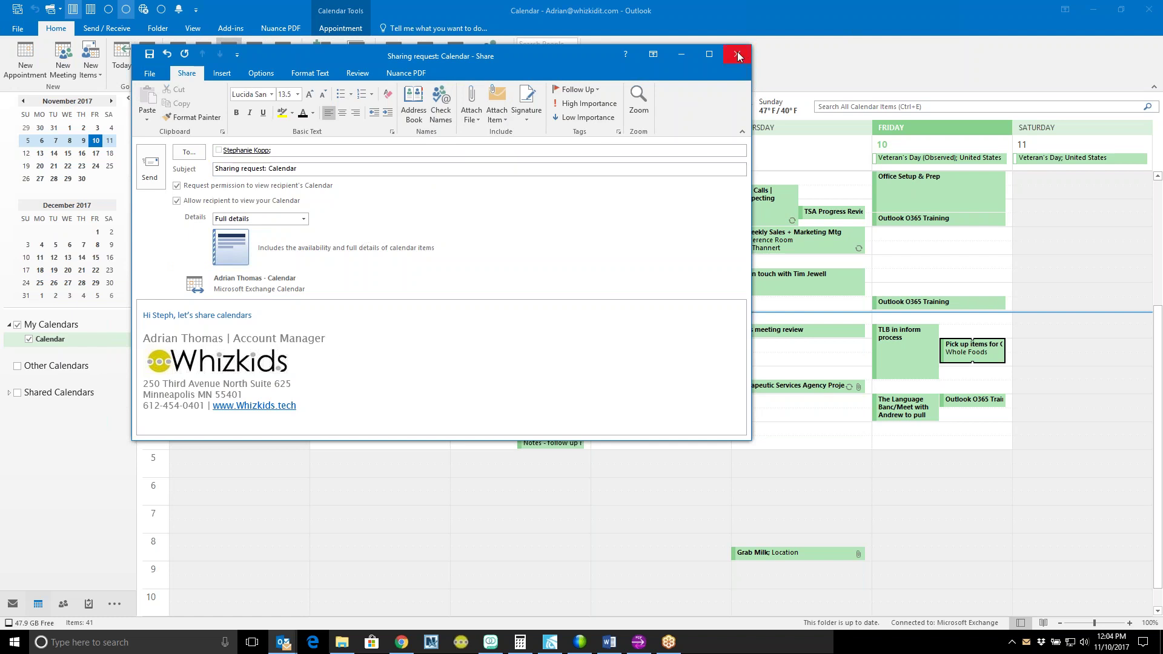
{"action": "left_click", "coordinate": [739, 56]}
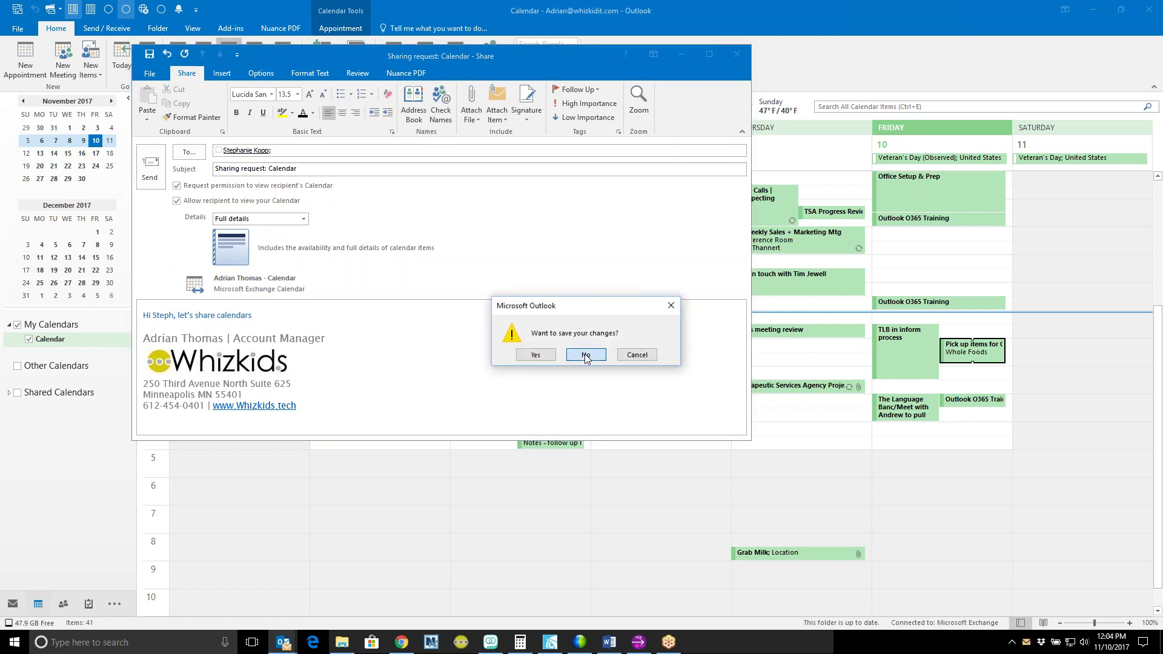
{"action": "left_click", "coordinate": [586, 354]}
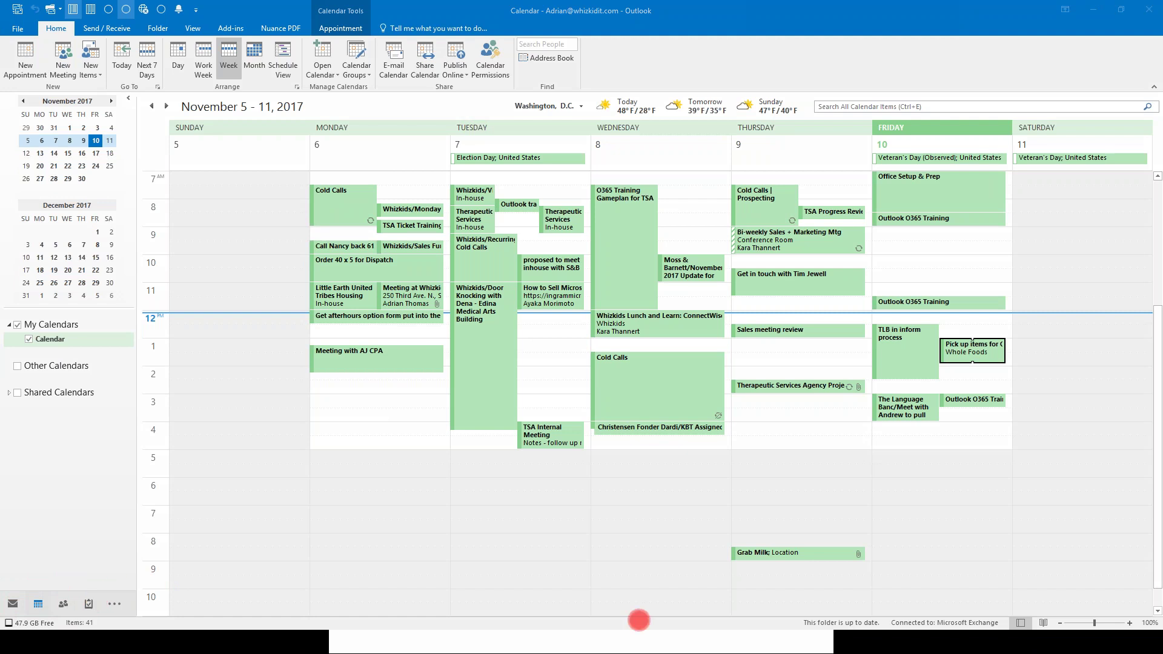
Step: In Contacts, try the Business Card, Card, Phone and List views, ending on People
{"action": "left_click", "coordinate": [63, 603]}
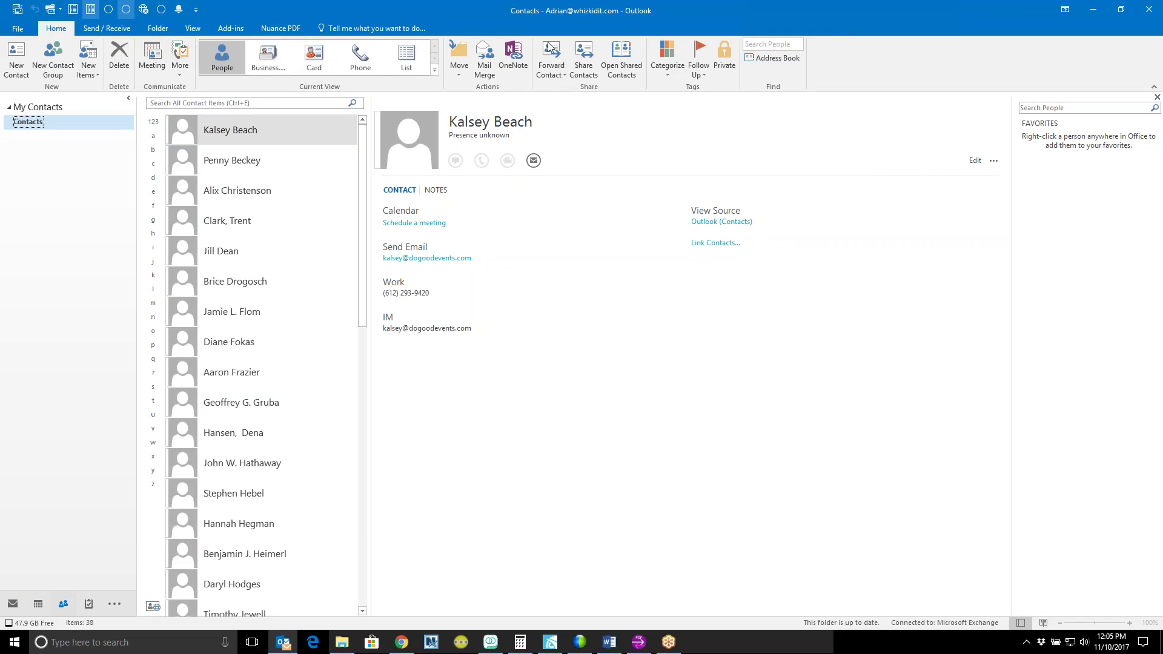
{"action": "left_click", "coordinate": [266, 58]}
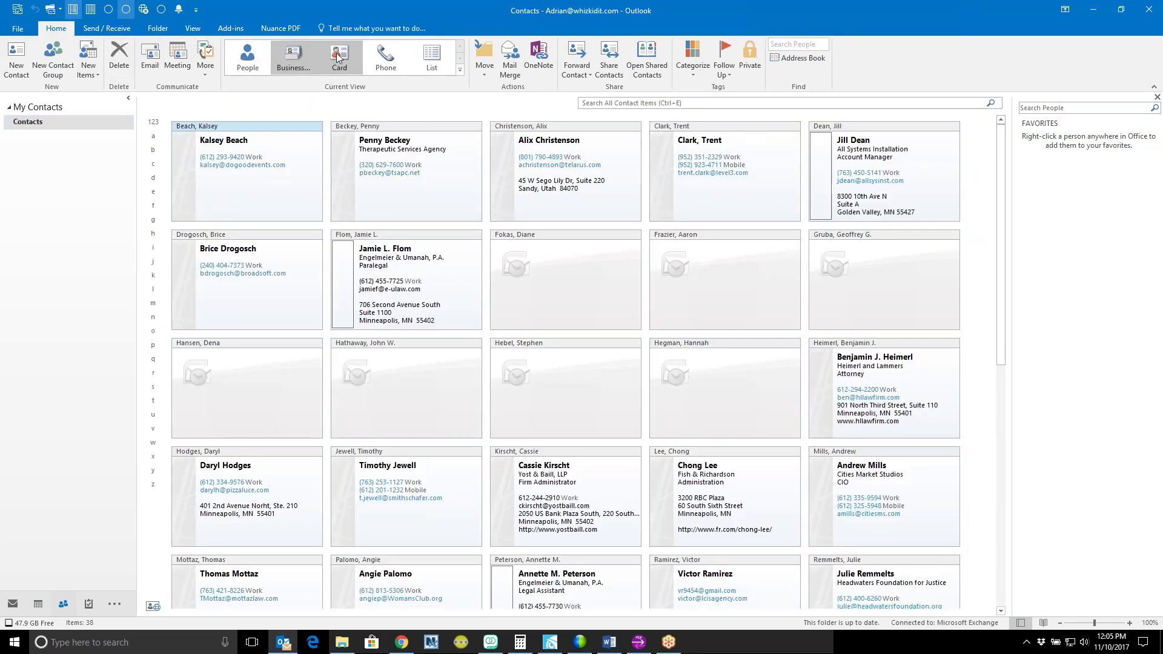
{"action": "left_click", "coordinate": [338, 55]}
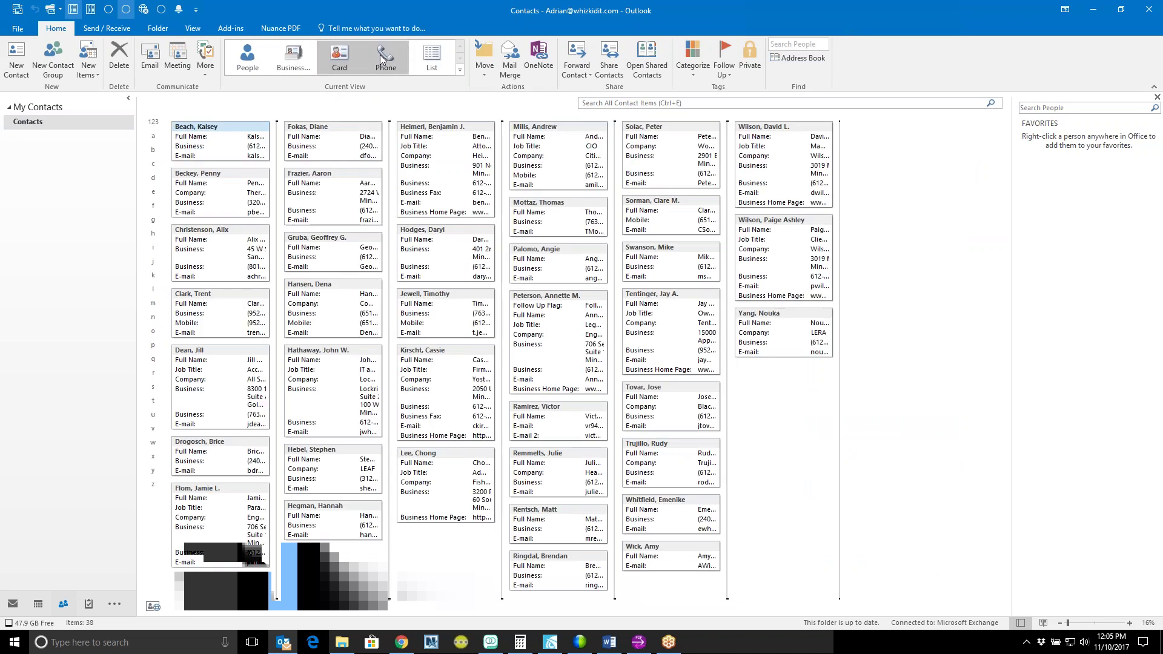
{"action": "left_click", "coordinate": [383, 58]}
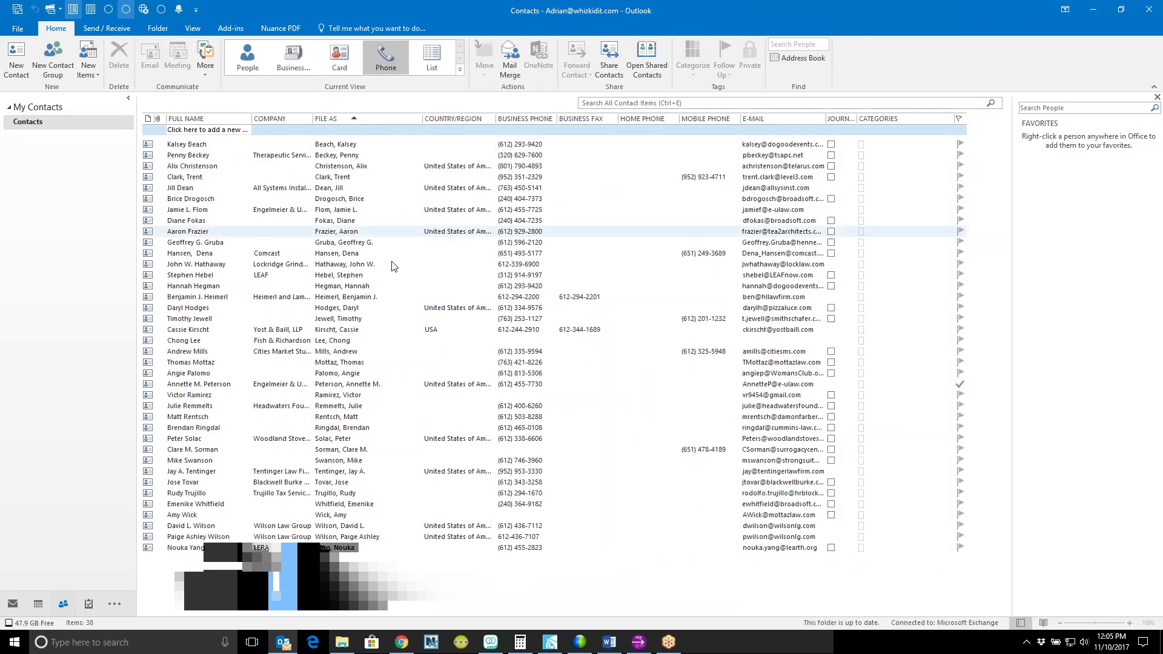
{"action": "left_click", "coordinate": [430, 57]}
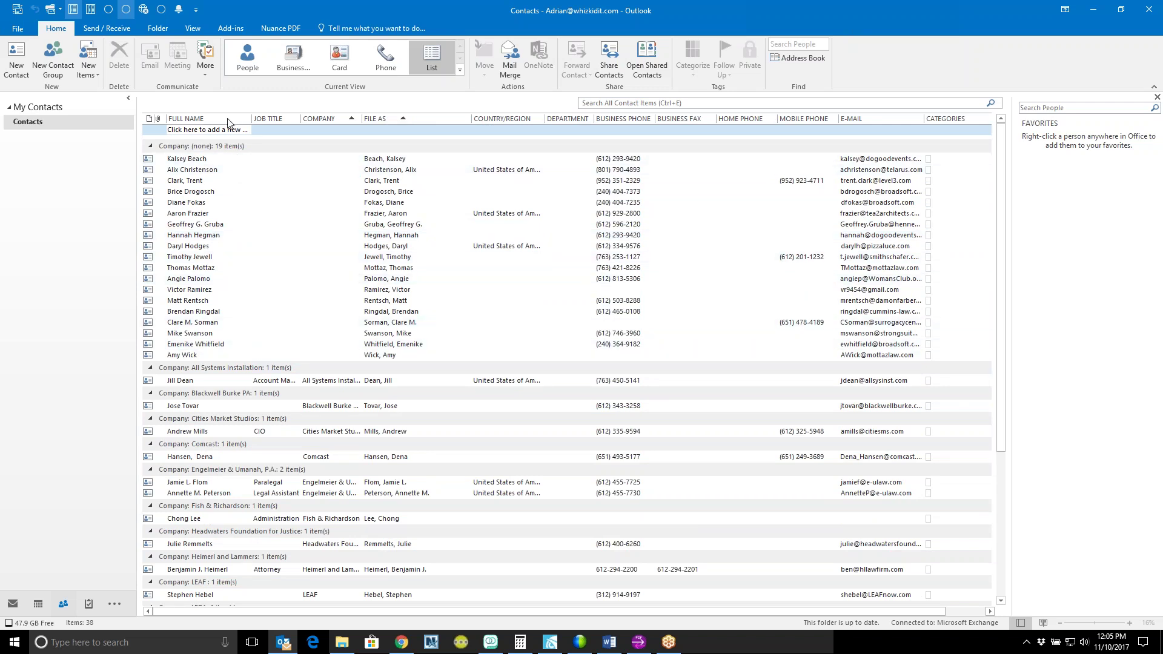
{"action": "left_click", "coordinate": [247, 56]}
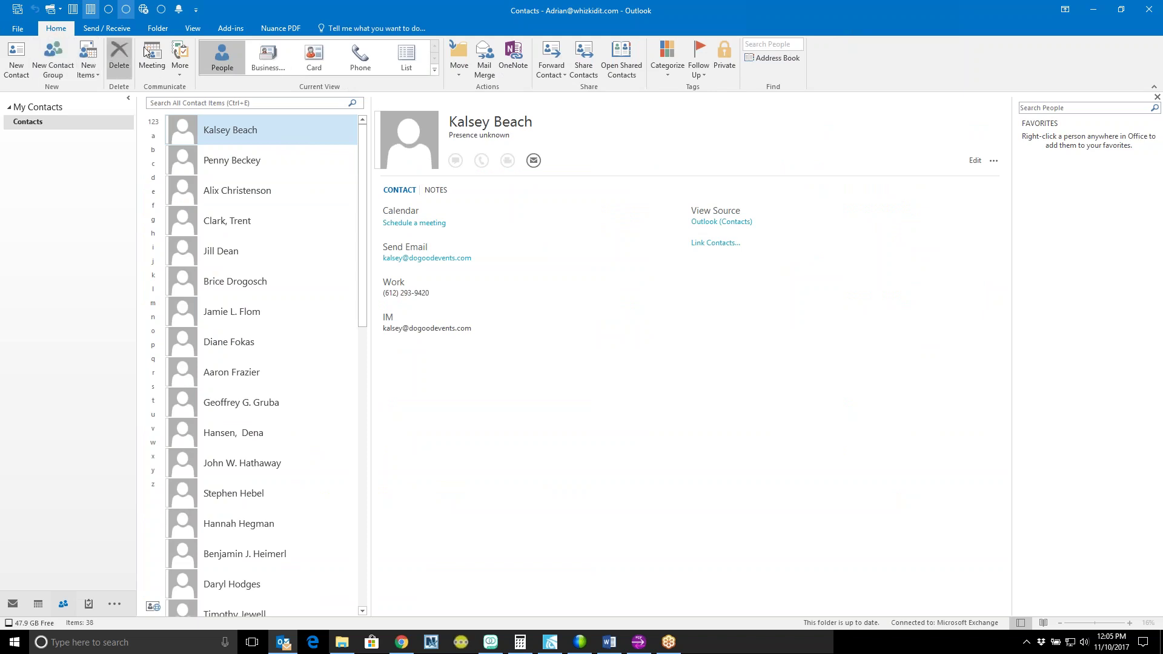
{"action": "left_click", "coordinate": [18, 60]}
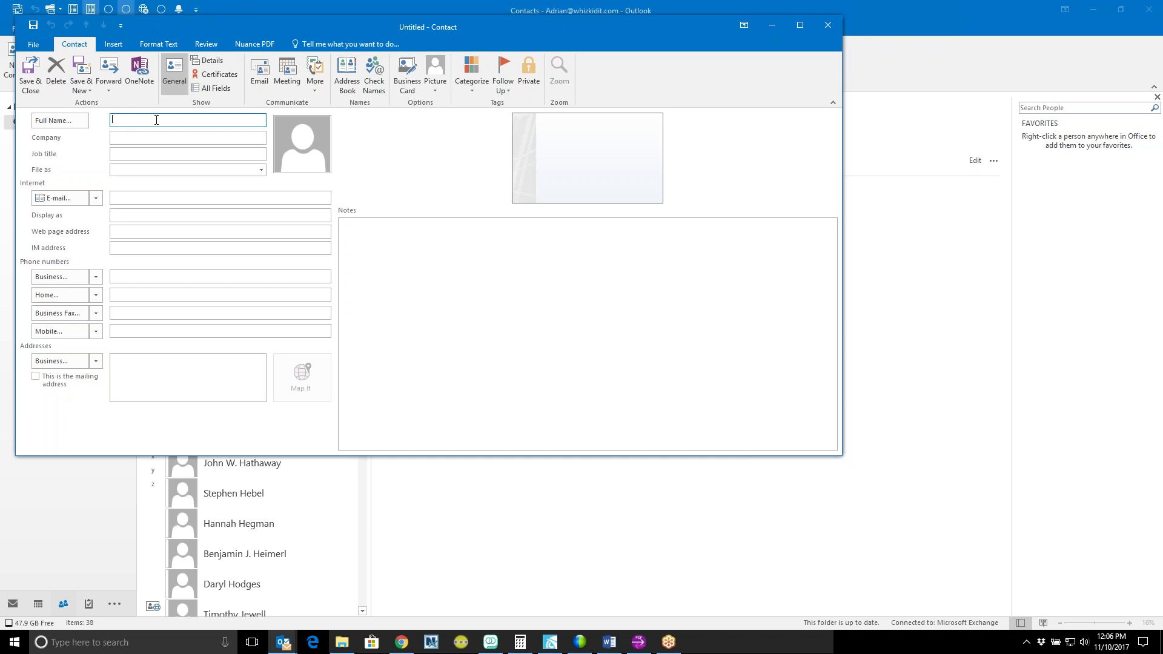
{"action": "left_click", "coordinate": [827, 25]}
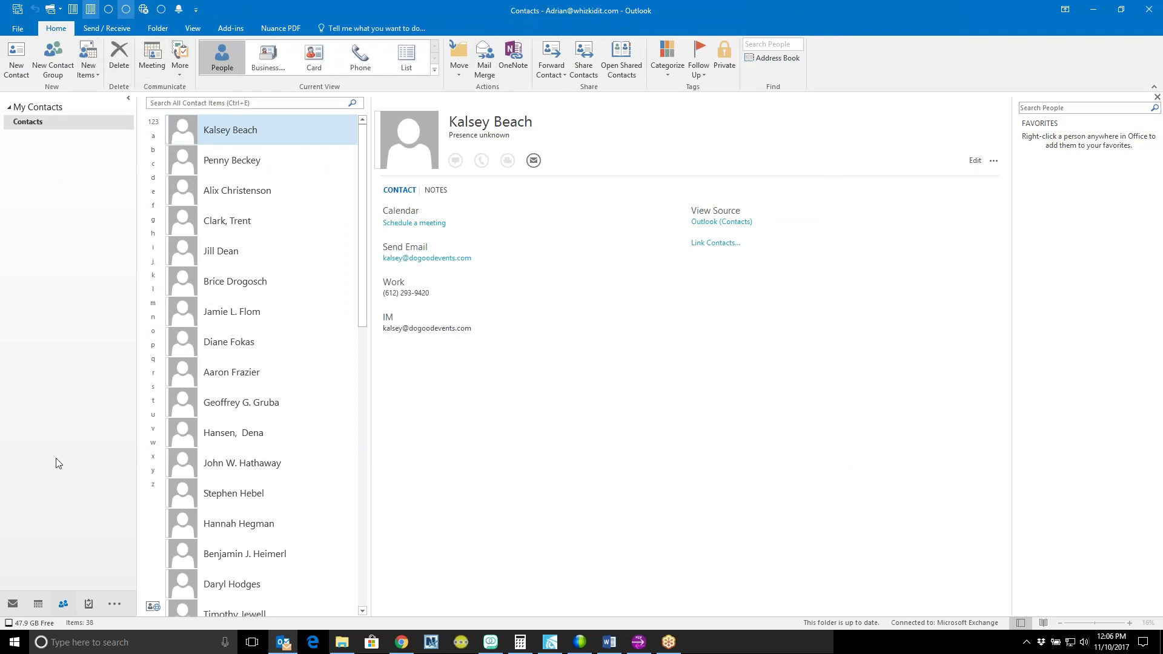
Step: Return to the Inbox, open the 'Re: New build' reply, and bring up the sender's contact menu
{"action": "left_click", "coordinate": [12, 604]}
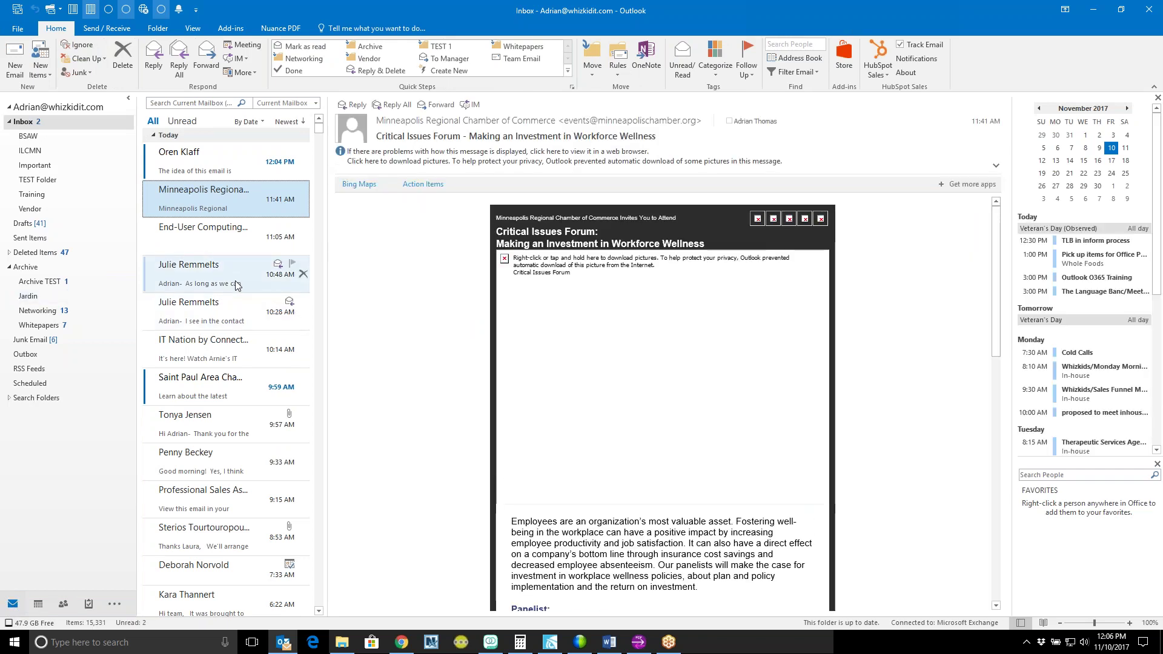
{"action": "left_click", "coordinate": [198, 425]}
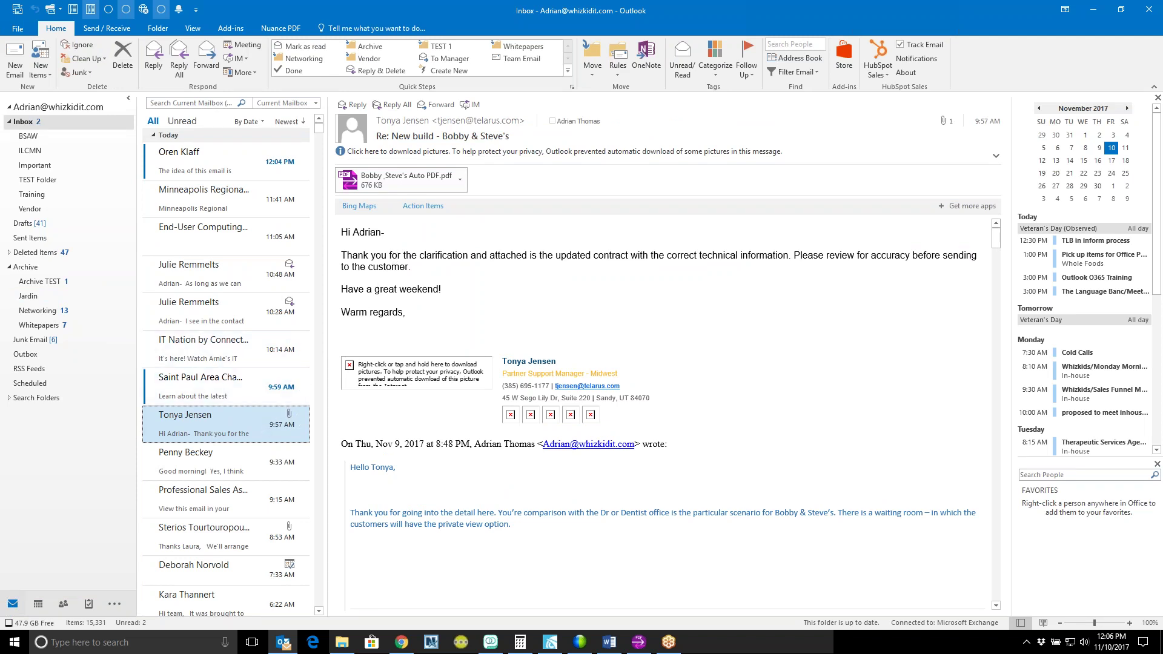
{"action": "key", "text": "alt+Tab"}
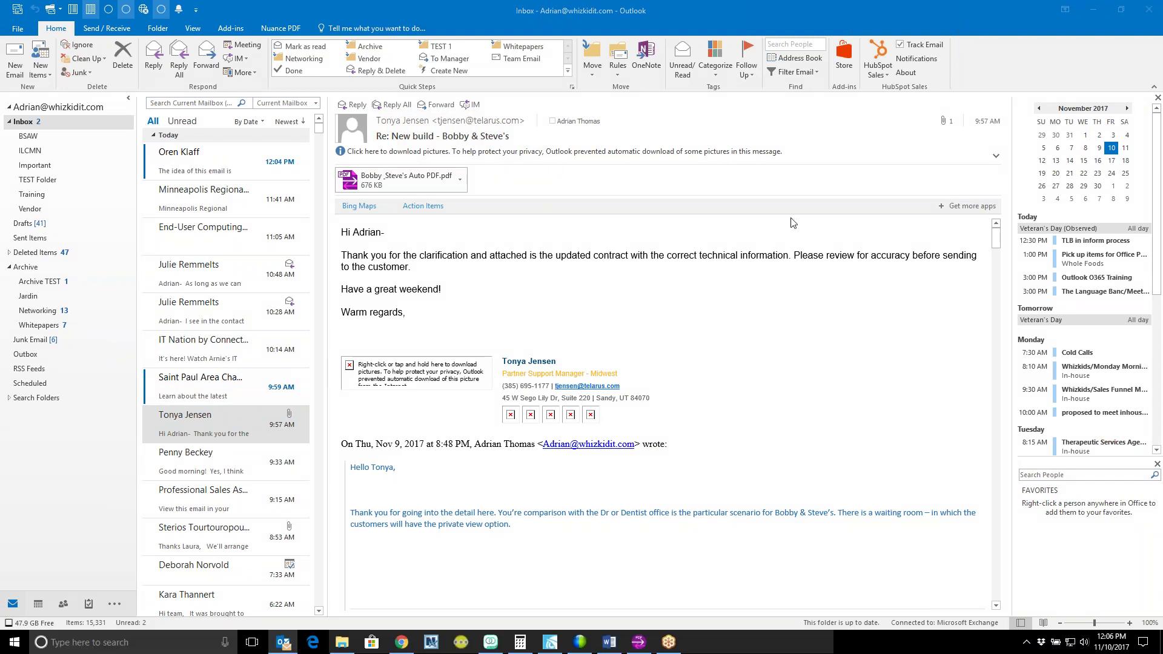
{"action": "right_click", "coordinate": [469, 124]}
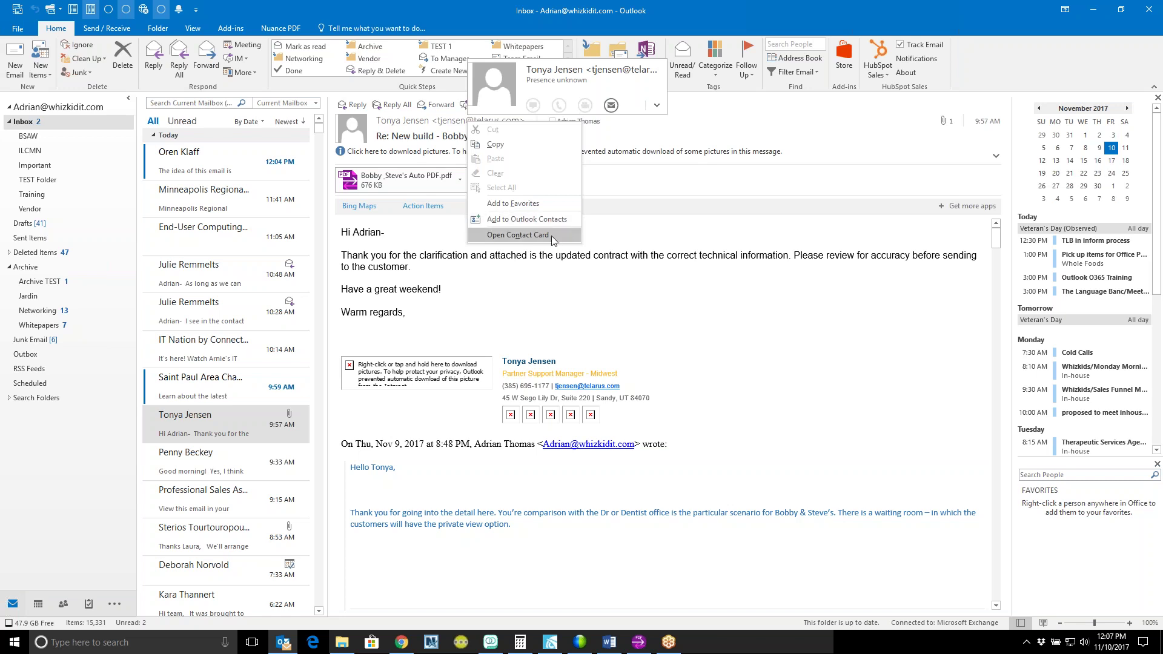
Step: Open the sender's contact card from the context menu
{"action": "left_click", "coordinate": [551, 238]}
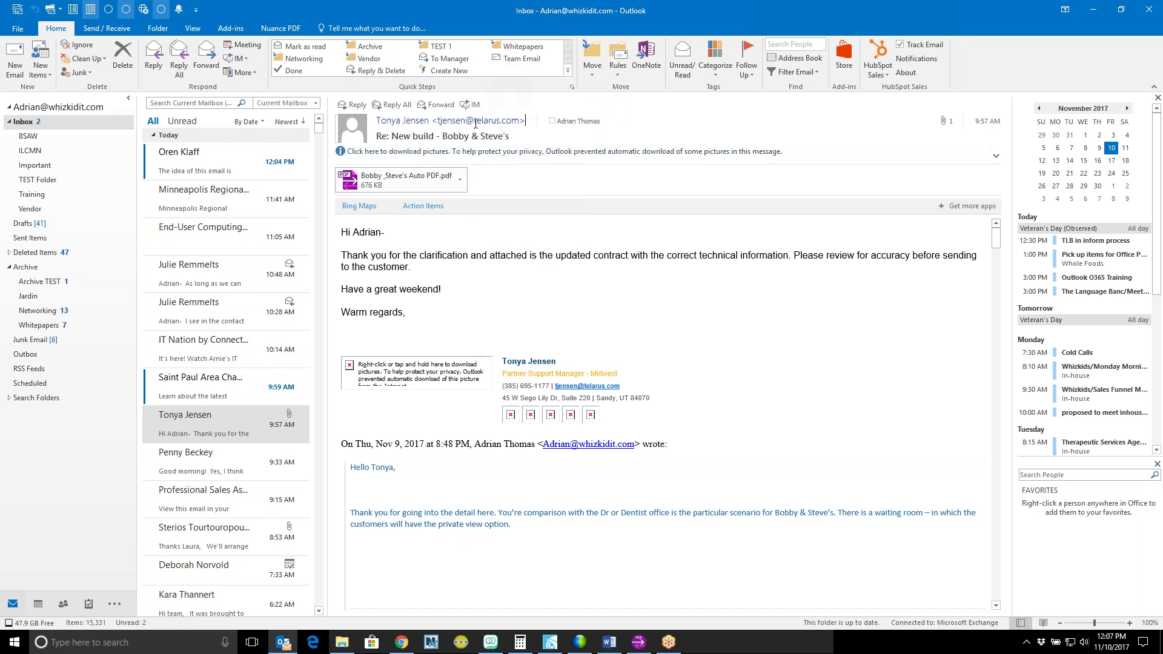
{"action": "mouse_move", "coordinate": [475, 124]}
Step: Open the wellness forum invitation and then the IT Contract Update email from the message list
{"action": "left_click", "coordinate": [177, 102]}
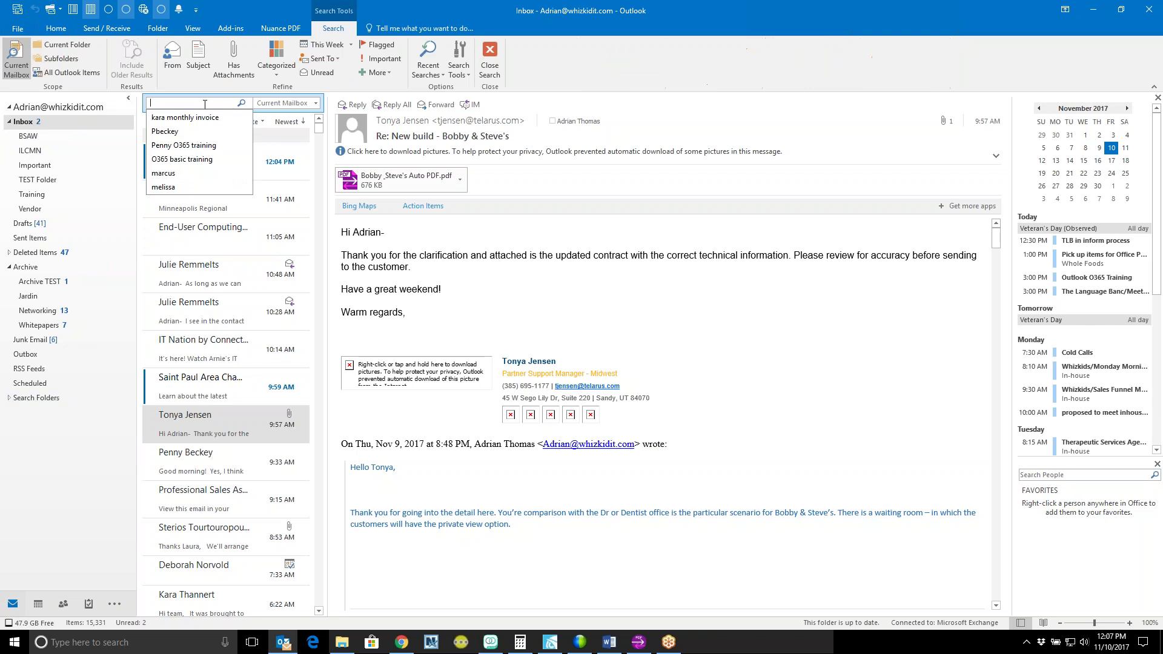
{"action": "left_click", "coordinate": [280, 109]}
{"action": "left_click", "coordinate": [235, 213]}
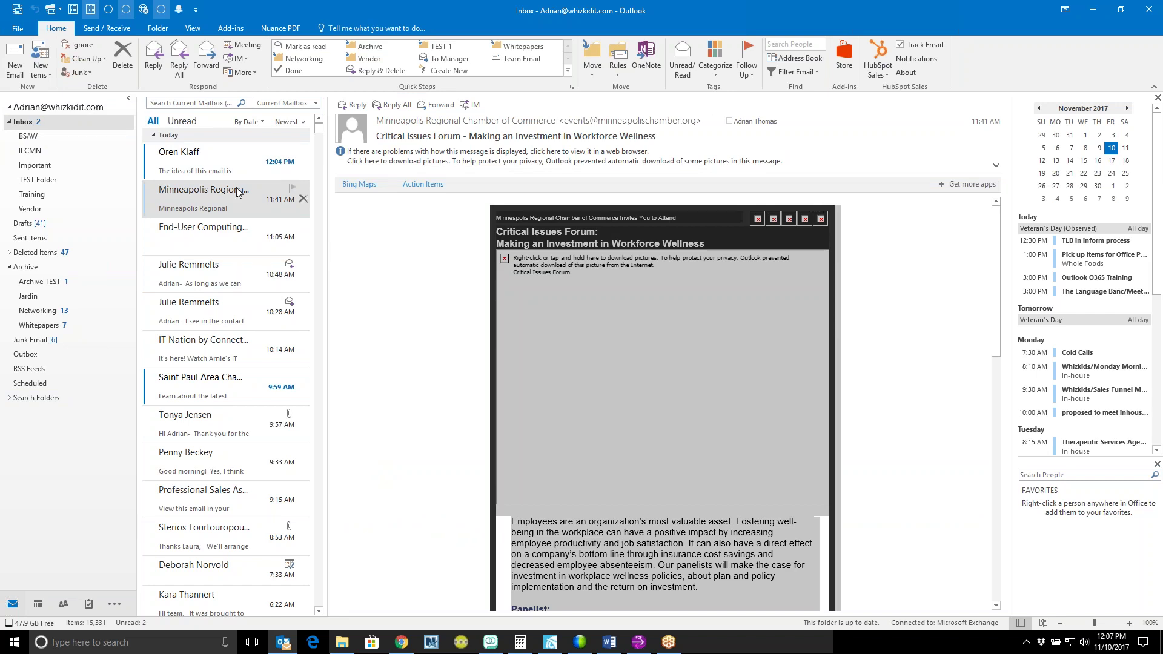
{"action": "key", "text": "ctrl+e"}
{"action": "key", "text": "Down"}
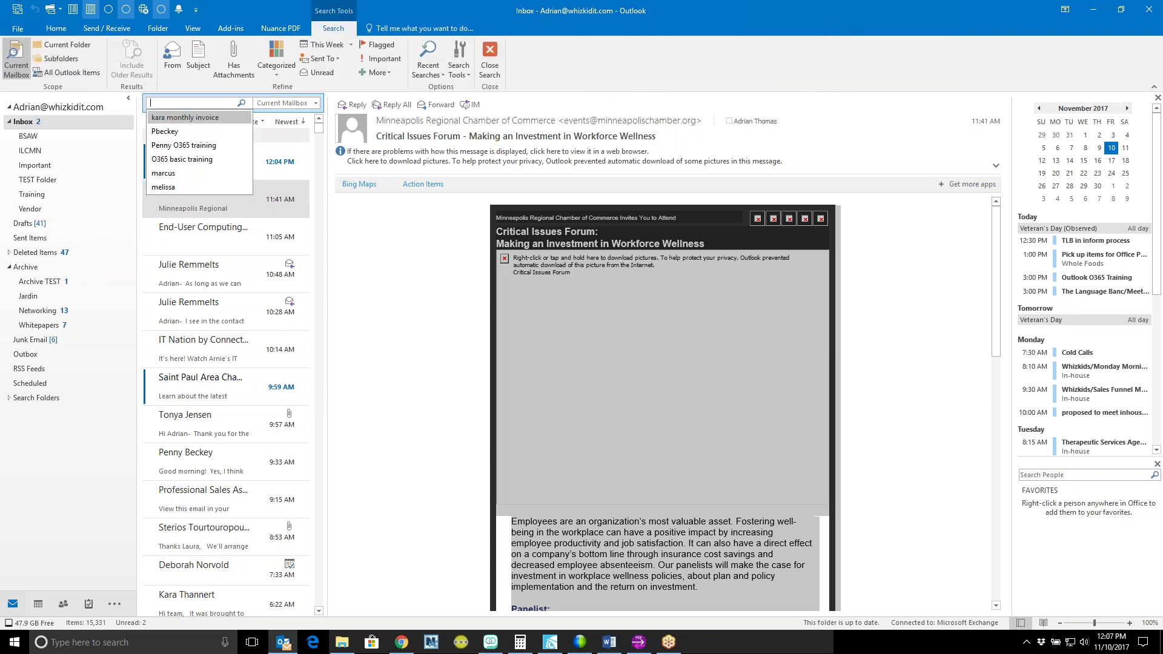
{"action": "left_click", "coordinate": [230, 290]}
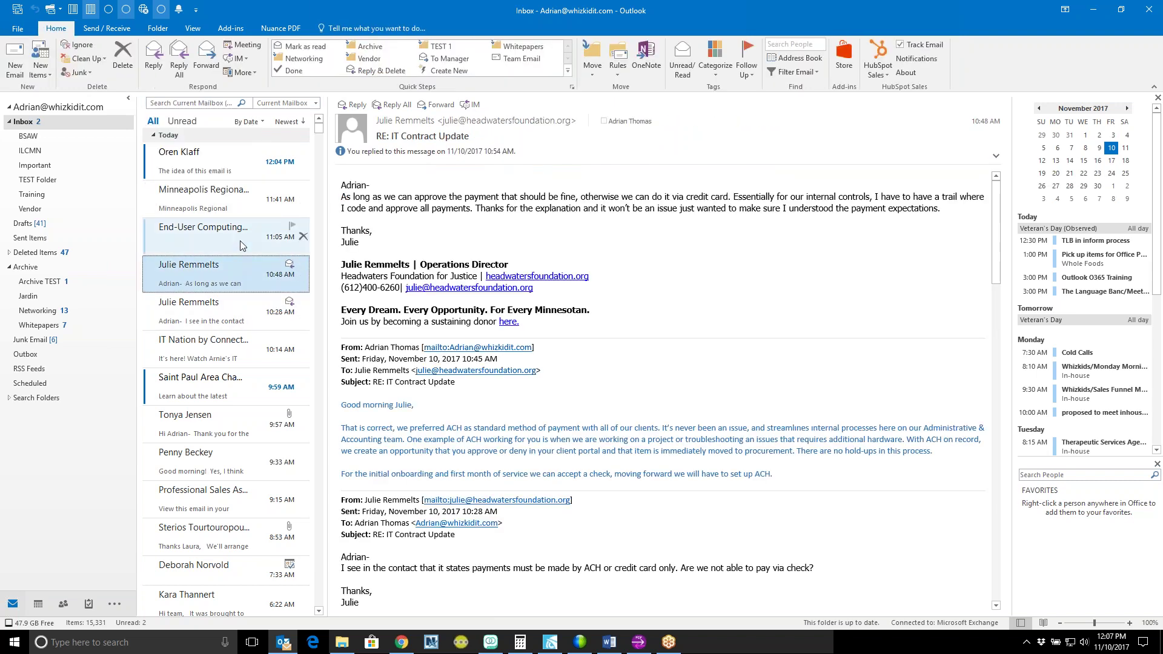
Step: Discard the accidental reply draft and begin a mailbox search for the contact's first name
{"action": "key", "text": "ctrl+e"}
{"action": "key", "text": "ctrl+r"}
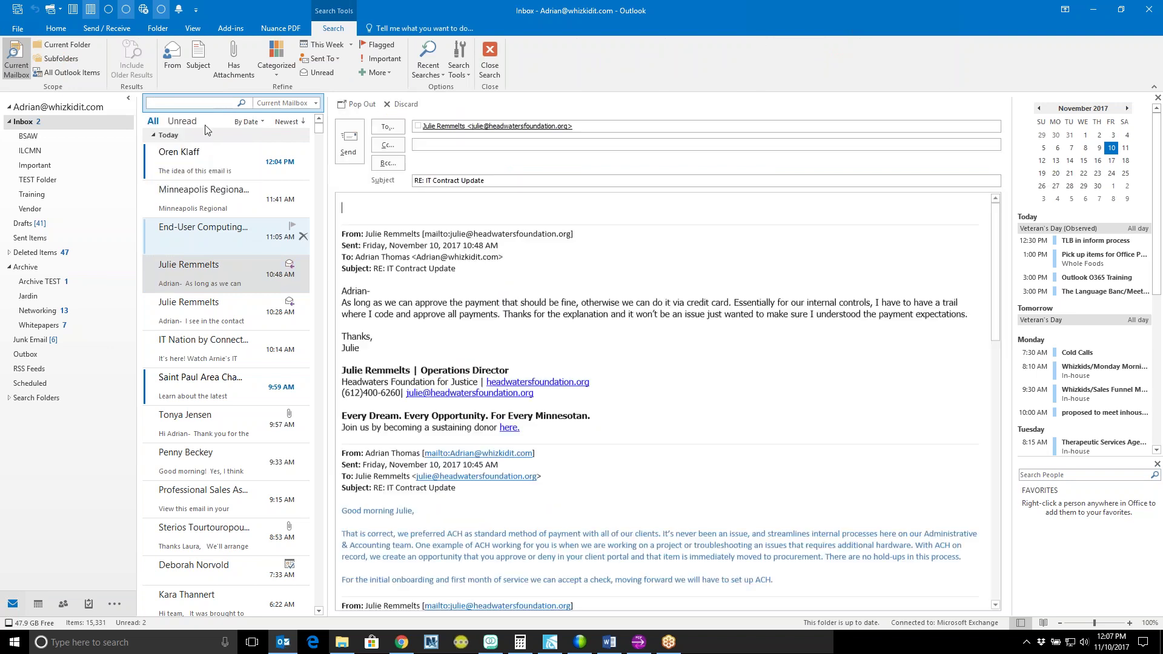
{"action": "left_click", "coordinate": [401, 104]}
{"action": "left_click", "coordinate": [200, 104]}
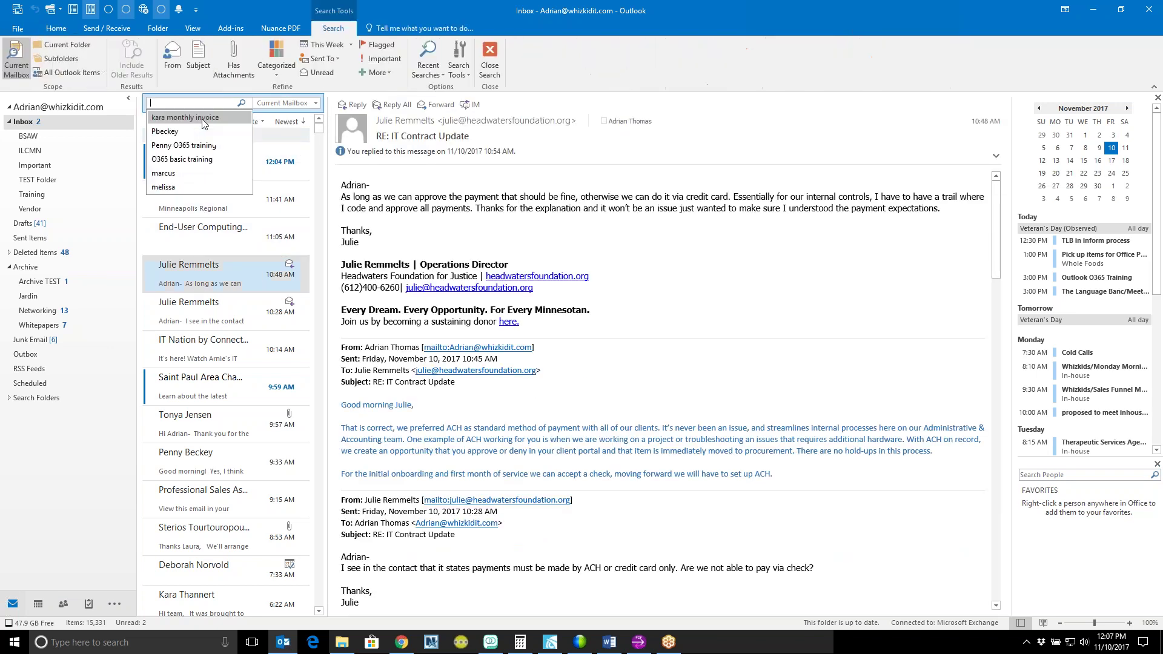
{"action": "left_click", "coordinate": [203, 103]}
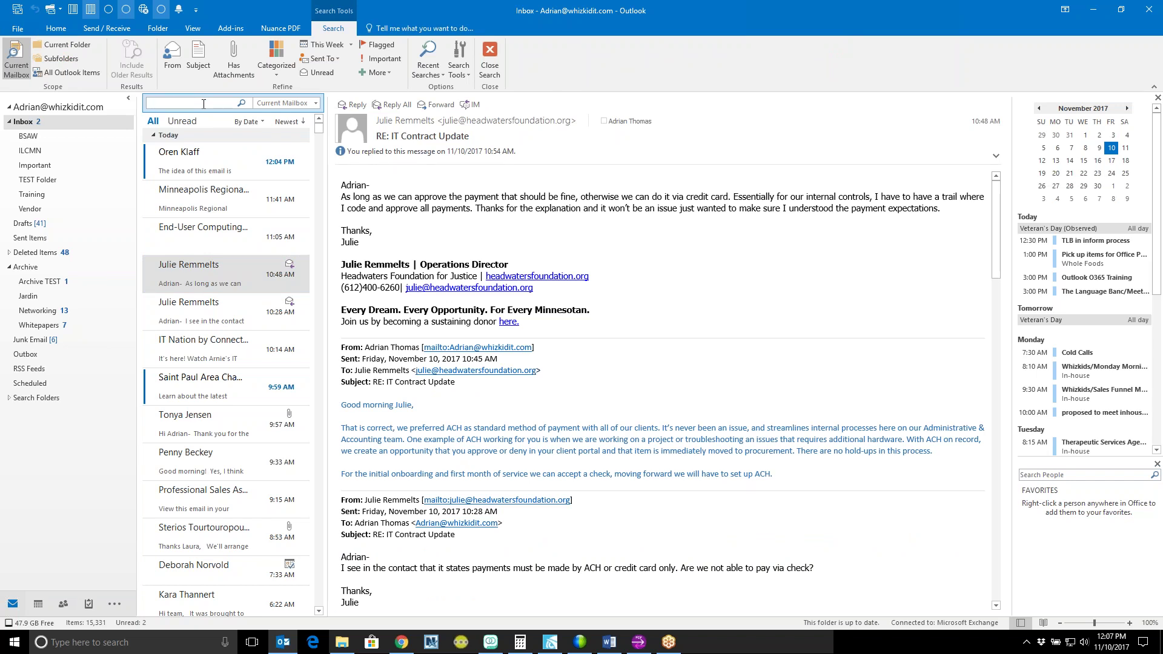
{"action": "type", "text": "Julie"}
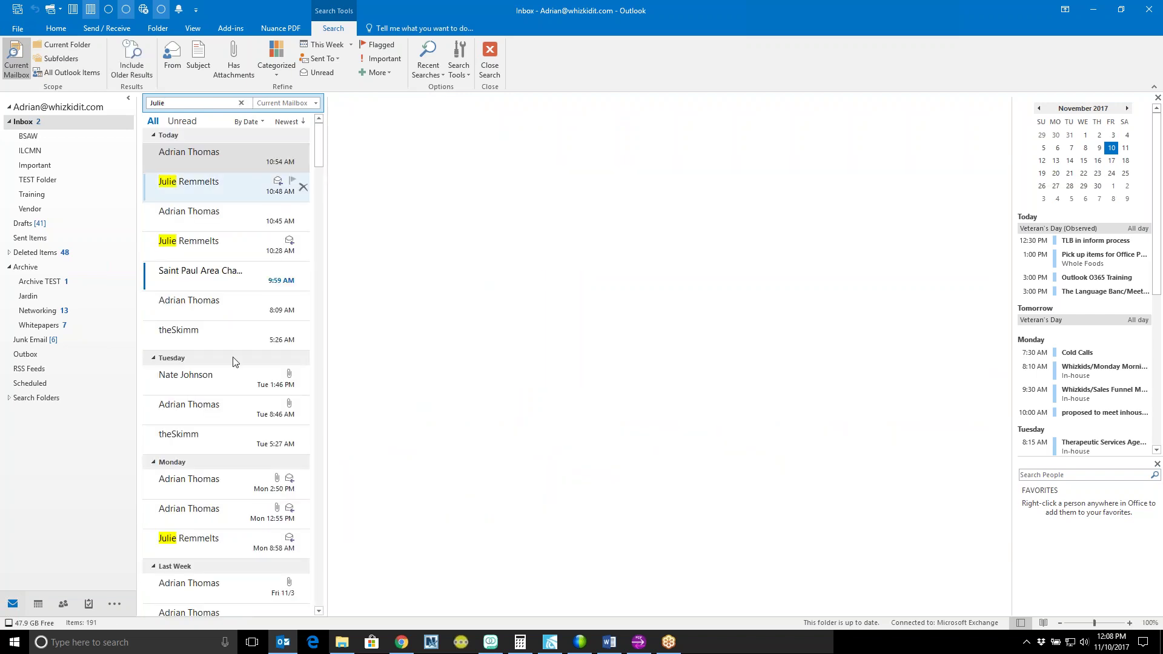
Step: Preview the top search result for the contact's name and show the search scope choices
{"action": "left_click", "coordinate": [248, 170]}
{"action": "left_click", "coordinate": [218, 103]}
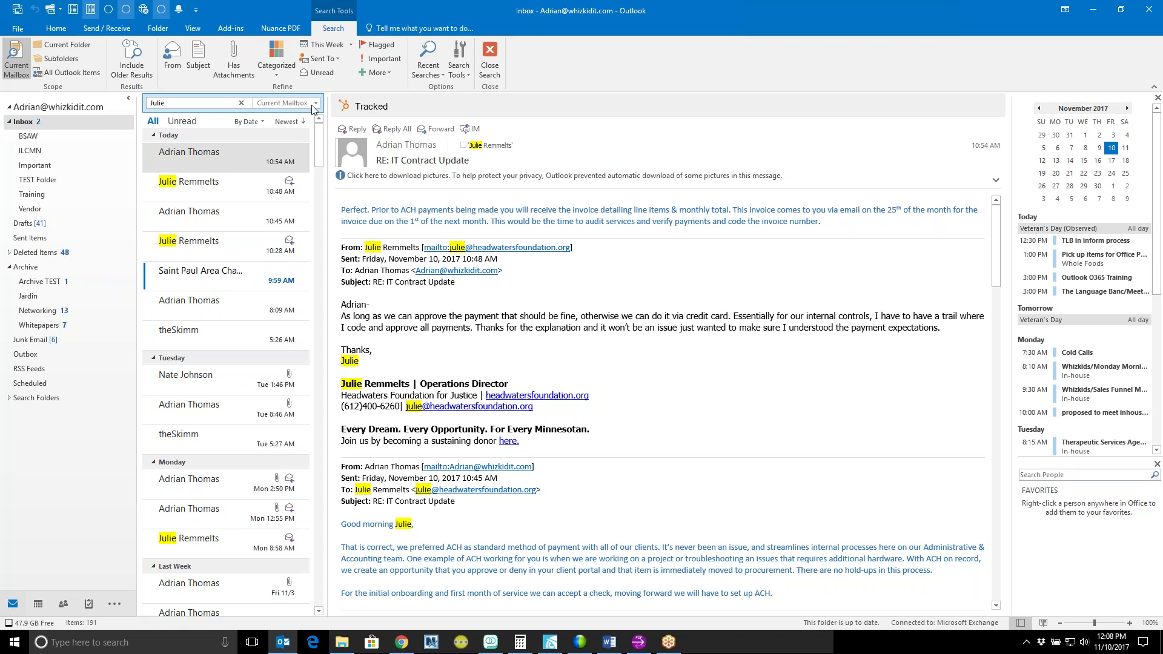
{"action": "left_click", "coordinate": [315, 107]}
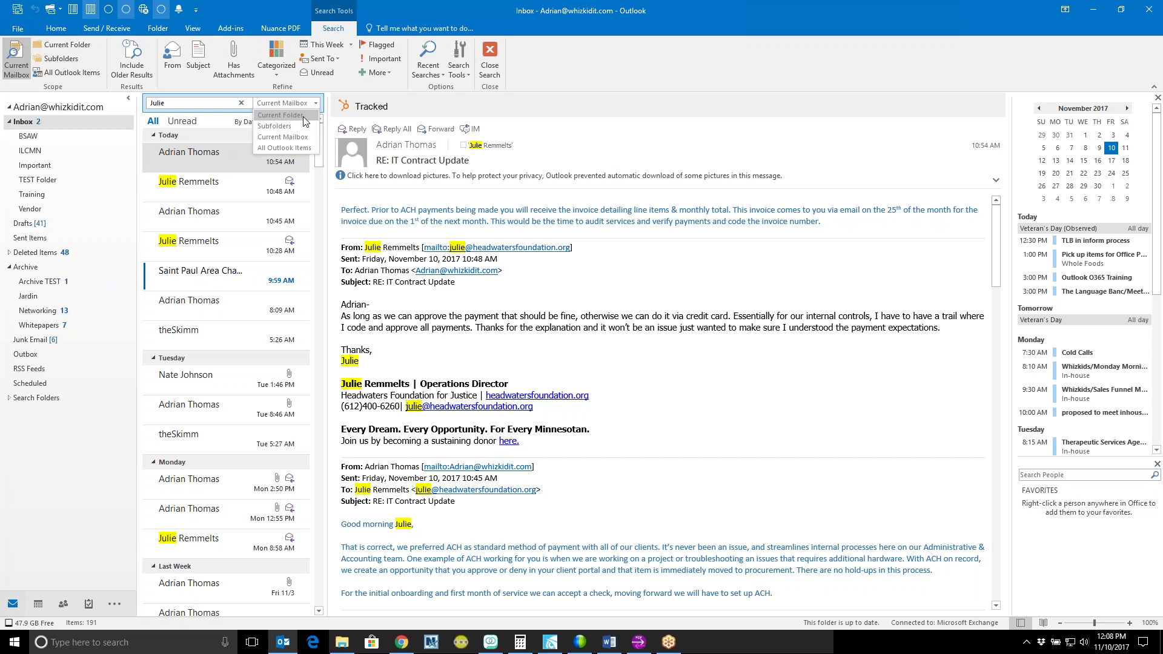
Step: Widen the search to All Outlook Items and review the results grouped by folder
{"action": "left_click", "coordinate": [299, 152]}
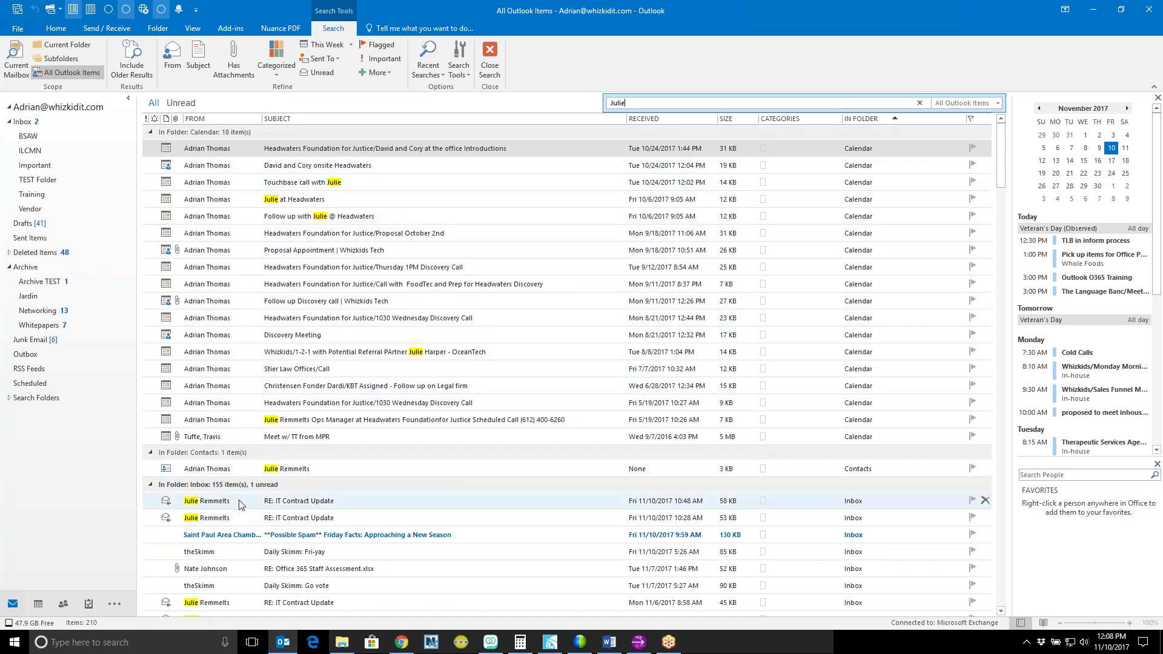
{"action": "scroll", "coordinate": [246, 515], "scroll_direction": "down", "scroll_amount": 7}
{"action": "scroll", "coordinate": [301, 359], "scroll_direction": "up", "scroll_amount": 7}
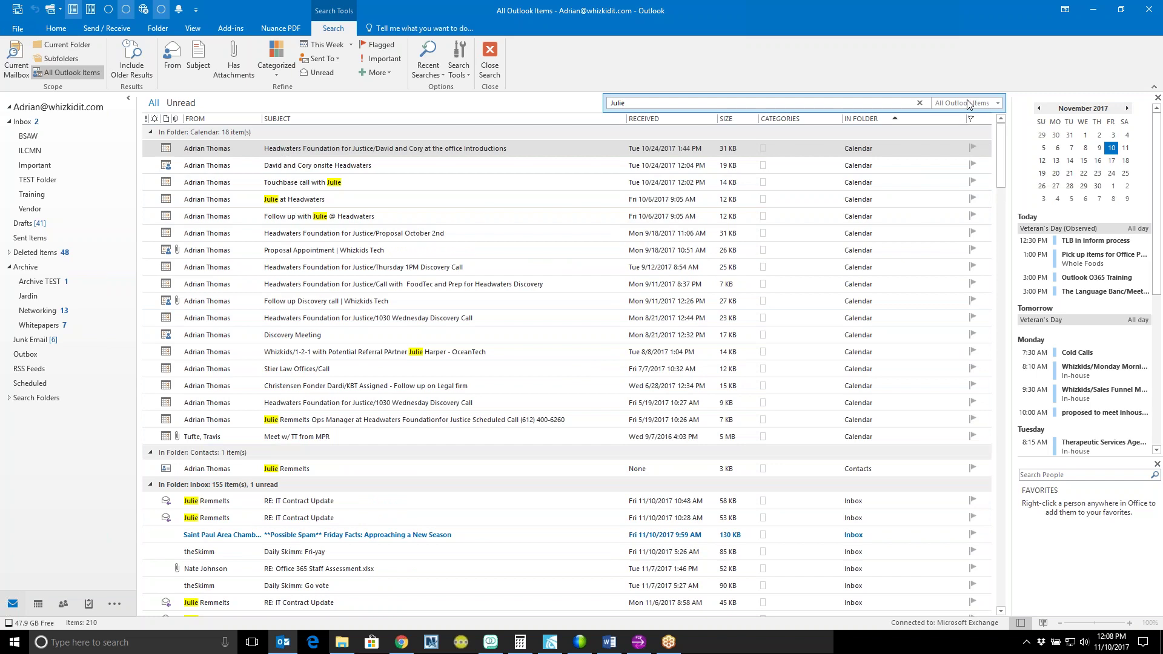
{"action": "left_click", "coordinate": [992, 105]}
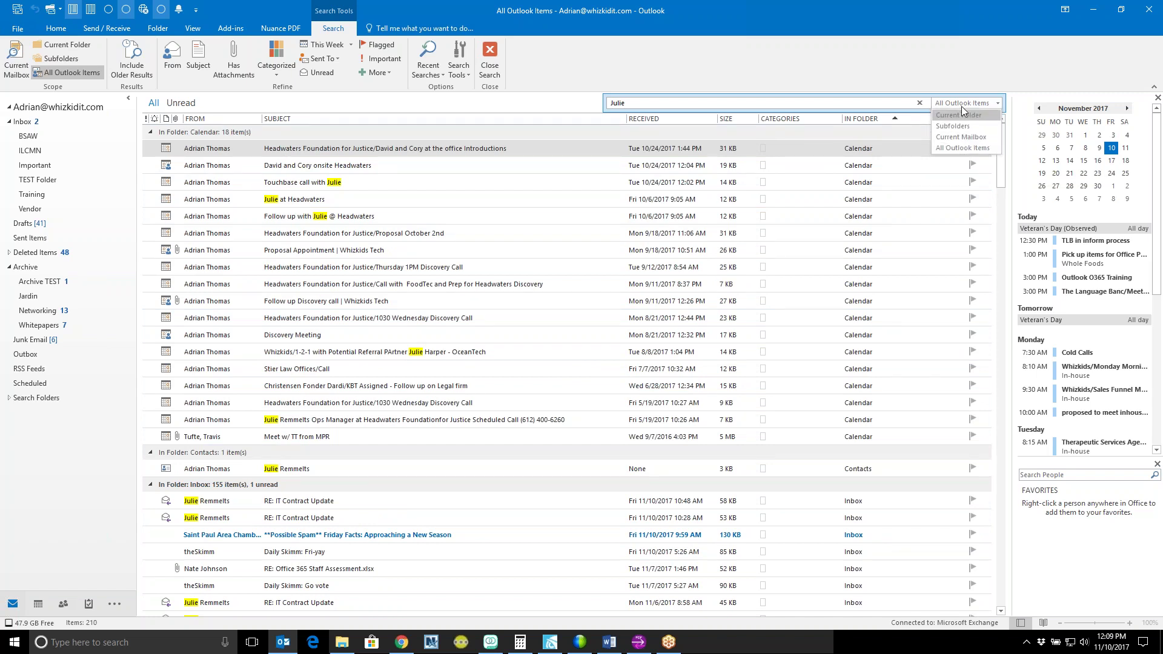
{"action": "left_click", "coordinate": [880, 107]}
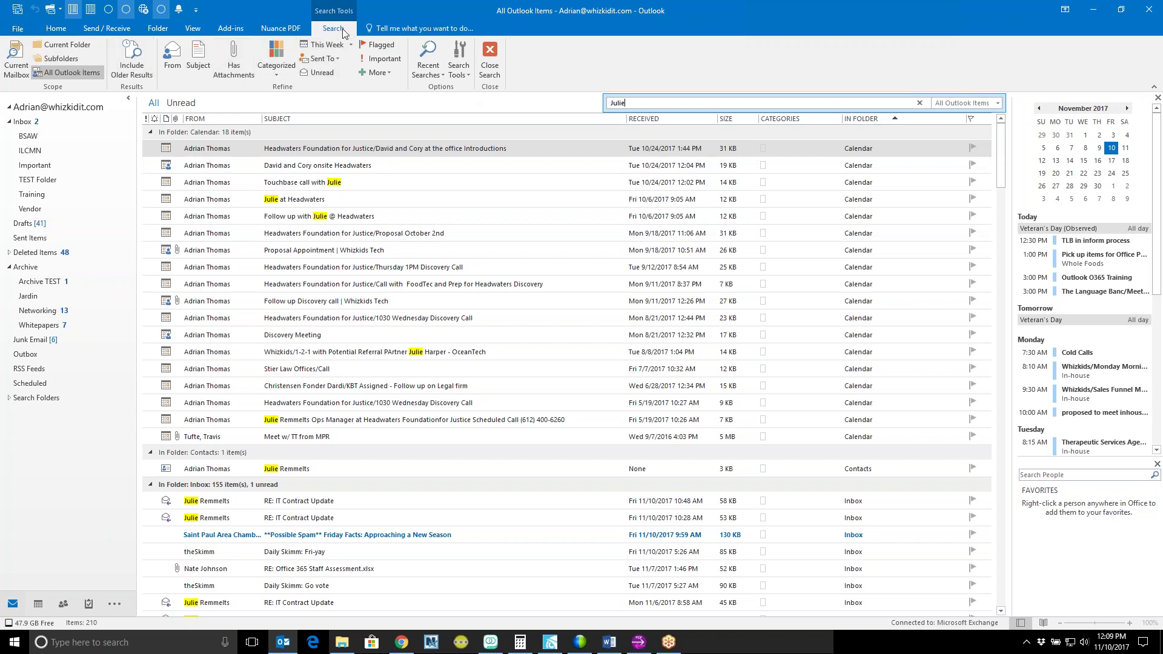
{"action": "left_click", "coordinate": [460, 66]}
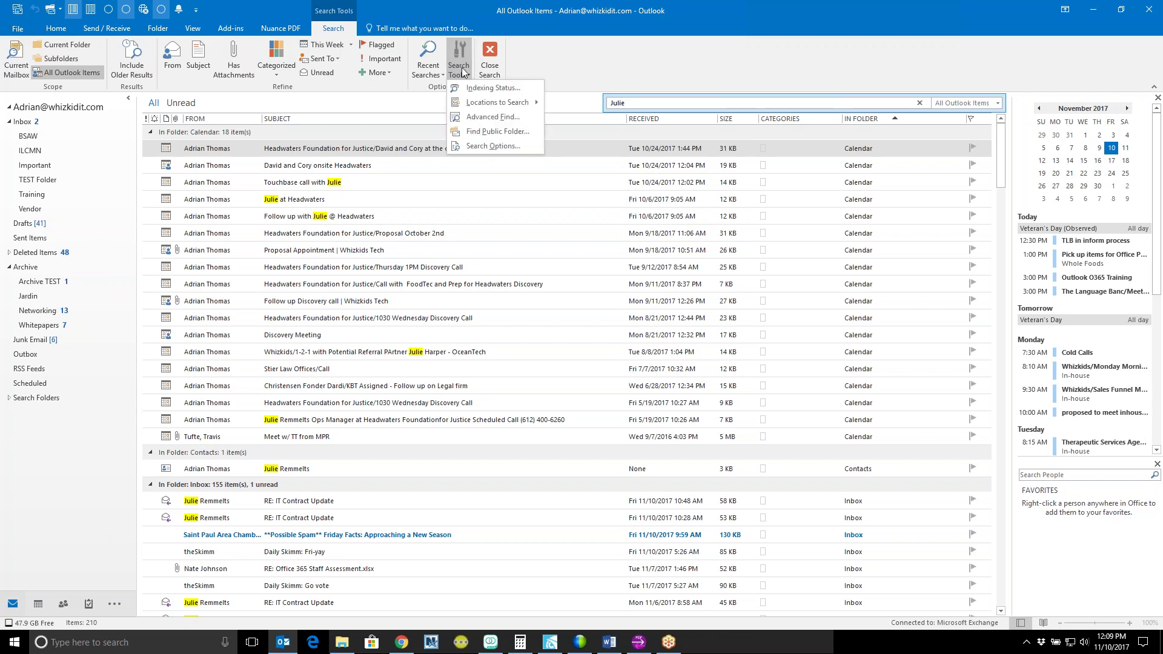
Step: In Advanced Find, limit to Messages where I'm the only person on the To line, then close it
{"action": "left_click", "coordinate": [493, 117]}
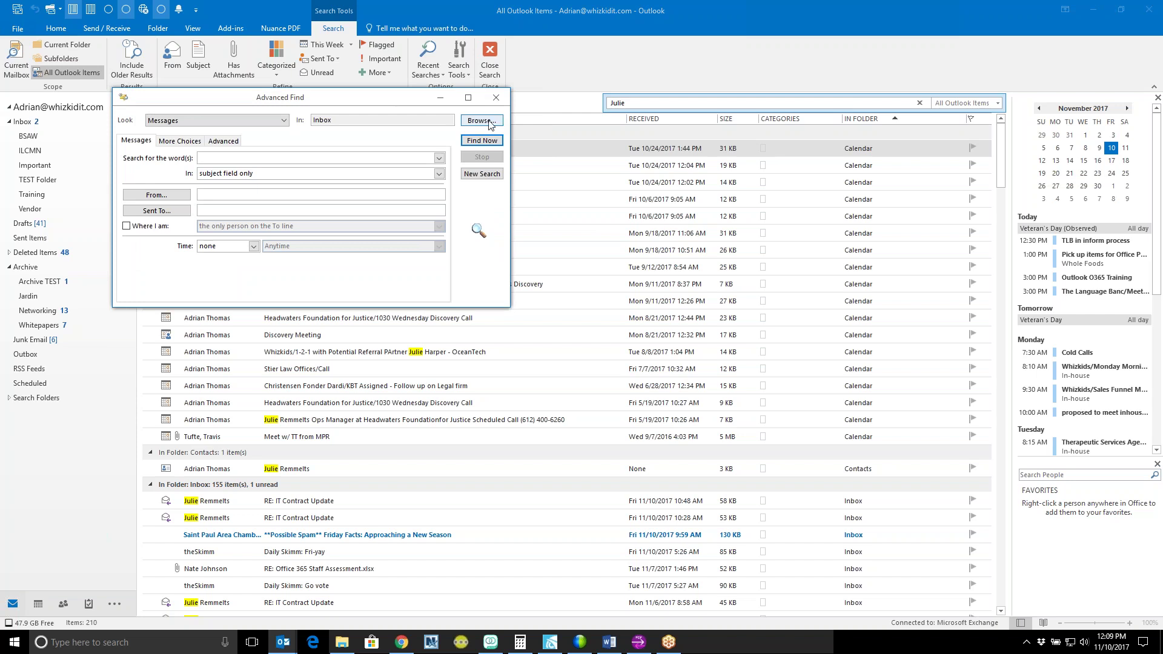
{"action": "left_click", "coordinate": [284, 121]}
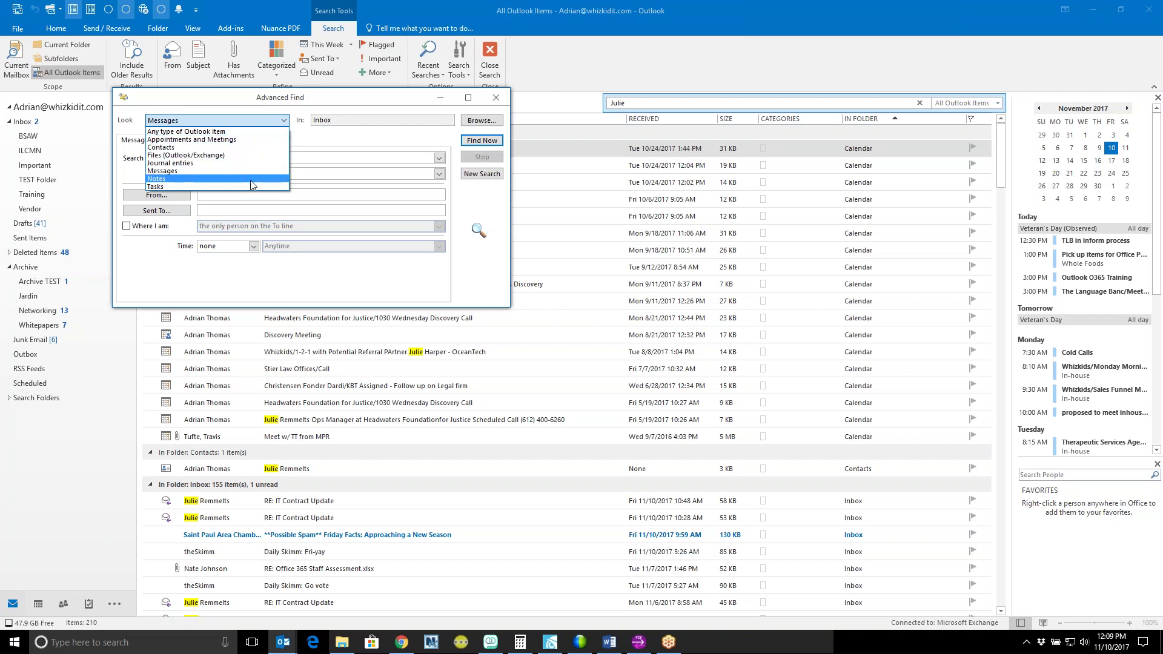
{"action": "left_click", "coordinate": [233, 171]}
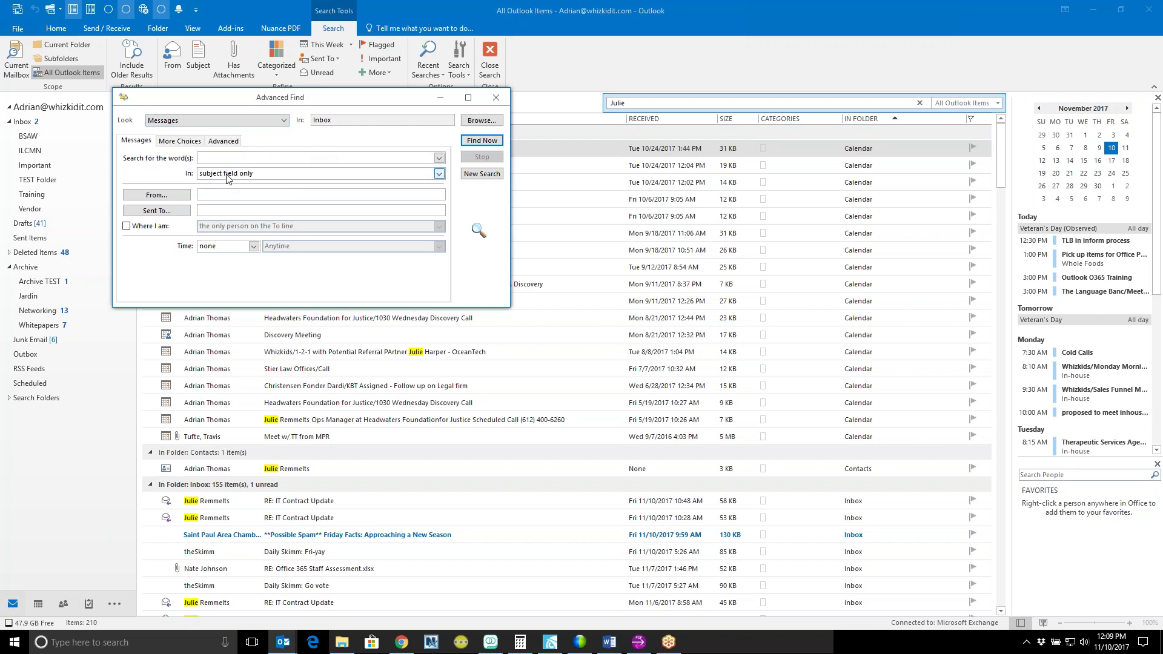
{"action": "left_click", "coordinate": [151, 227]}
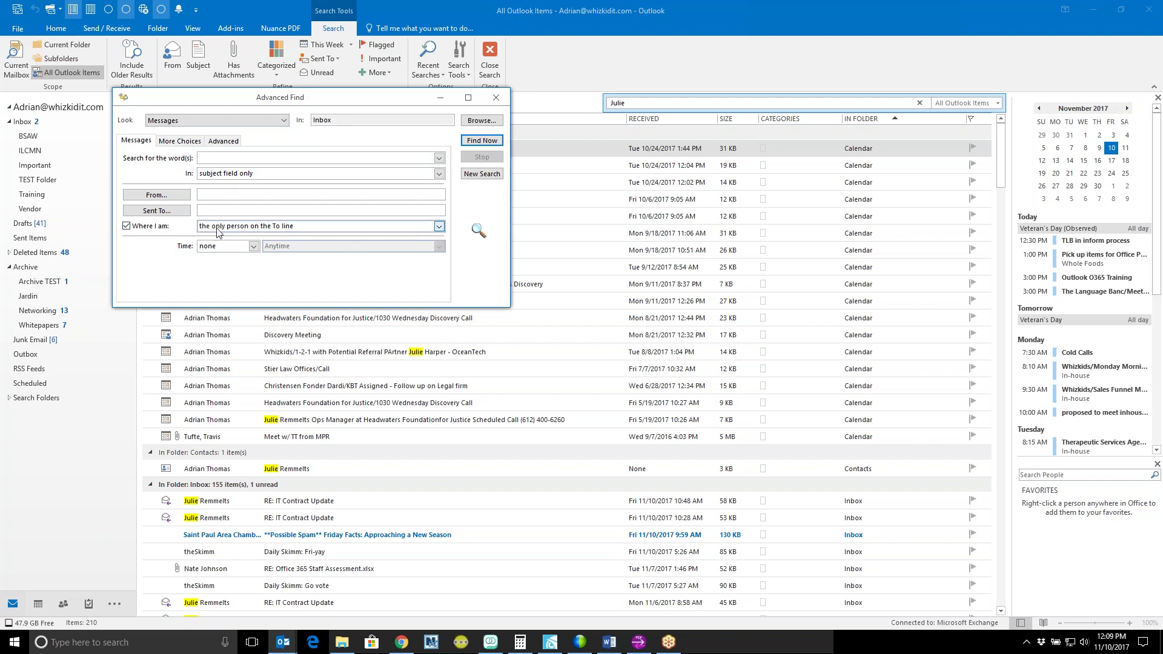
{"action": "left_click", "coordinate": [439, 225]}
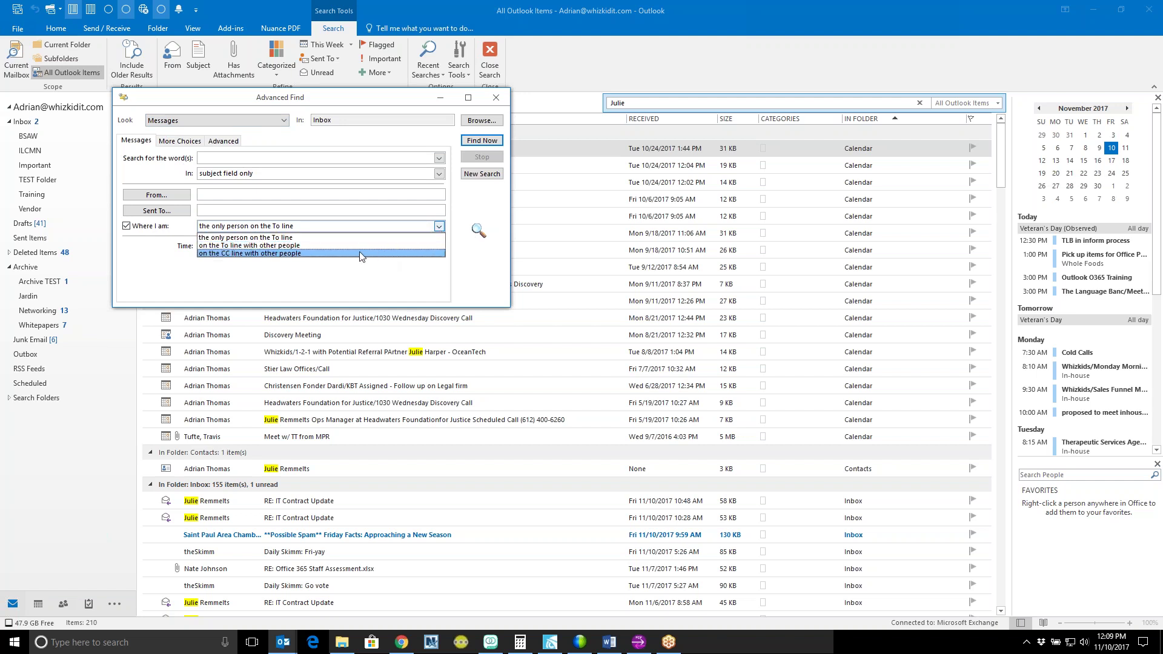
{"action": "left_click", "coordinate": [305, 269]}
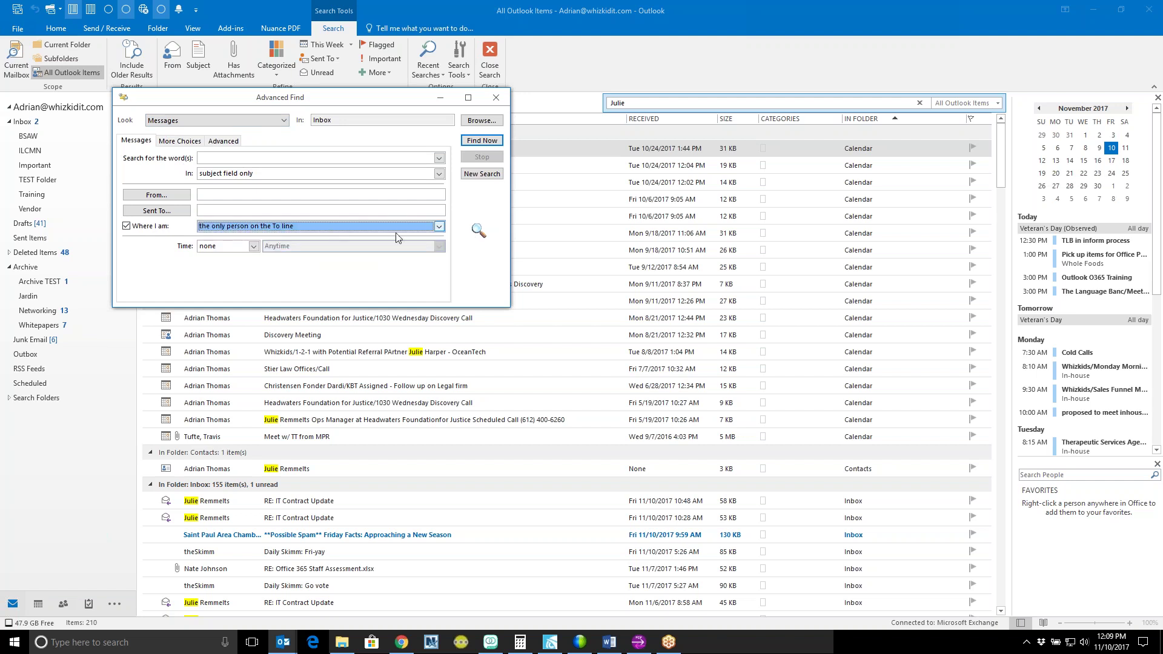
{"action": "left_click", "coordinate": [496, 98]}
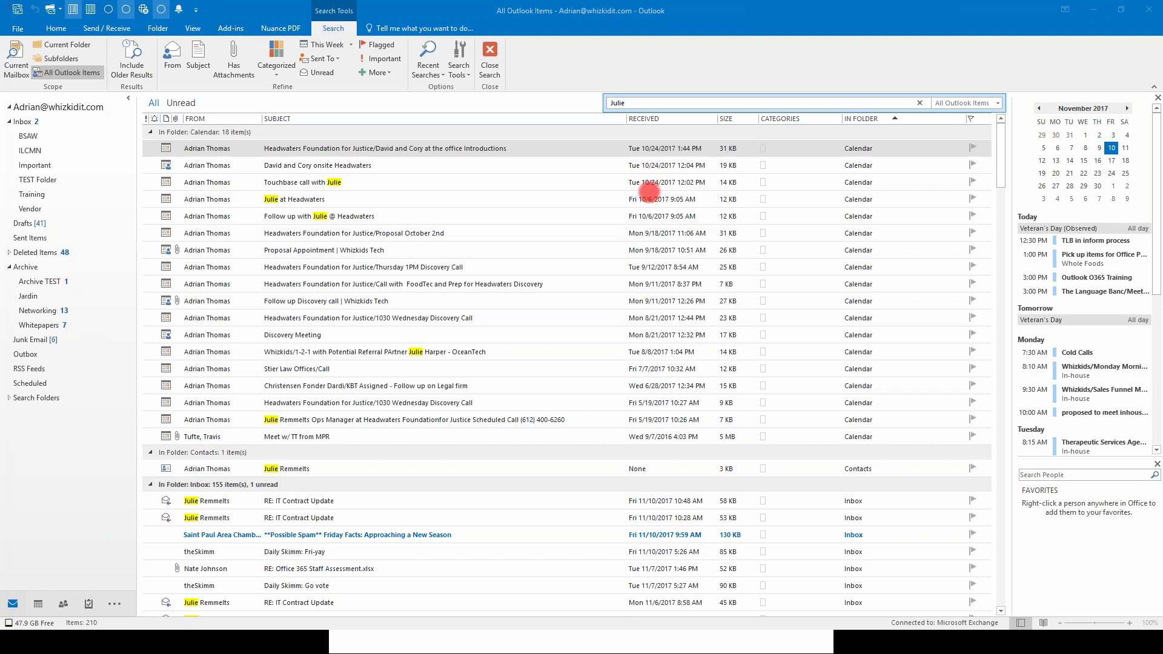
Step: Exit laser pointer mode, add New Email to the Quick Access Toolbar from Home, then go to Calendar
{"action": "key", "text": "Escape"}
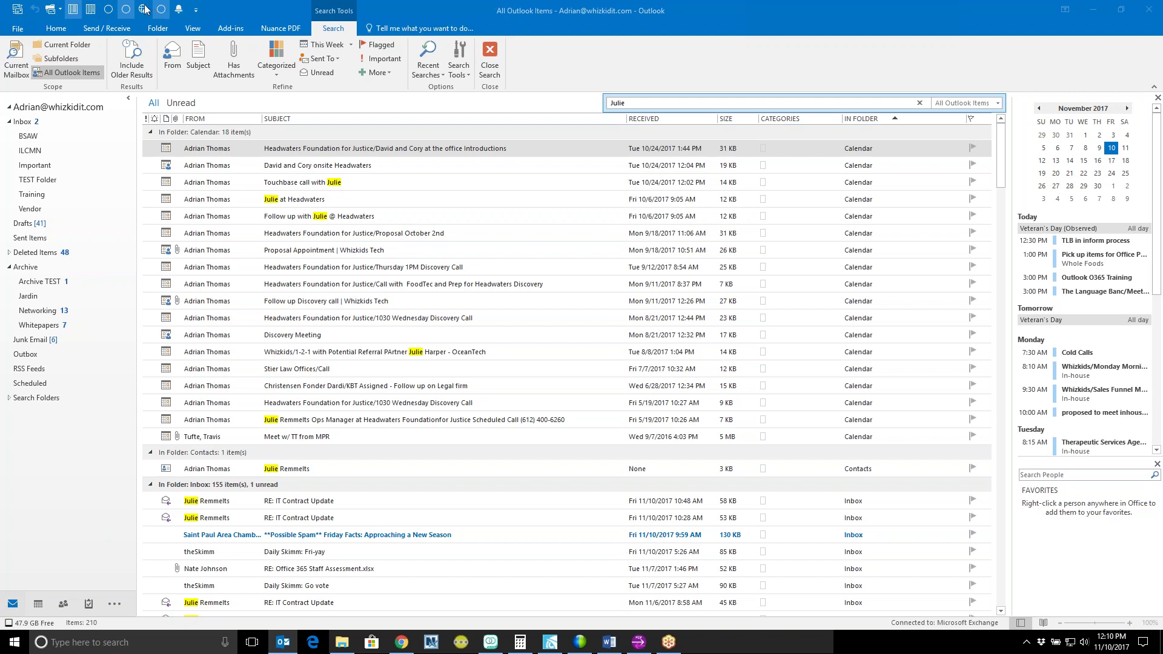
{"action": "left_click", "coordinate": [53, 33]}
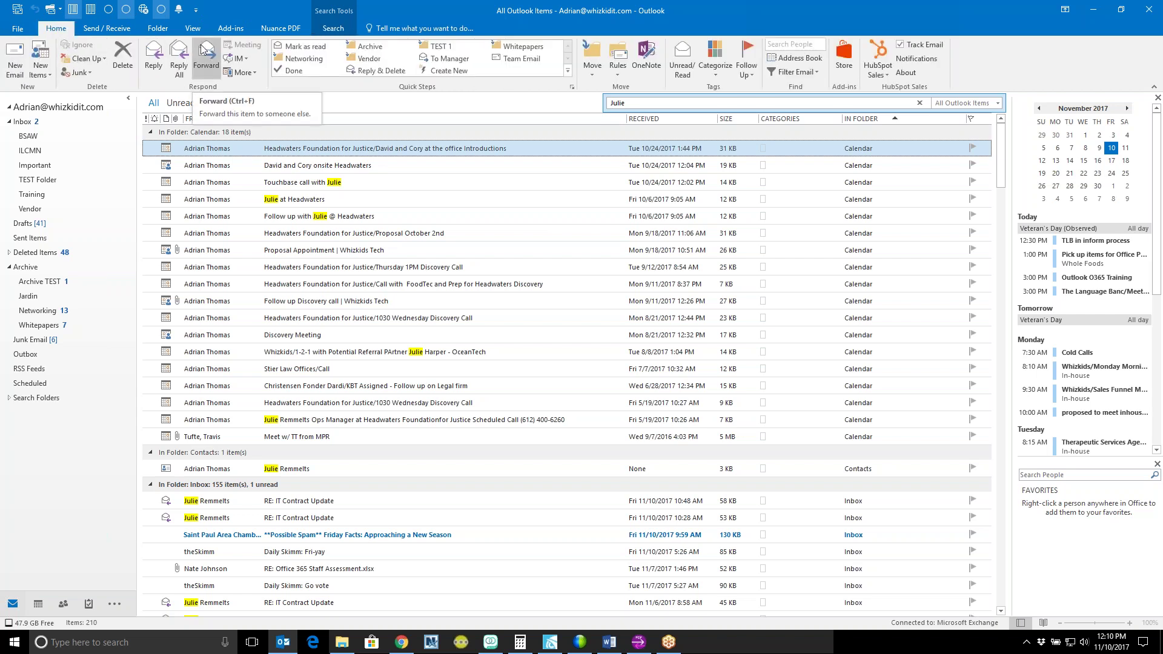
{"action": "right_click", "coordinate": [18, 55]}
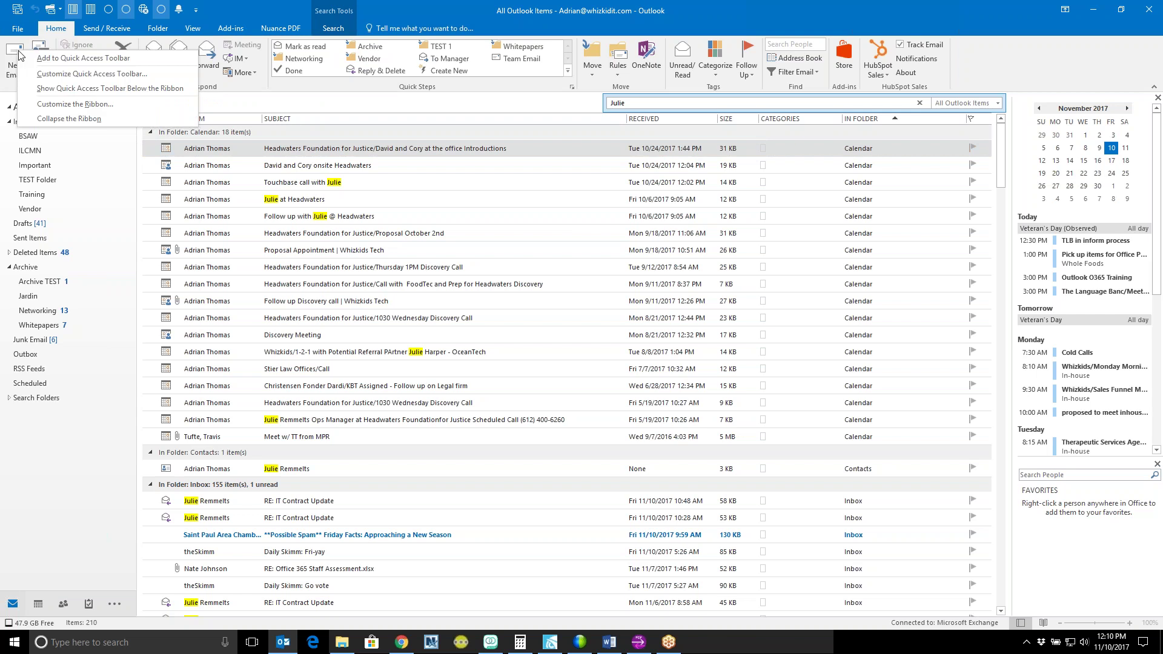
{"action": "left_click", "coordinate": [84, 59]}
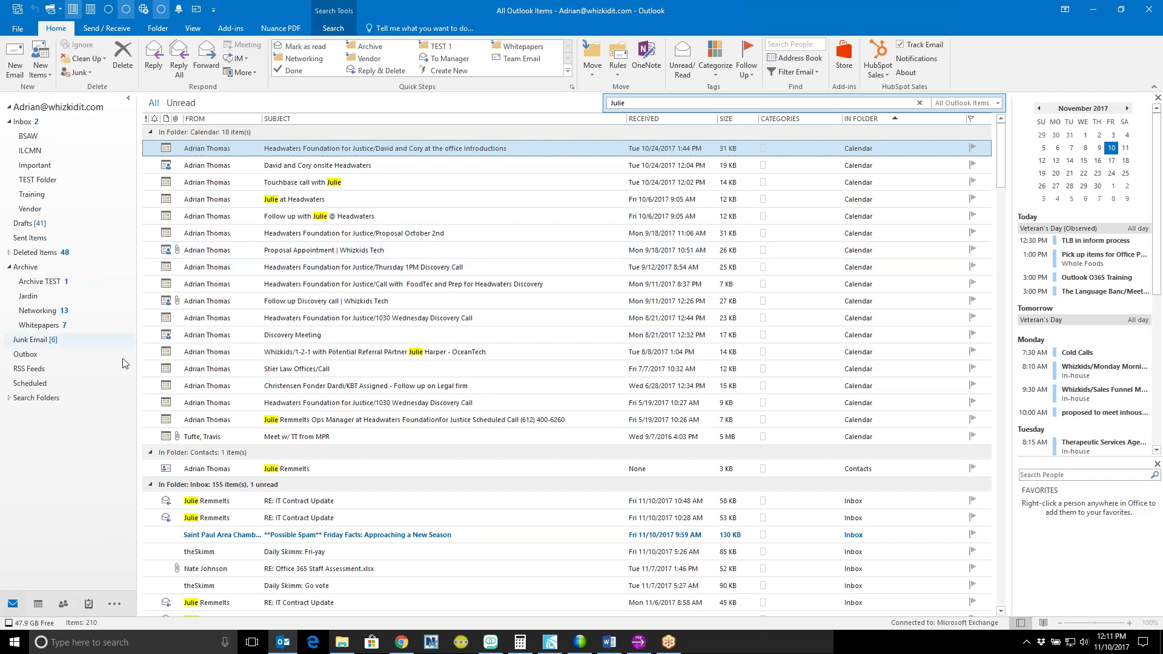
{"action": "left_click", "coordinate": [37, 602]}
Step: Cycle through the People, Tasks and Mail views in the navigation bar
{"action": "mouse_move", "coordinate": [37, 600]}
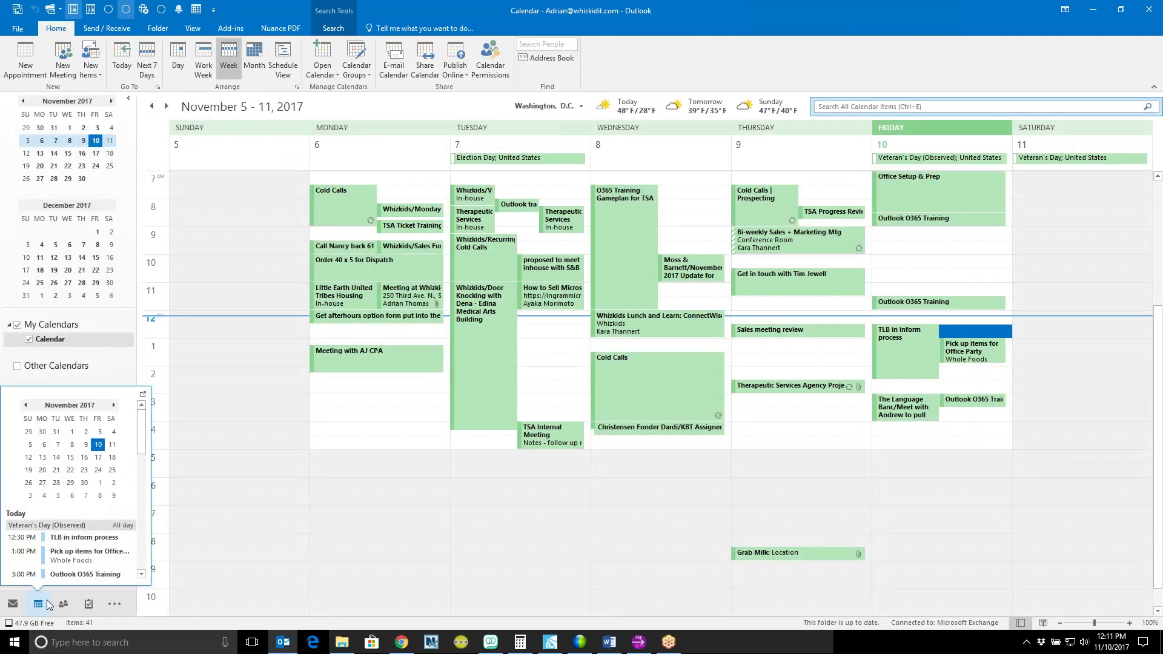
{"action": "left_click", "coordinate": [63, 604]}
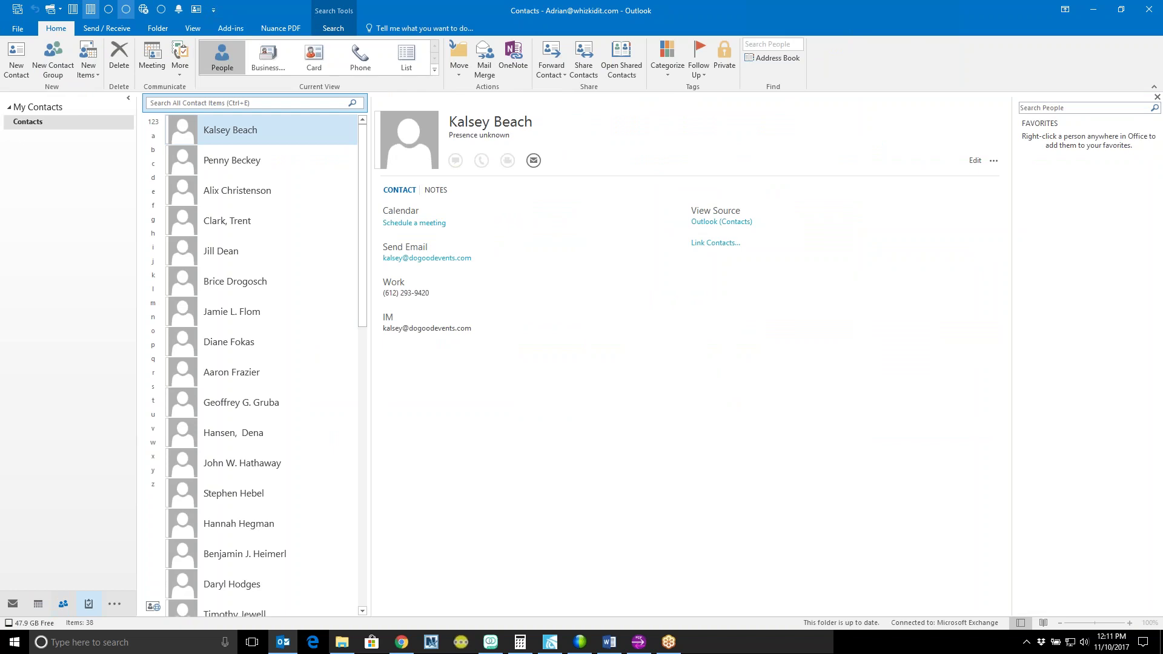
{"action": "left_click", "coordinate": [88, 603]}
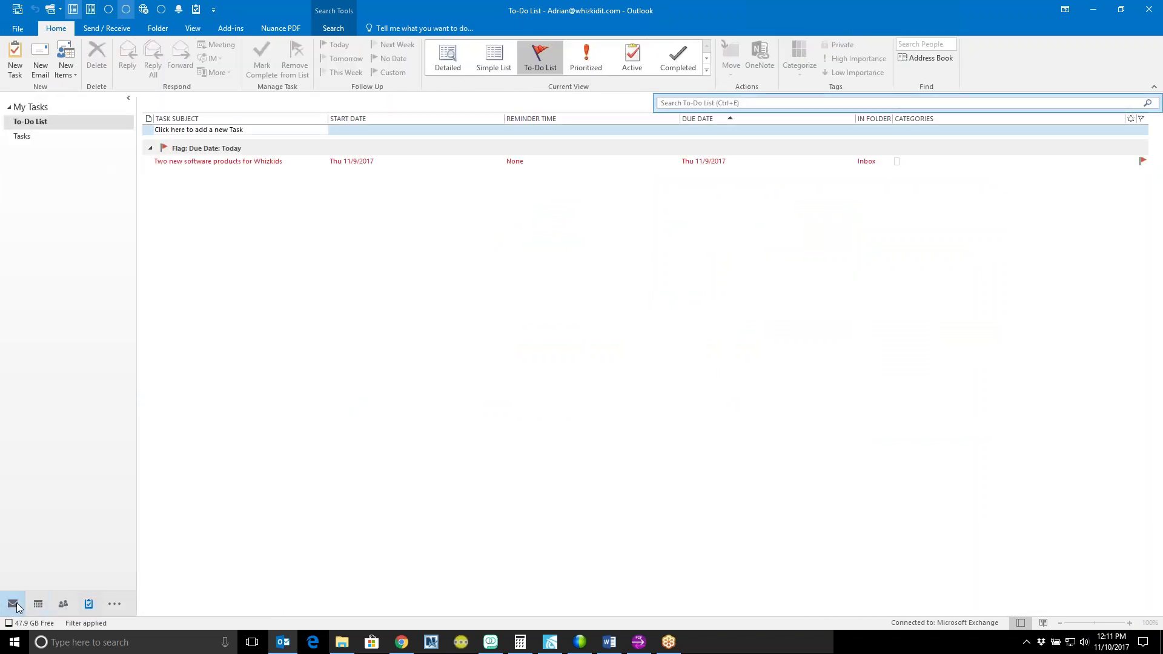
{"action": "left_click", "coordinate": [13, 604]}
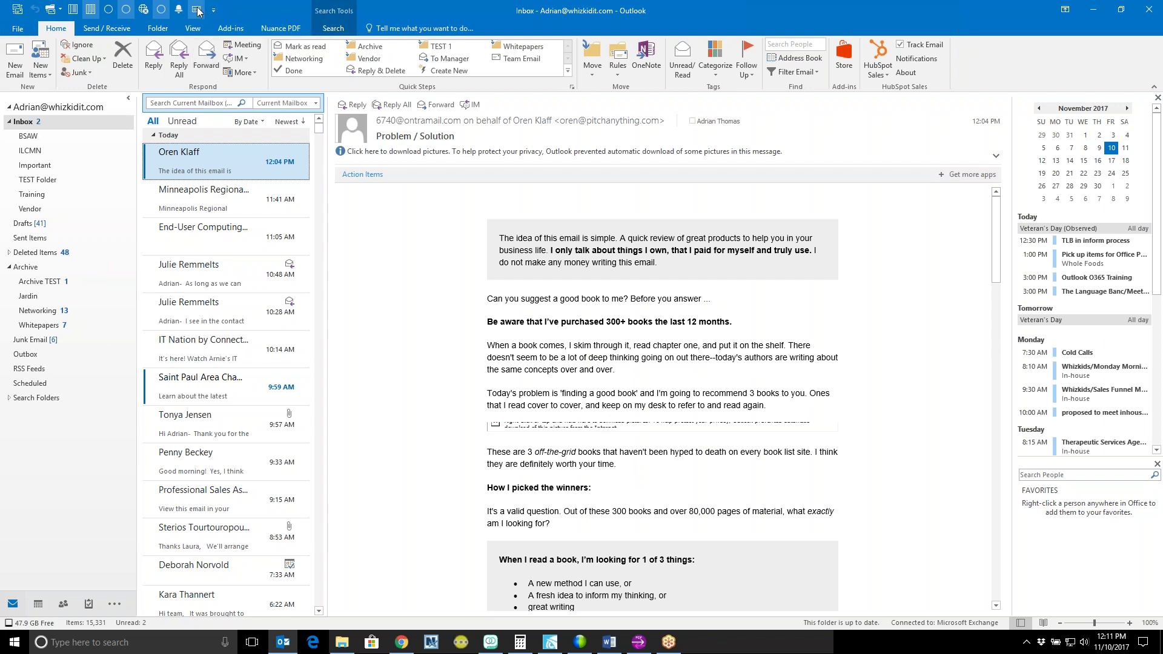
Step: Open a blank message from the Quick Access Toolbar New Email icon and discard it without saving
{"action": "left_click", "coordinate": [198, 11]}
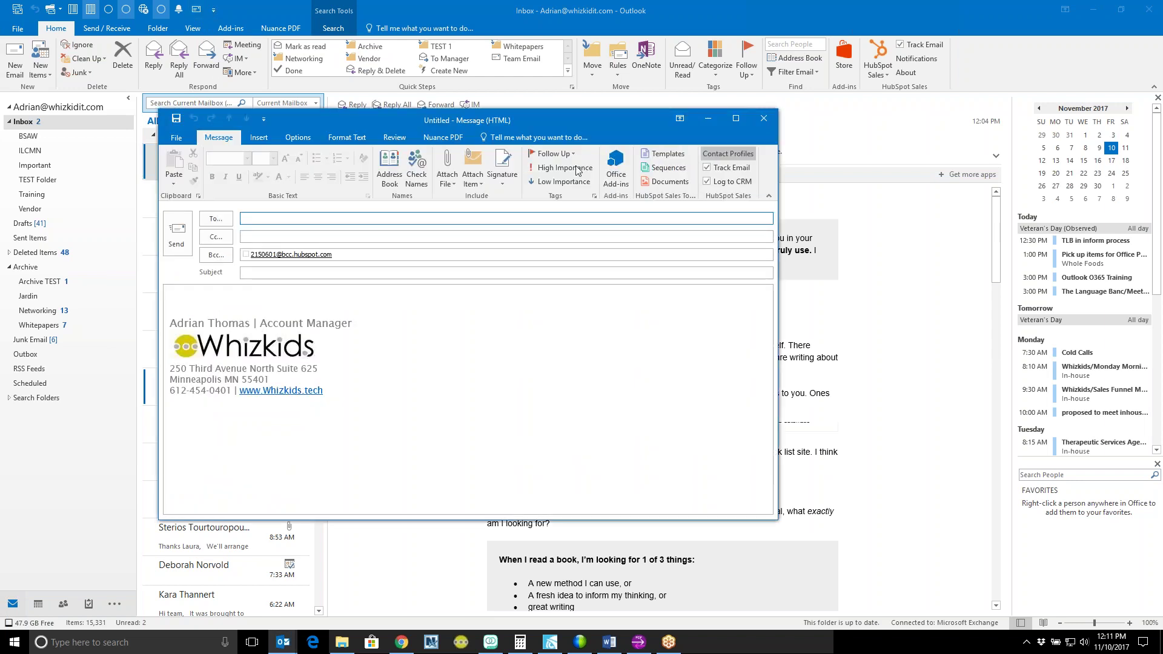
{"action": "left_click", "coordinate": [762, 118]}
{"action": "left_click", "coordinate": [593, 354]}
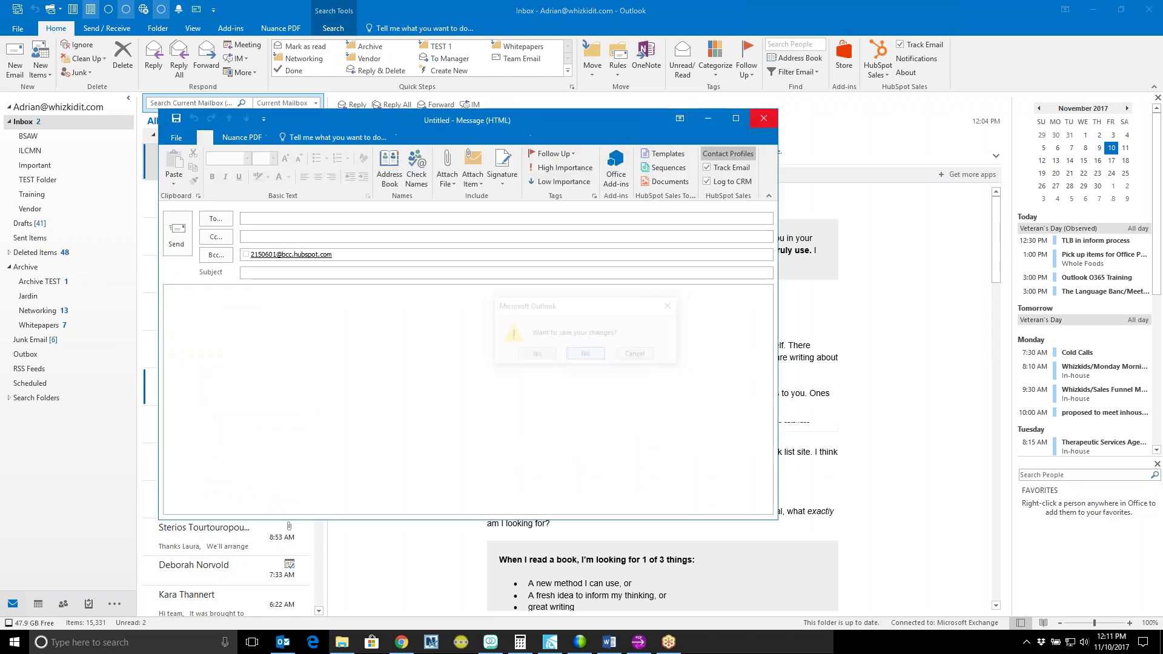
Step: Unpin the New Email icon from the Quick Access Toolbar using its right-click menu
{"action": "right_click", "coordinate": [194, 7]}
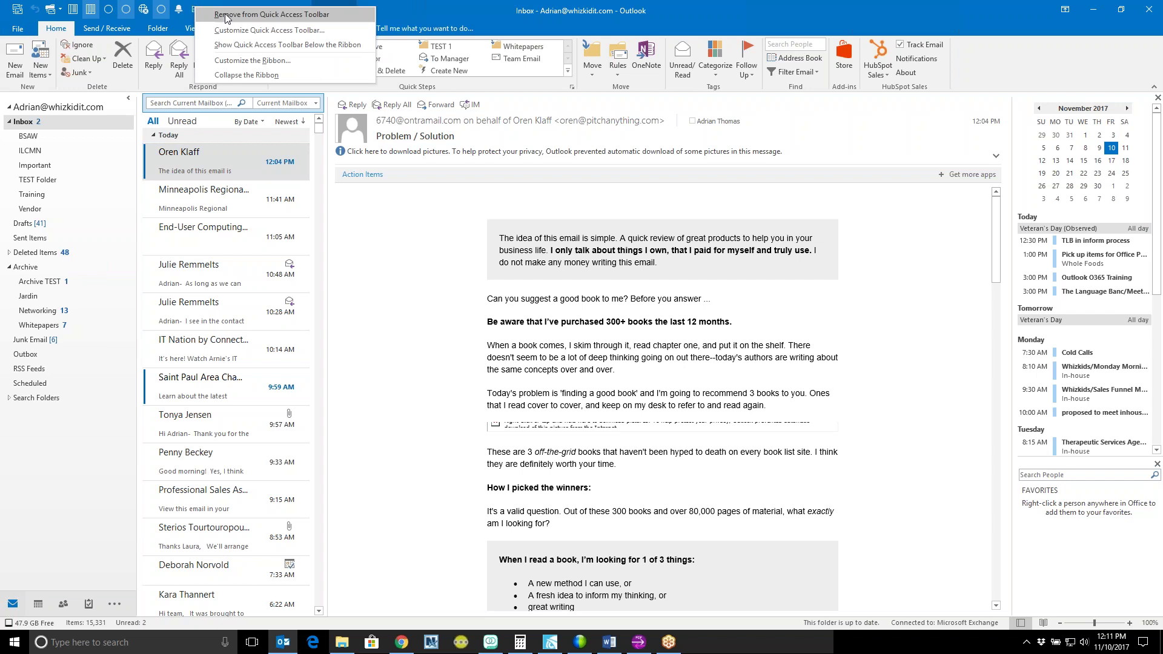
{"action": "left_click", "coordinate": [259, 15]}
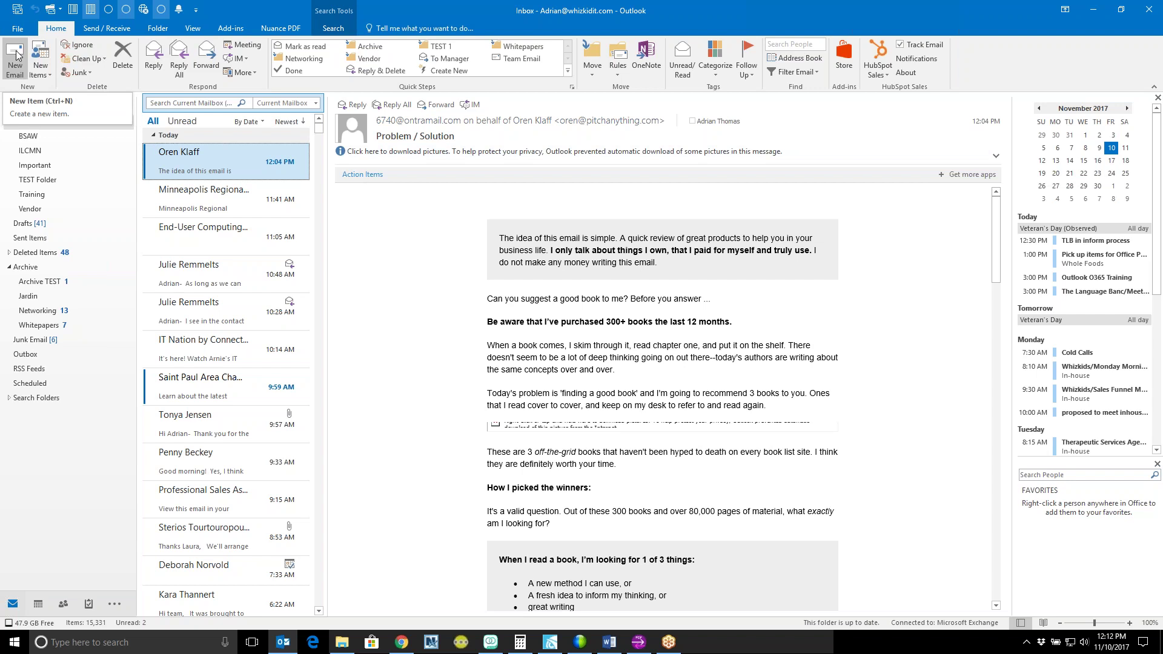
{"action": "left_click", "coordinate": [15, 60]}
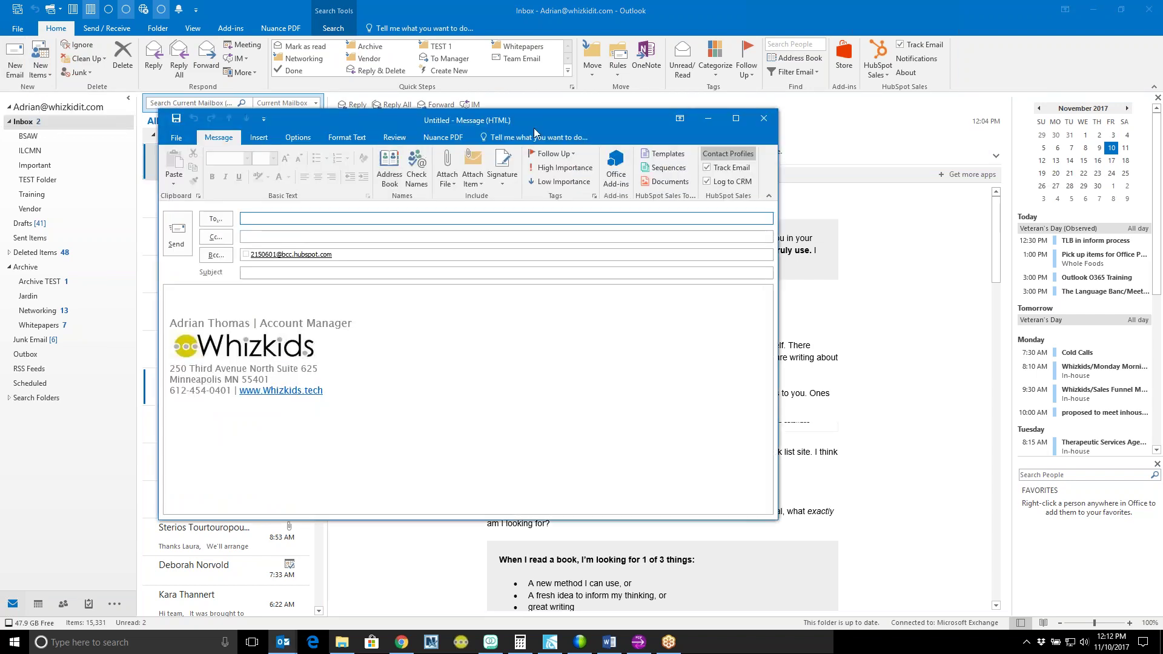
{"action": "left_click", "coordinate": [763, 118]}
{"action": "left_click", "coordinate": [587, 355]}
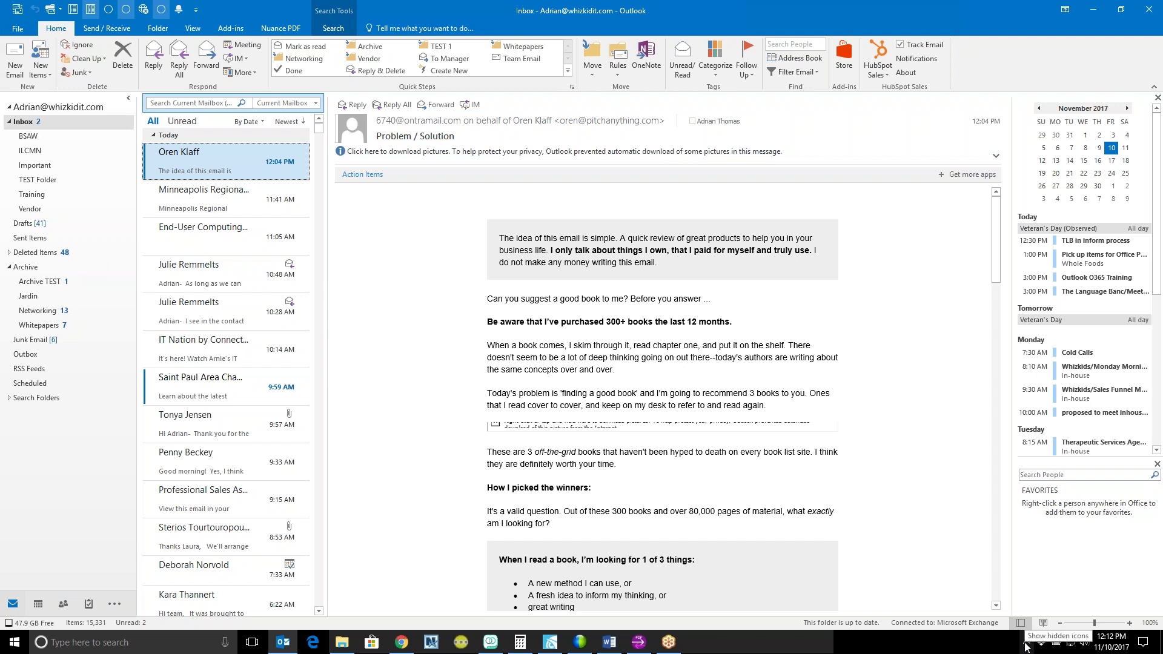
{"action": "left_click", "coordinate": [1026, 644]}
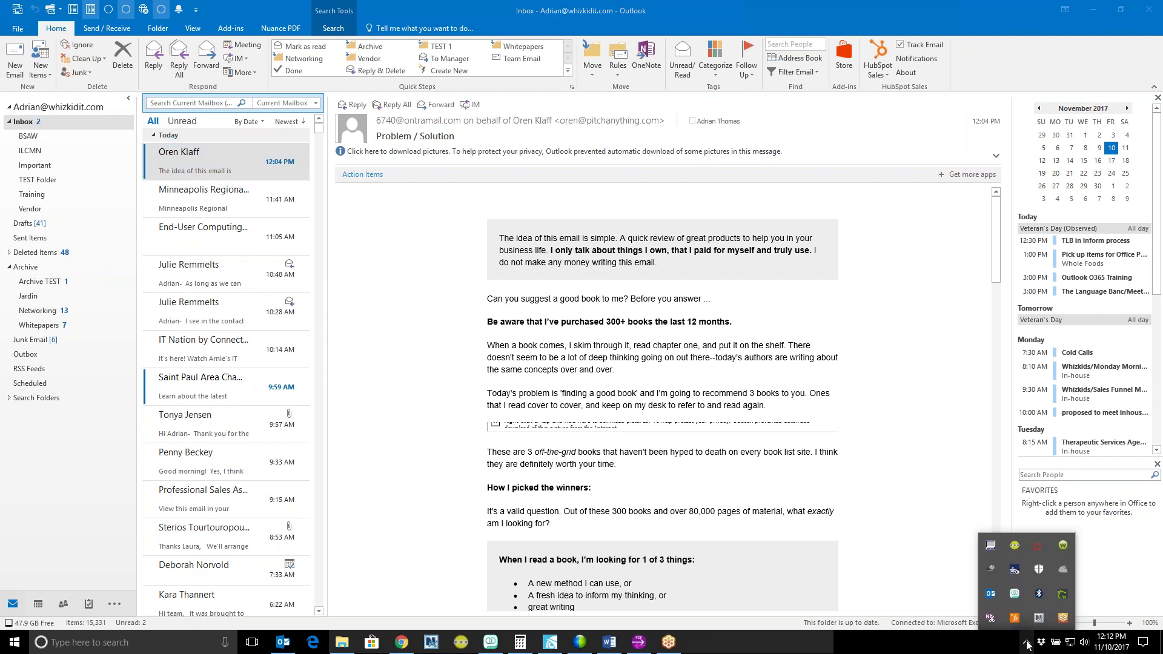
{"action": "right_click", "coordinate": [992, 596]}
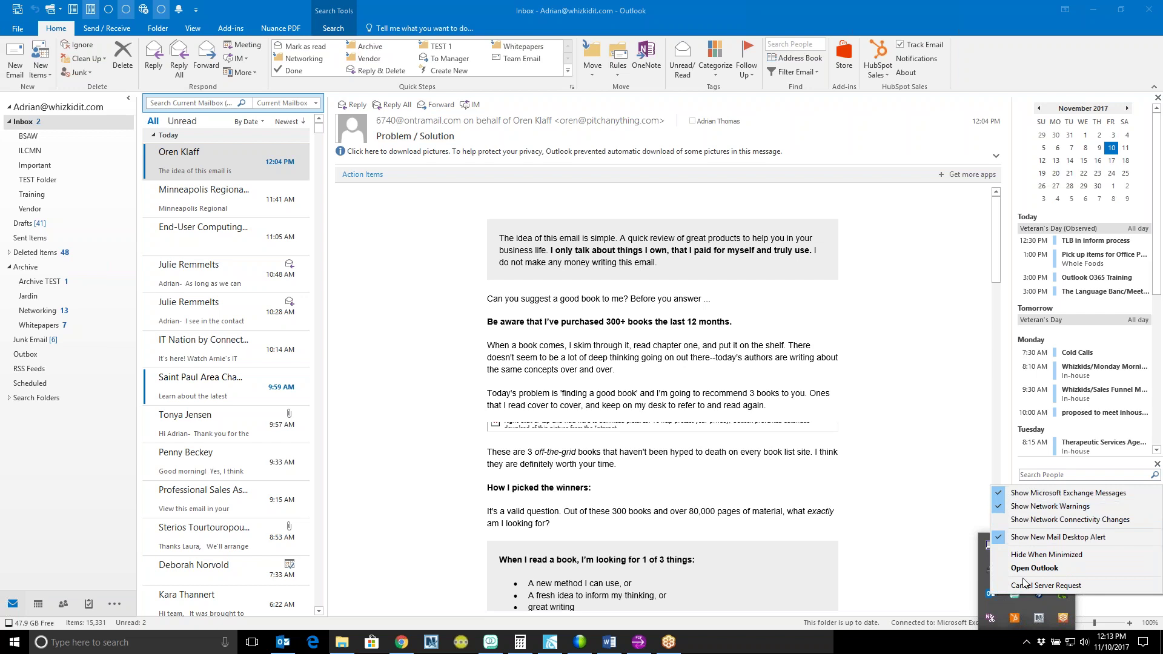
{"action": "left_click", "coordinate": [963, 478]}
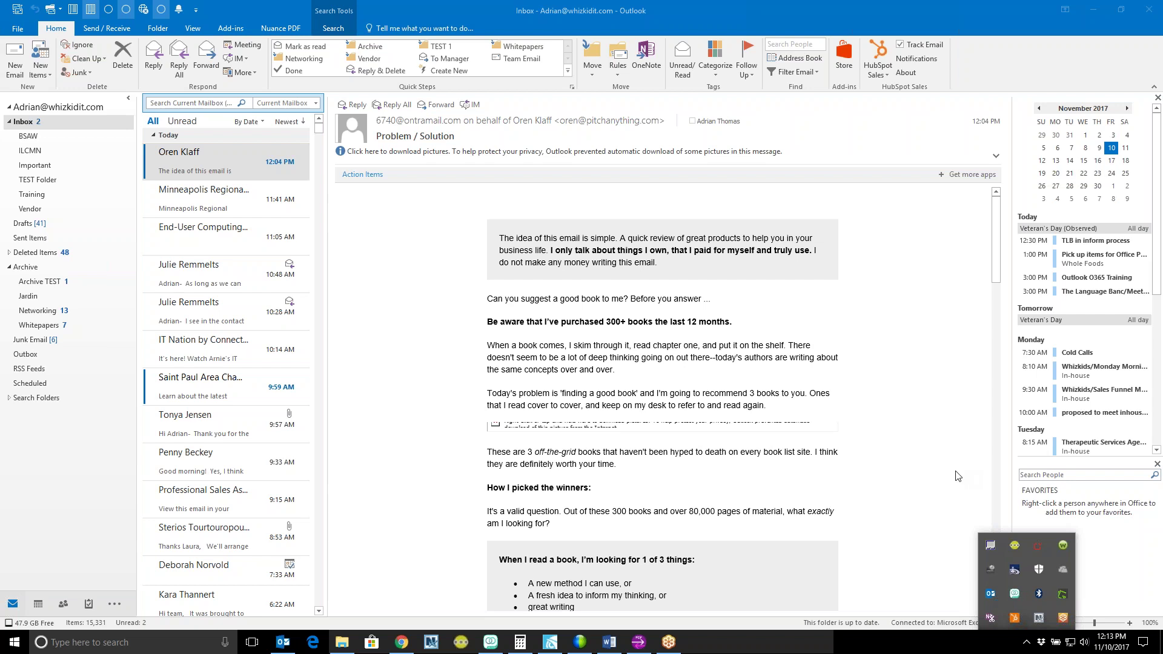
{"action": "left_click", "coordinate": [956, 476]}
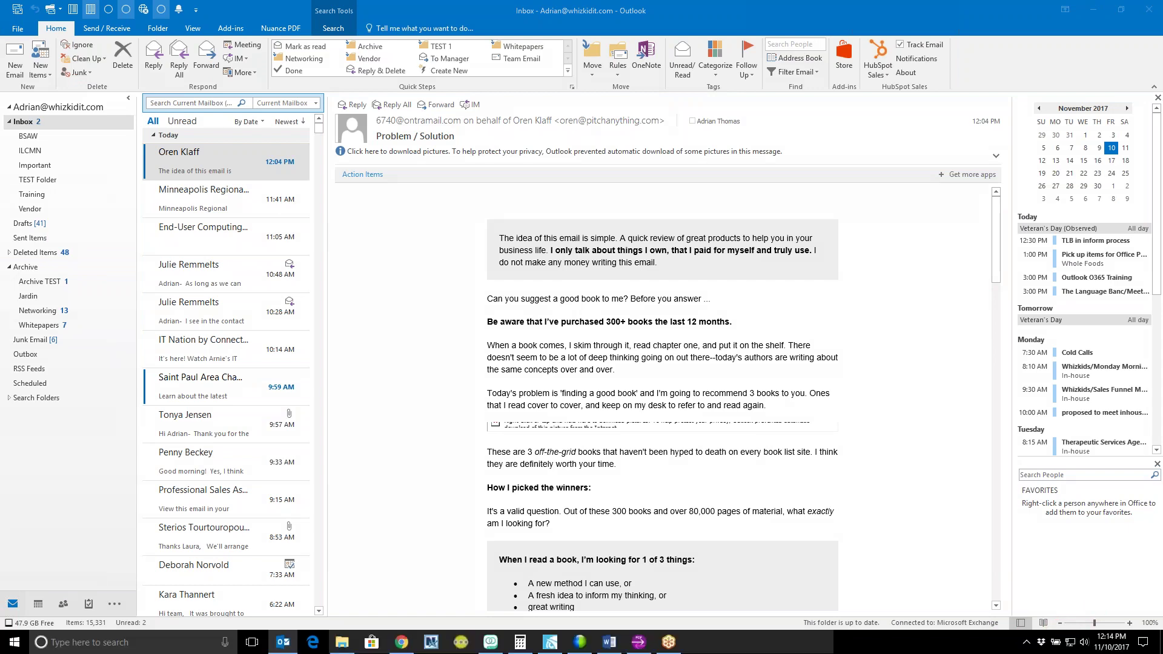
Step: Turn off Show New Mail Desktop Alert from the Outlook tray icon's menu
{"action": "left_click", "coordinate": [1026, 643]}
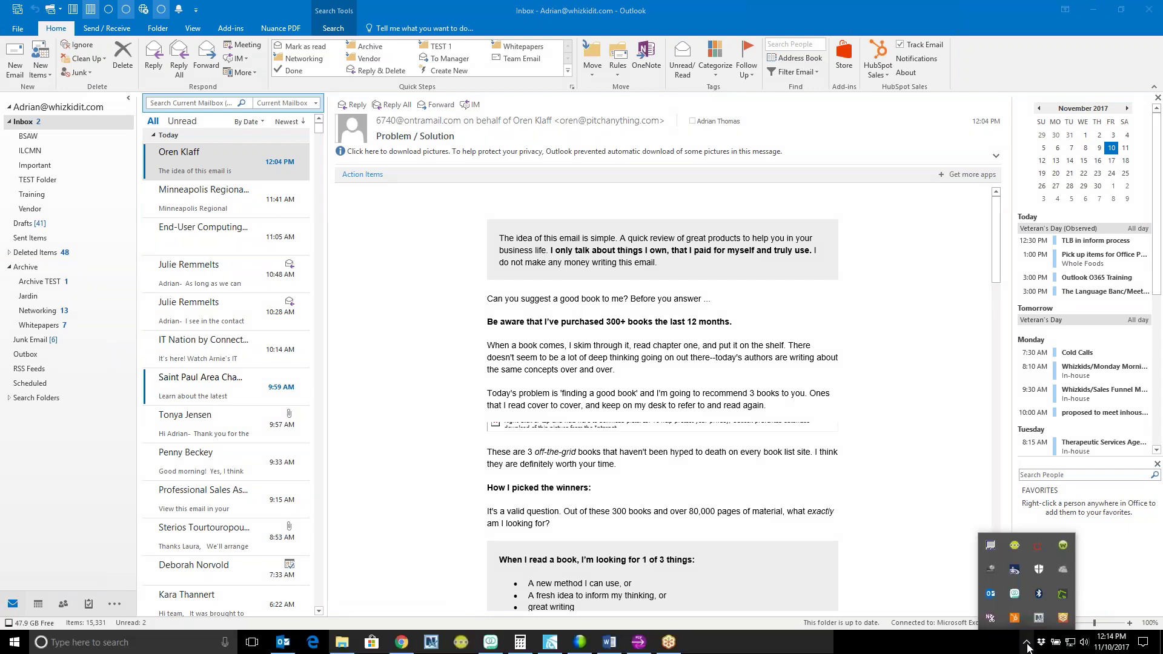
{"action": "right_click", "coordinate": [991, 595]}
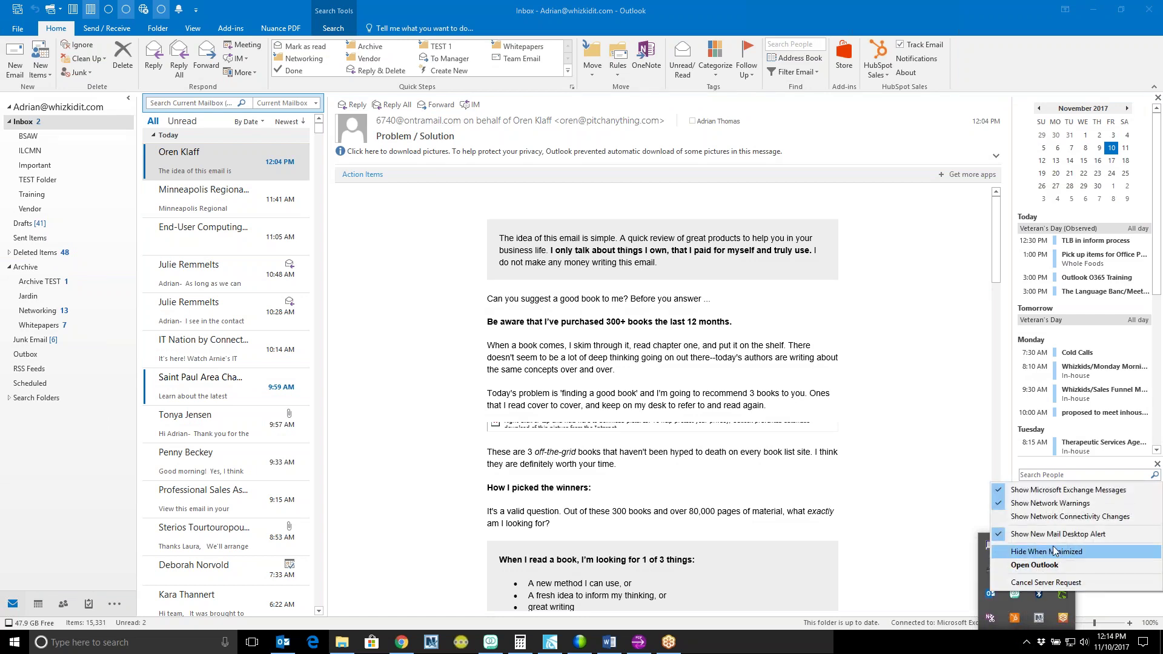
{"action": "left_click", "coordinate": [1094, 537]}
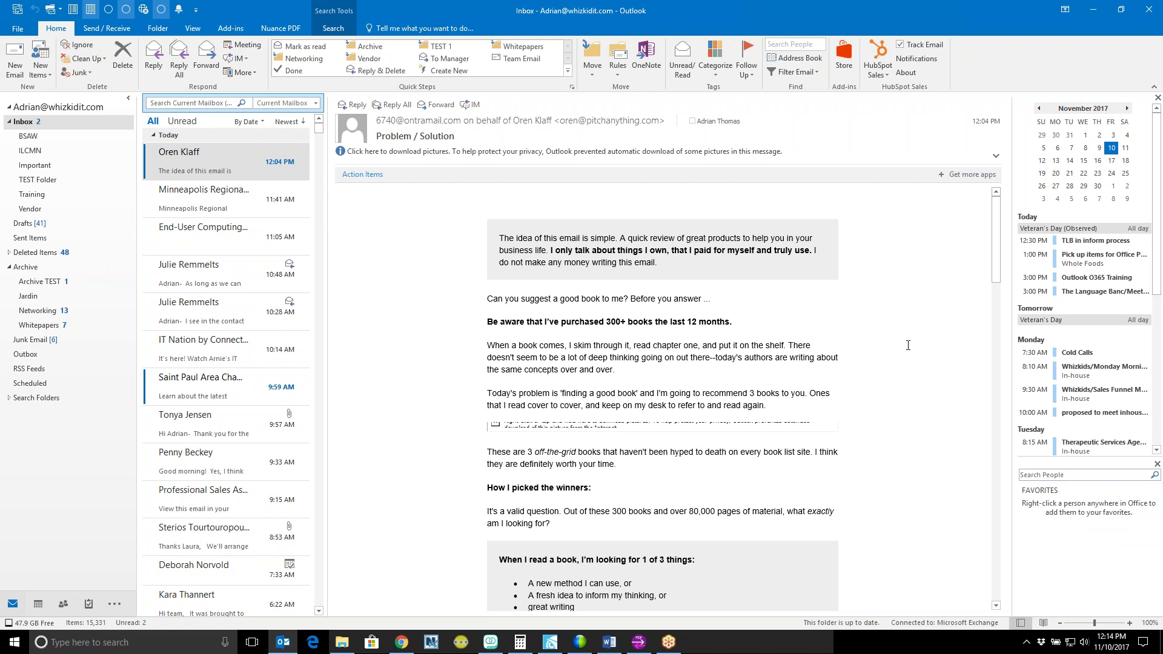
Step: Re-enable Show New Mail Desktop Alert from the Outlook tray icon's menu
{"action": "left_click", "coordinate": [1026, 642]}
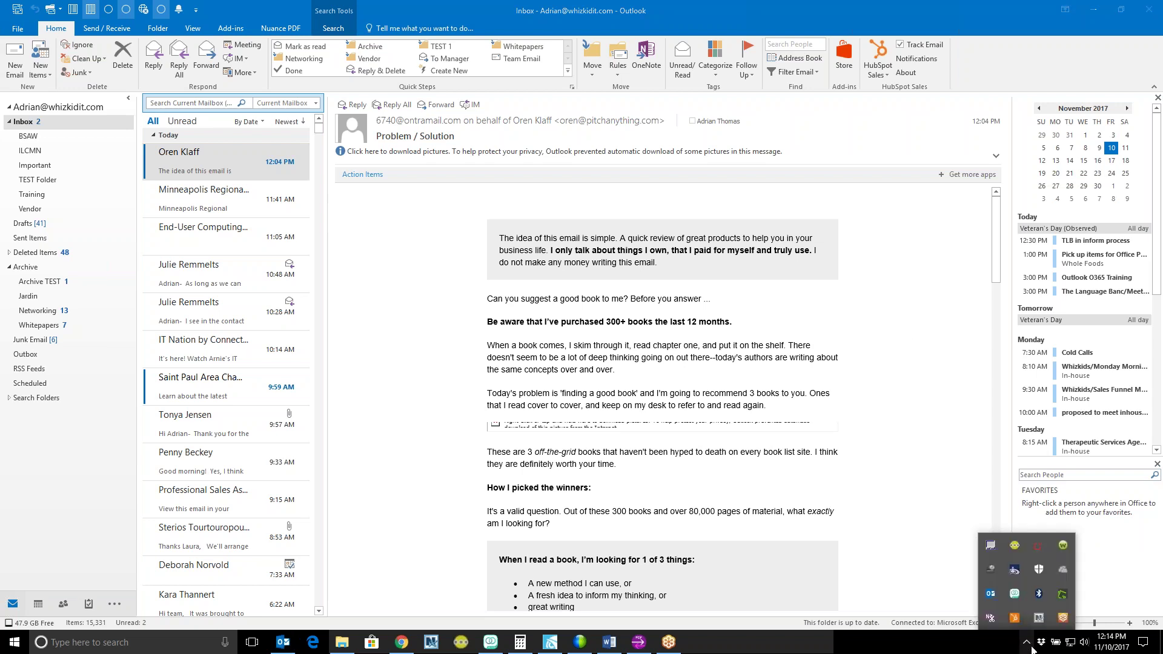
{"action": "right_click", "coordinate": [991, 595]}
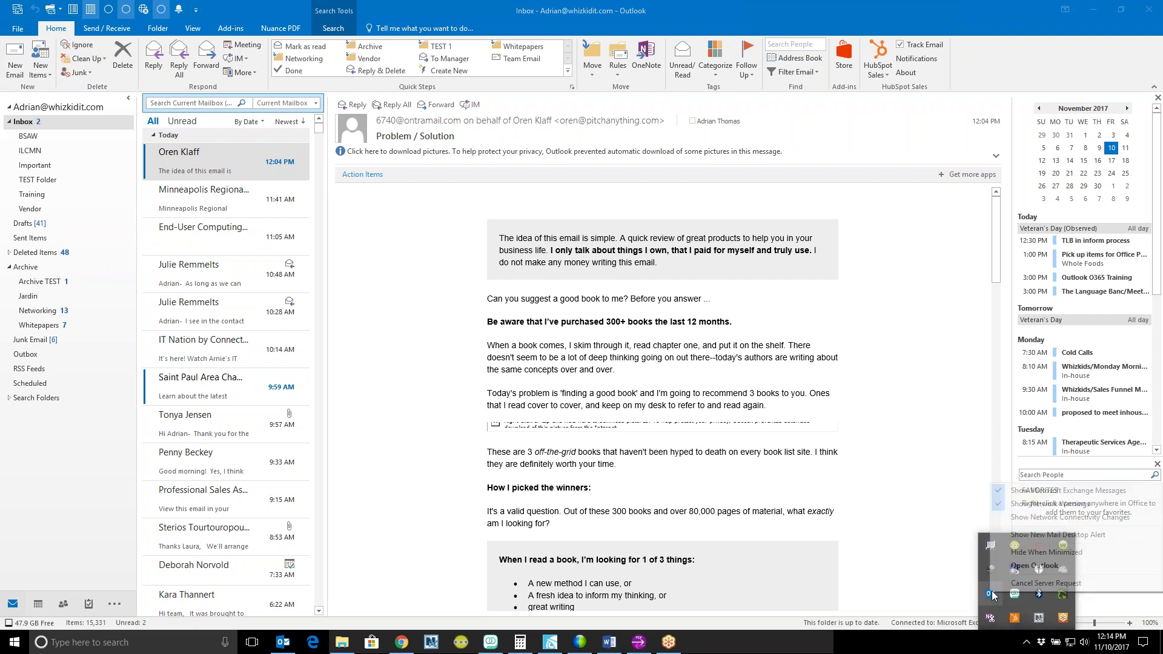
{"action": "left_click", "coordinate": [1028, 535]}
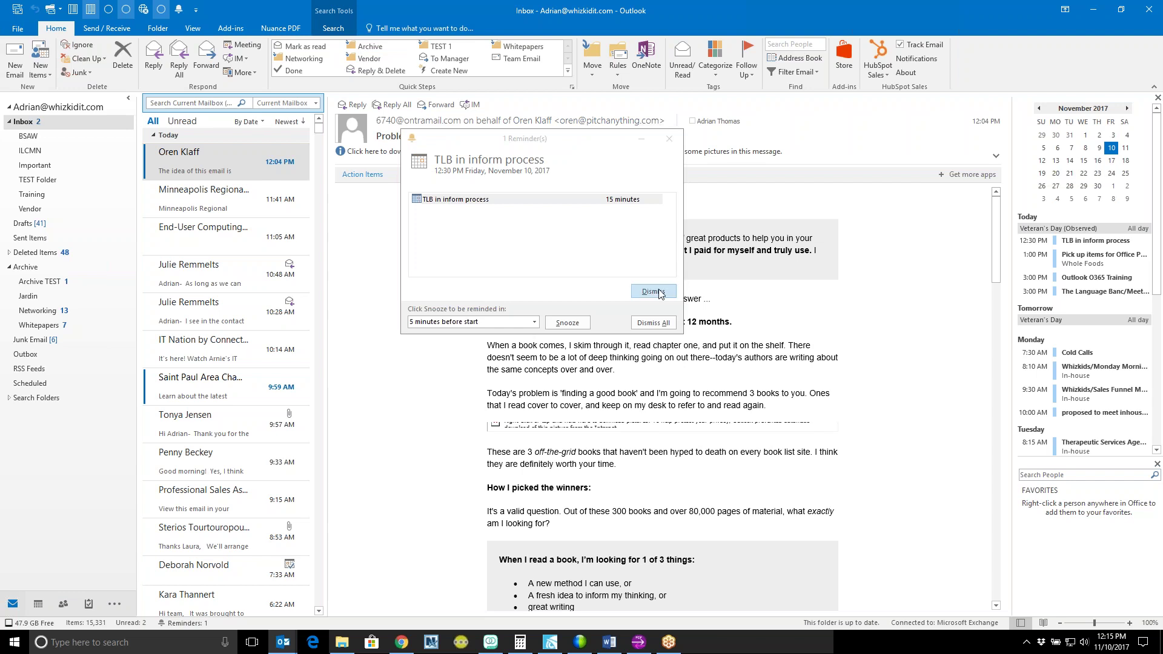
Step: Dismiss the 12:30 PM 'TLB in inform process' reminder
{"action": "left_click", "coordinate": [651, 291]}
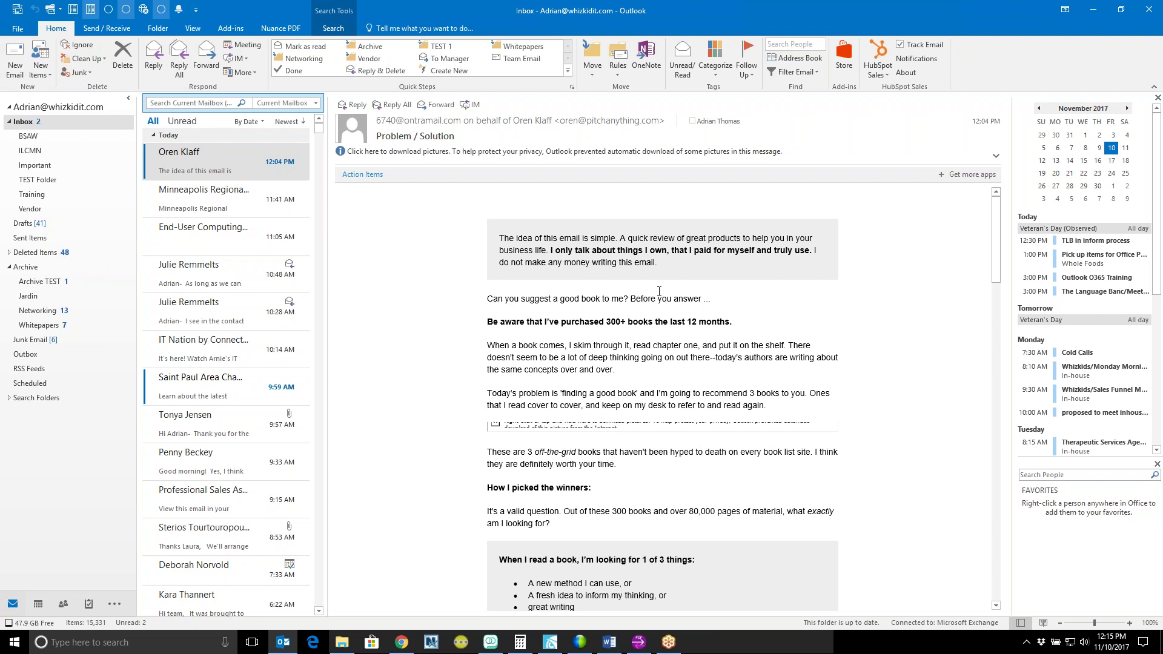
Step: Open File > Account Information and follow the Outlook Web App link to the browser
{"action": "left_click", "coordinate": [23, 30]}
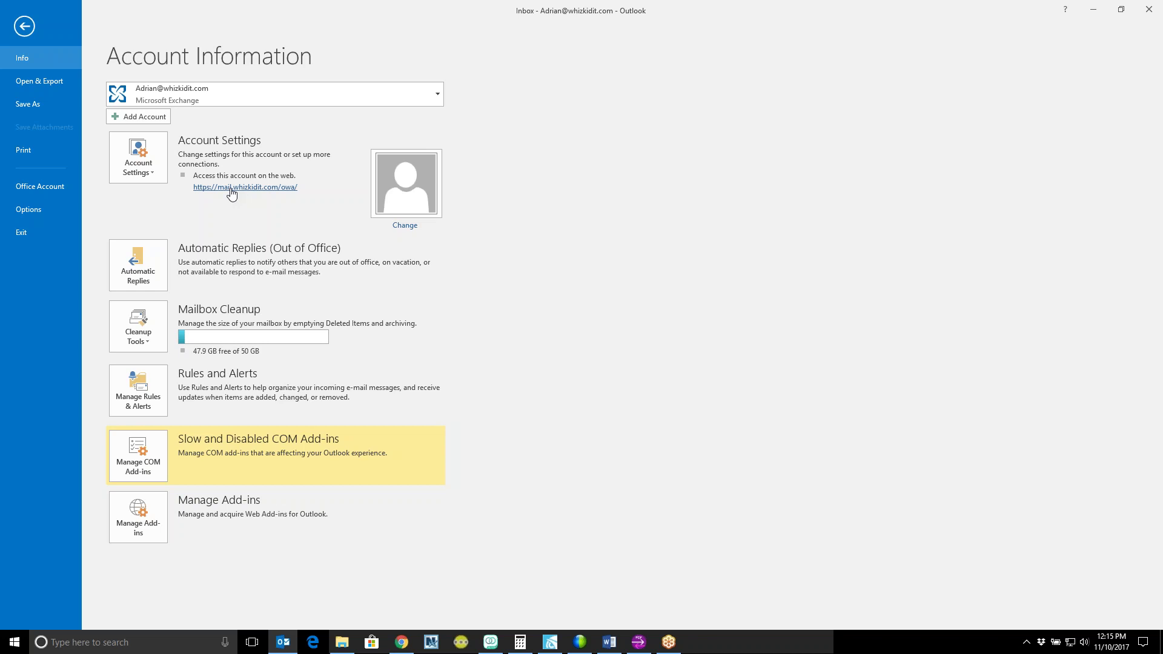
{"action": "left_click", "coordinate": [231, 189]}
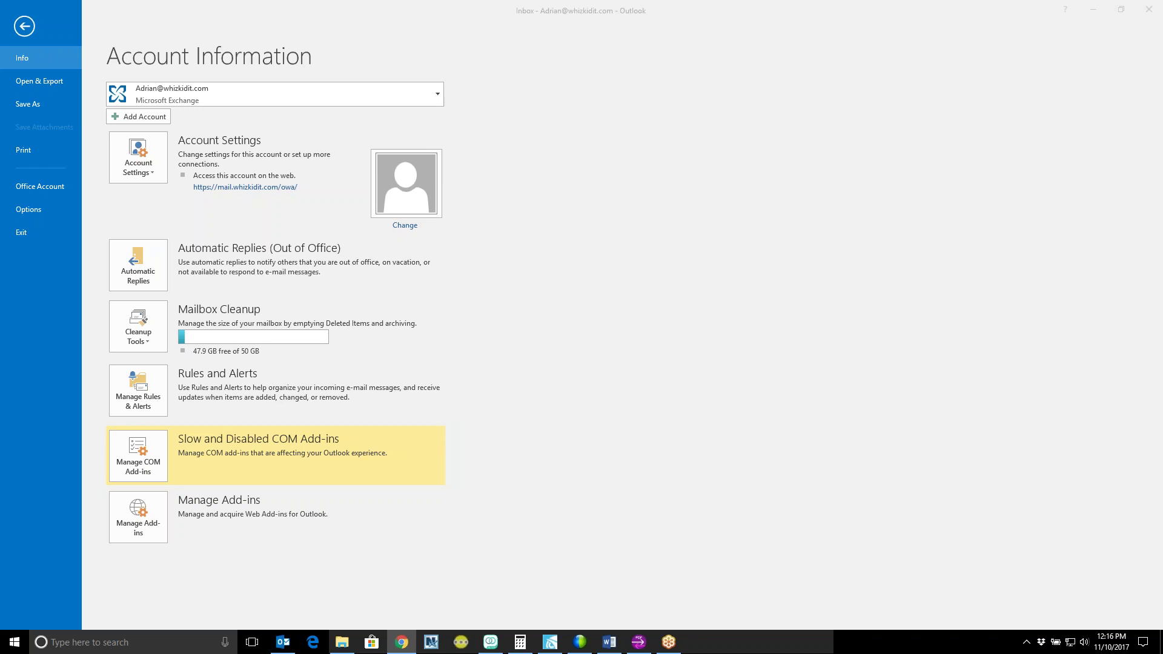
Step: Maximize Chrome and sign out of Outlook Web App from the account menu
{"action": "left_click_drag", "start_coordinate": [1162, 243], "coordinate": [953, 6]}
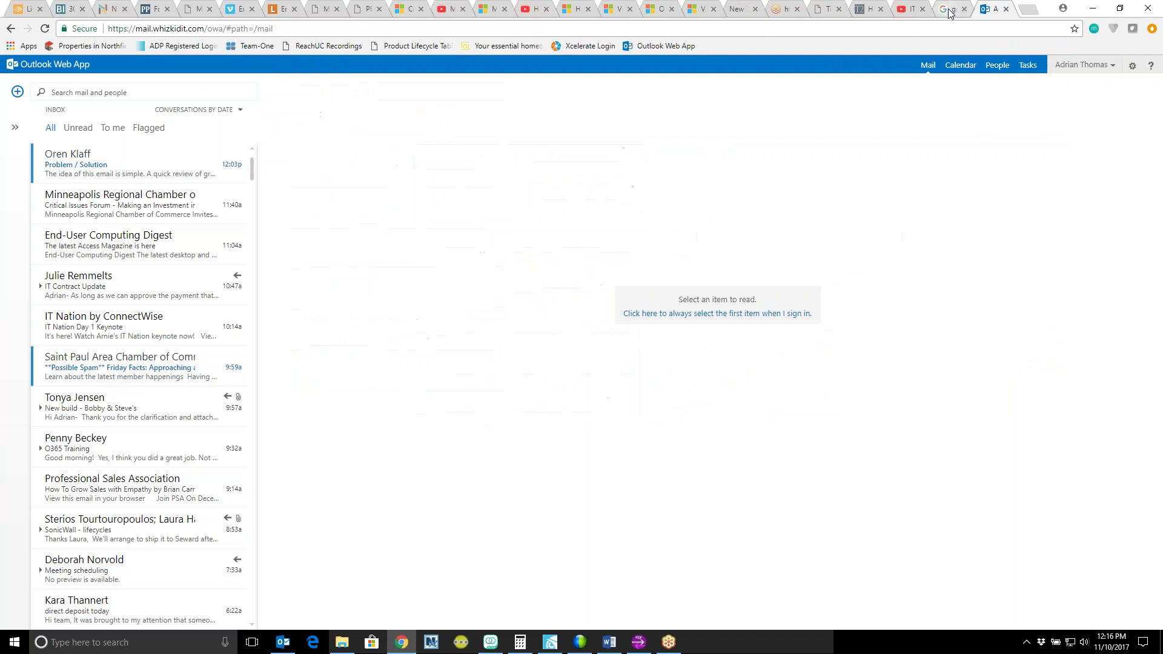
{"action": "left_click", "coordinate": [1084, 64]}
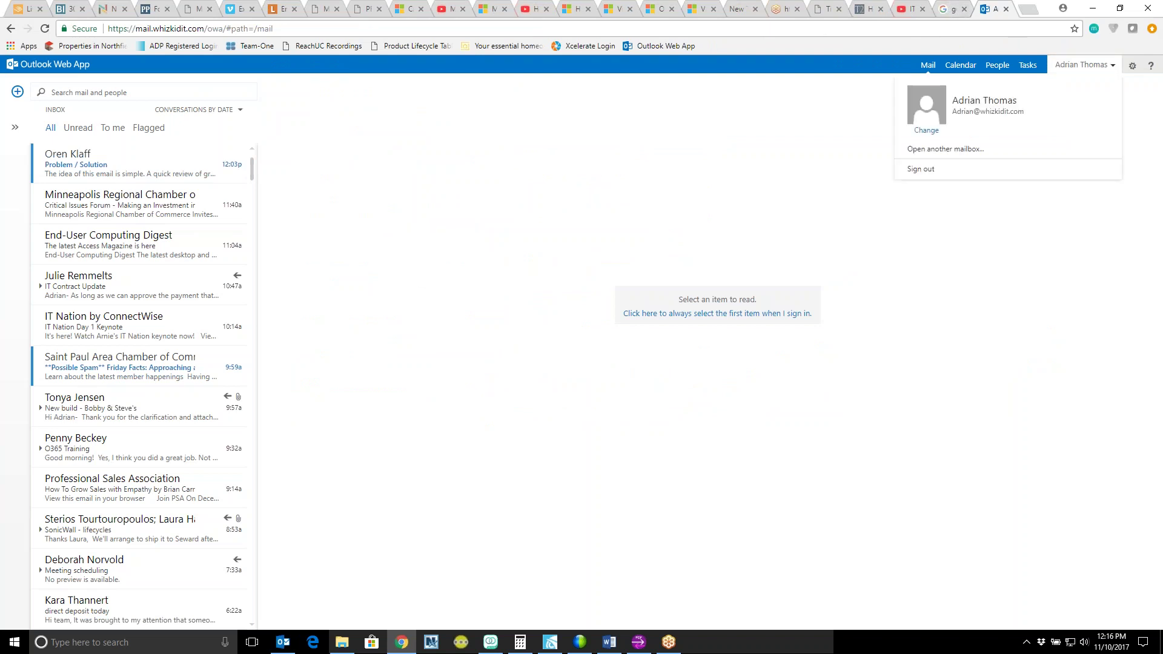
{"action": "left_click", "coordinate": [923, 170]}
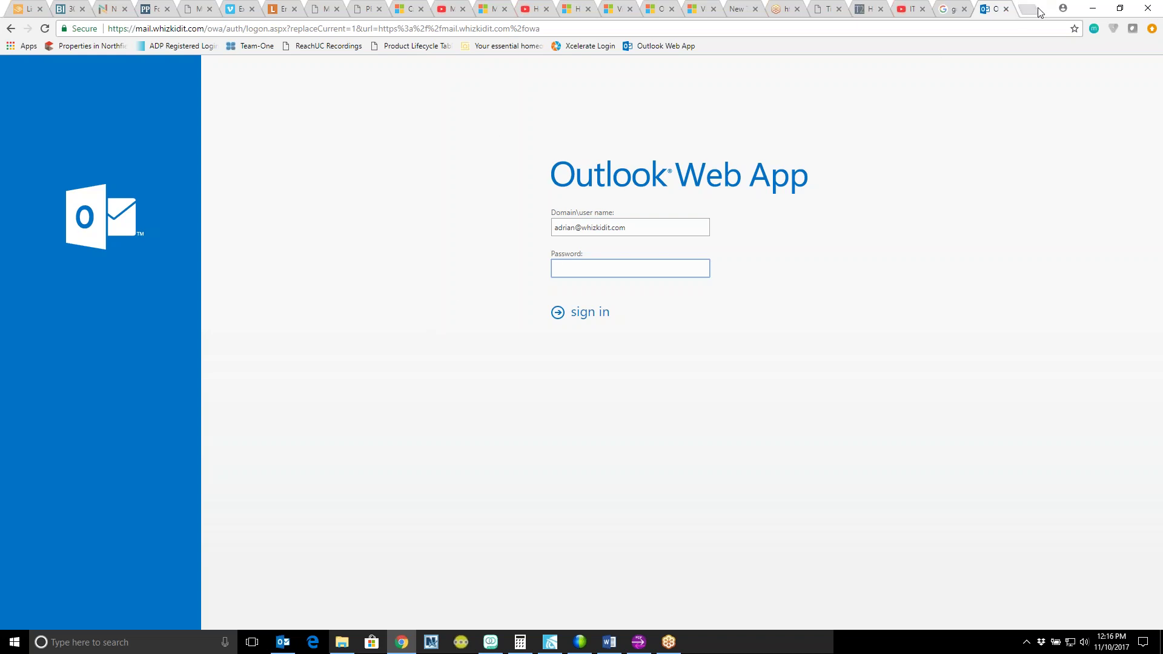
Step: Return to Outlook, reopen the Outlook Web App link, and begin entering the password
{"action": "key", "text": "alt+Tab"}
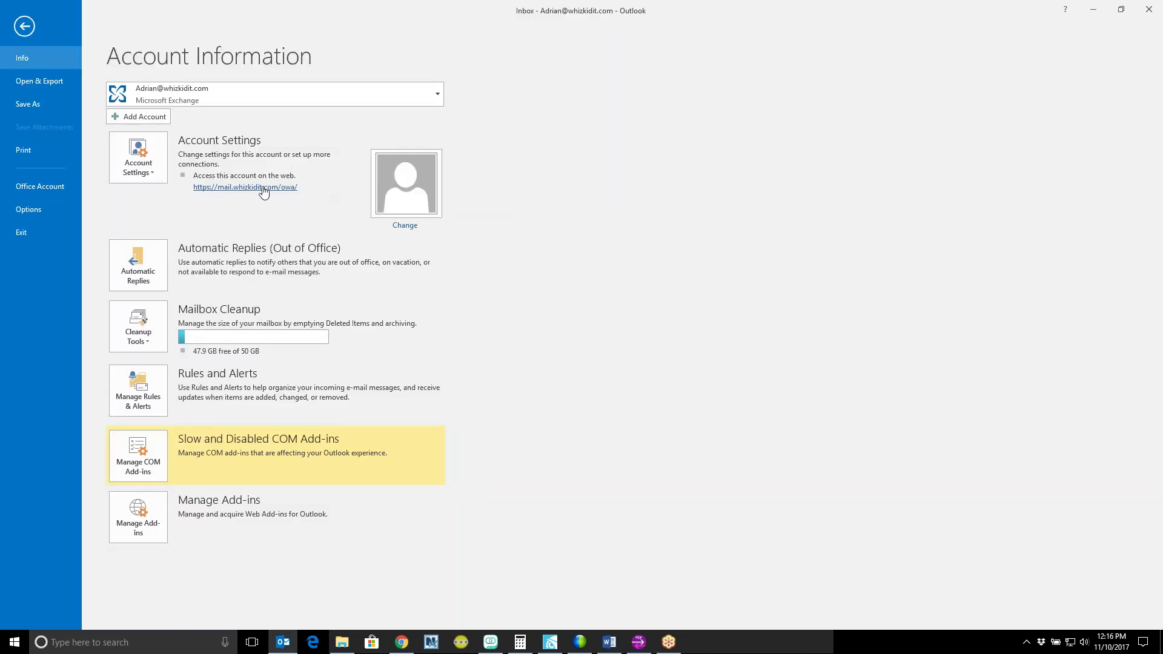
{"action": "left_click", "coordinate": [263, 187]}
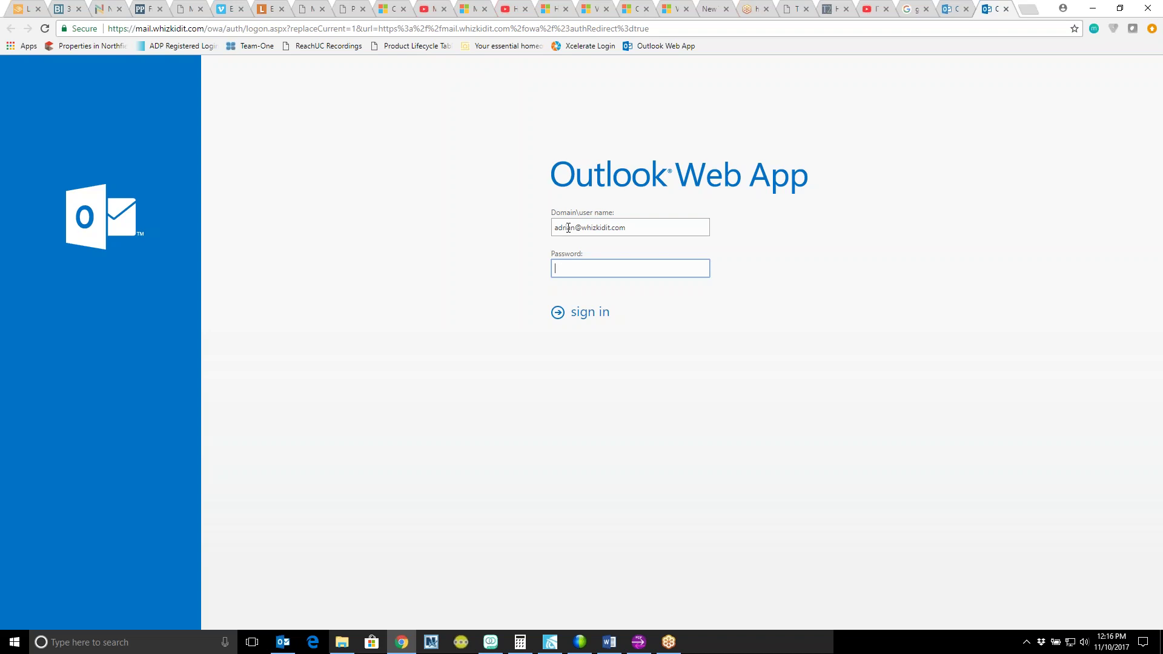
{"action": "type", "text": "•"}
Step: Minimize Chrome, go back to the Inbox, and reopen the File Account Information page
{"action": "left_click", "coordinate": [1092, 9]}
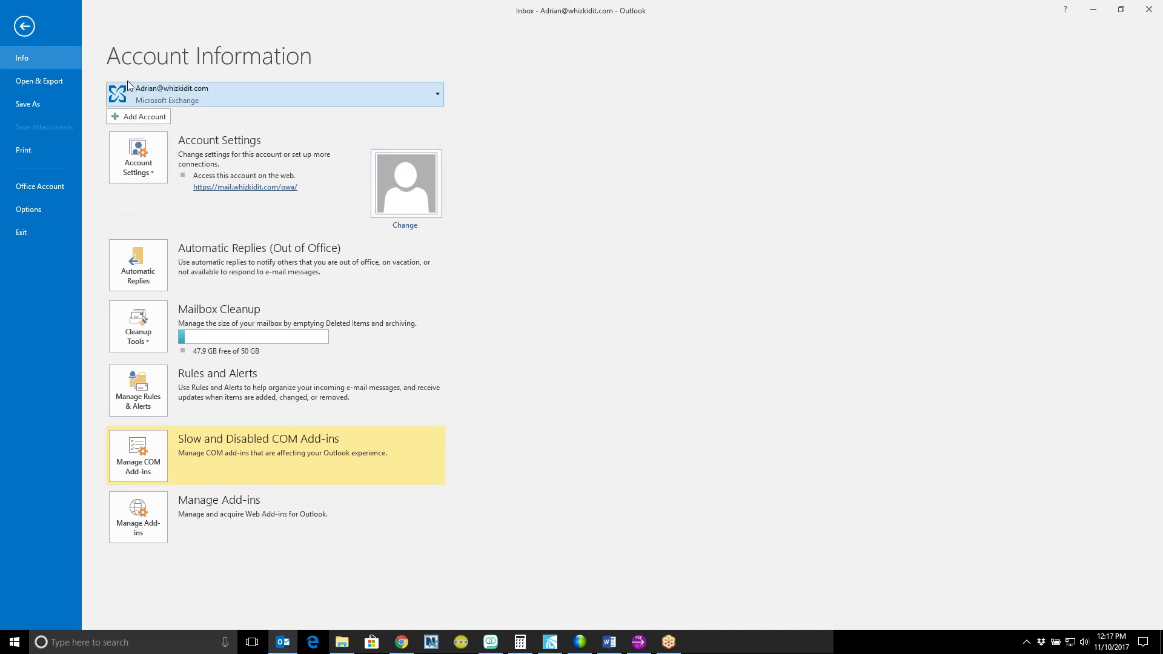
{"action": "left_click", "coordinate": [22, 26]}
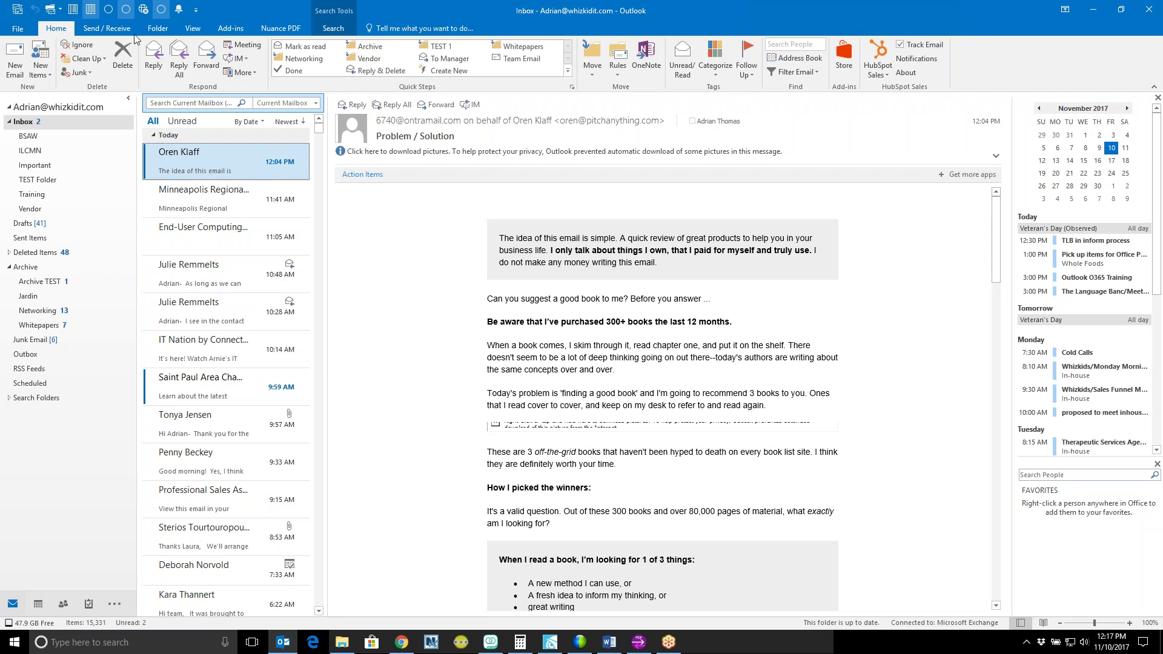
{"action": "left_click", "coordinate": [22, 29]}
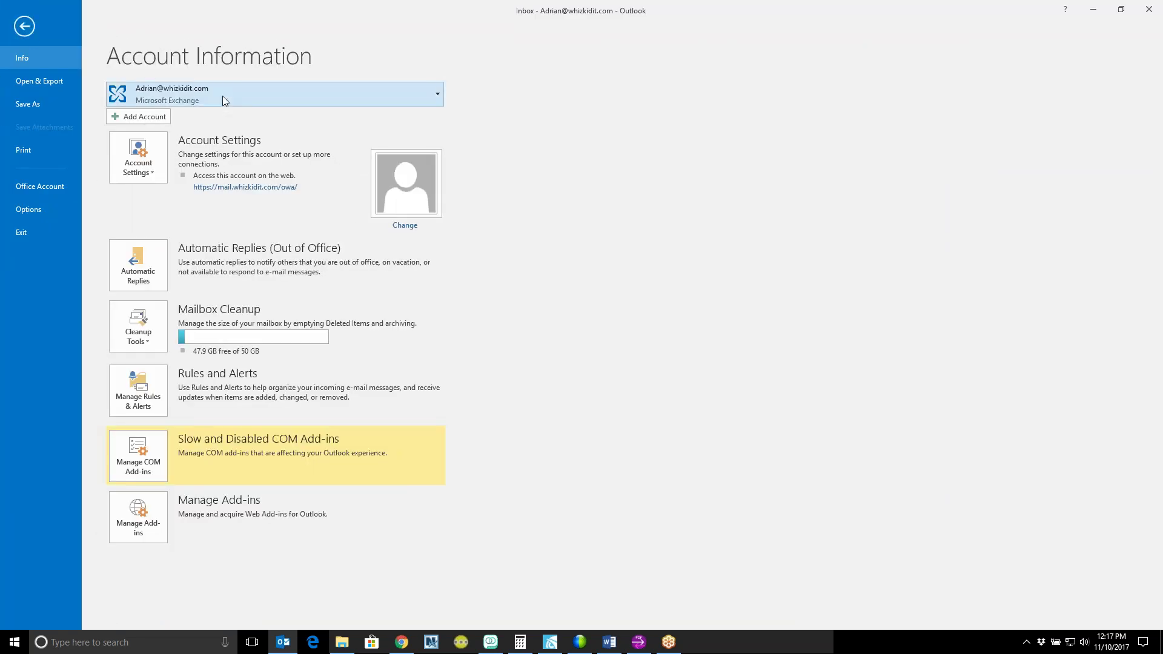
Step: Reopen the Outlook Web App sign-in page and bookmark it in the Bookmarks bar folder
{"action": "left_click", "coordinate": [246, 188]}
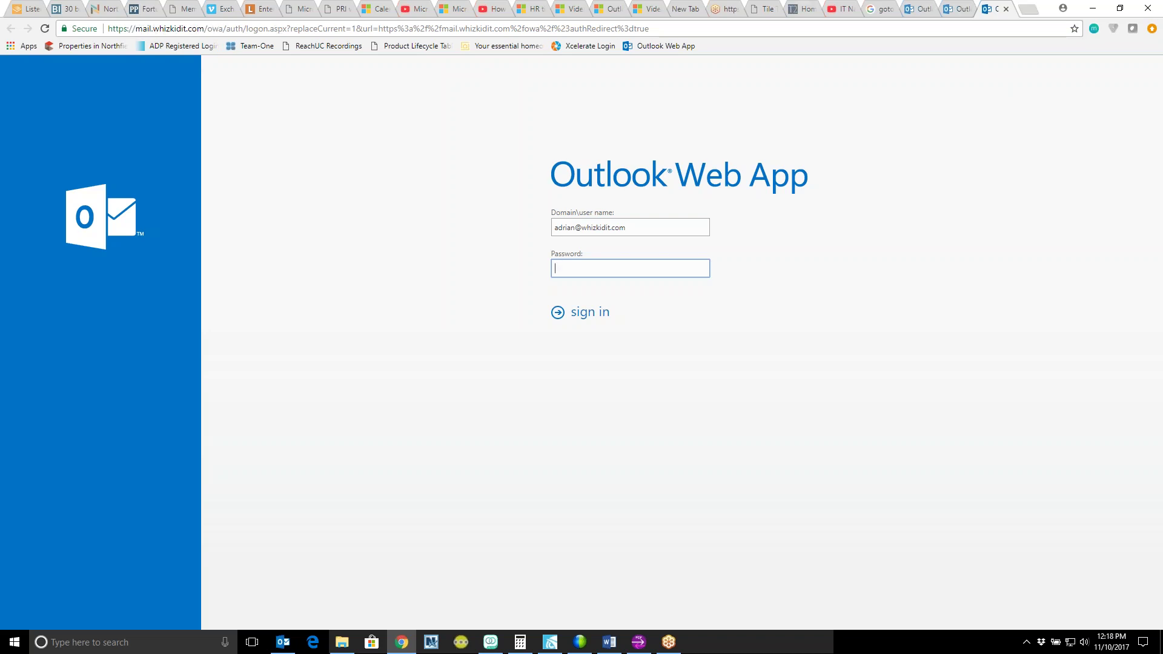
{"action": "left_click", "coordinate": [1074, 29]}
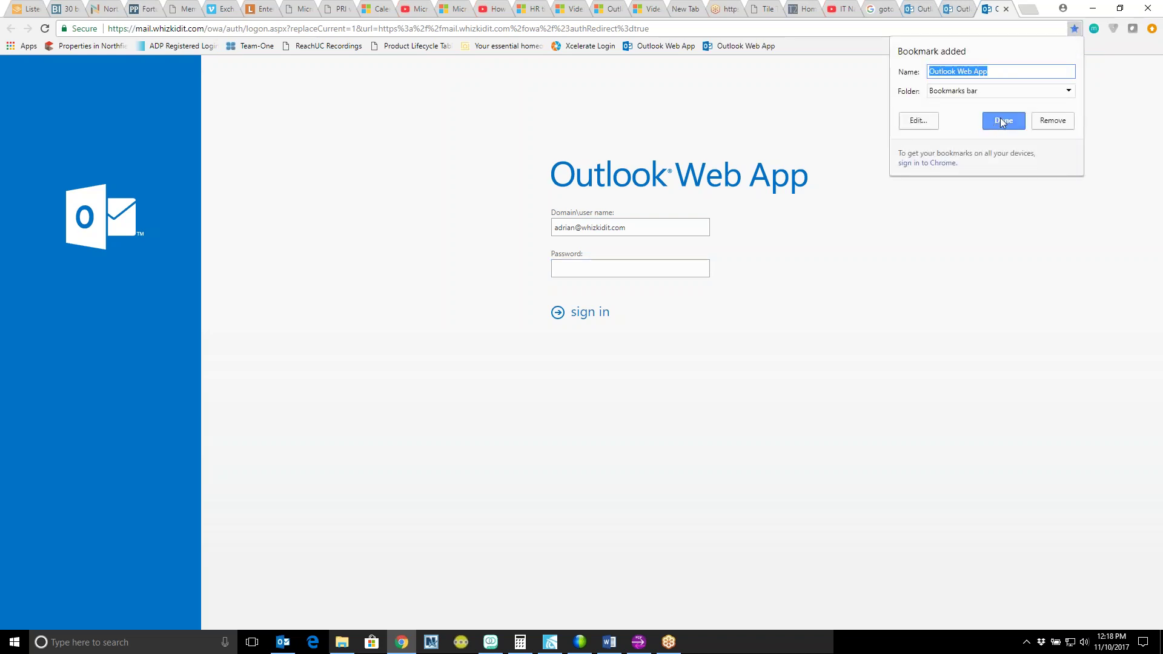
{"action": "left_click", "coordinate": [966, 92]}
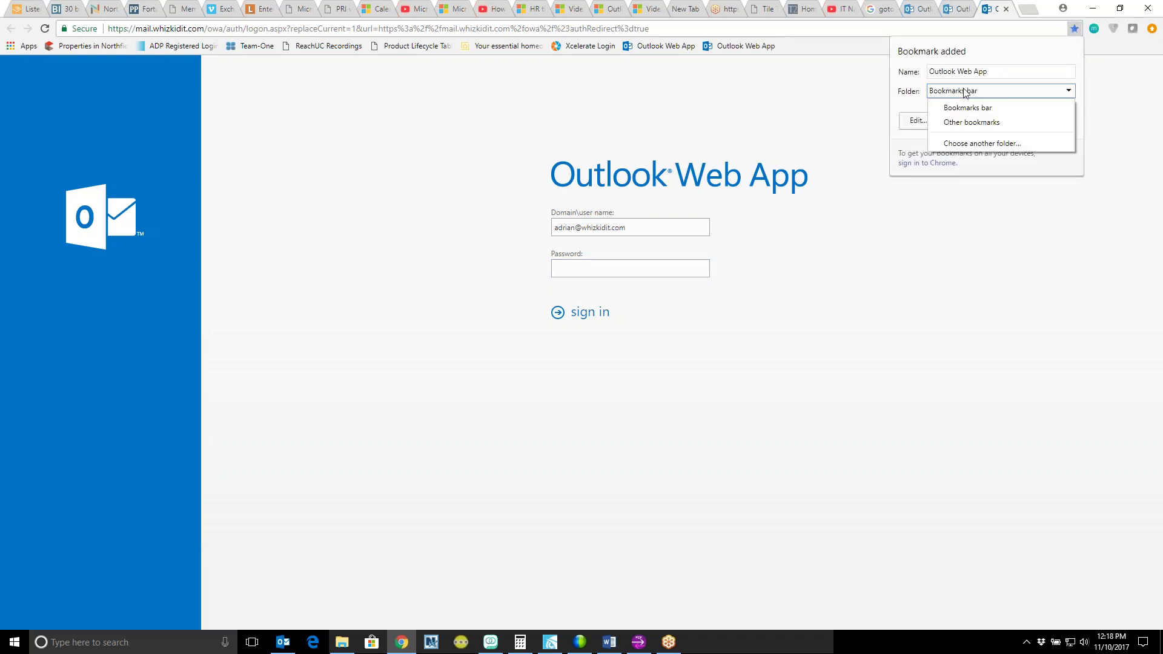
{"action": "left_click", "coordinate": [989, 112]}
{"action": "left_click", "coordinate": [1001, 121]}
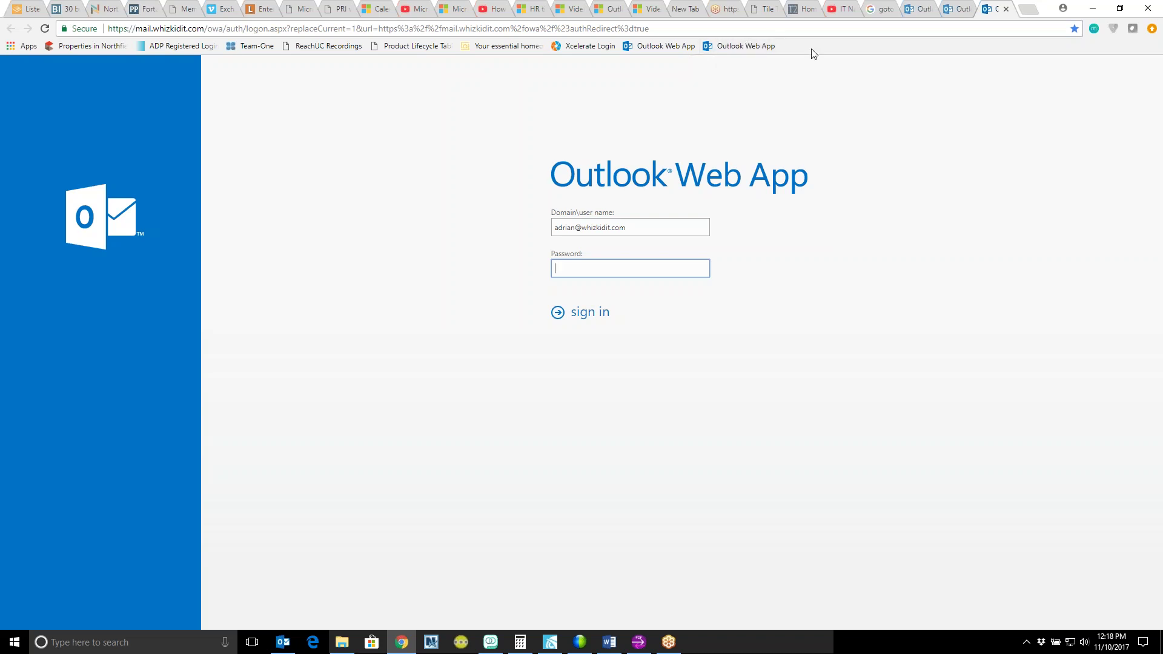
Step: Minimize Chrome and leave the File backstage to return to the Inbox
{"action": "left_click", "coordinate": [1093, 9]}
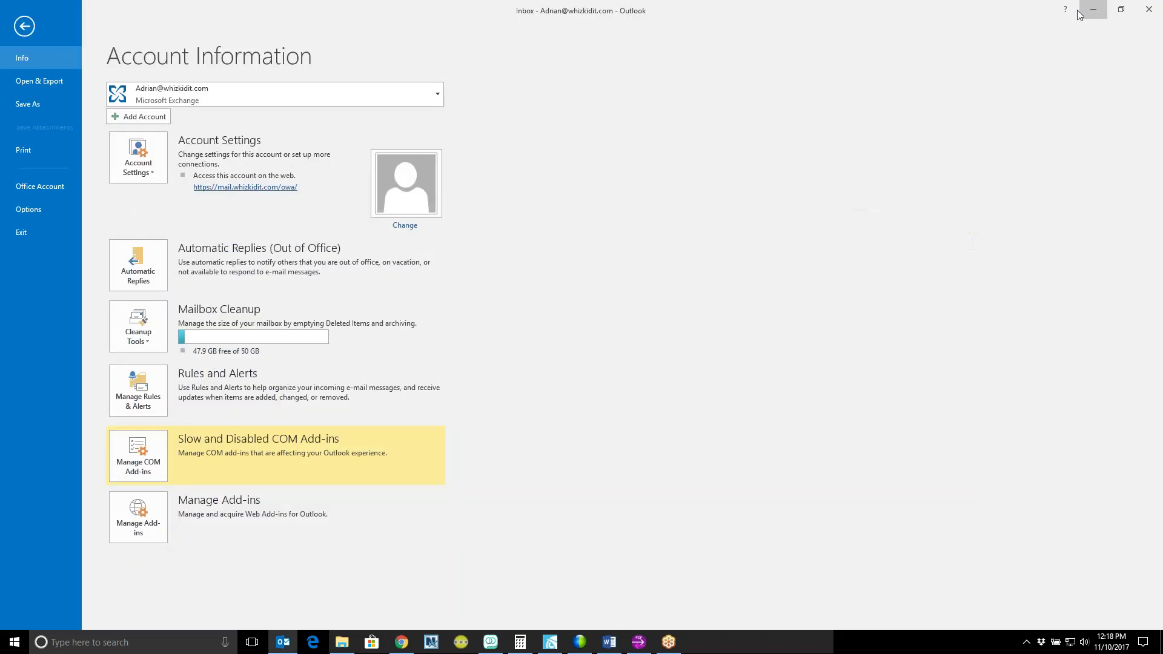
{"action": "left_click", "coordinate": [24, 26]}
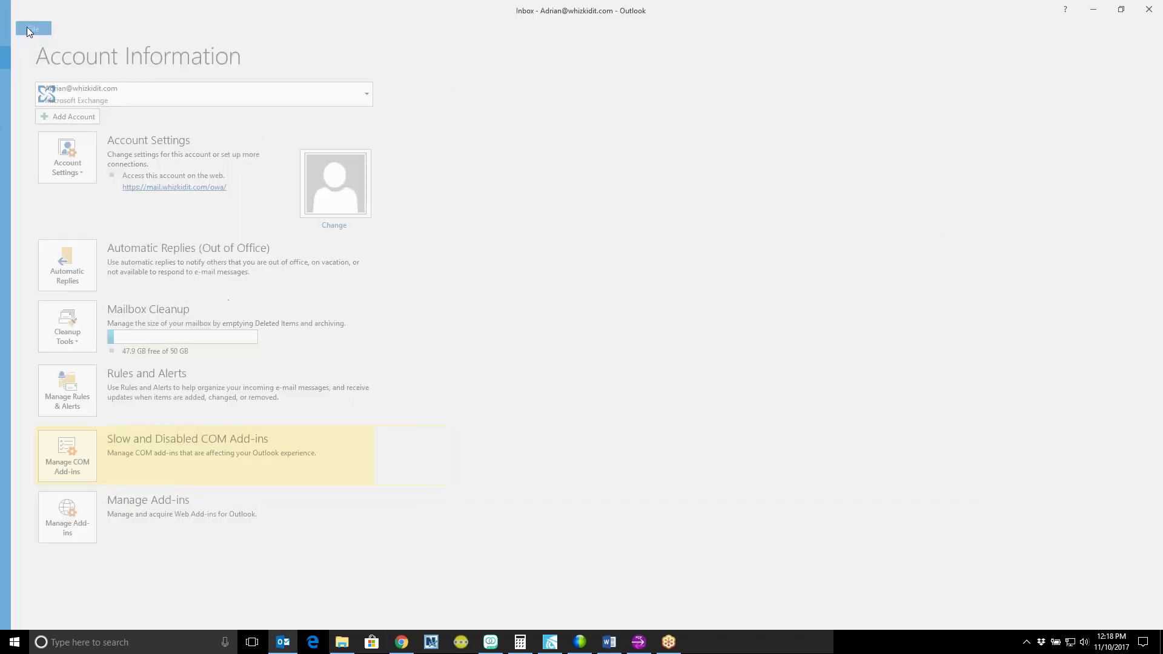